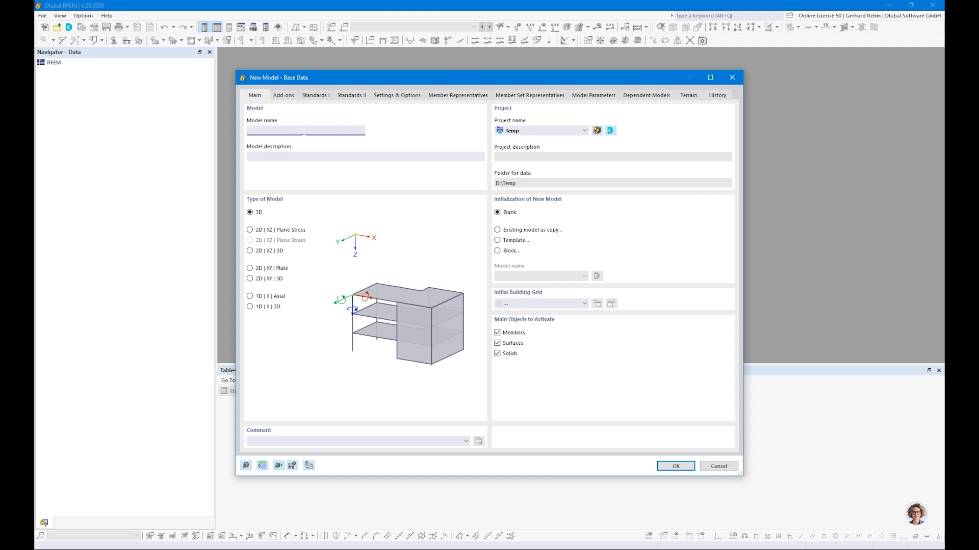
# Enter 'Example 1' as the model name, try 2D plane stress, then keep the 3D model type
pyautogui.write('Example 1')
pyautogui.click(250, 231)
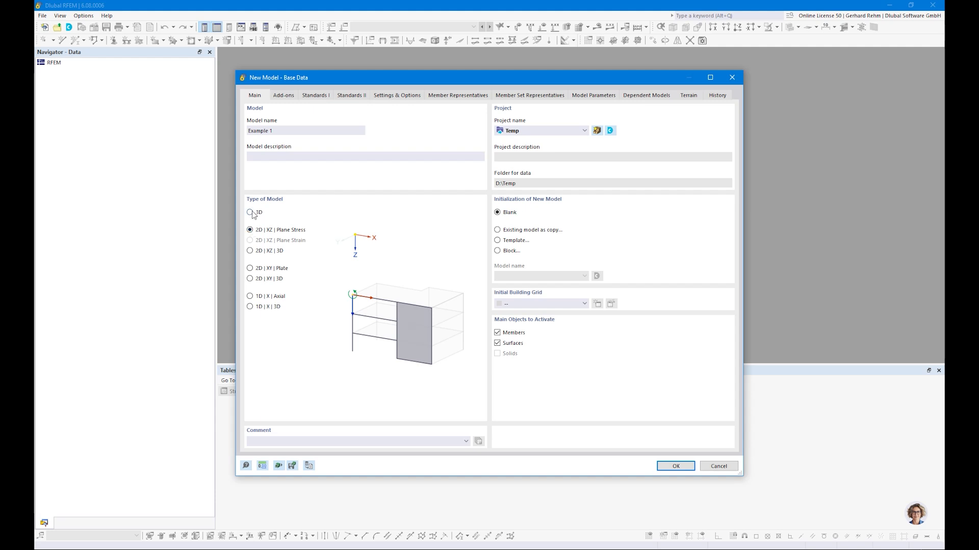
pyautogui.click(250, 213)
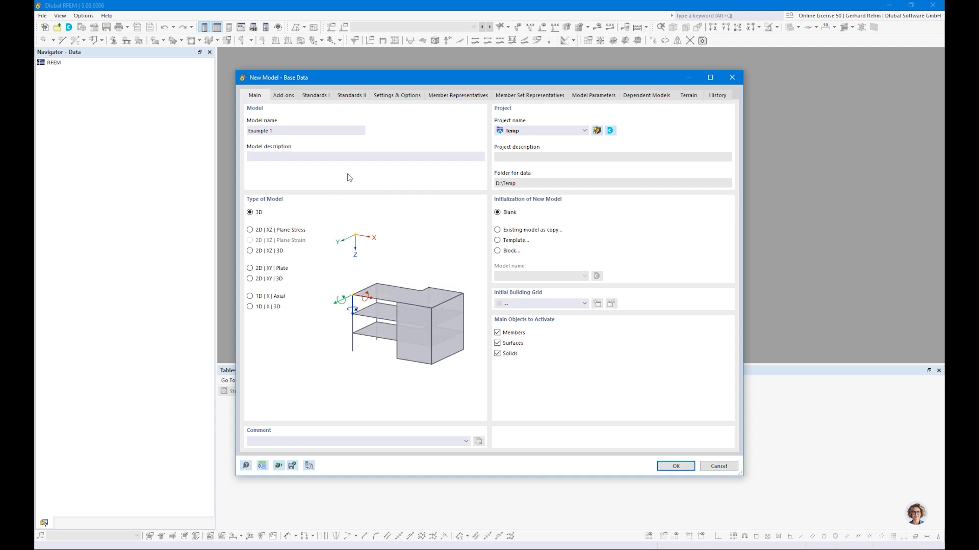
# Enable the Timber Design add-on, glance at the Eurocode 5 slideshow, and switch off load wizards
pyautogui.click(283, 96)
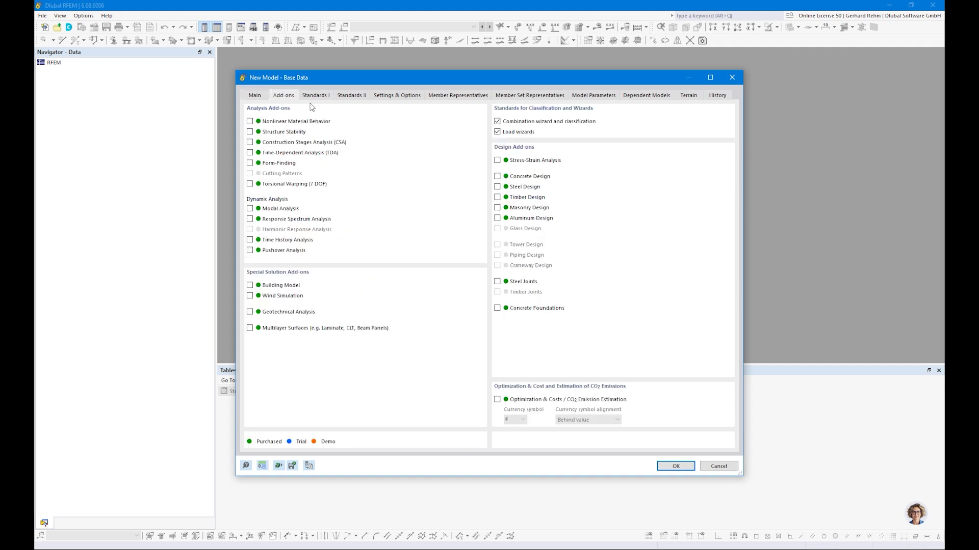
pyautogui.click(496, 197)
pyautogui.click(250, 329)
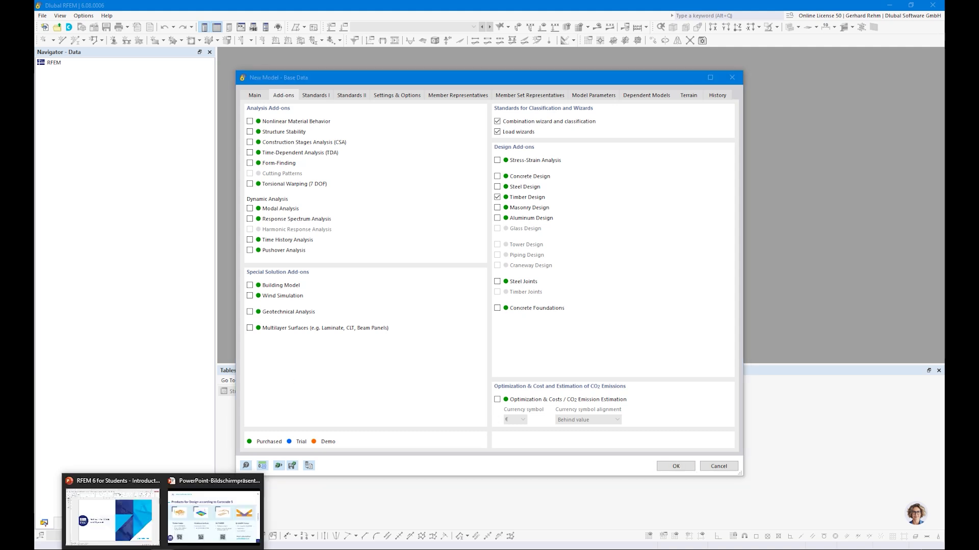
pyautogui.click(192, 530)
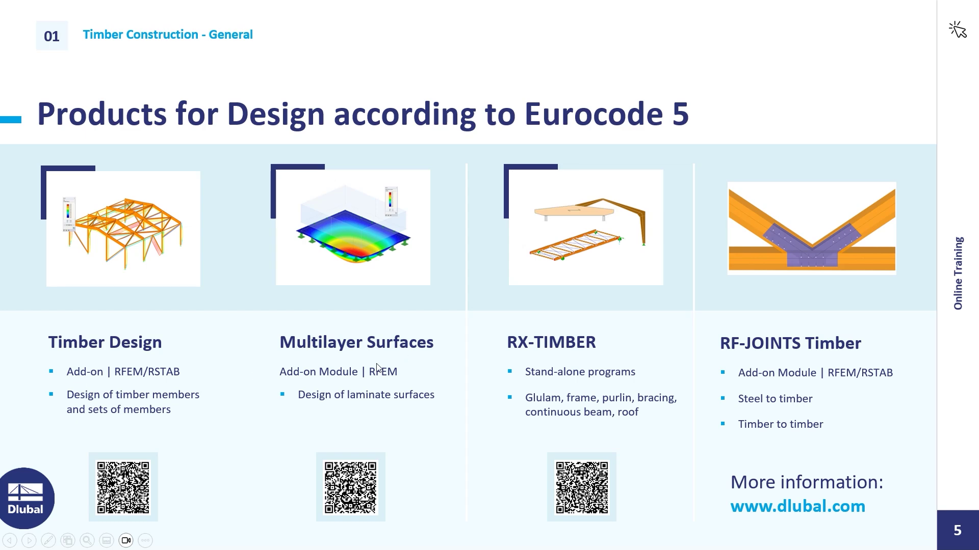
pyautogui.hotkey('alt', 'Tab')
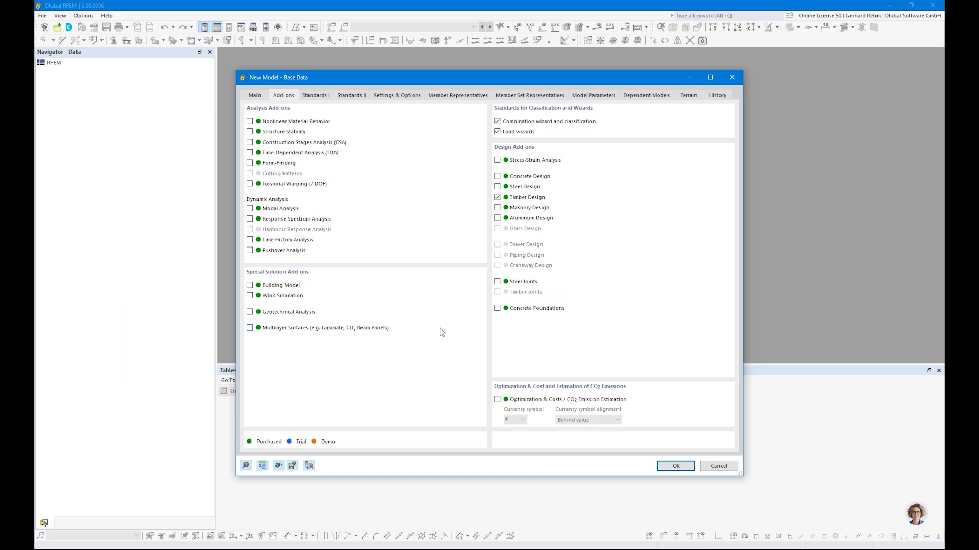
pyautogui.click(497, 132)
# Choose the EN 1990 | Timber standard group, keeping CEN 2010-04 and CEN 2014-05 national annexes
pyautogui.click(314, 96)
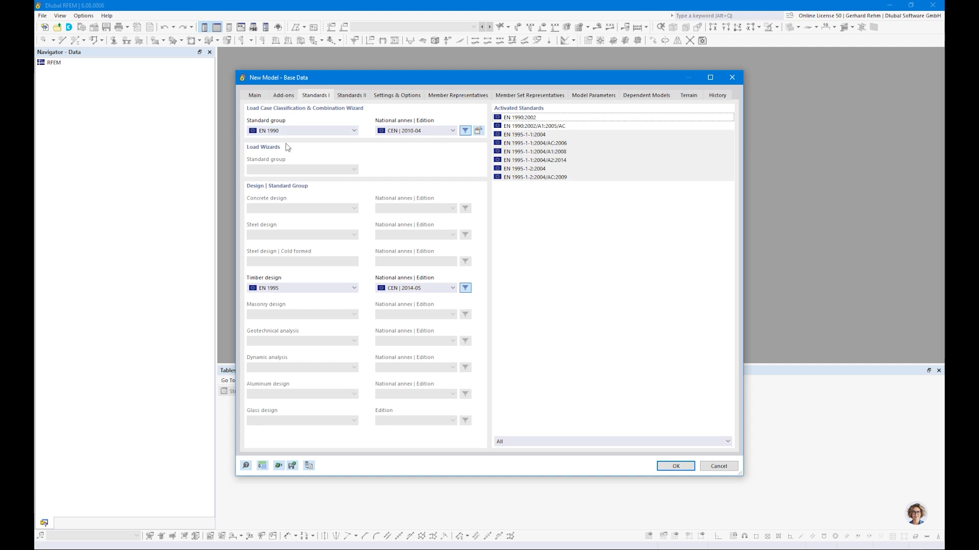
pyautogui.click(274, 131)
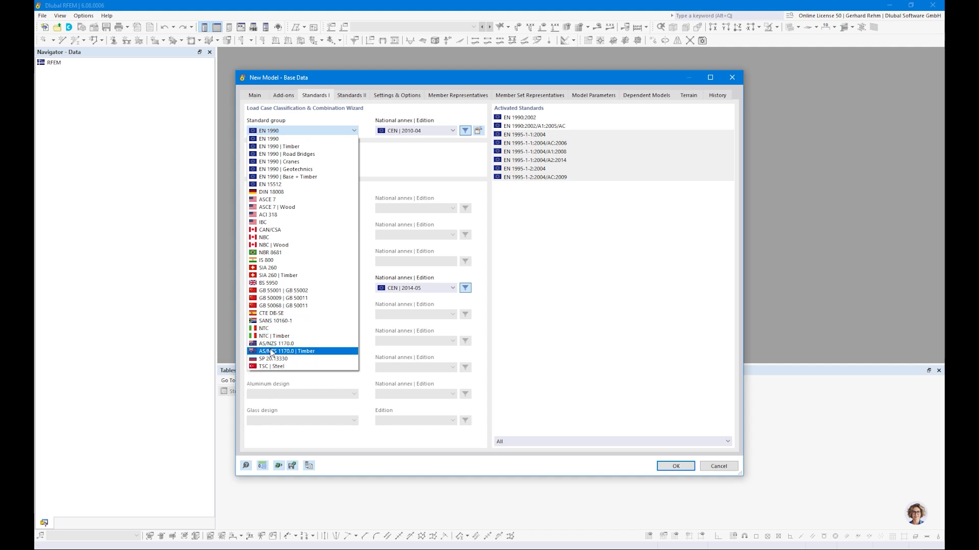
pyautogui.click(289, 147)
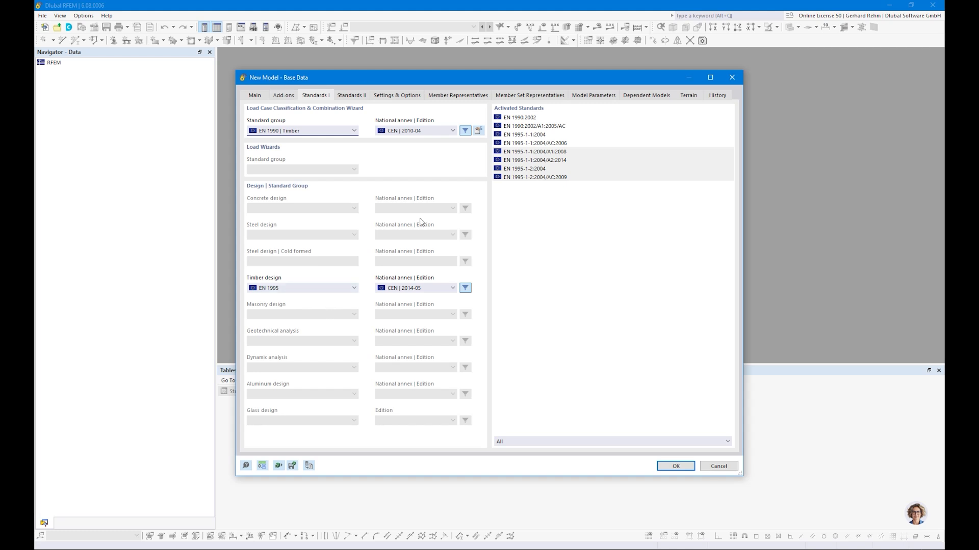
pyautogui.click(400, 132)
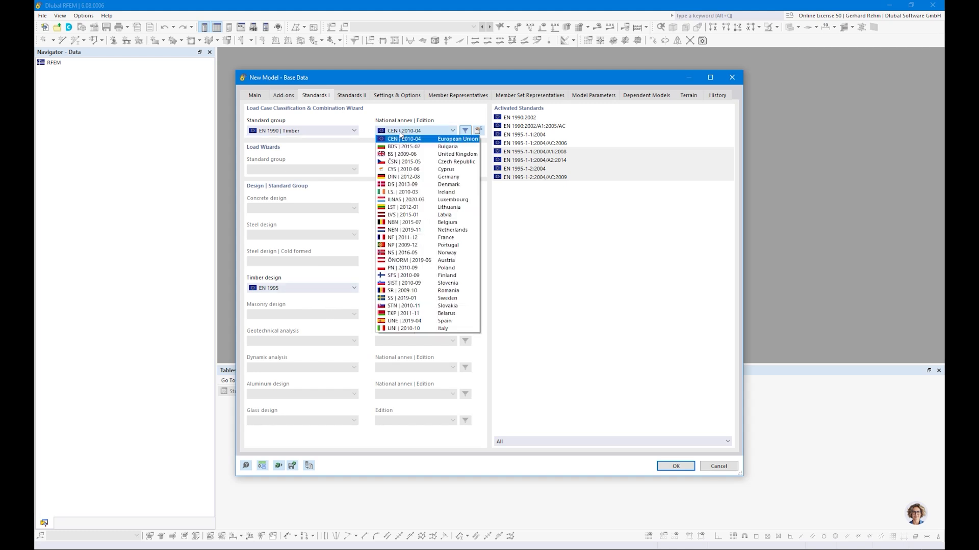
pyautogui.click(417, 132)
pyautogui.click(405, 288)
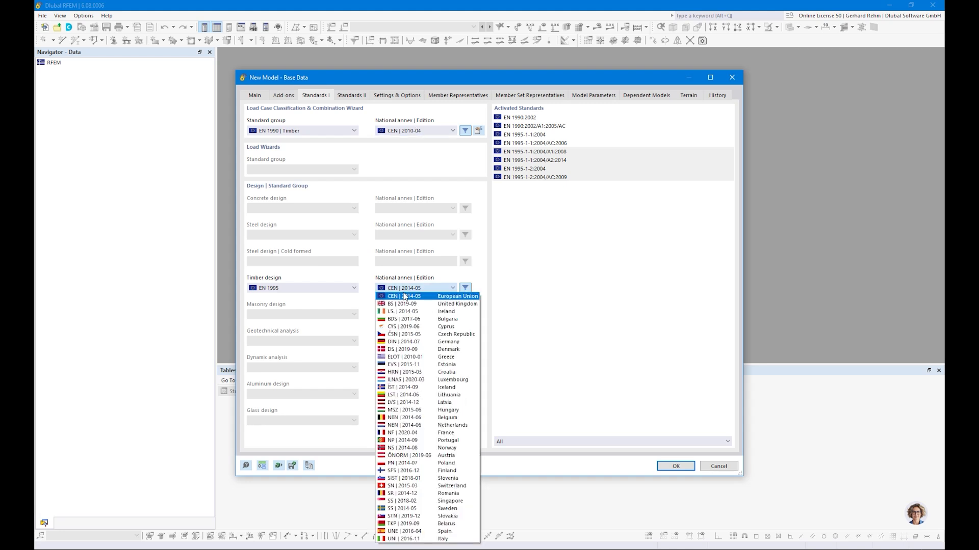
pyautogui.click(393, 289)
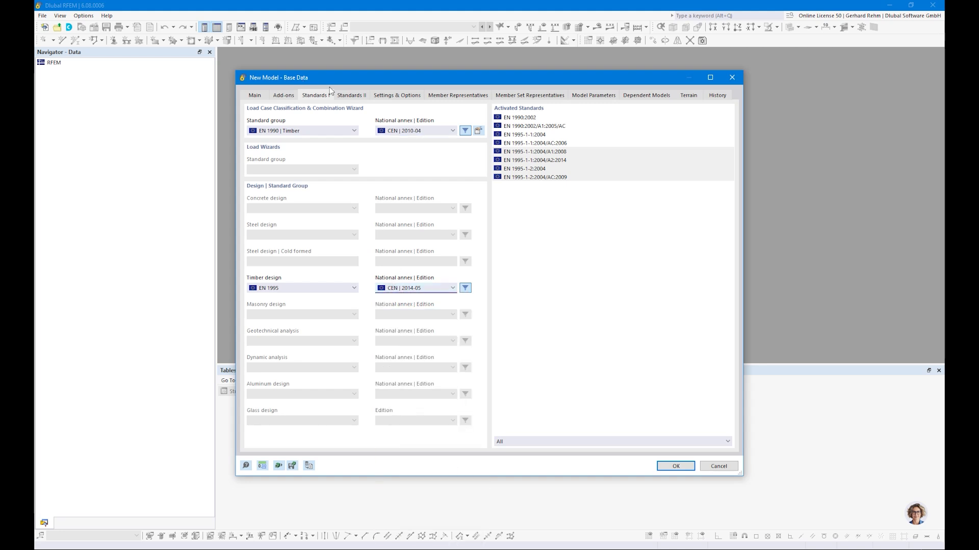
pyautogui.click(401, 97)
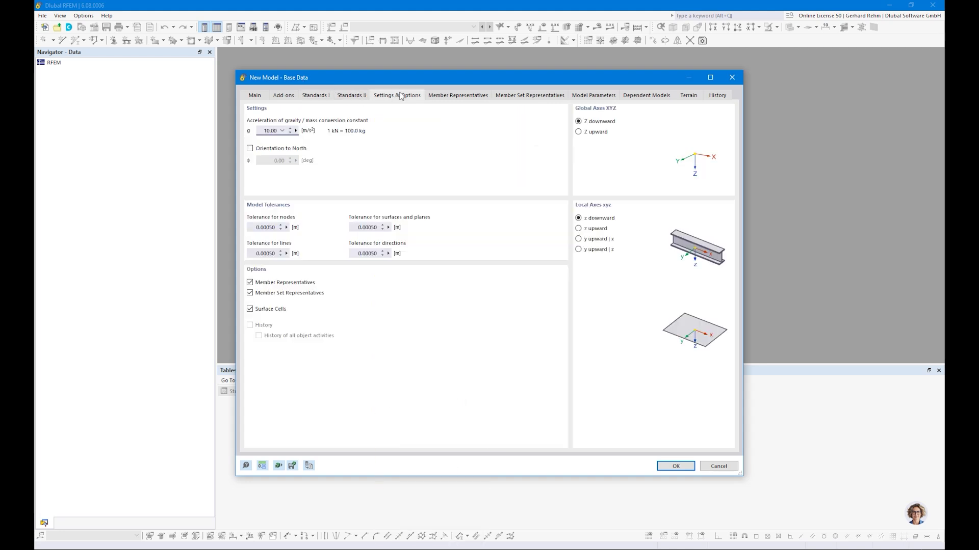
# Turn off member and member-set representatives, then create Example 1, overwriting the existing model
pyautogui.click(249, 282)
pyautogui.click(250, 293)
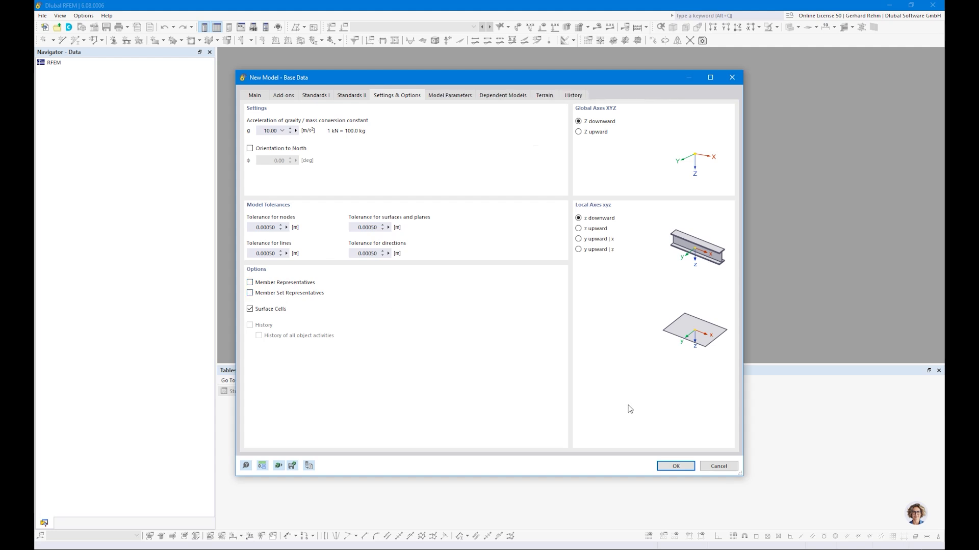
pyautogui.click(675, 466)
pyautogui.click(522, 330)
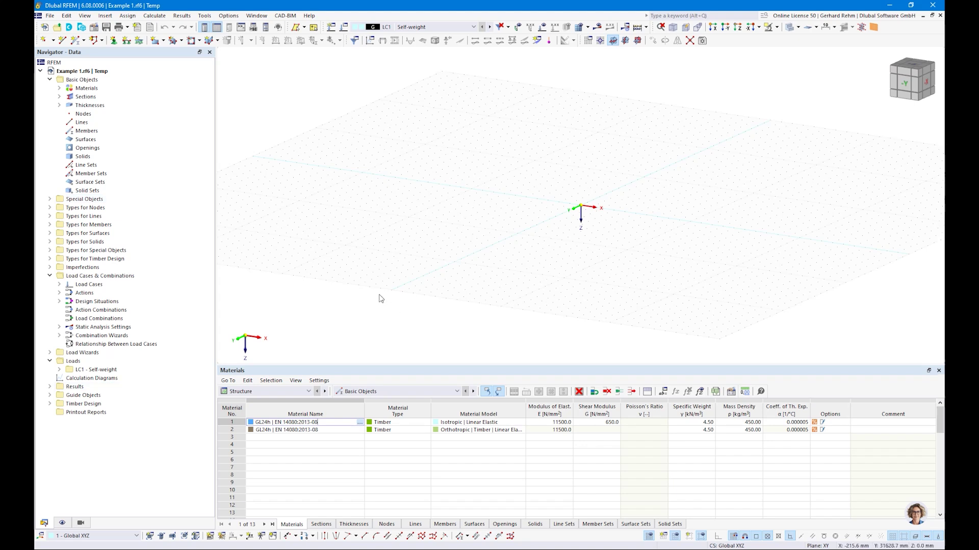
# Look at the New Member dialog's section settings, then cancel it
pyautogui.moveTo(481, 229); pyautogui.dragTo(418, 280, button='middle')
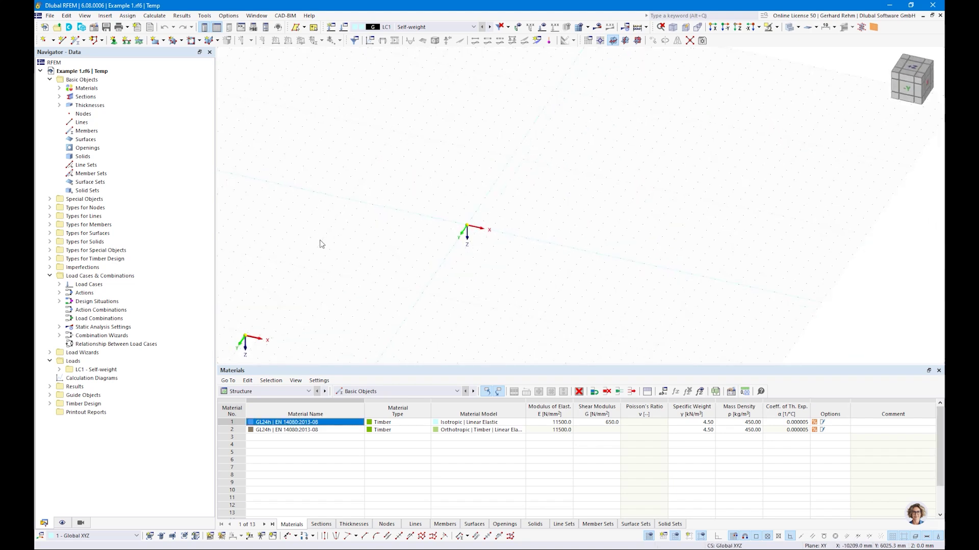
pyautogui.click(75, 43)
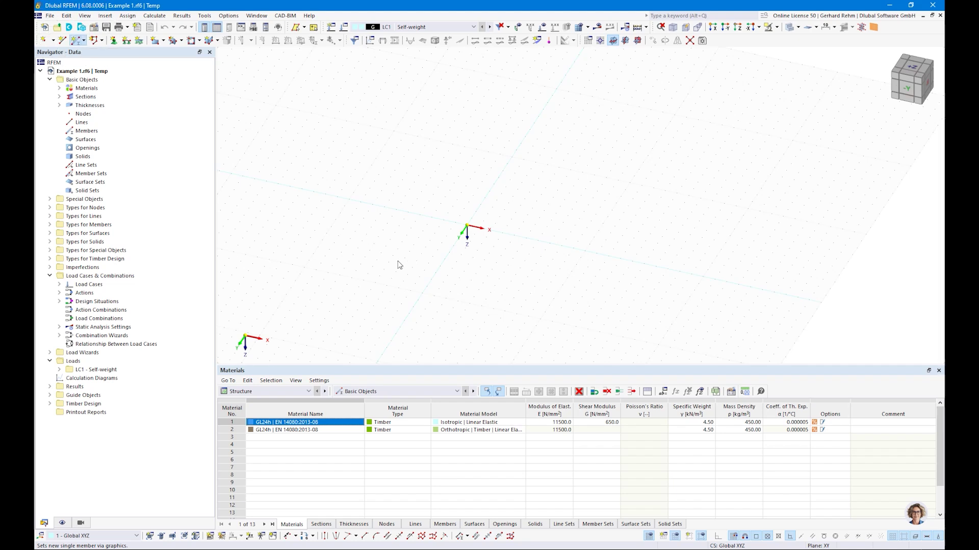
pyautogui.click(252, 125)
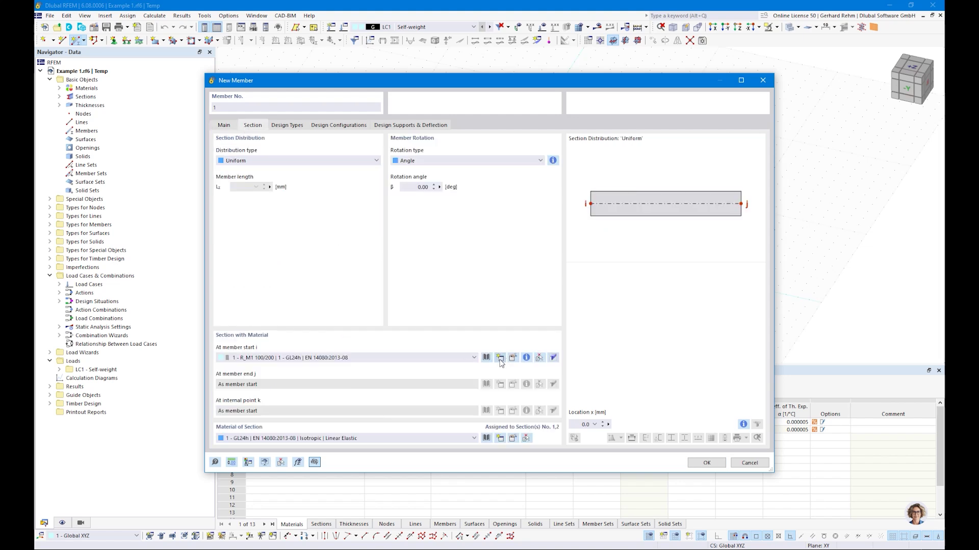
pyautogui.press('Escape')
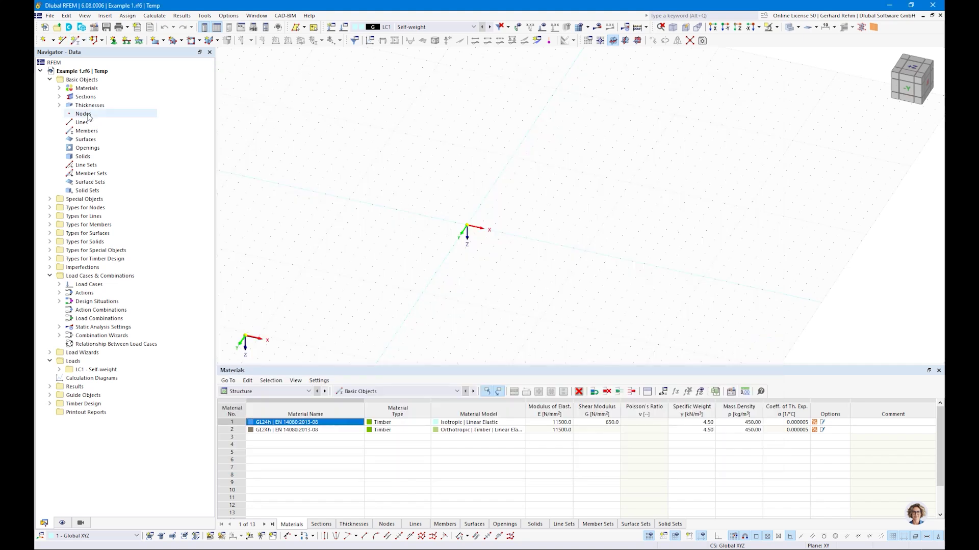
# Delete all thicknesses, sections and materials, then start a new single member
pyautogui.rightClick(90, 105)
pyautogui.click(112, 145)
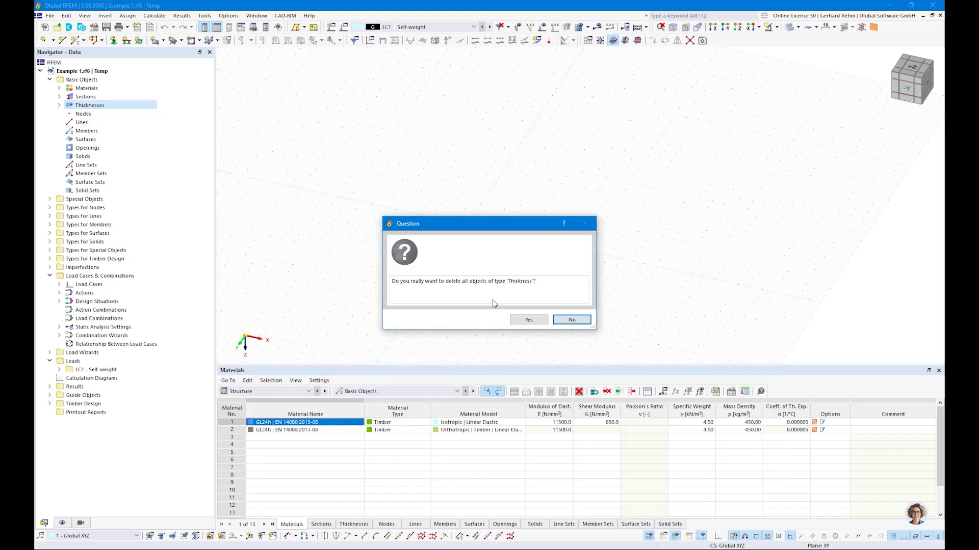
pyautogui.click(528, 320)
pyautogui.rightClick(86, 96)
pyautogui.click(112, 136)
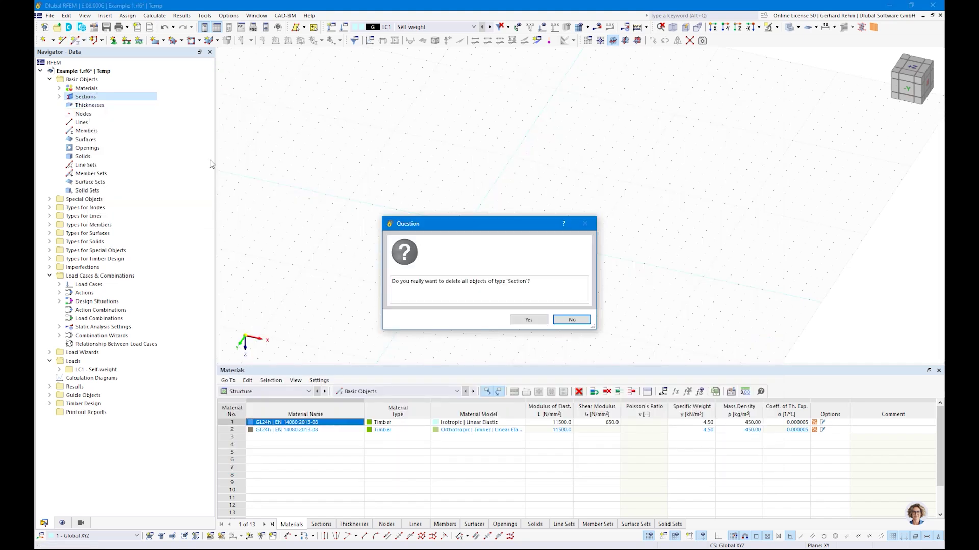
pyautogui.click(528, 320)
pyautogui.rightClick(86, 88)
pyautogui.click(128, 141)
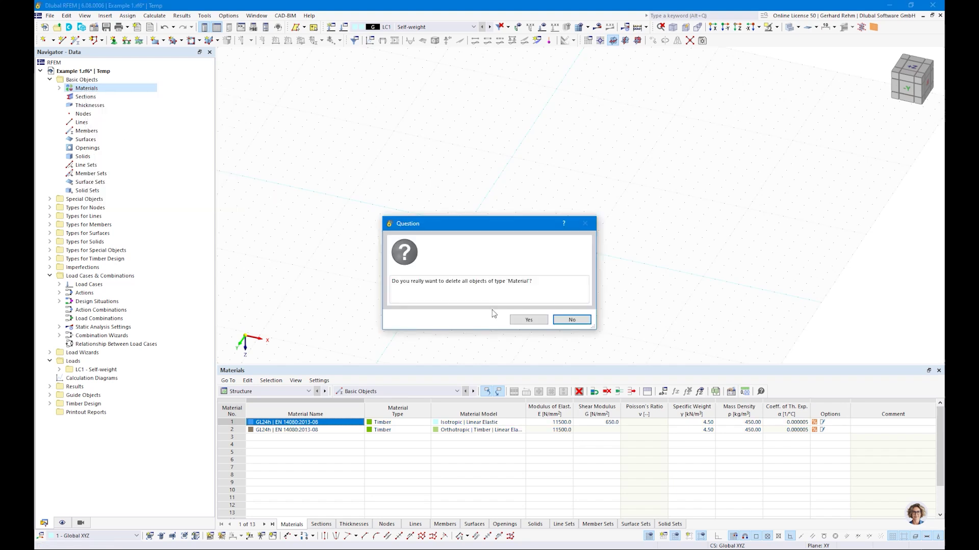
pyautogui.click(529, 319)
pyautogui.click(75, 40)
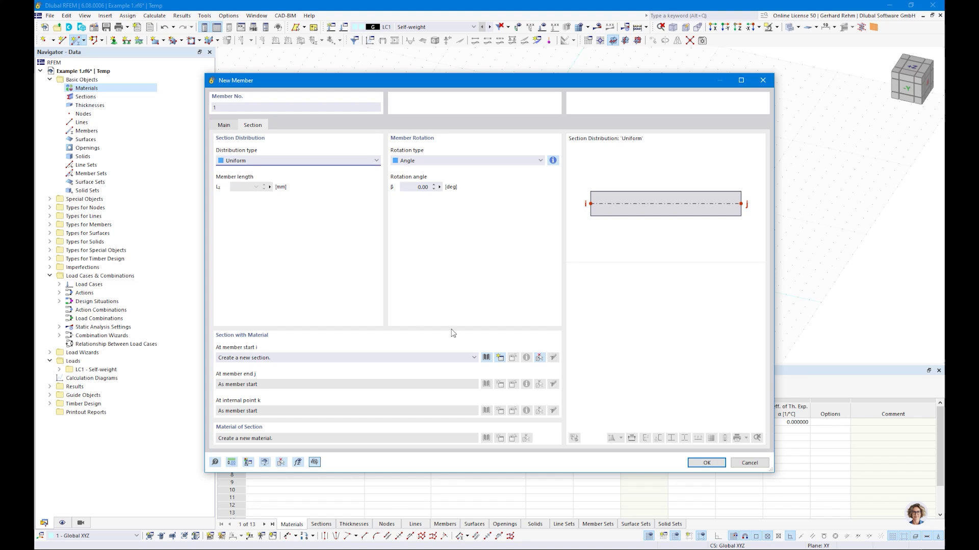
# Pick the Massive Rectangle shape from the section library, giving section R_M1 500/1000
pyautogui.click(486, 357)
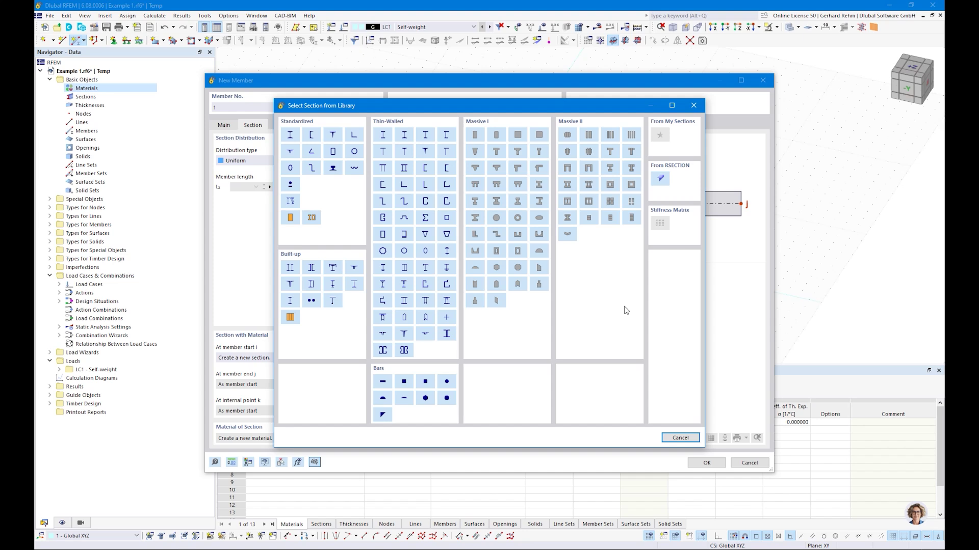
pyautogui.click(474, 136)
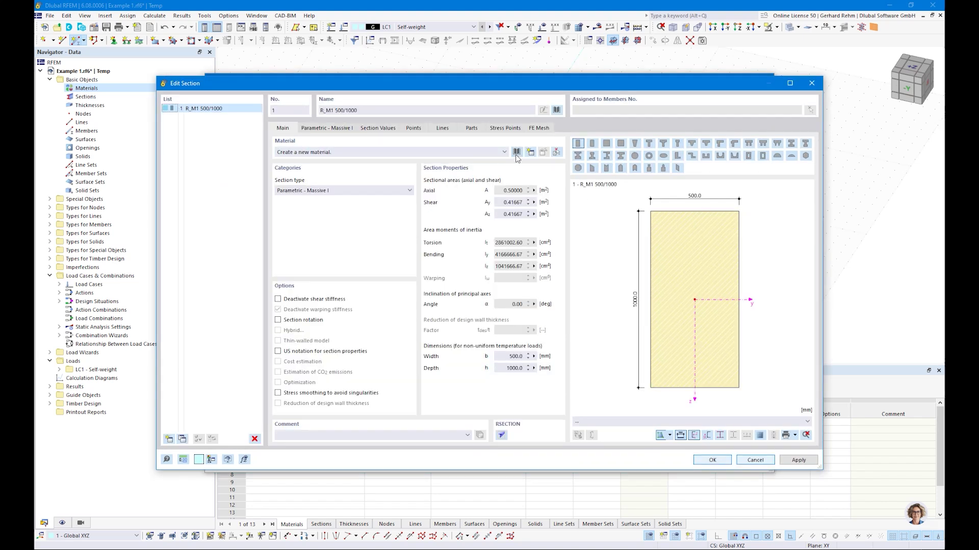
# Assign C24 timber (EN 338:2016-04) from the material library to the section
pyautogui.click(517, 152)
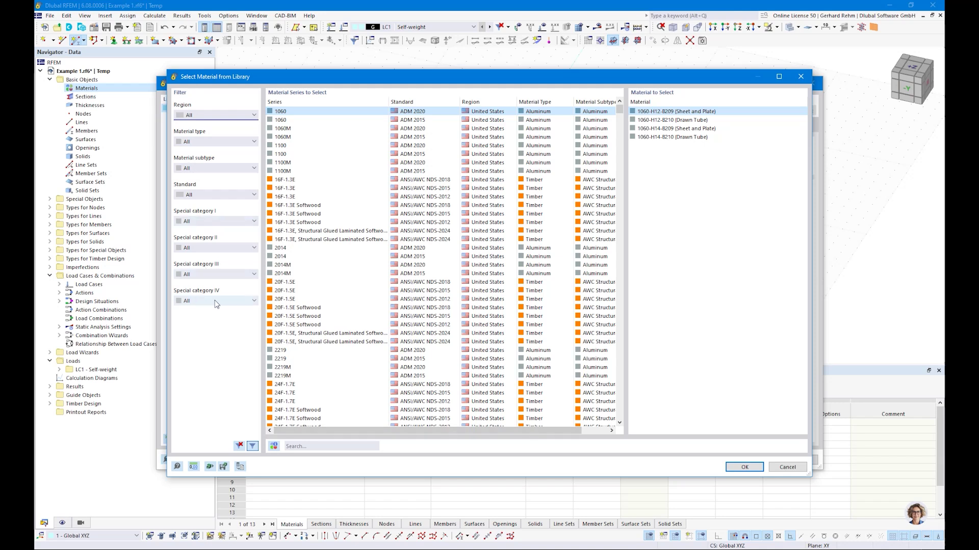
pyautogui.click(312, 443)
pyautogui.write('c24 en')
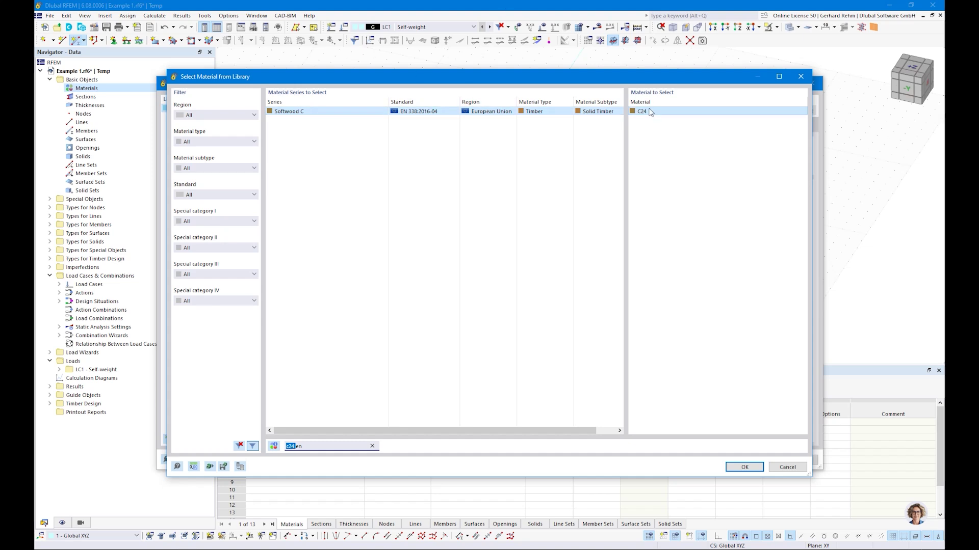
pyautogui.click(743, 467)
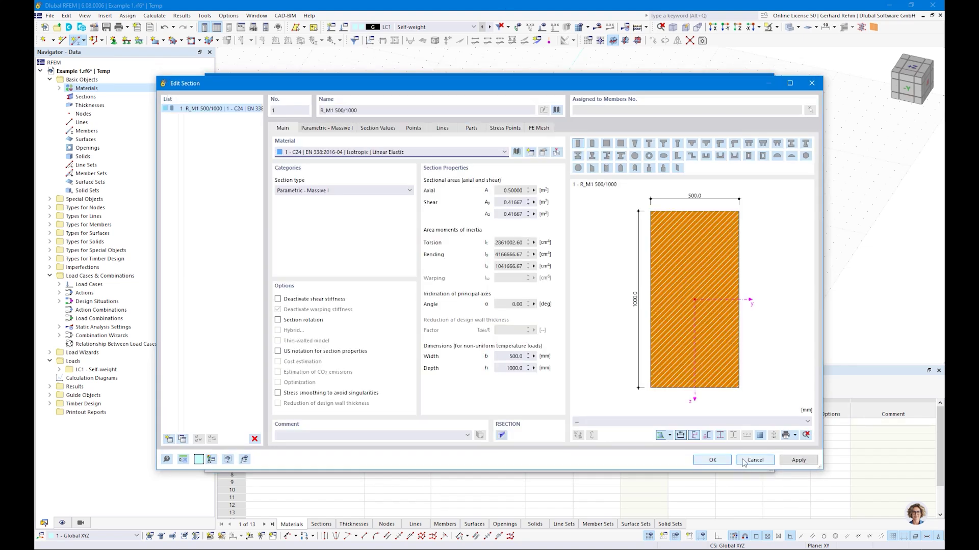
# Set section width b = 120 mm and depth h = 200 mm, check its values, and accept
pyautogui.click(329, 128)
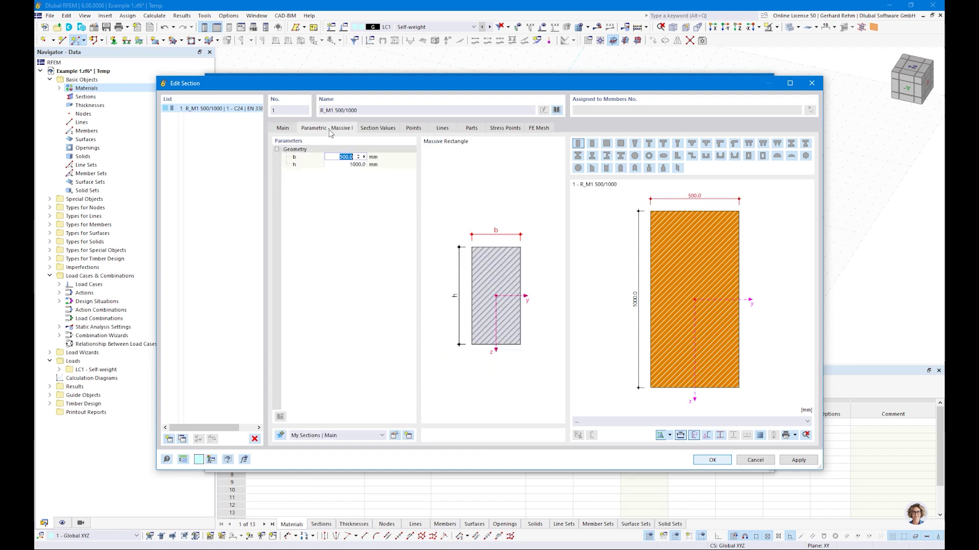
pyautogui.write('12')
pyautogui.press('Tab')
pyautogui.write('200')
pyautogui.press('Return')
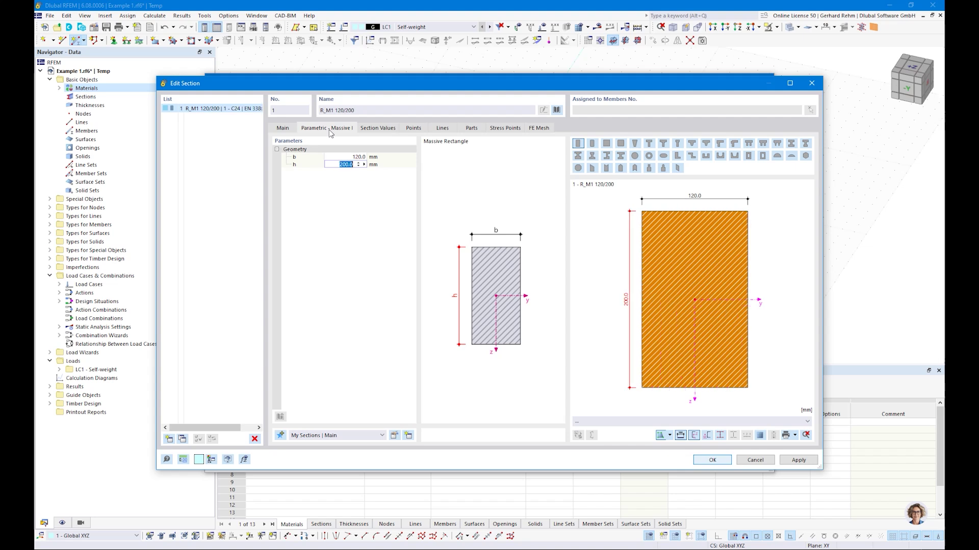
pyautogui.click(377, 129)
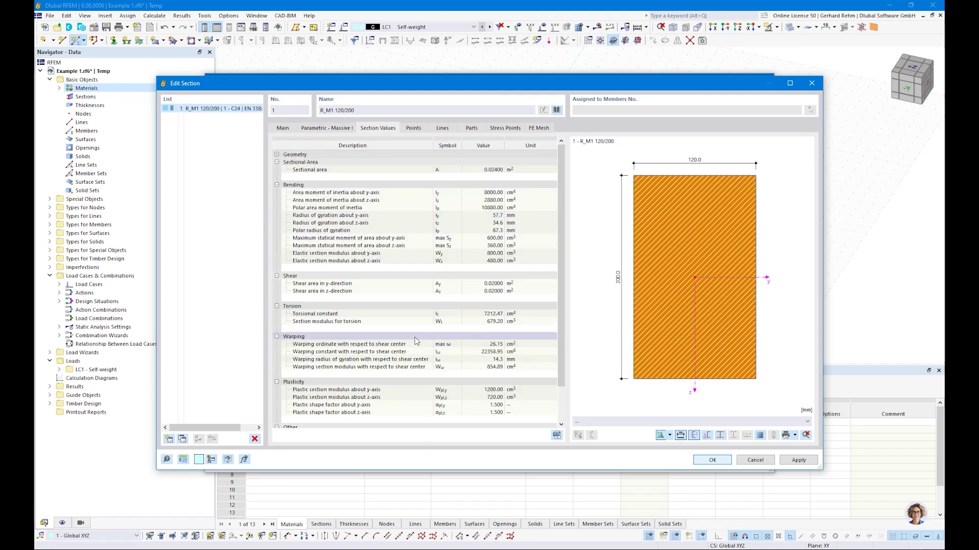
pyautogui.click(712, 461)
pyautogui.click(704, 461)
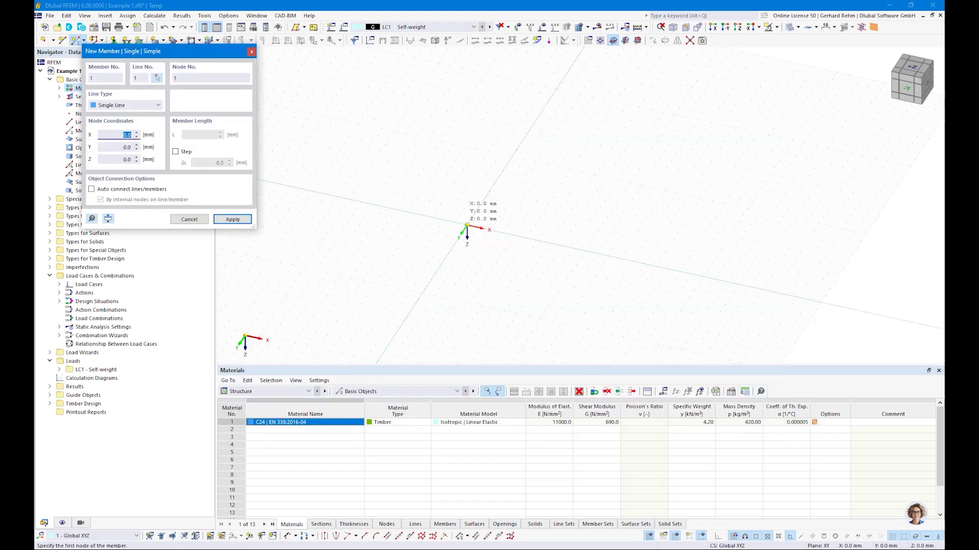
# Draw member 1 from the origin to X 3000 and member 2, 4000 mm long, to X 7000
pyautogui.click(467, 224)
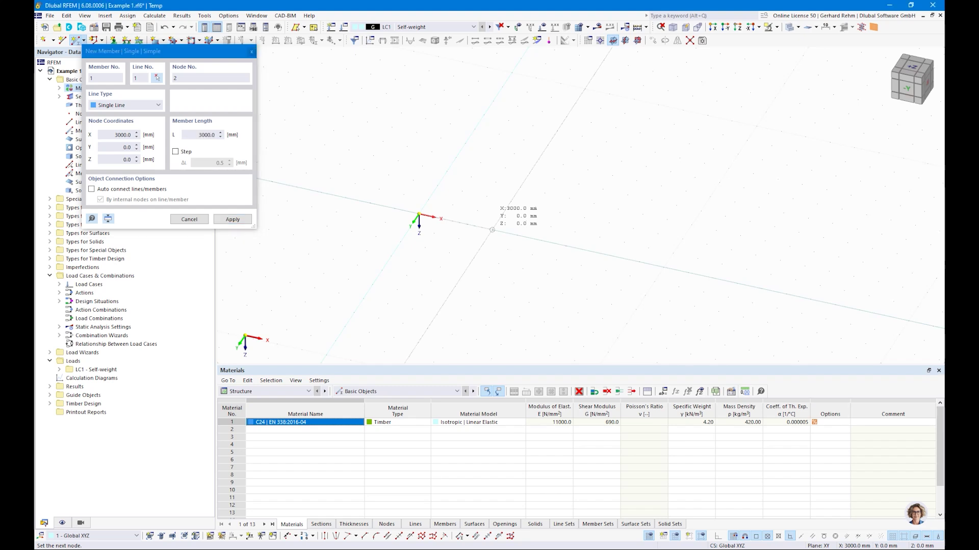
pyautogui.click(491, 230)
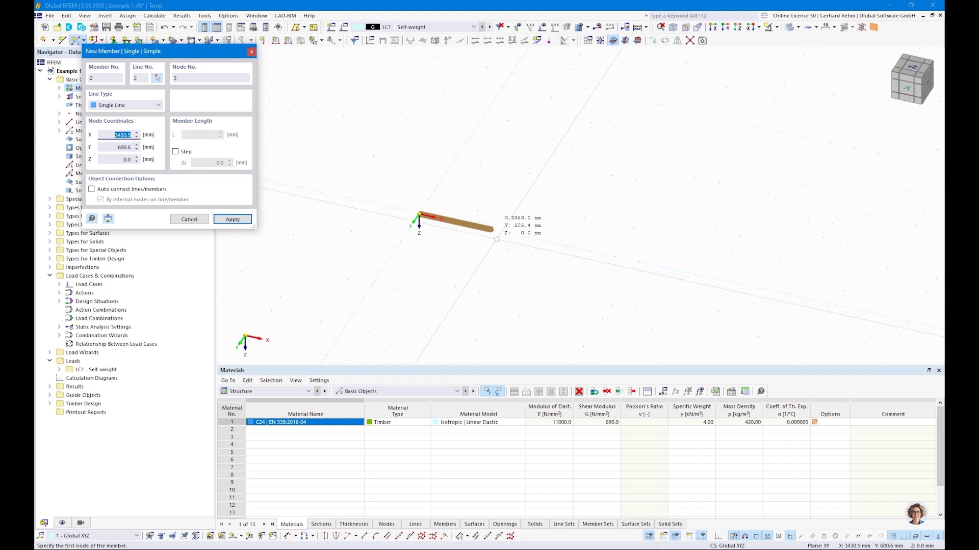
pyautogui.click(492, 230)
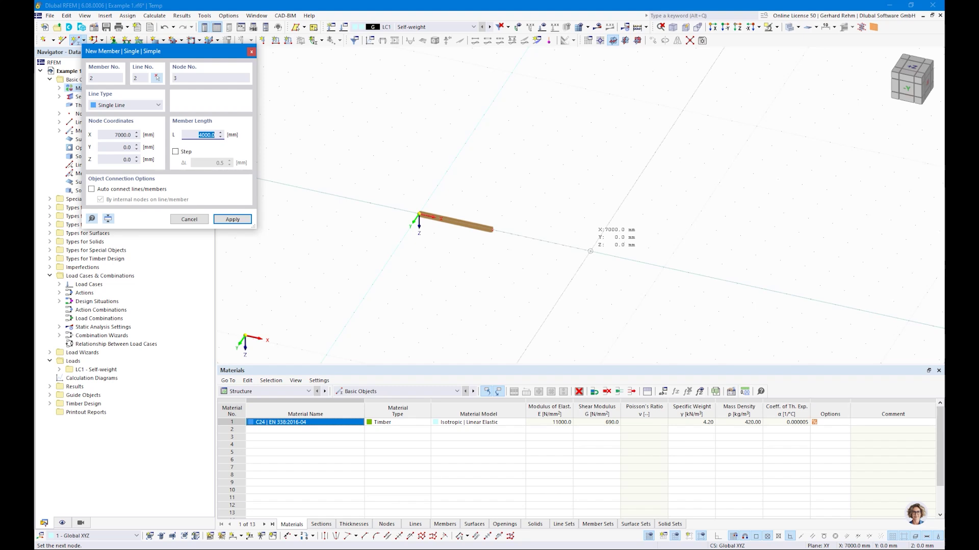
pyautogui.write('4')
pyautogui.press('Return')
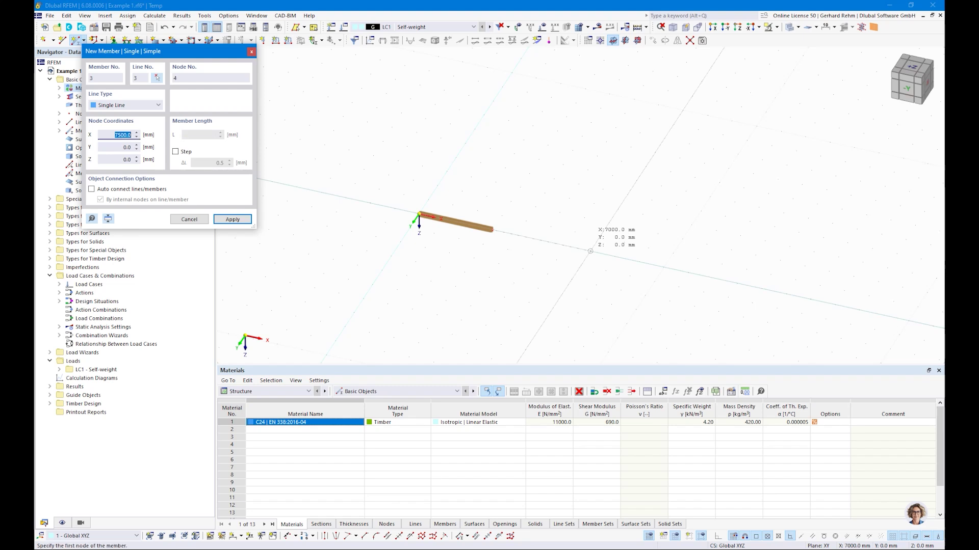
pyautogui.press('Escape')
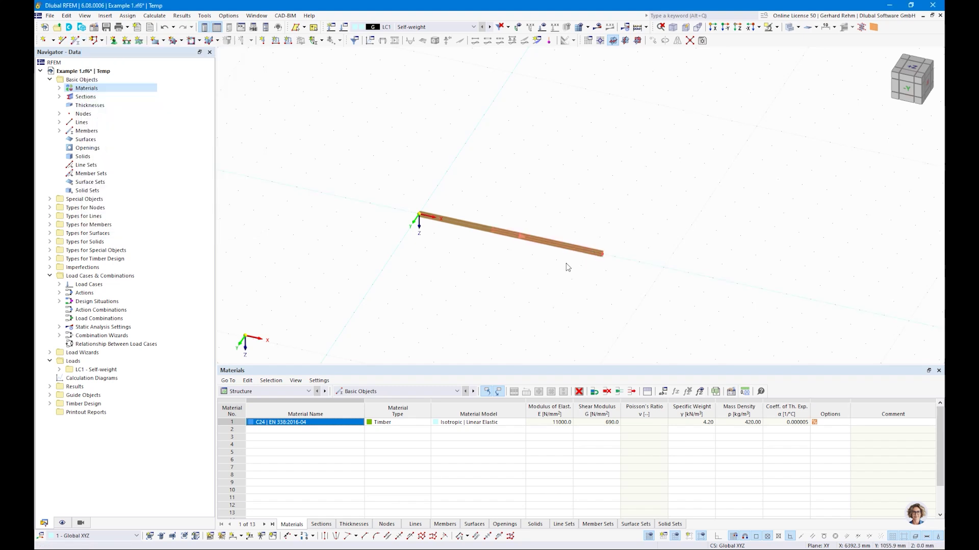
# Open Units and Decimal Places to edit the length unit
pyautogui.click(228, 15)
pyautogui.click(232, 40)
pyautogui.click(560, 159)
# Set the lengths unit to metres and confirm
pyautogui.click(576, 161)
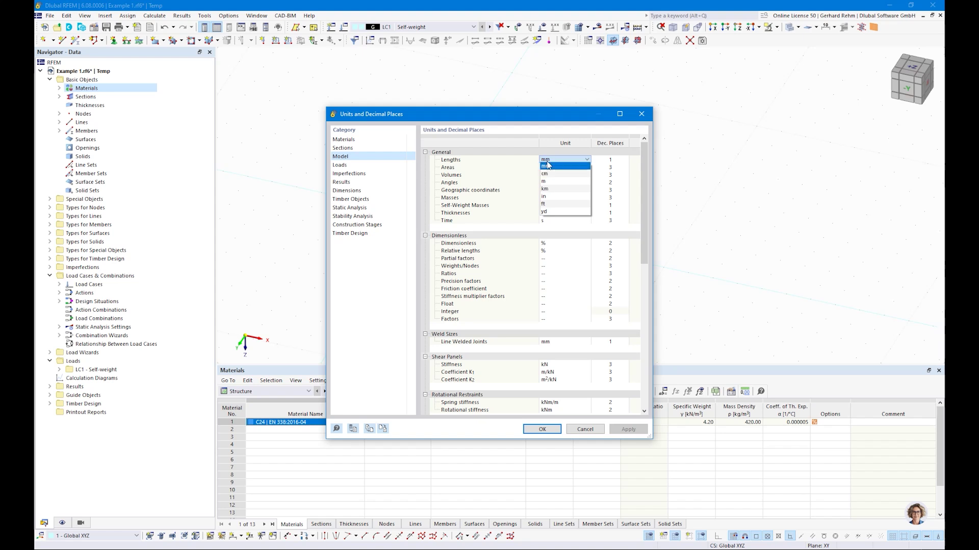
pyautogui.click(544, 181)
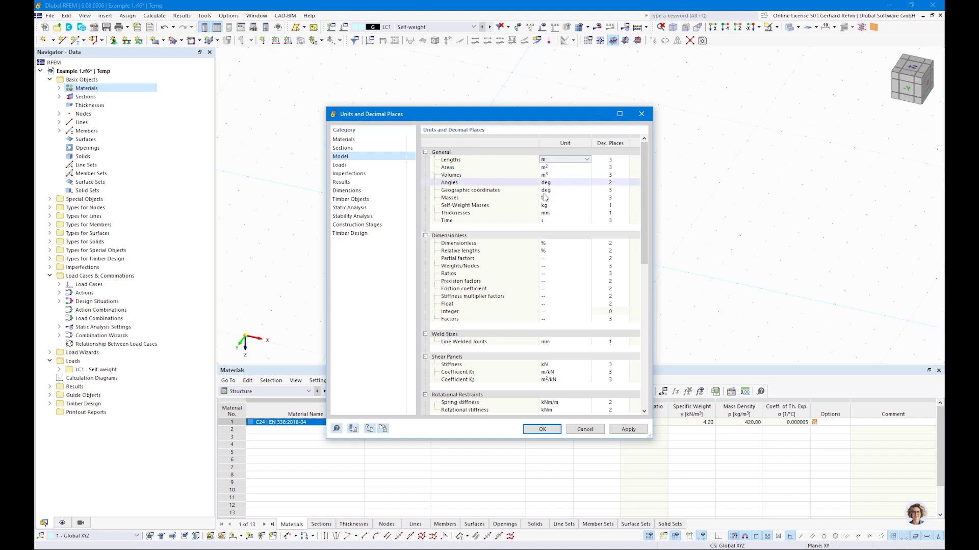
pyautogui.click(542, 429)
# View the beam in front elevation, toggling wireframe and transparent solid display modes
pyautogui.press('F4')
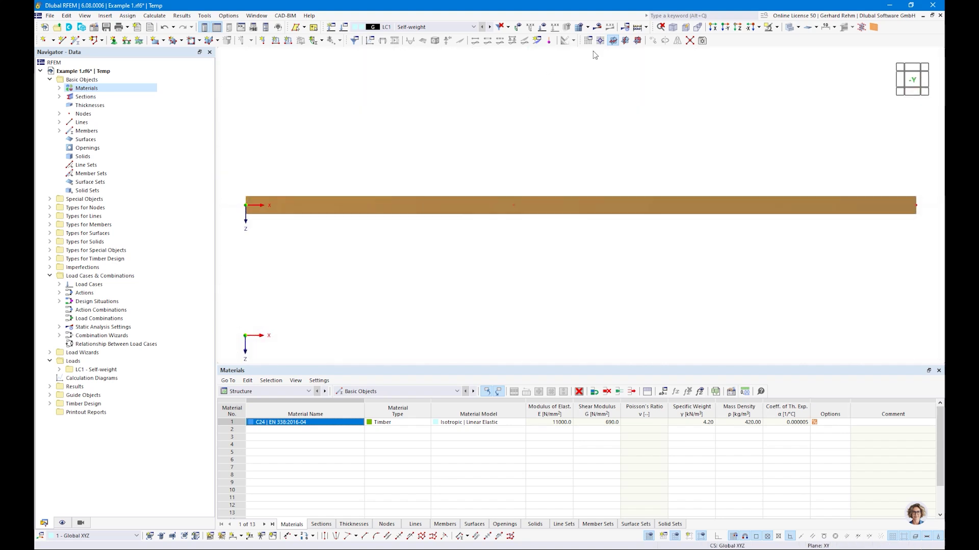
pyautogui.scroll(-2, 579, 208)
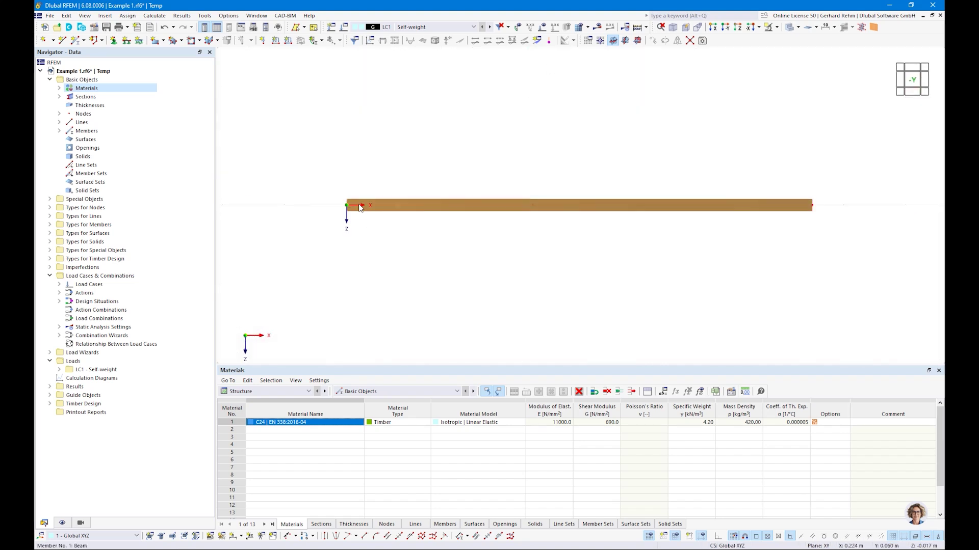
pyautogui.click(797, 28)
pyautogui.click(814, 41)
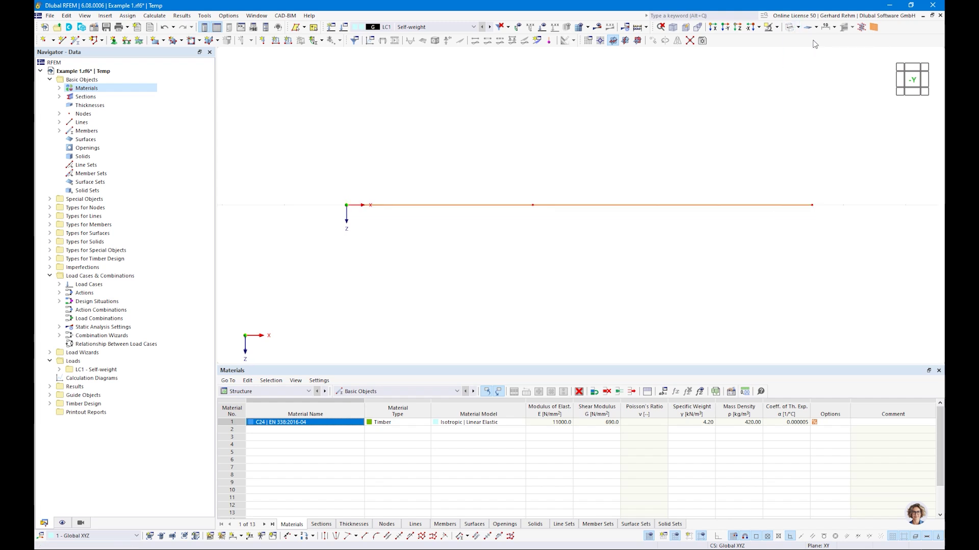
pyautogui.keyDown('ctrl'); pyautogui.moveTo(627, 155); pyautogui.dragTo(604, 224, button='middle'); pyautogui.keyUp('ctrl')
pyautogui.press('F7')
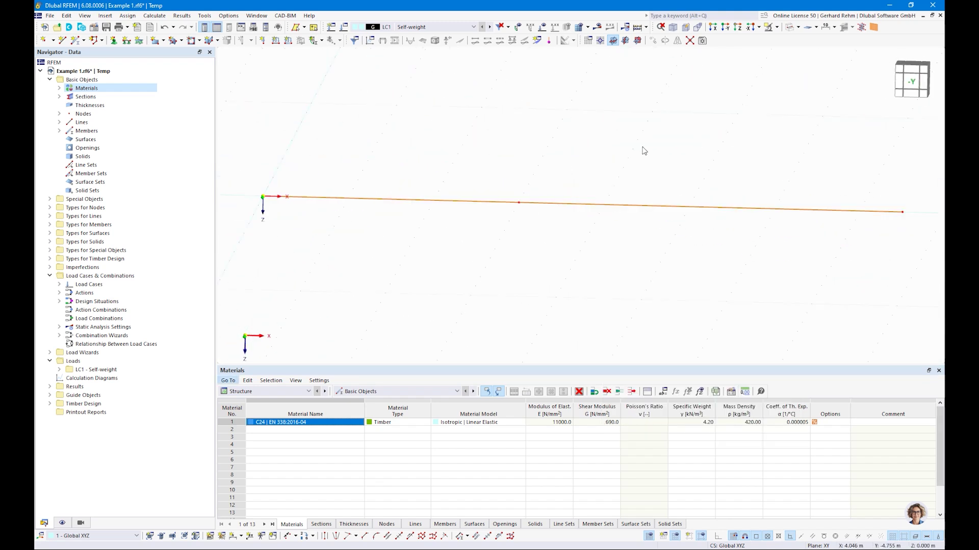
pyautogui.click(789, 29)
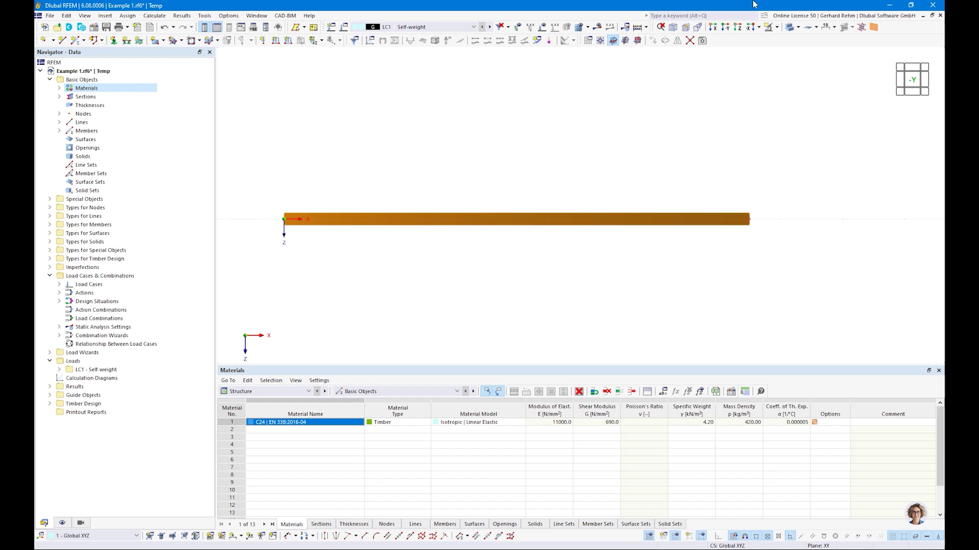
pyautogui.click(790, 30)
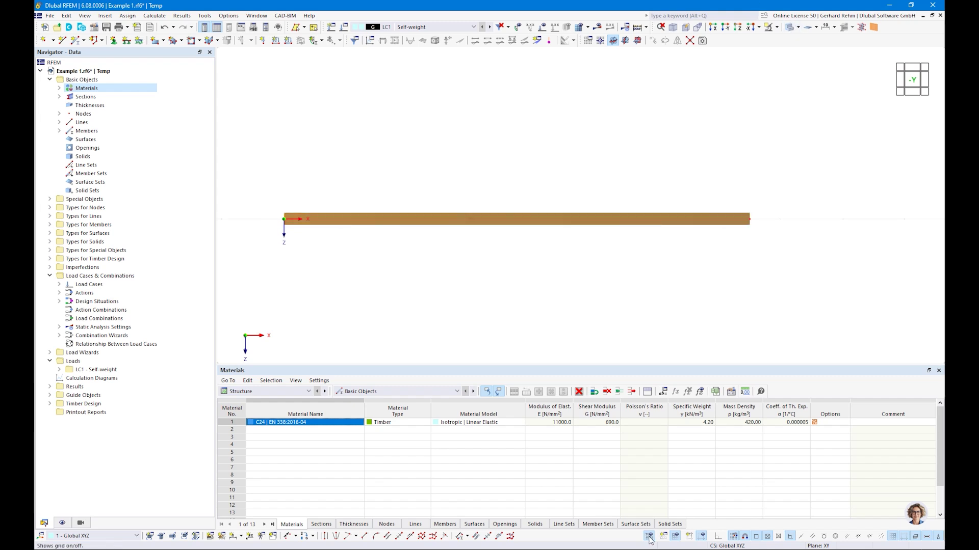
pyautogui.moveTo(333, 308); pyautogui.dragTo(346, 303, button='middle')
pyautogui.scroll(-1, 347, 303)
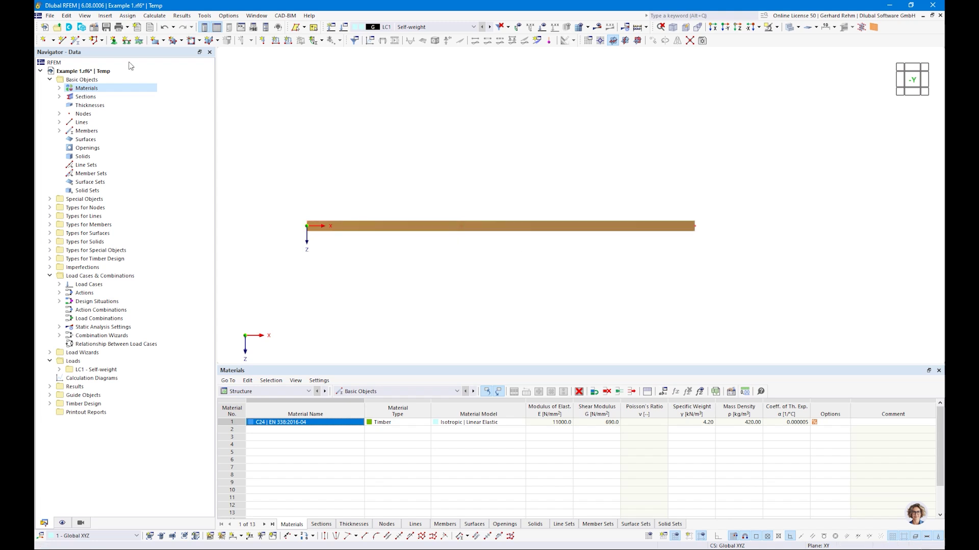
# Create a support fixing ux, uy, uz and φx with φz released, and assign it to node 1
pyautogui.click(115, 42)
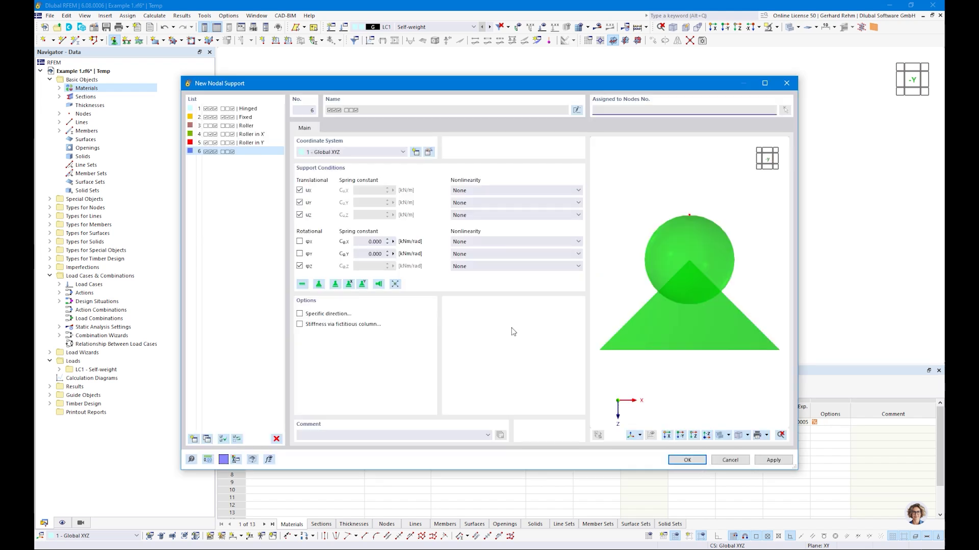
pyautogui.click(300, 266)
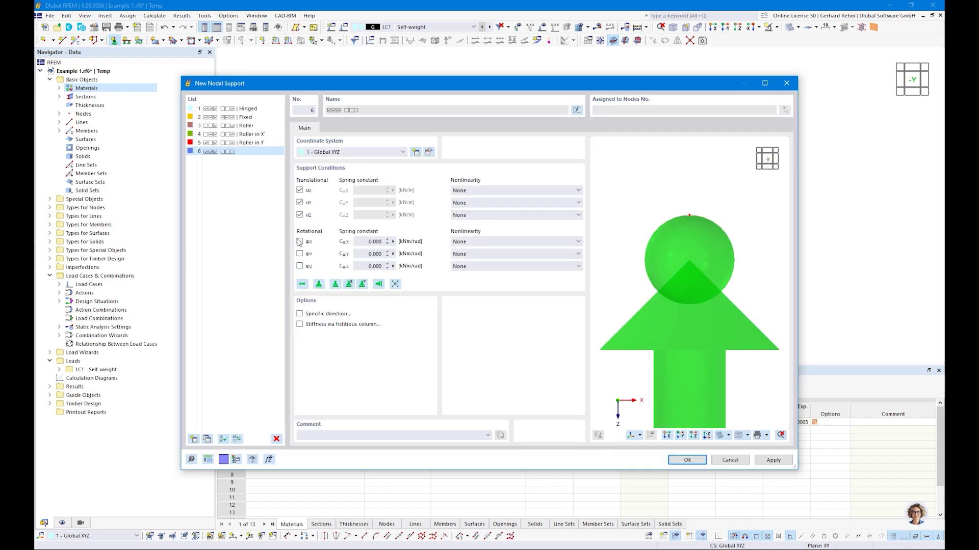
pyautogui.click(300, 242)
pyautogui.click(686, 460)
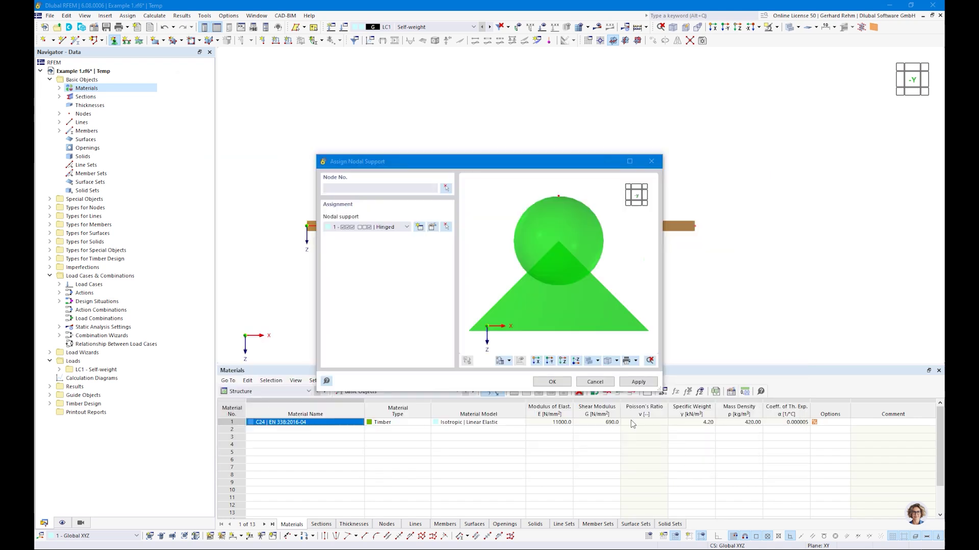
pyautogui.click(550, 381)
pyautogui.moveTo(282, 207); pyautogui.dragTo(341, 259)
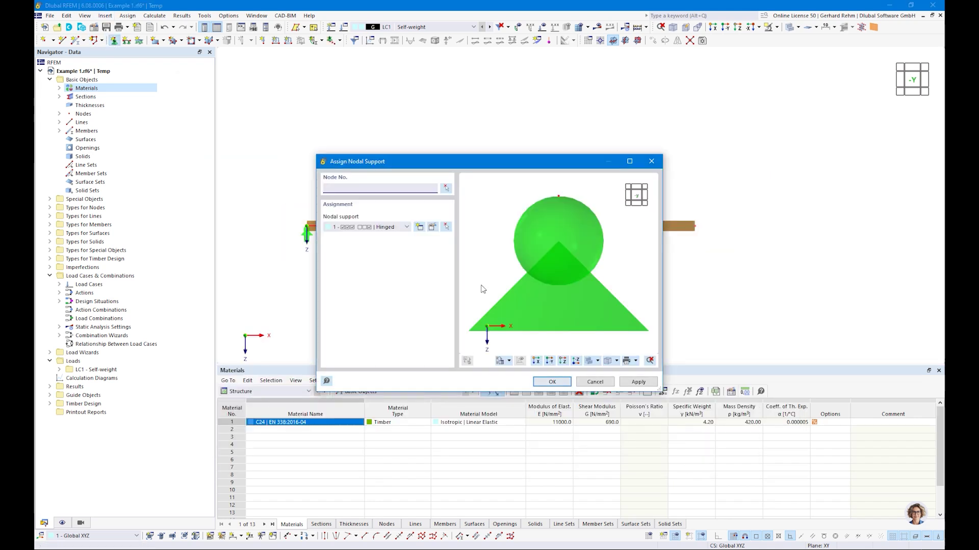
# Add a second support with ux also free and assign it to the middle and right nodes
pyautogui.click(419, 227)
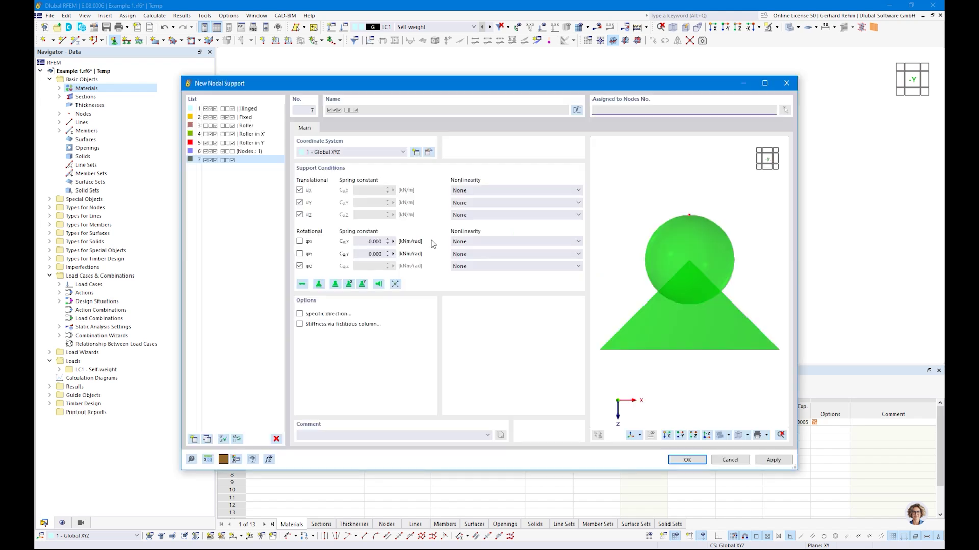
pyautogui.click(299, 190)
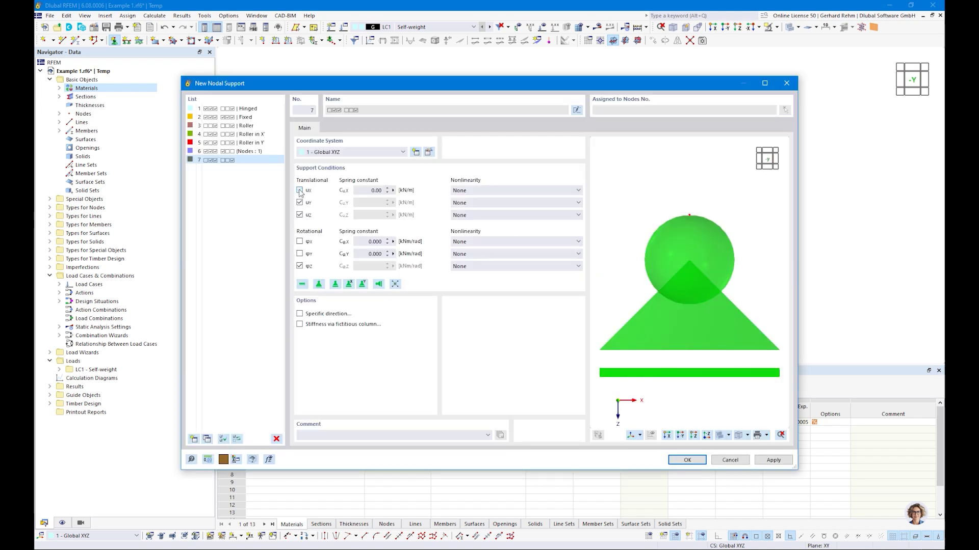
pyautogui.click(300, 266)
pyautogui.click(299, 242)
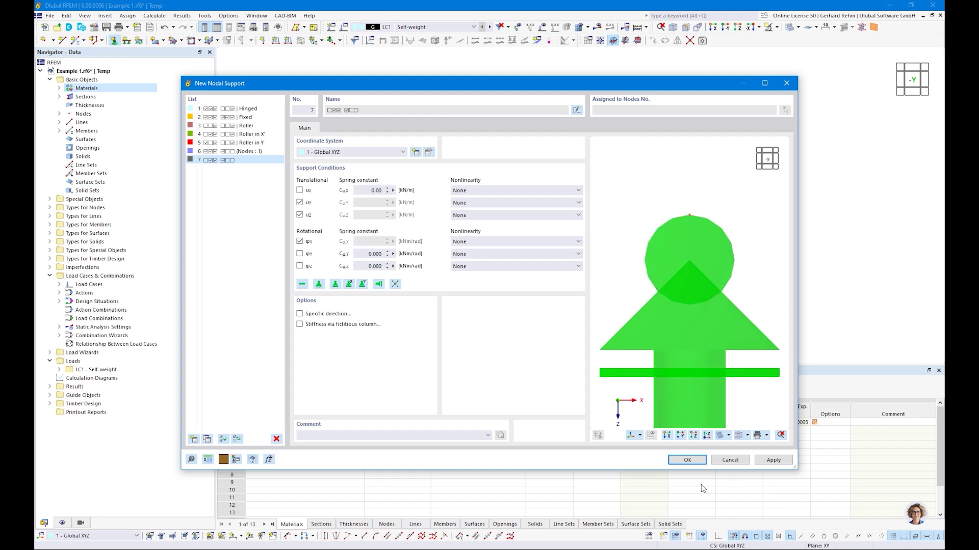
pyautogui.click(686, 460)
pyautogui.click(551, 381)
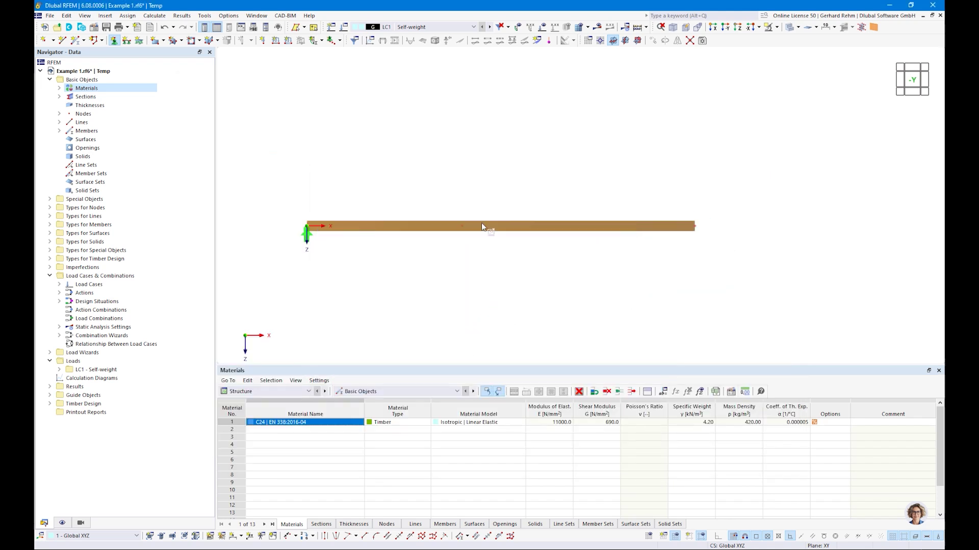
pyautogui.moveTo(445, 192); pyautogui.dragTo(748, 257)
pyautogui.keyDown('ctrl'); pyautogui.moveTo(804, 247); pyautogui.dragTo(546, 310, button='middle'); pyautogui.keyUp('ctrl')
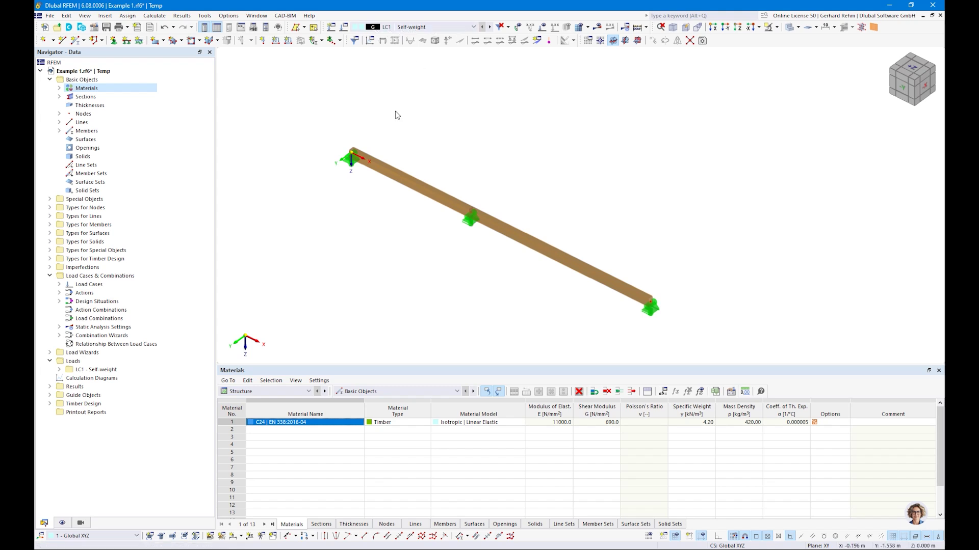
pyautogui.press('F5')
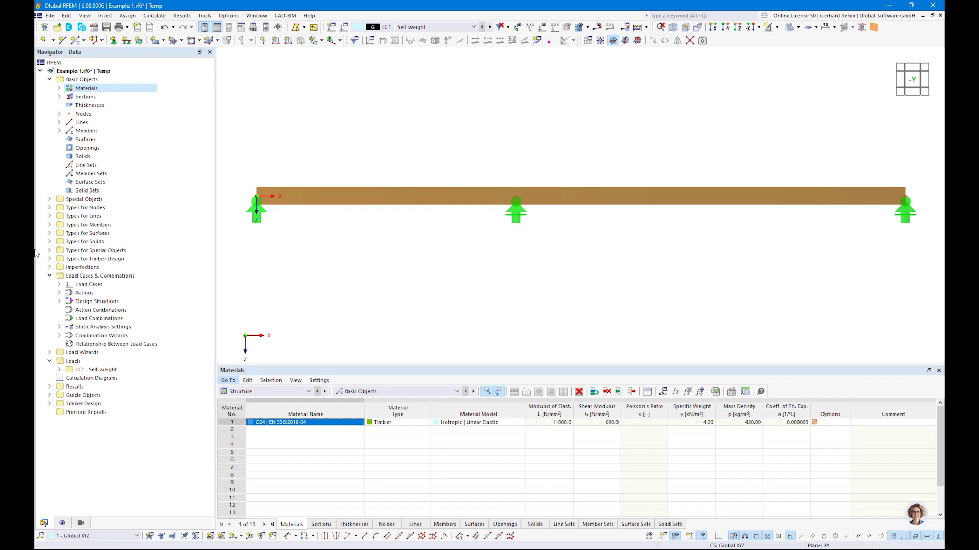
# Open load case LC1 Self-weight for editing
pyautogui.doubleClick(86, 285)
pyautogui.rightClick(85, 294)
pyautogui.click(117, 300)
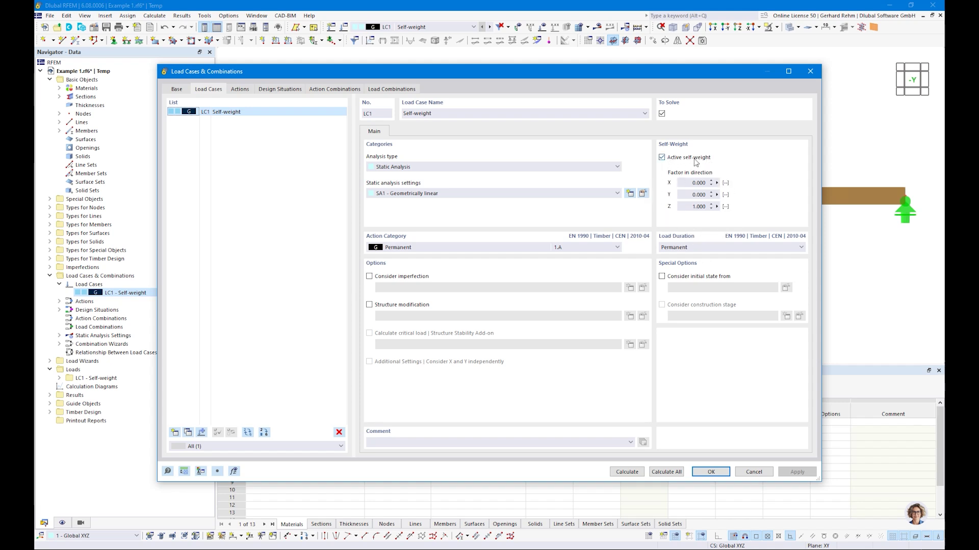
# Add load case LC2 'Imposed Load 1' as a category A domestic imposed load
pyautogui.click(699, 206)
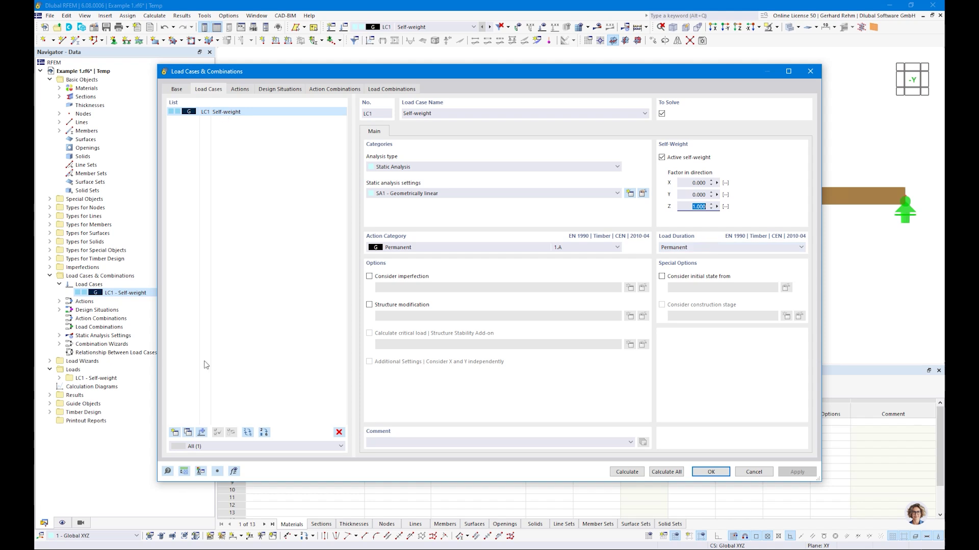
pyautogui.click(175, 432)
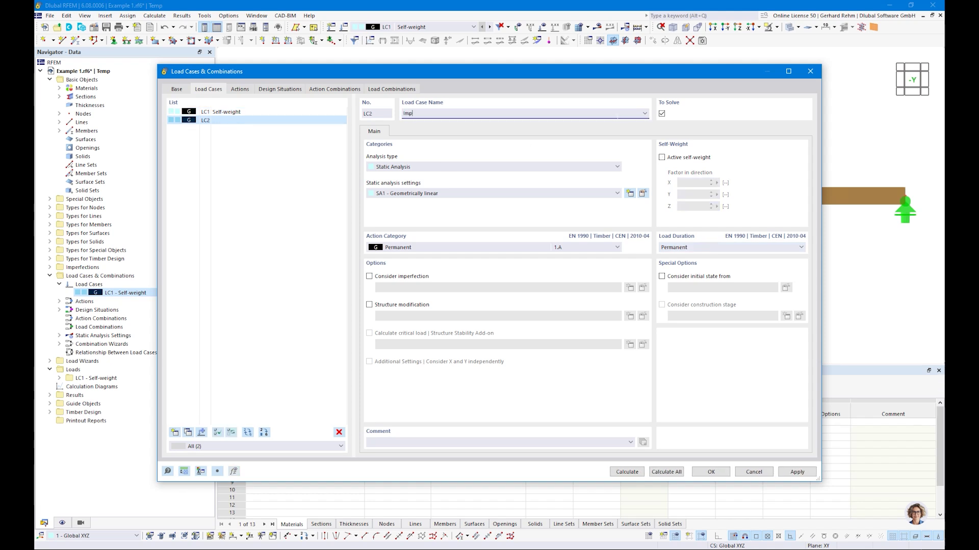
pyautogui.write('Imposed Load 1')
pyautogui.click(487, 250)
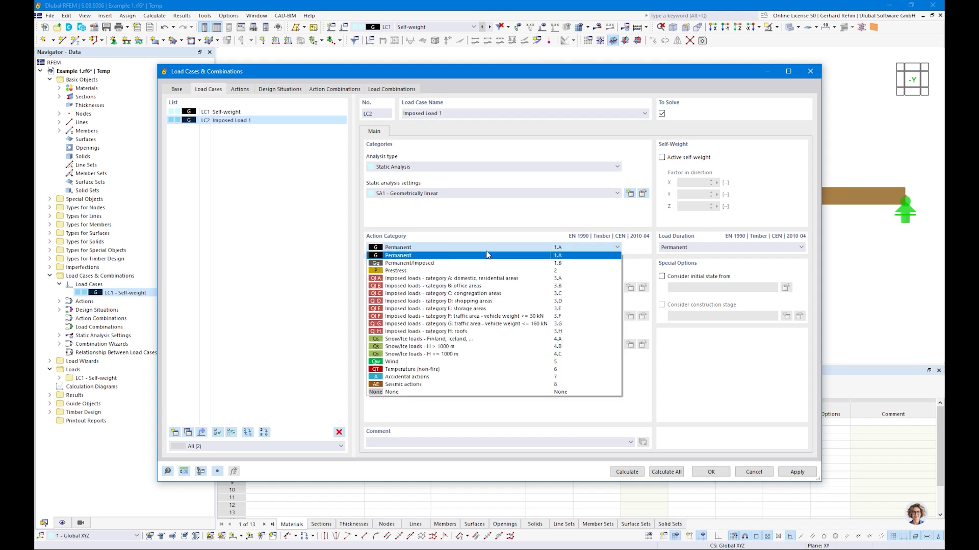
pyautogui.click(442, 278)
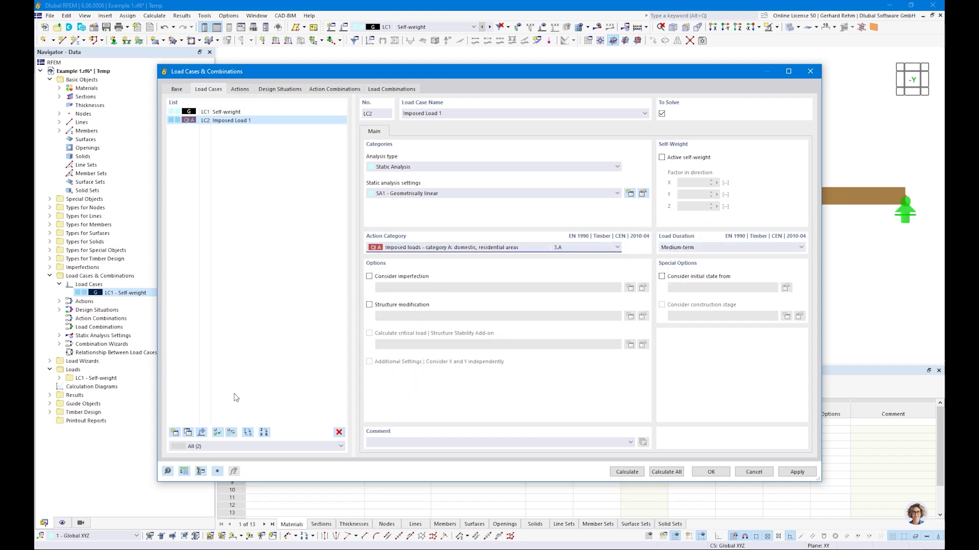
# Copy LC2 to create LC3 'Imposed Load 2' and confirm the load cases
pyautogui.click(188, 433)
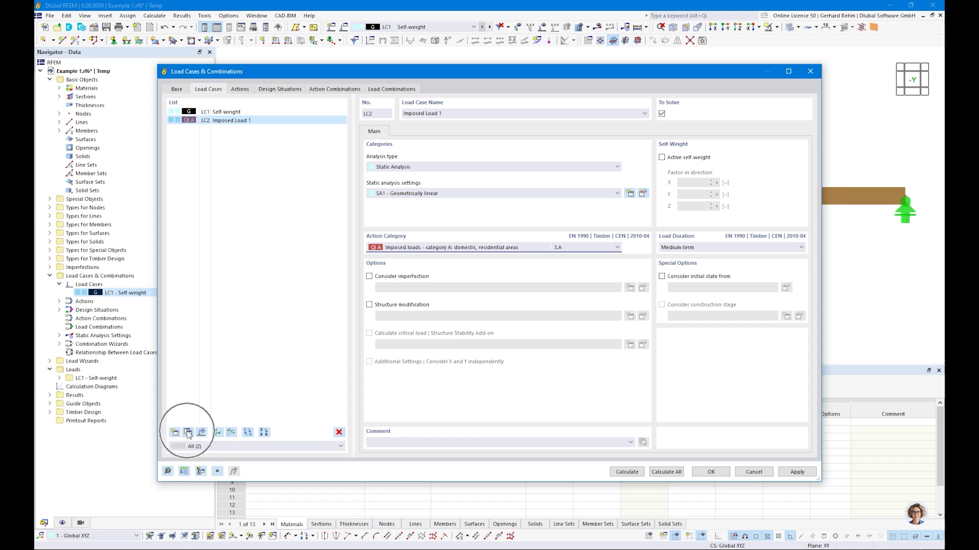
pyautogui.click(440, 113)
pyautogui.press('BackSpace')
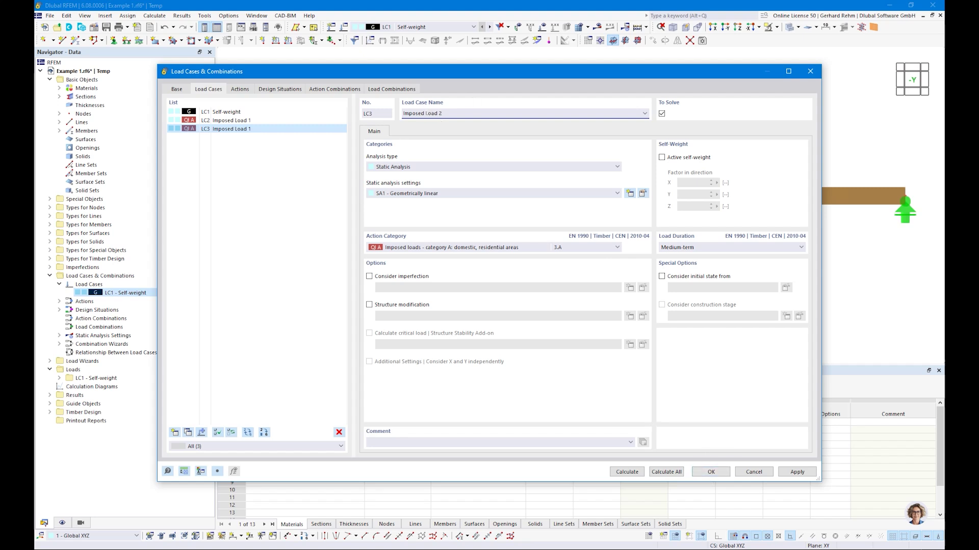
pyautogui.click(710, 472)
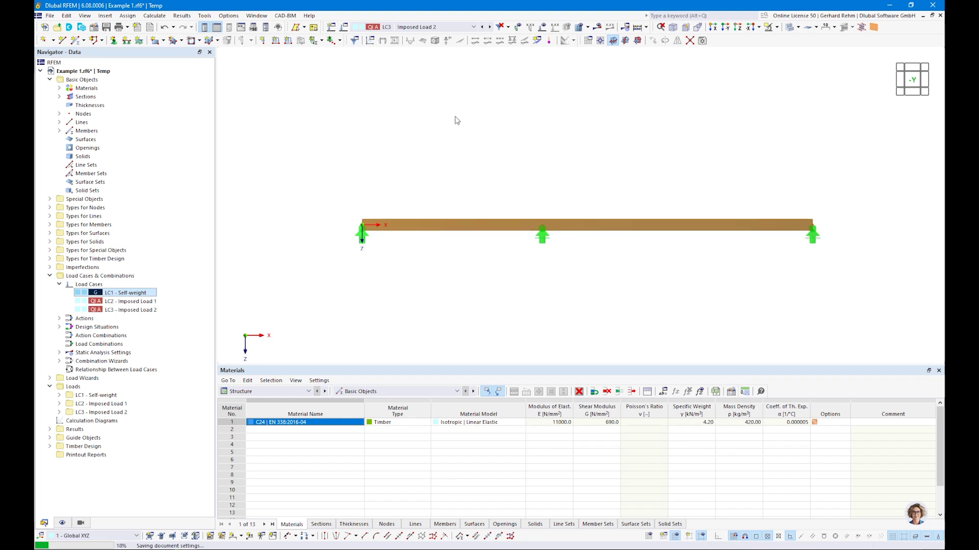
# Make LC1 Self-weight the active load case
pyautogui.click(401, 29)
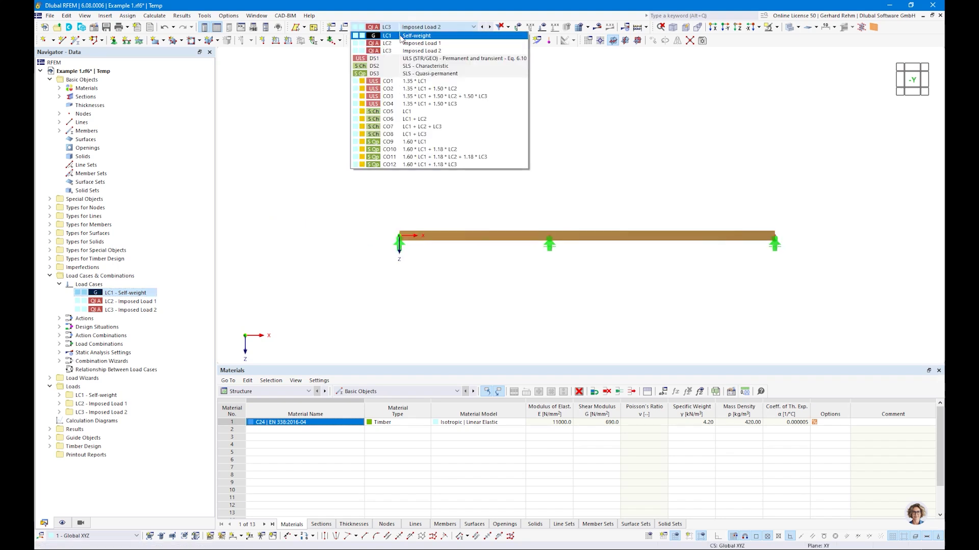
pyautogui.click(402, 39)
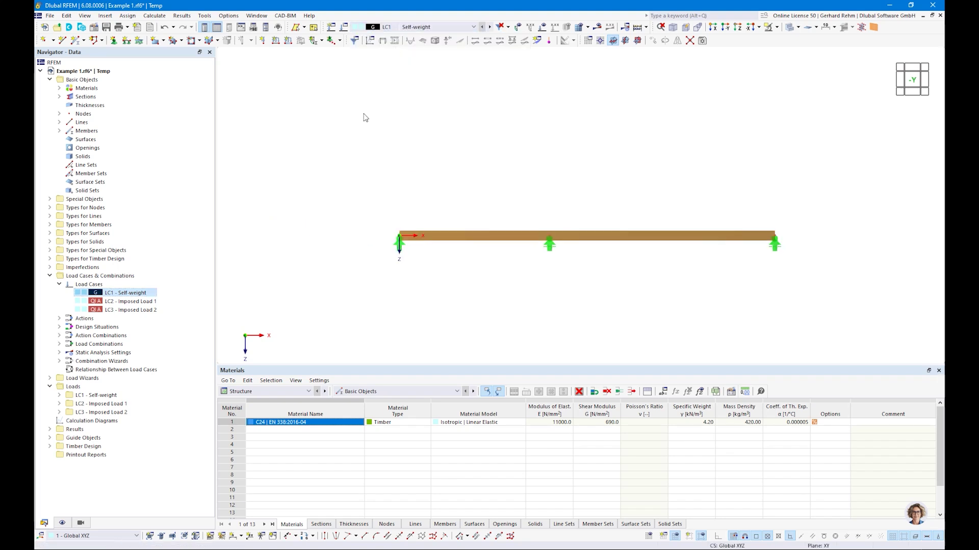
pyautogui.click(276, 42)
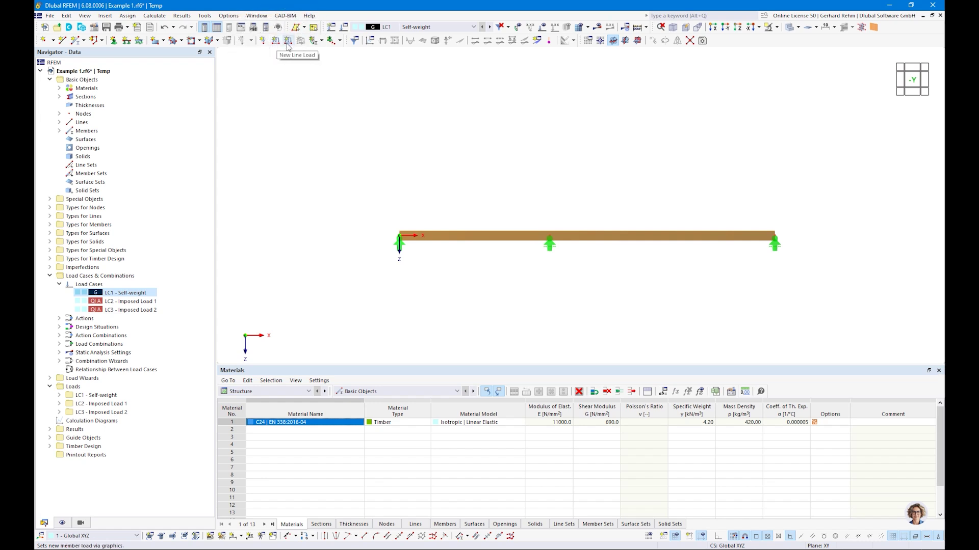
pyautogui.click(287, 42)
pyautogui.click(264, 43)
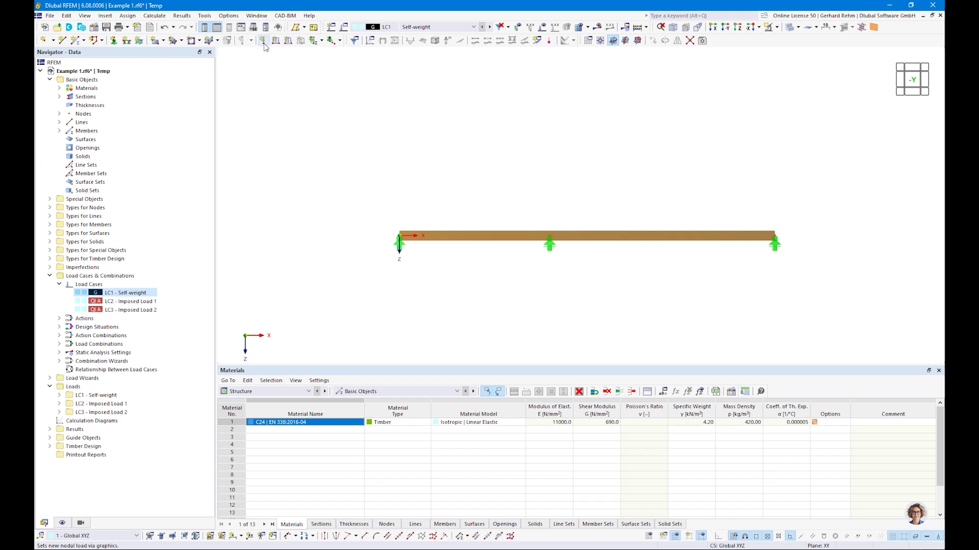
# Apply a uniform 2.5 kN/m member load to members 1 and 2, then switch to LC2
pyautogui.click(288, 42)
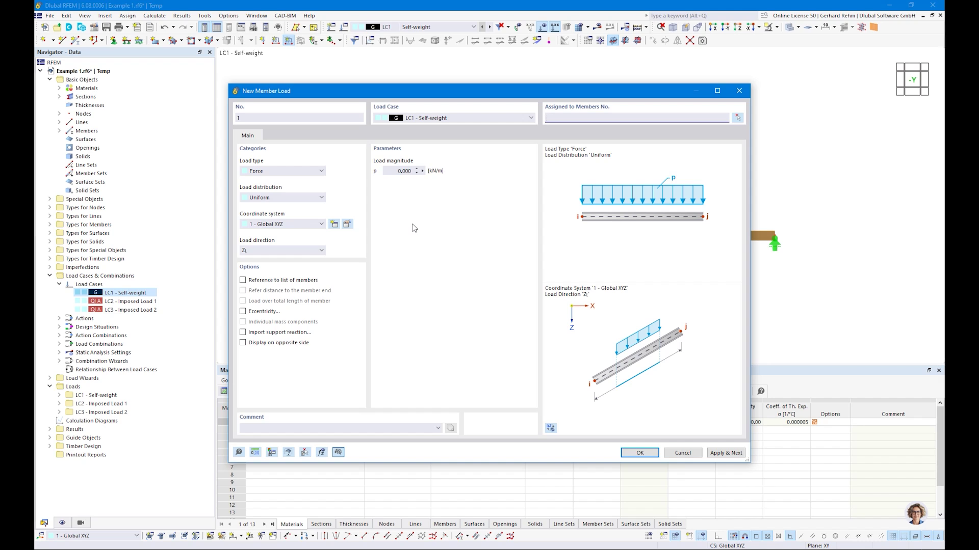
pyautogui.press('Tab')
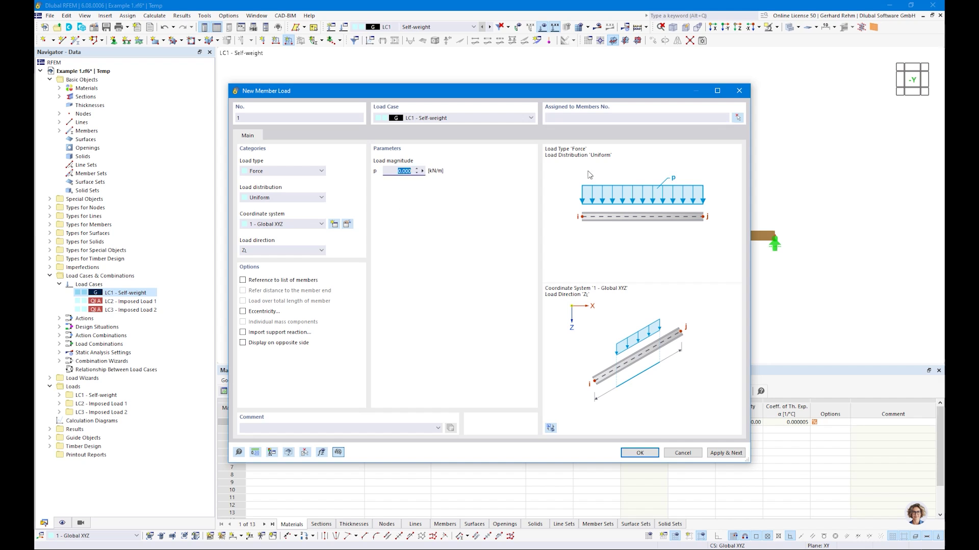
pyautogui.moveTo(530, 97); pyautogui.dragTo(594, 127)
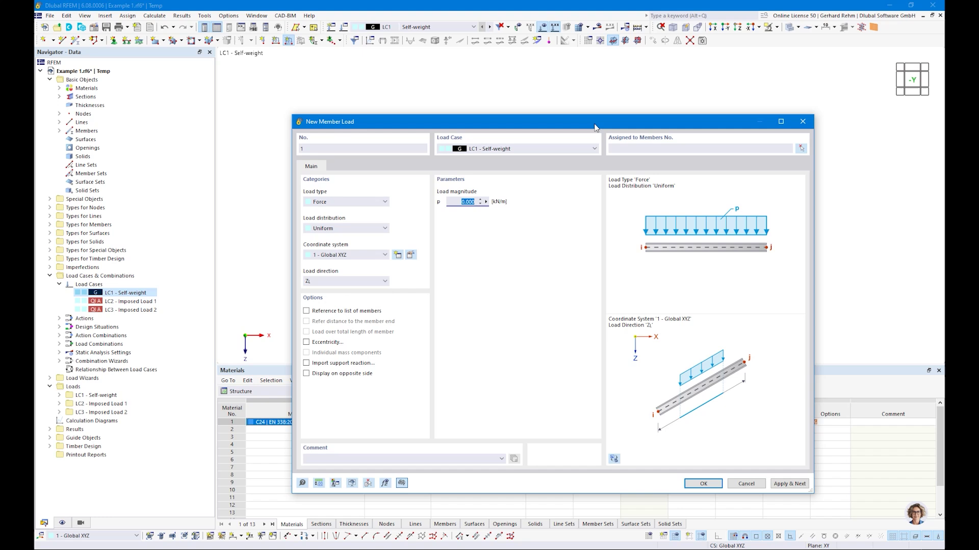
pyautogui.write('2,5')
pyautogui.click(715, 482)
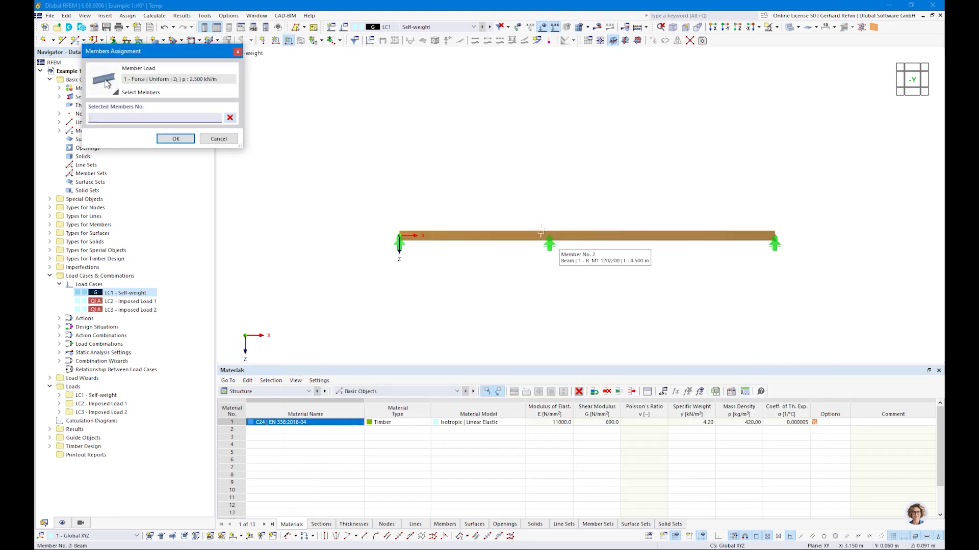
pyautogui.click(494, 232)
pyautogui.click(614, 235)
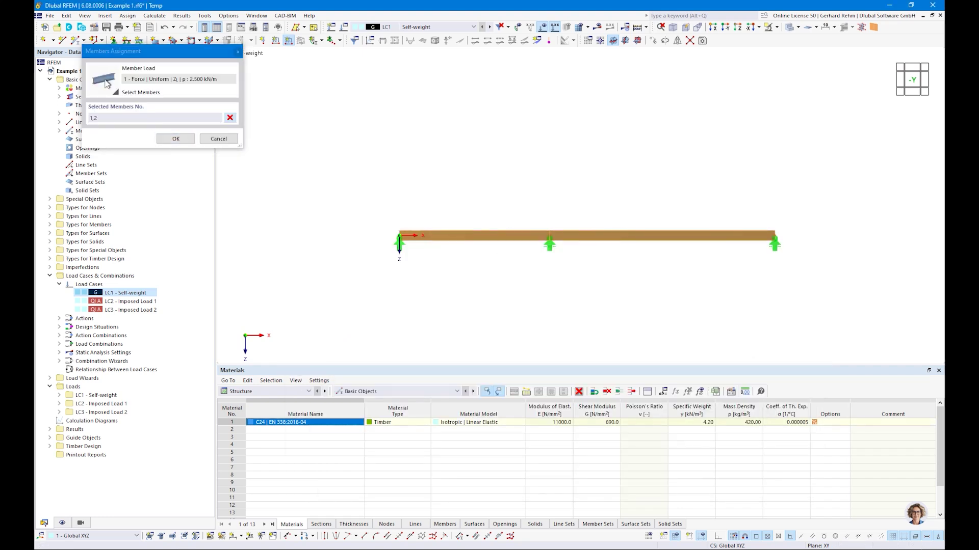
pyautogui.click(175, 138)
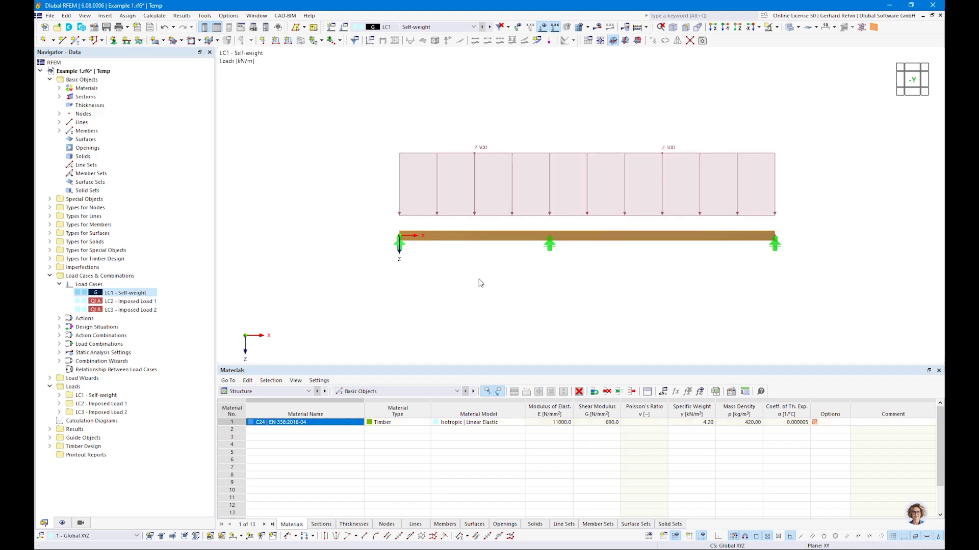
pyautogui.click(490, 27)
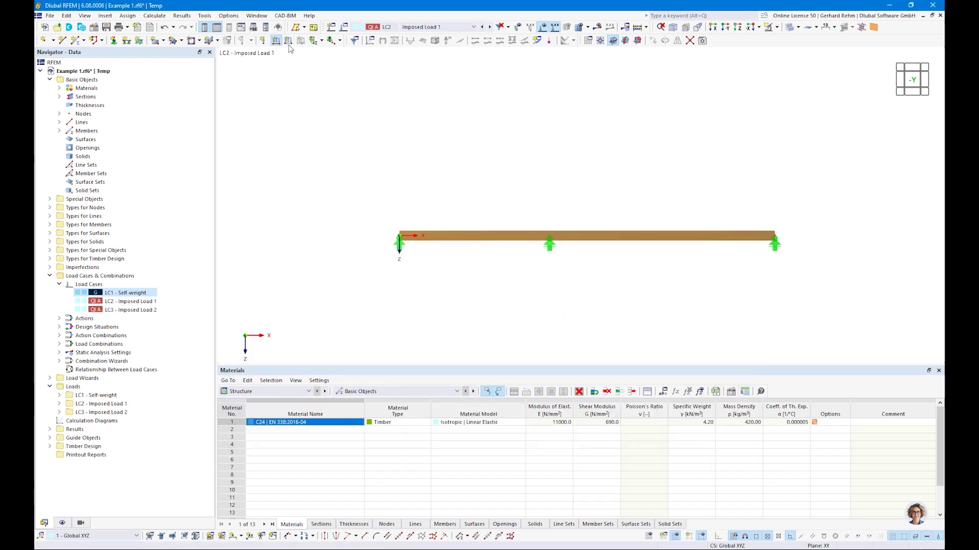
# In LC2, apply a uniform 3 kN/m member load to member 1
pyautogui.click(288, 40)
pyautogui.press('Tab')
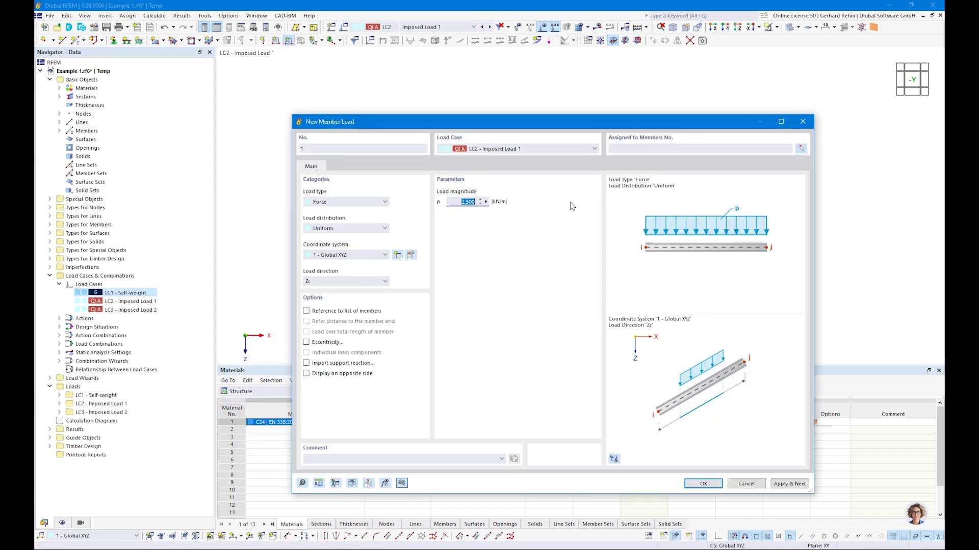
pyautogui.write('3')
pyautogui.press('Tab')
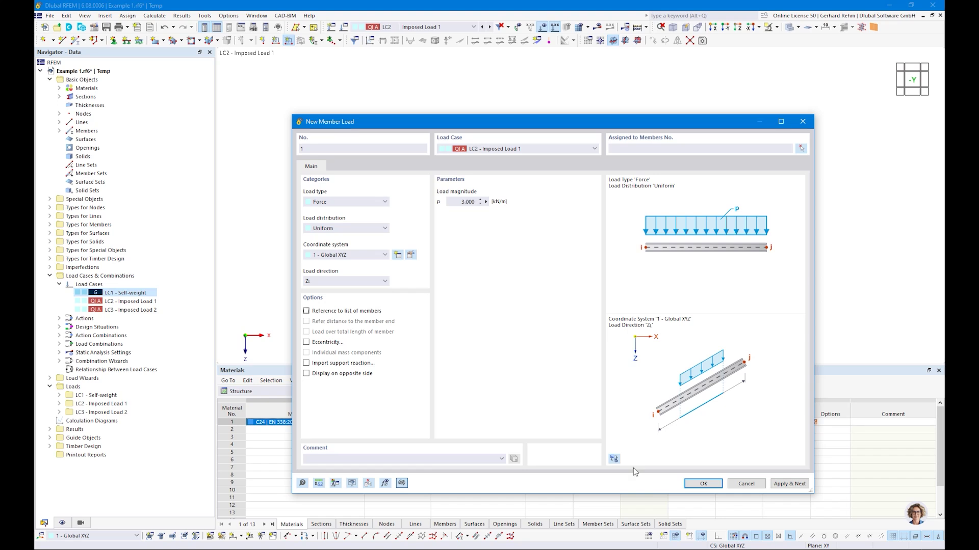
pyautogui.click(700, 487)
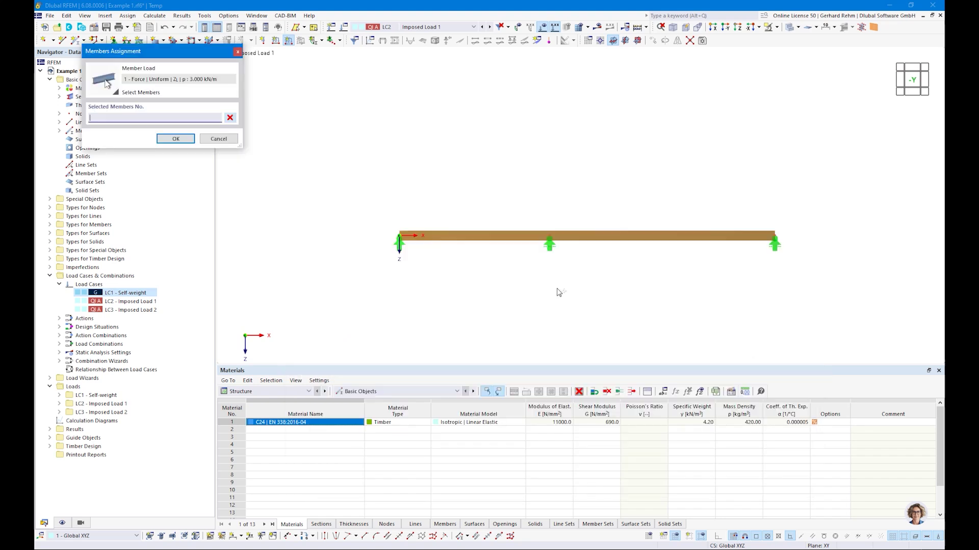
pyautogui.click(505, 238)
pyautogui.click(183, 140)
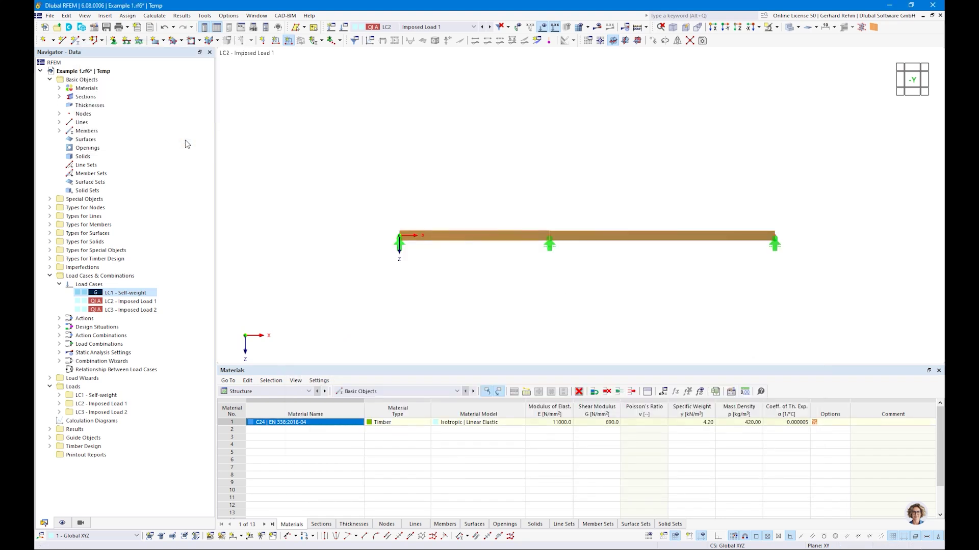
# In LC3 Imposed Load 2, add a uniform member load on member 2, the second span
pyautogui.click(490, 27)
pyautogui.click(288, 41)
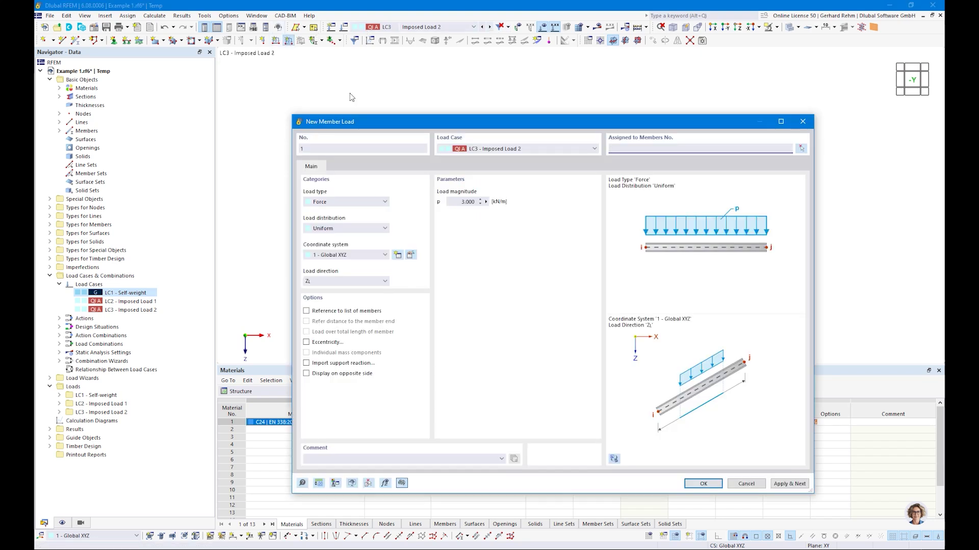
pyautogui.click(703, 484)
pyautogui.click(615, 237)
pyautogui.press('Return')
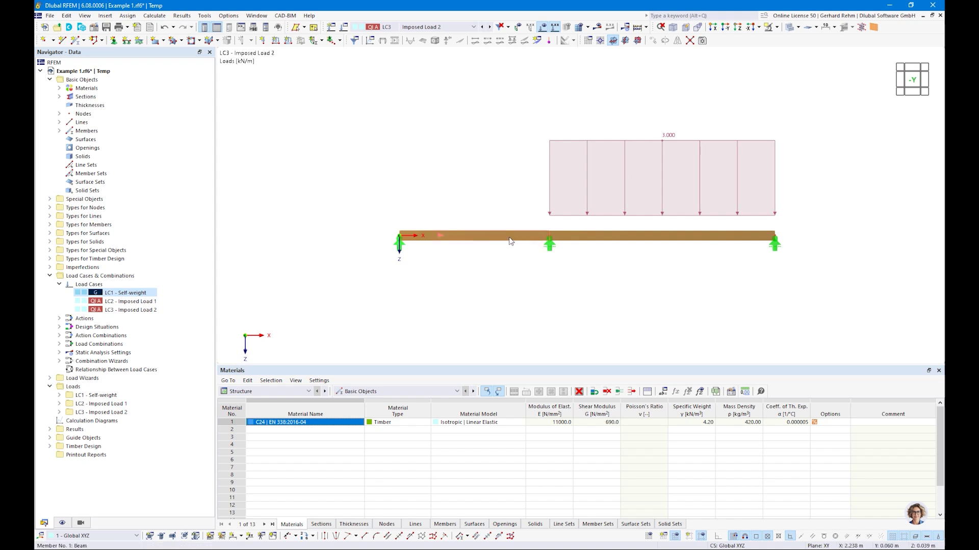
pyautogui.click(414, 27)
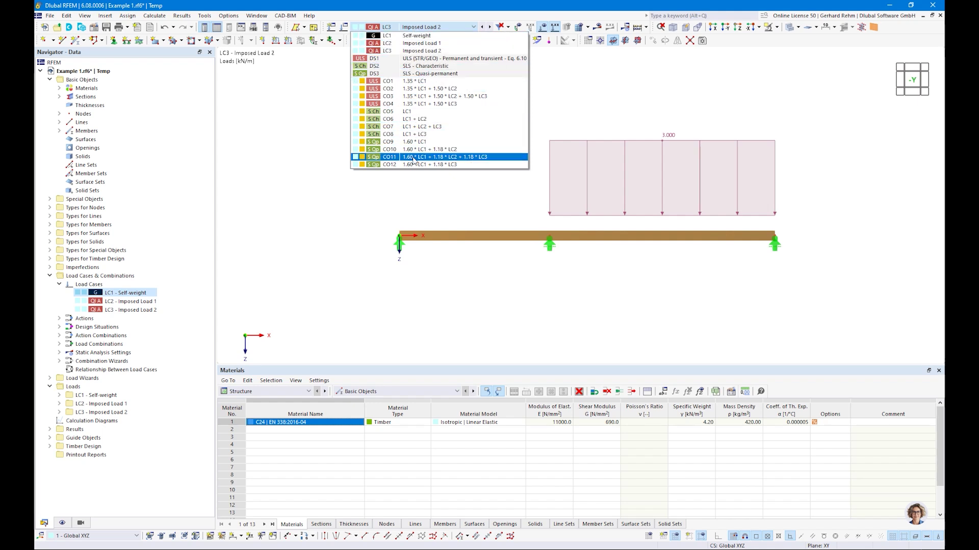
pyautogui.click(318, 222)
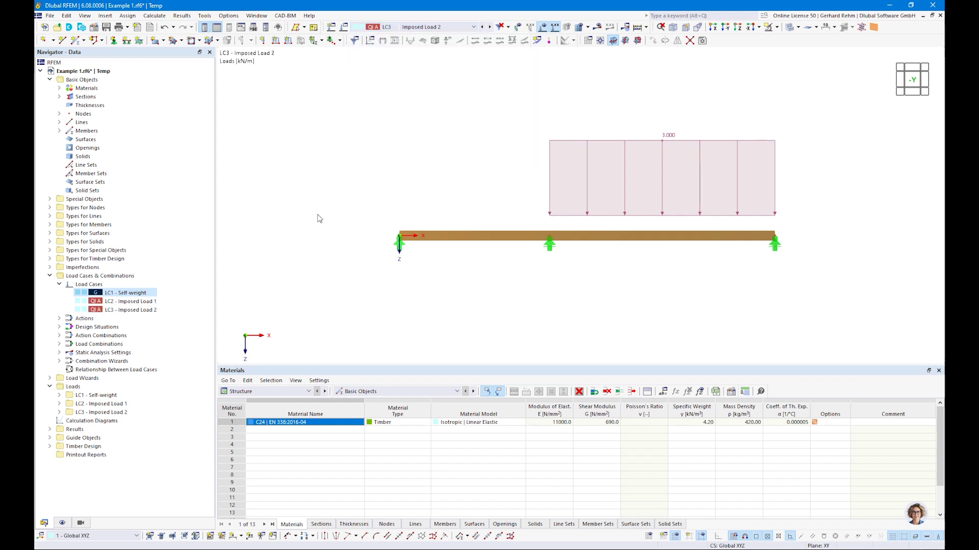
# In Load Cases & Combinations, inspect action A2 and keep its action type as Simultaneously
pyautogui.rightClick(82, 276)
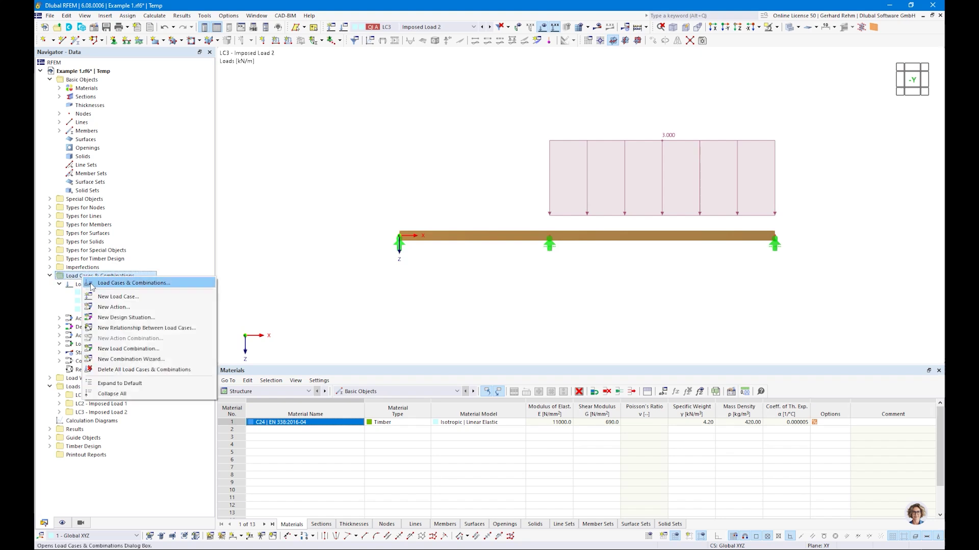
pyautogui.rightClick(74, 285)
pyautogui.click(117, 292)
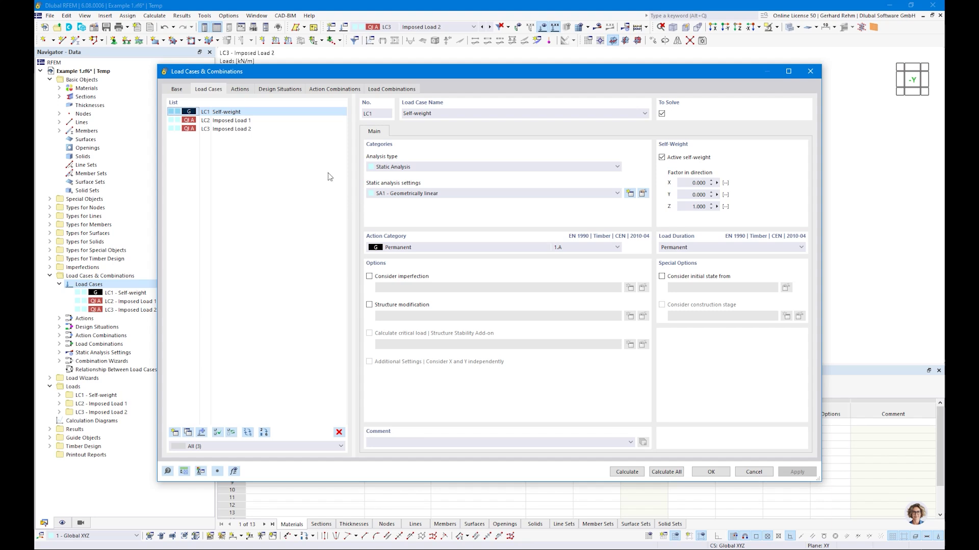
pyautogui.click(238, 91)
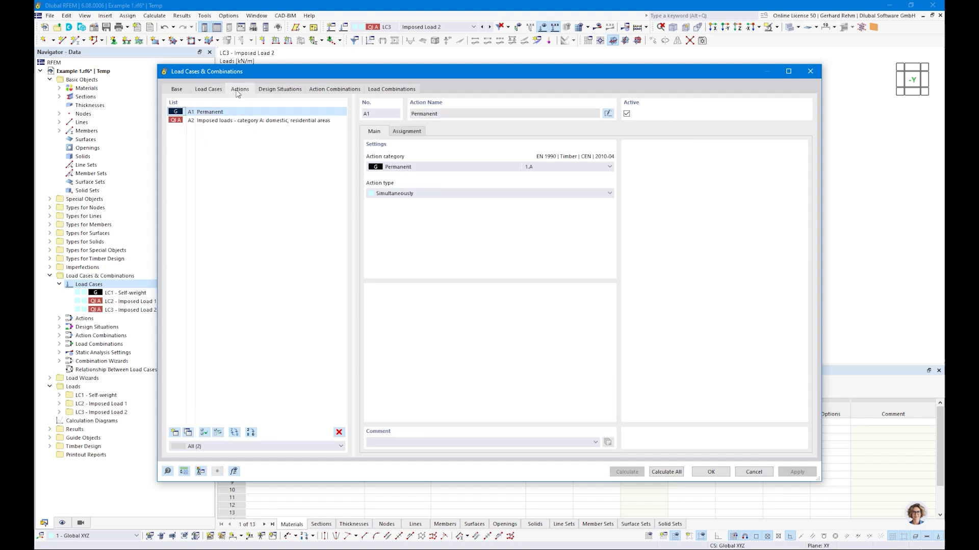
pyautogui.click(204, 122)
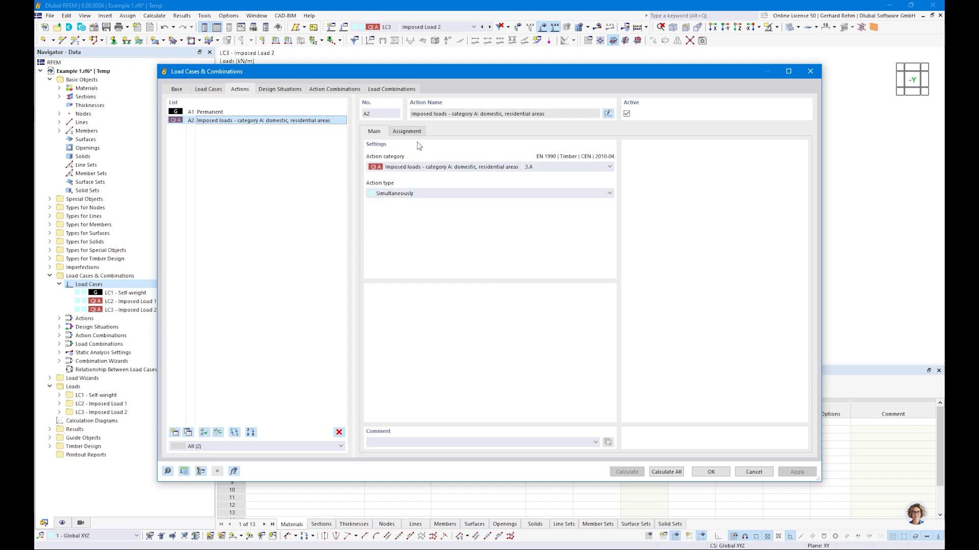
pyautogui.click(408, 132)
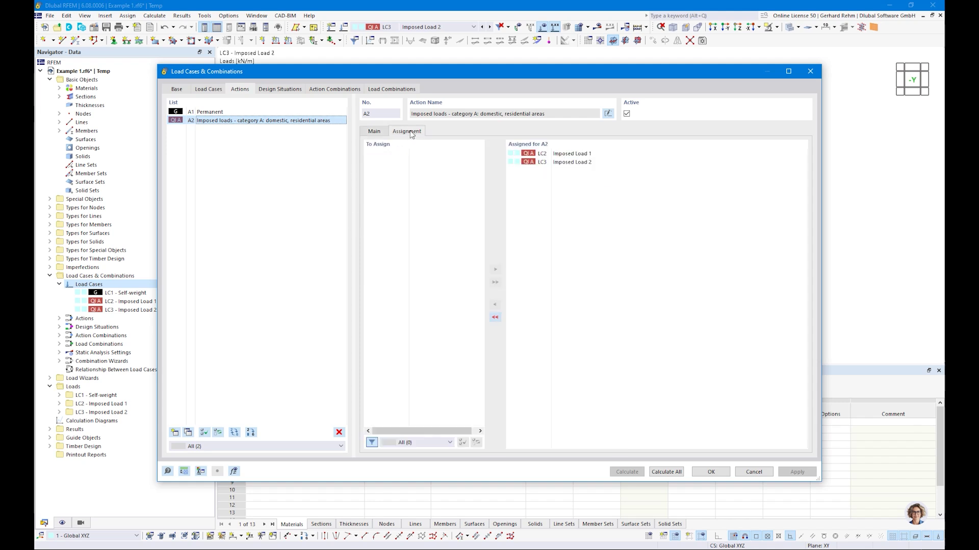
pyautogui.click(375, 131)
pyautogui.click(386, 194)
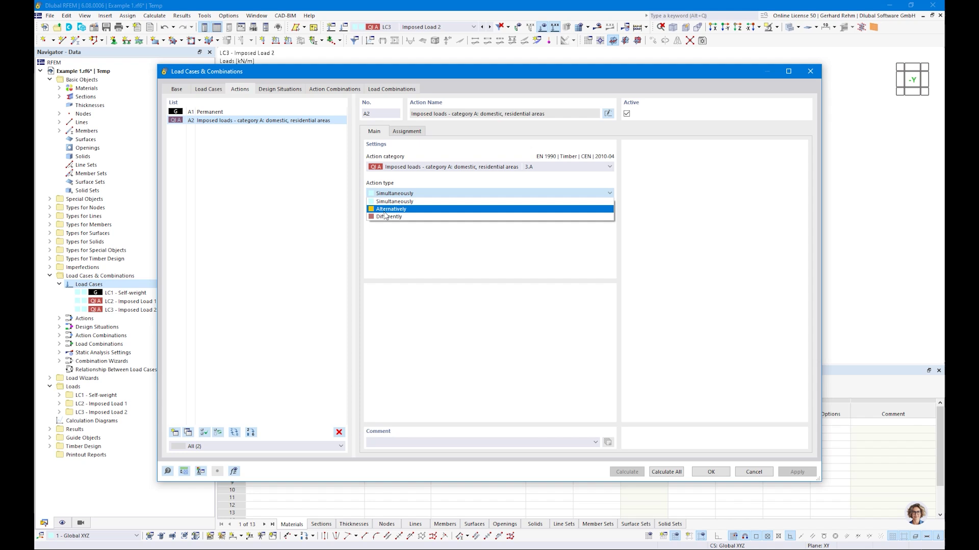
pyautogui.click(401, 250)
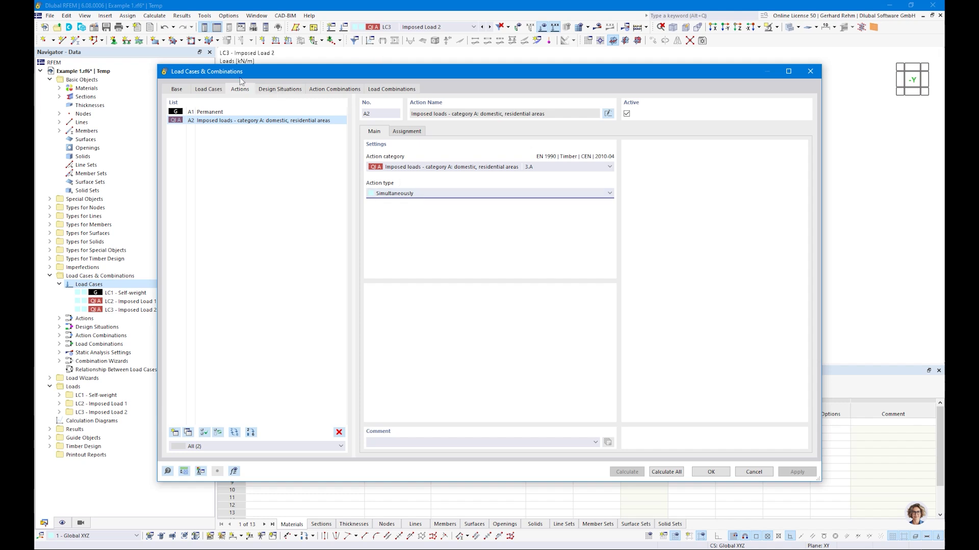
# Assign wizard '2 - Load combinations | SA1 - Geometrically linear' to DS1–DS3, then view action combinations
pyautogui.click(275, 90)
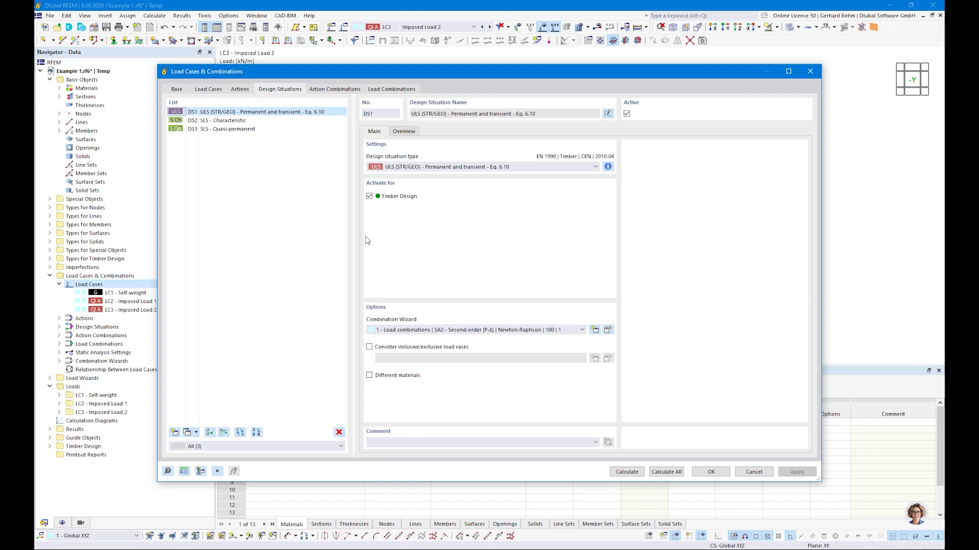
pyautogui.keyDown('shift'); pyautogui.click(227, 130); pyautogui.keyUp('shift')
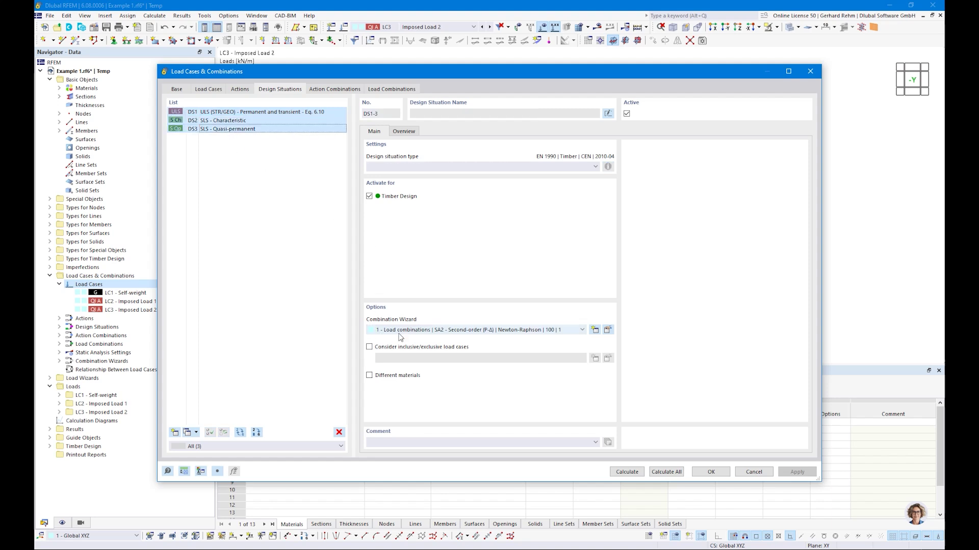
pyautogui.click(446, 330)
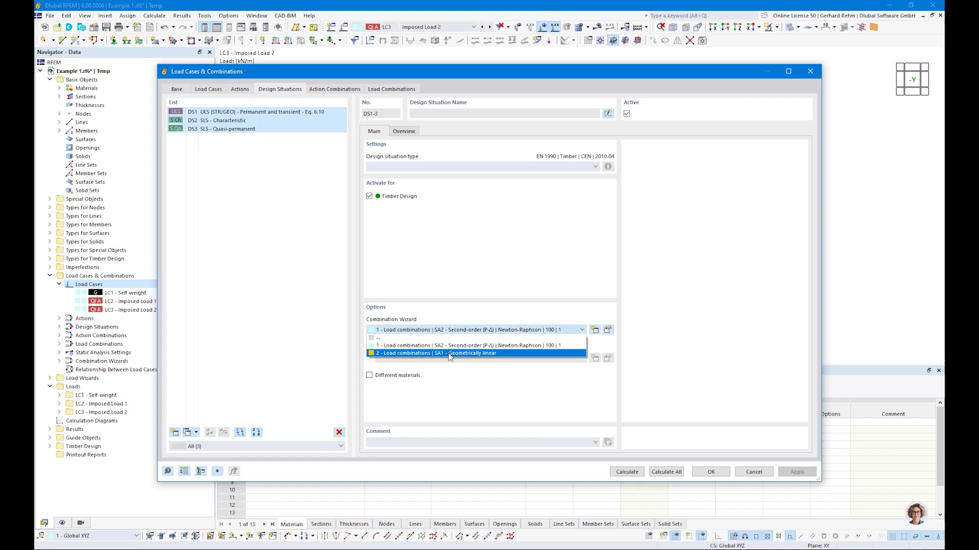
pyautogui.click(449, 354)
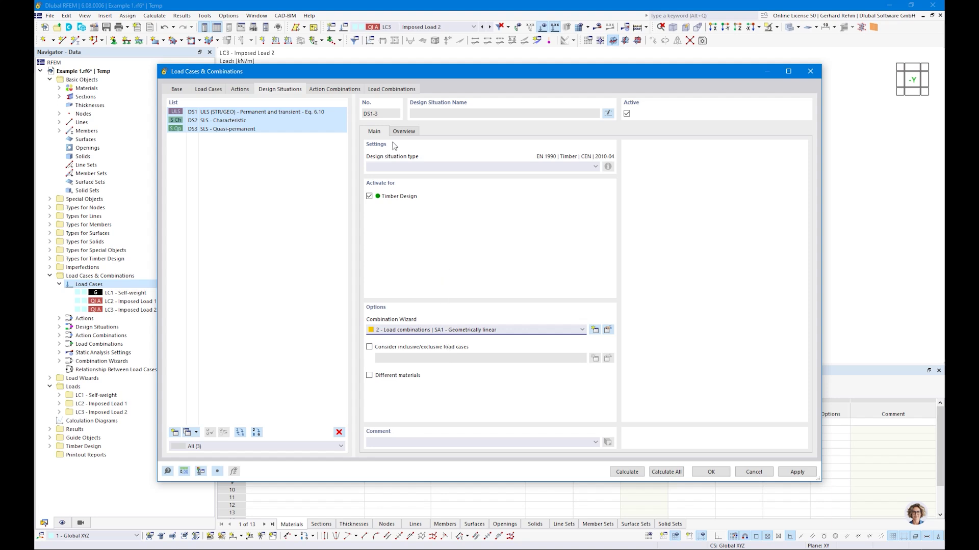
pyautogui.click(338, 91)
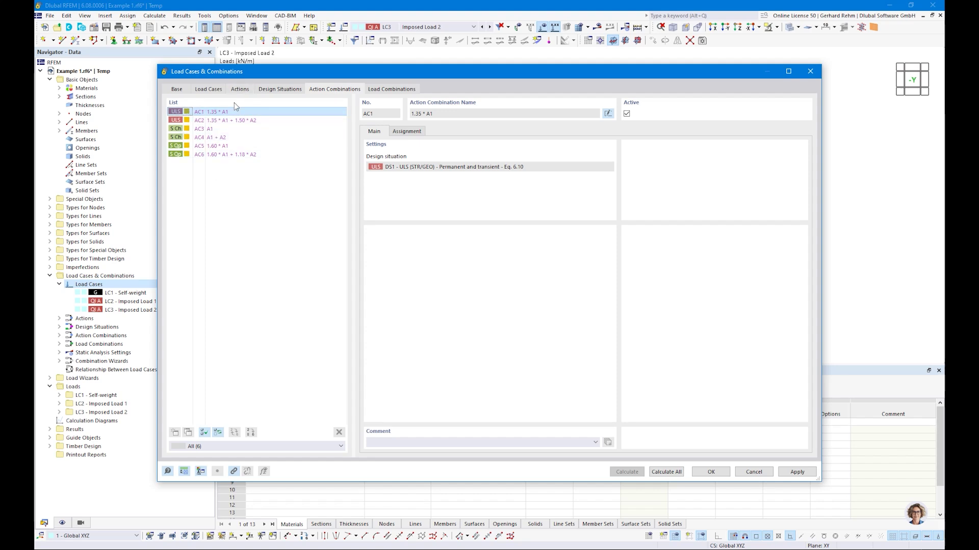
# Step through load combinations CO1–CO12, check CO12's factors and LC3 ψ2, then show Base statistics
pyautogui.click(391, 89)
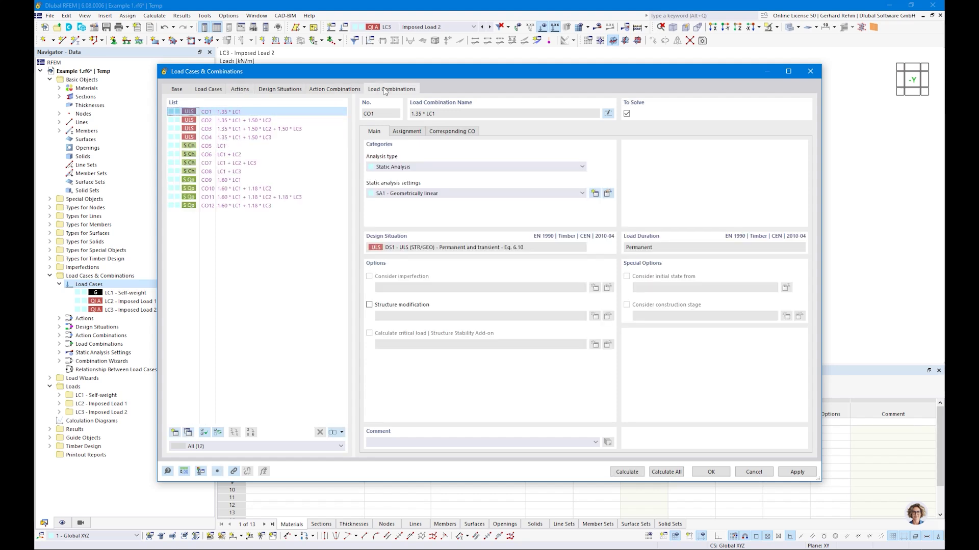
pyautogui.click(228, 121)
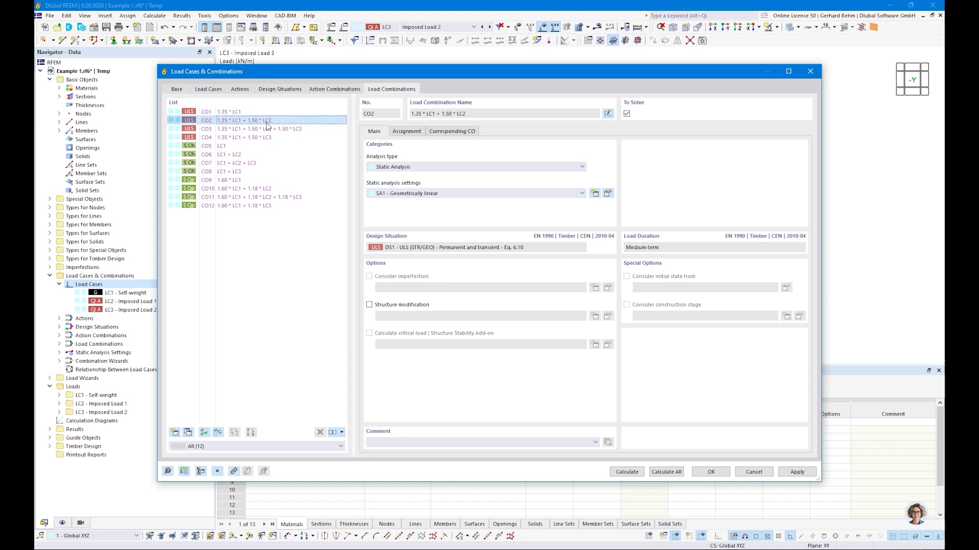
pyautogui.click(235, 130)
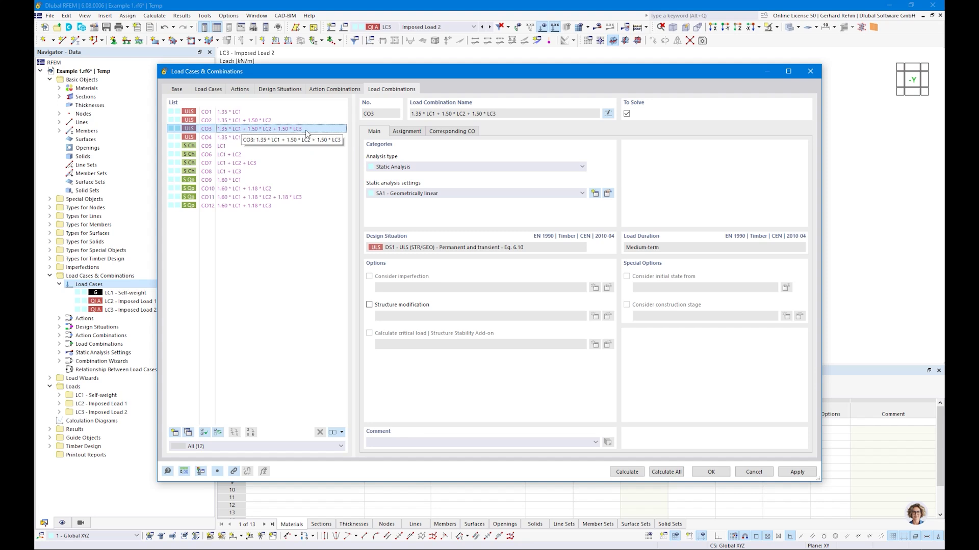
pyautogui.click(215, 137)
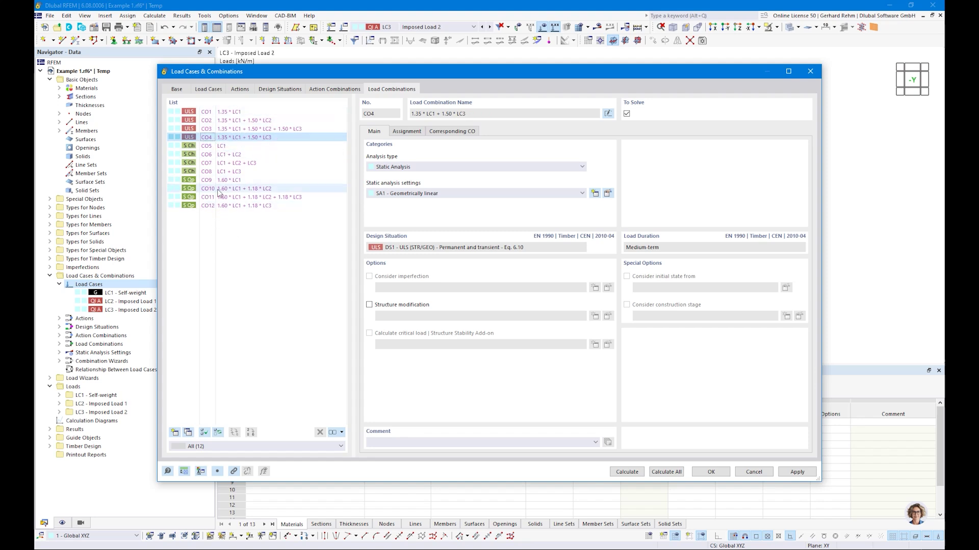
pyautogui.click(221, 146)
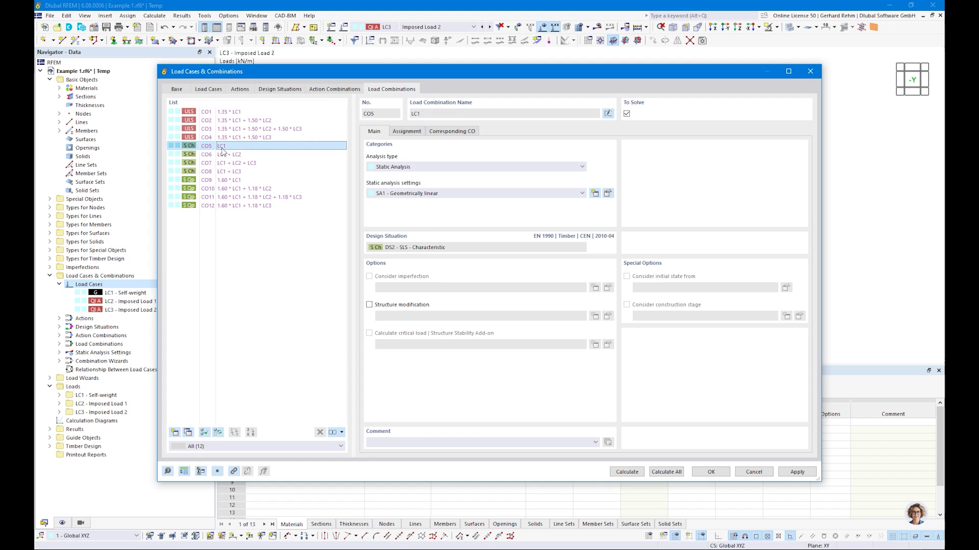
pyautogui.click(222, 172)
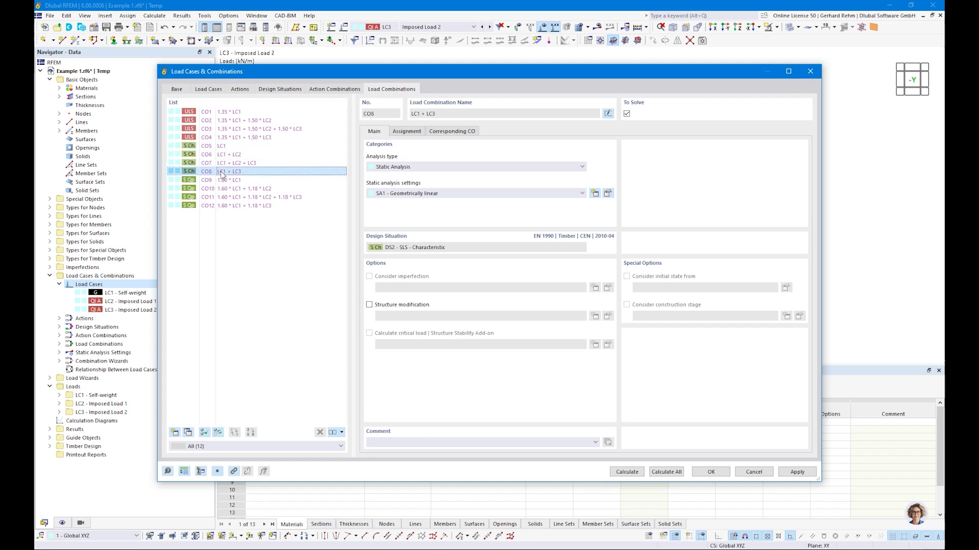
pyautogui.click(223, 180)
pyautogui.click(222, 189)
pyautogui.click(223, 206)
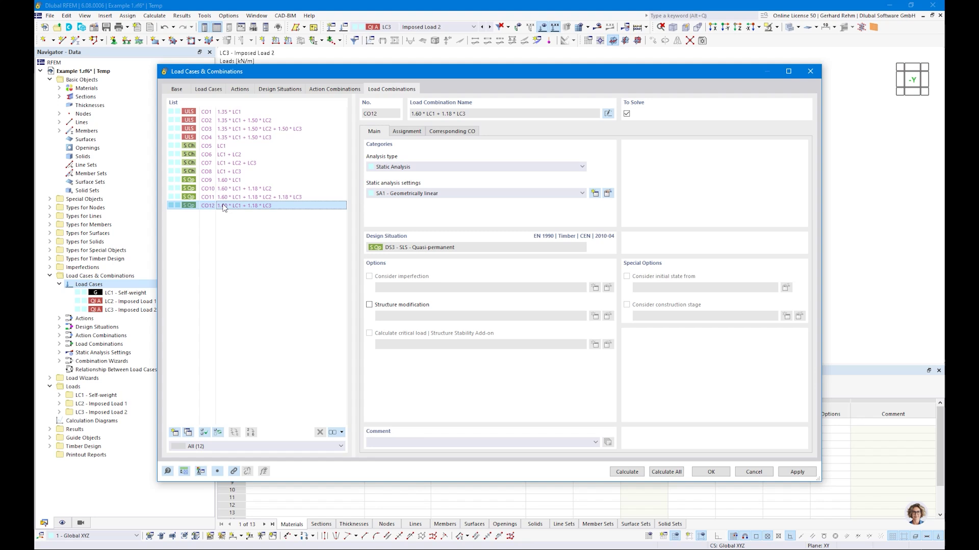
pyautogui.click(407, 132)
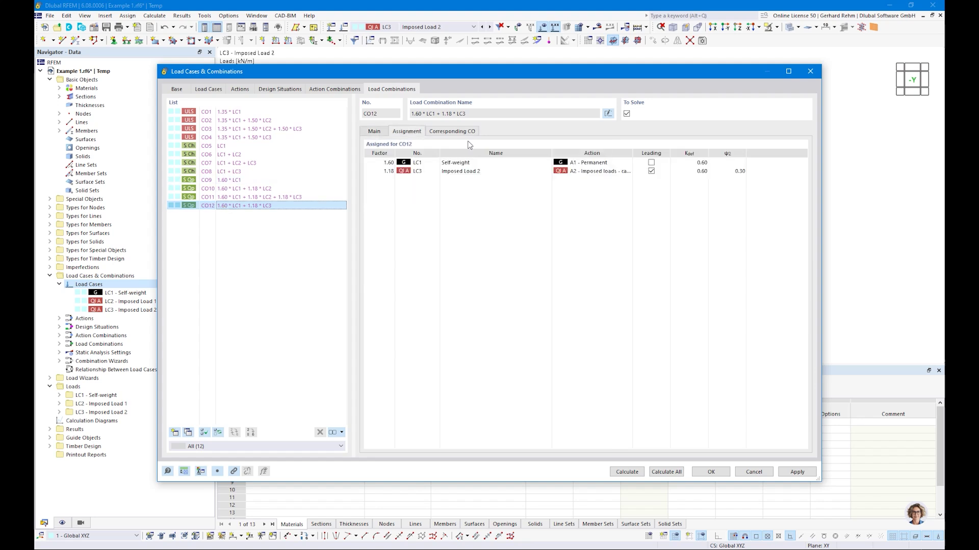
pyautogui.click(719, 174)
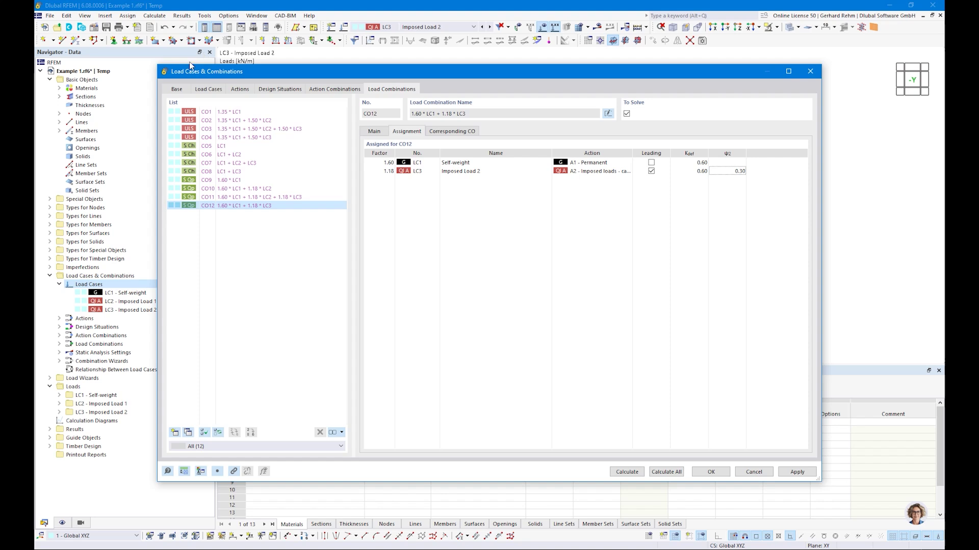
pyautogui.click(177, 90)
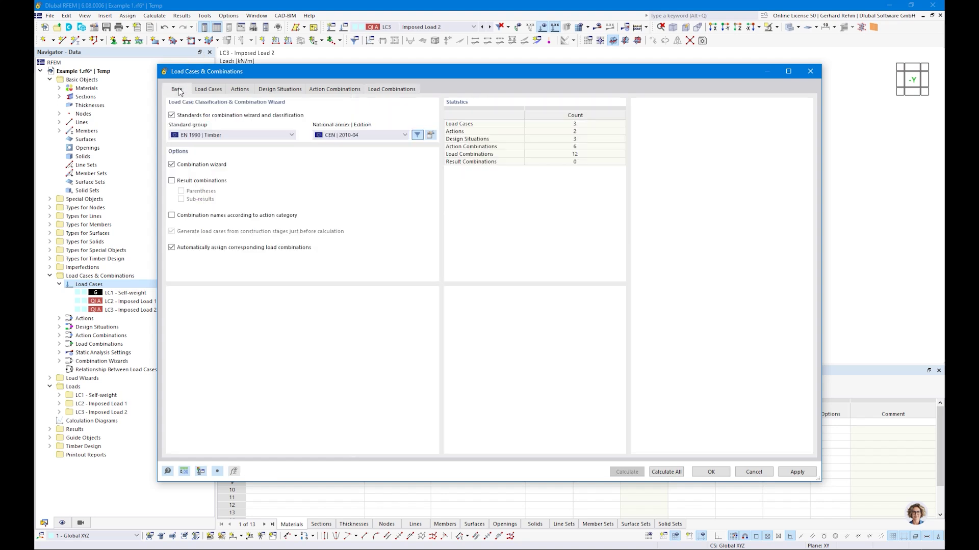
# Inspect the wizard's partial factors and kdef 0.60, cancel without changes, and show Design Situations
pyautogui.click(431, 135)
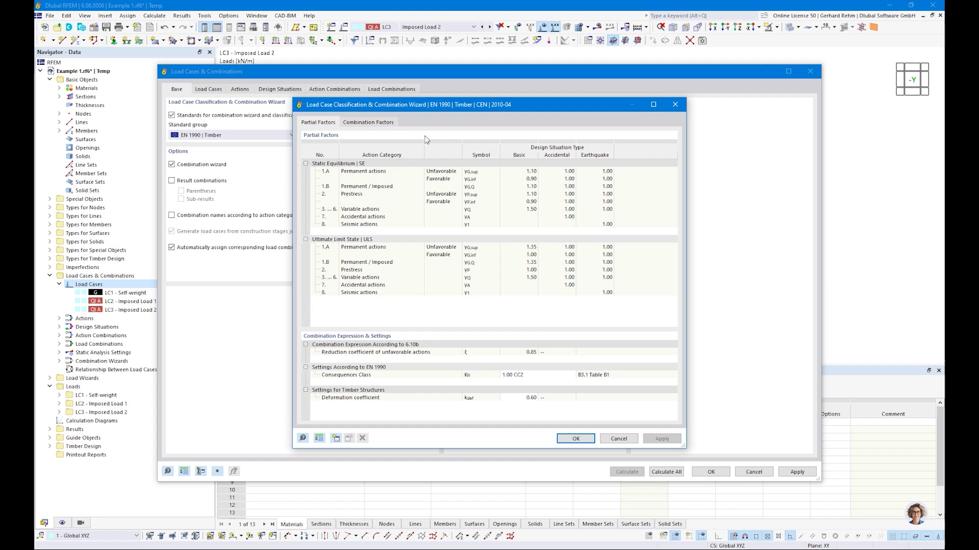
pyautogui.click(524, 397)
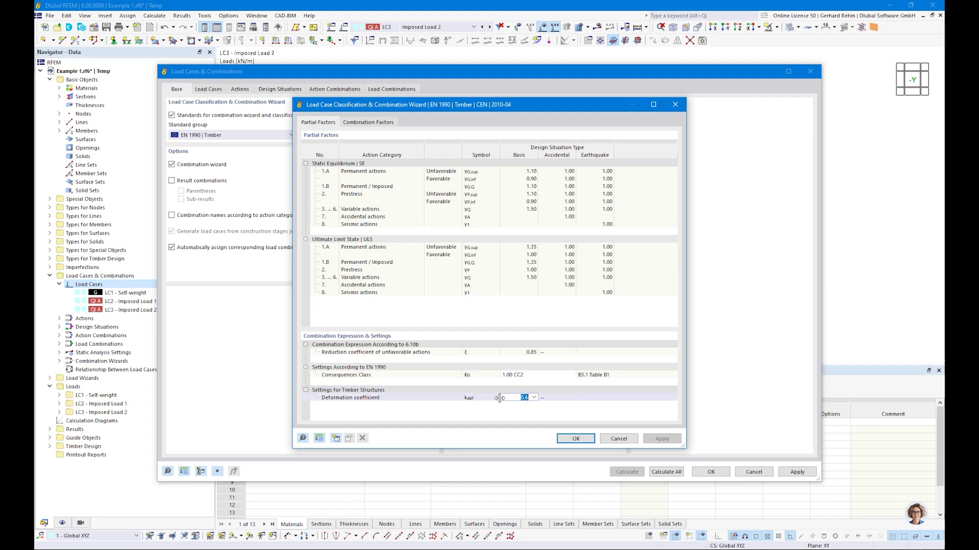
pyautogui.press('Return')
pyautogui.click(619, 438)
pyautogui.click(287, 90)
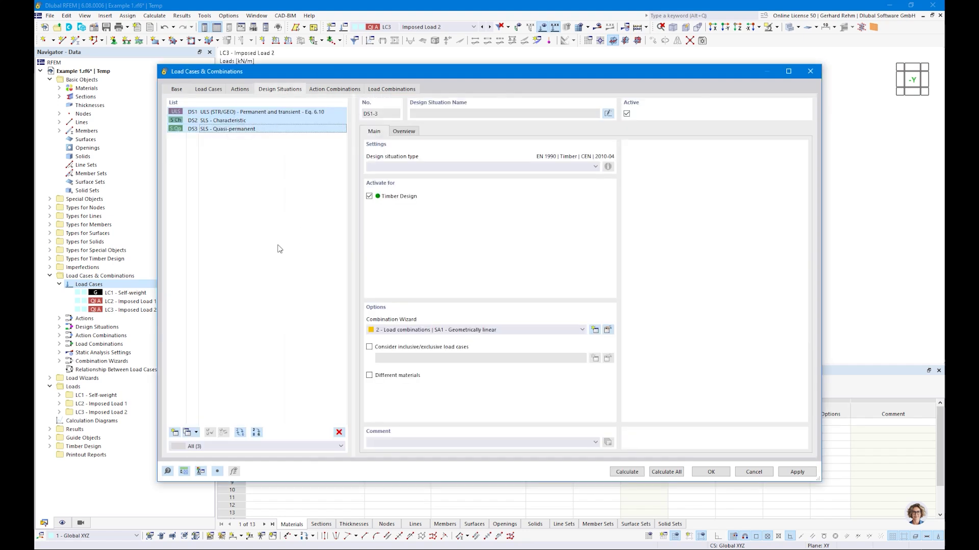
# Accept the combination settings, select DS1, run Calculate All, and show the beam transparent
pyautogui.click(222, 129)
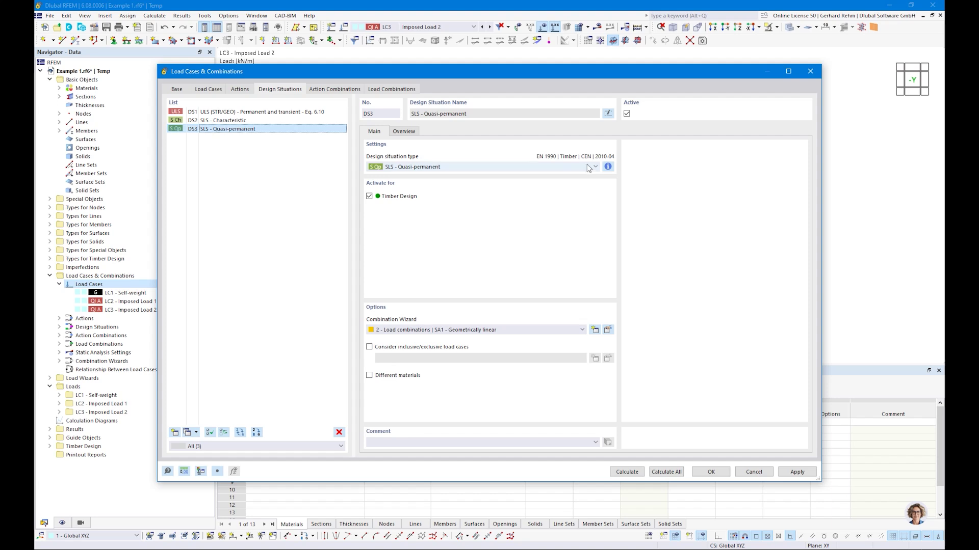
pyautogui.click(708, 472)
pyautogui.click(414, 27)
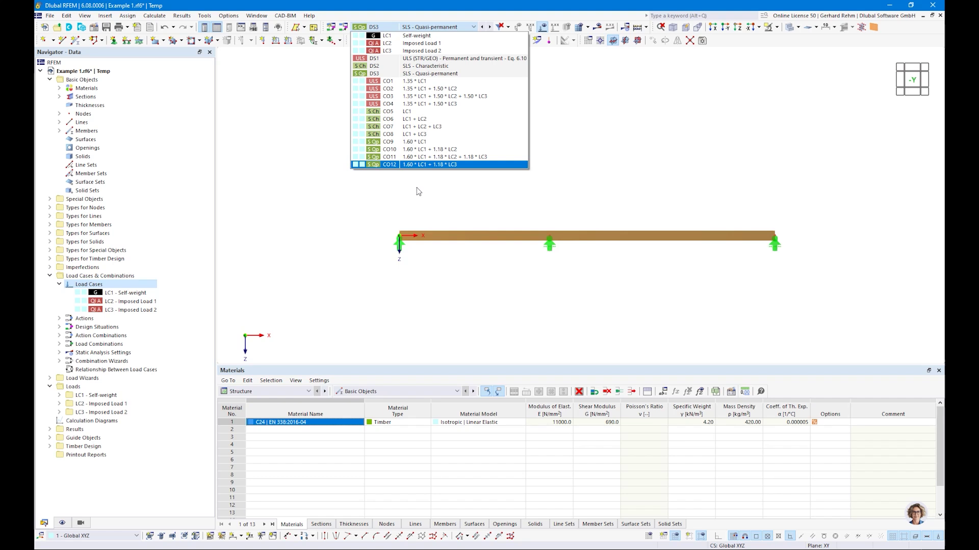
pyautogui.click(420, 59)
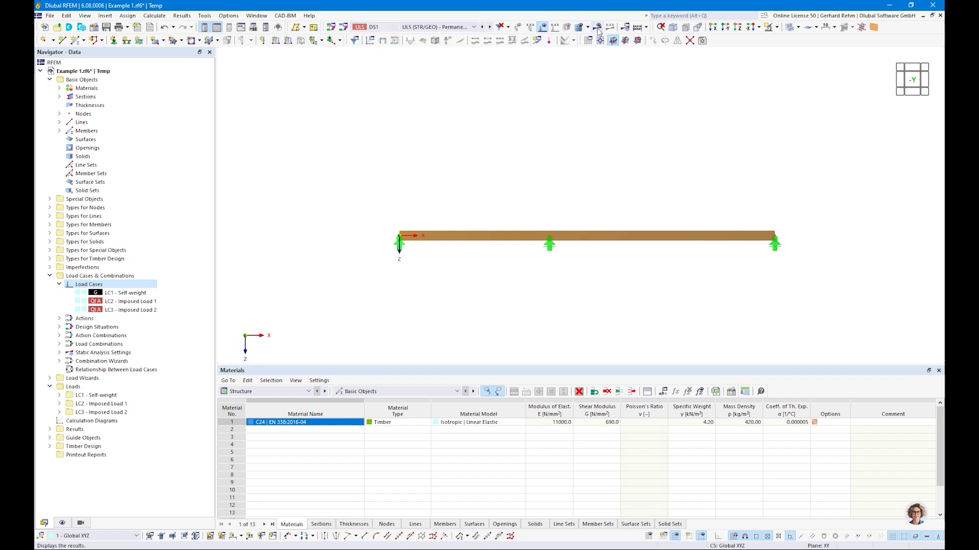
pyautogui.click(597, 26)
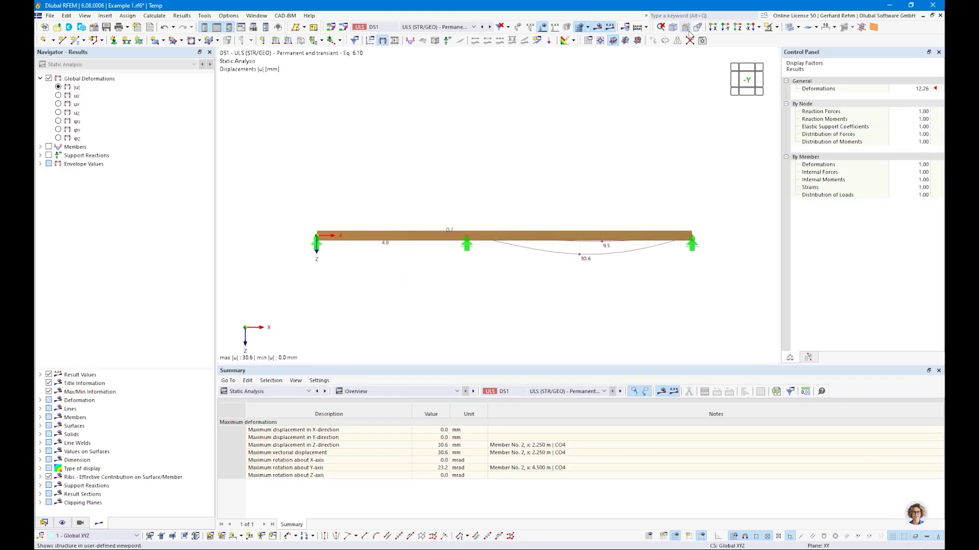
pyautogui.click(789, 29)
# Set the deformation display scale factor to 32
pyautogui.click(912, 88)
pyautogui.write('32')
pyautogui.press('Return')
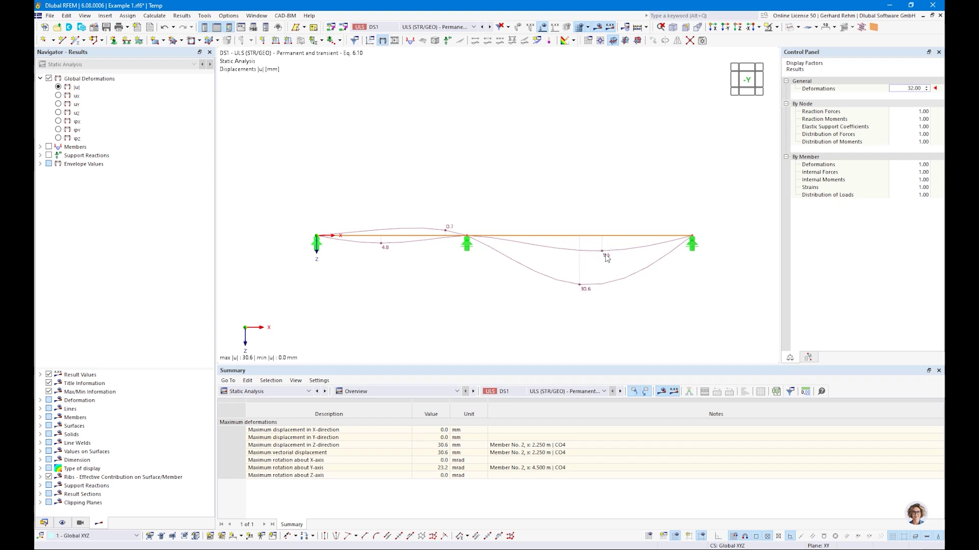
# Compare results for CO1, CO2 and DS1, settle on CO4, and expand Members > Internal Forces
pyautogui.click(433, 27)
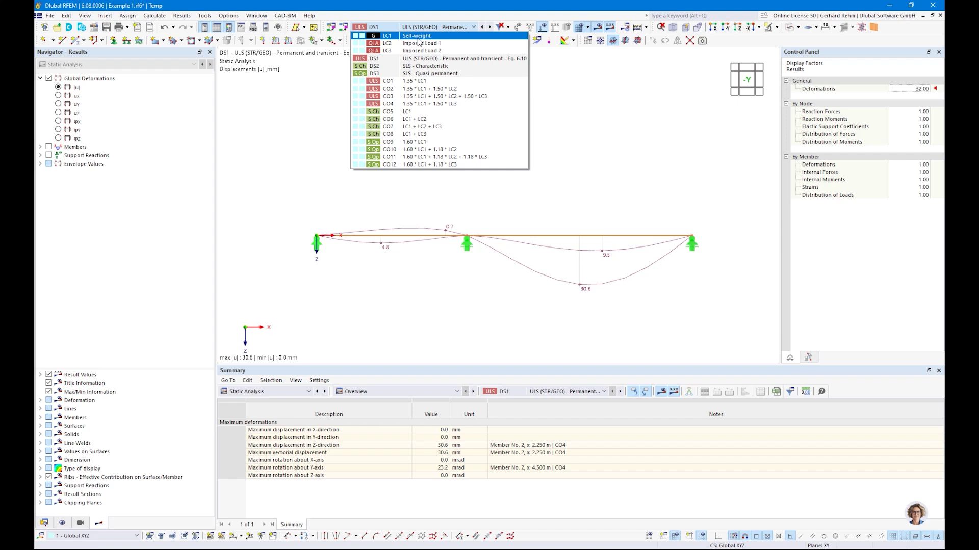
pyautogui.click(389, 82)
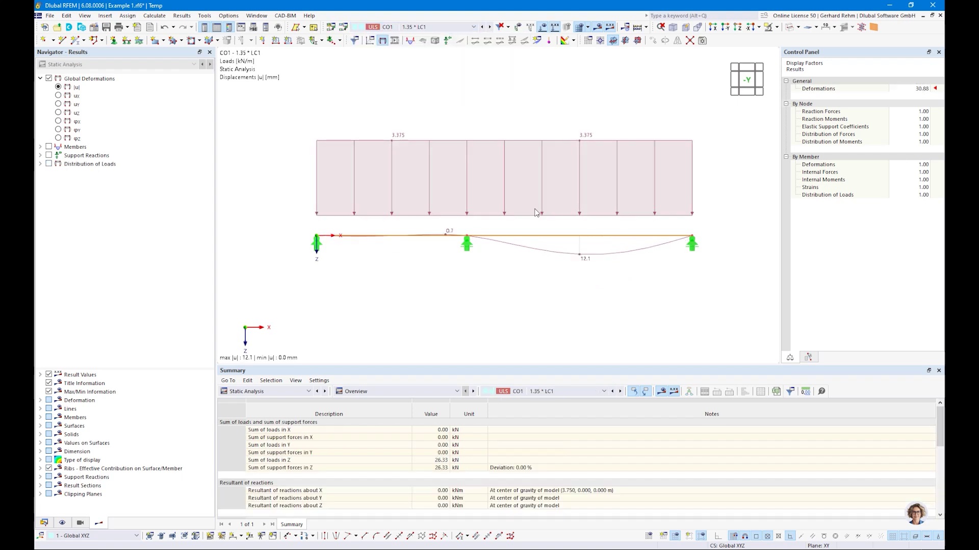
pyautogui.click(401, 27)
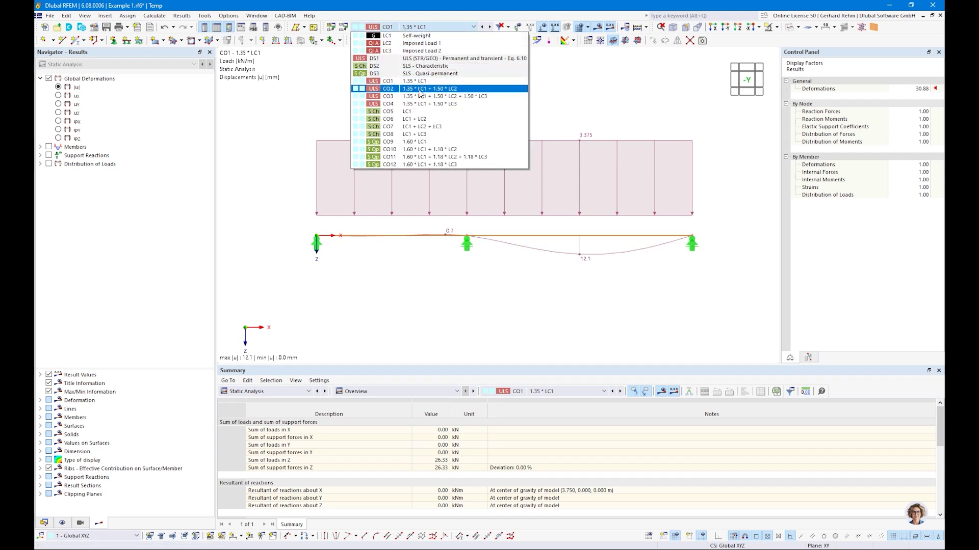
pyautogui.click(420, 89)
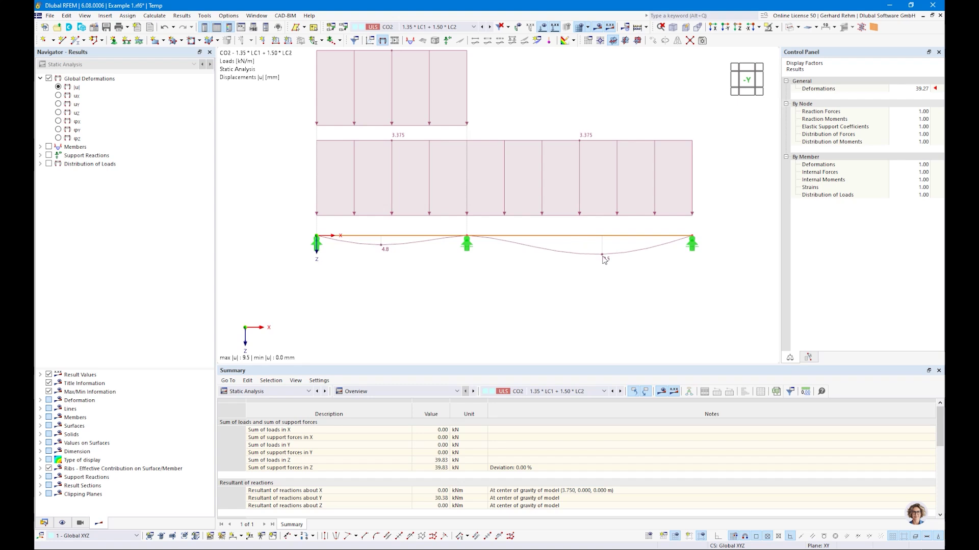
pyautogui.click(404, 28)
pyautogui.click(404, 58)
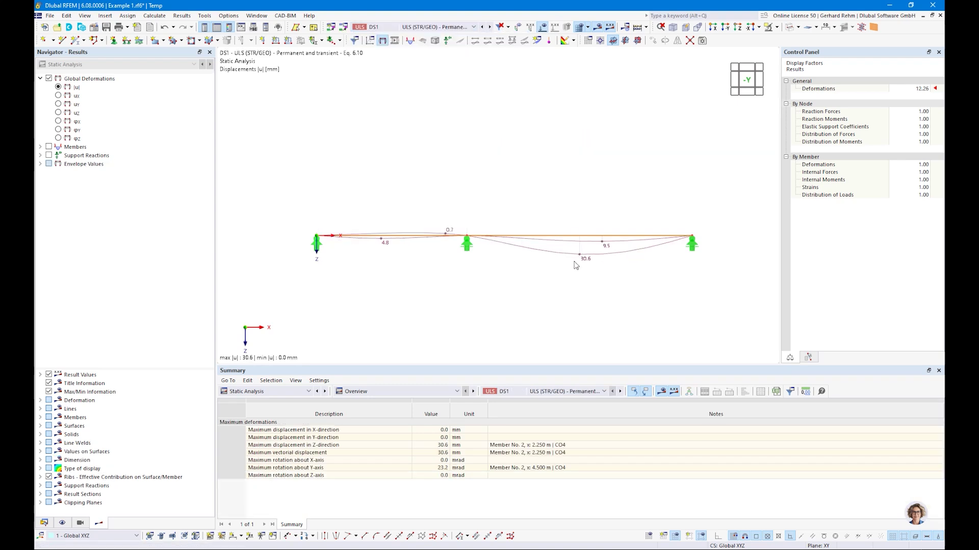
pyautogui.click(394, 27)
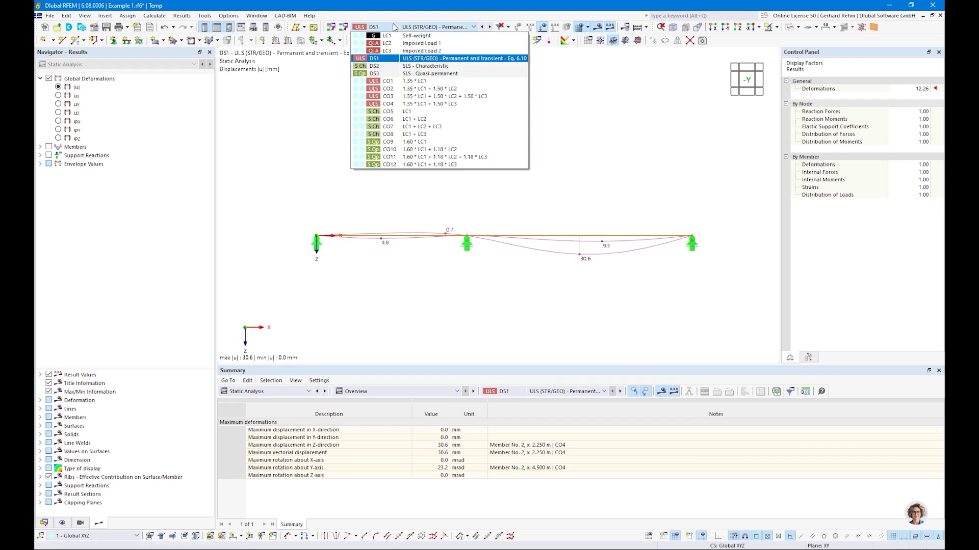
pyautogui.click(421, 105)
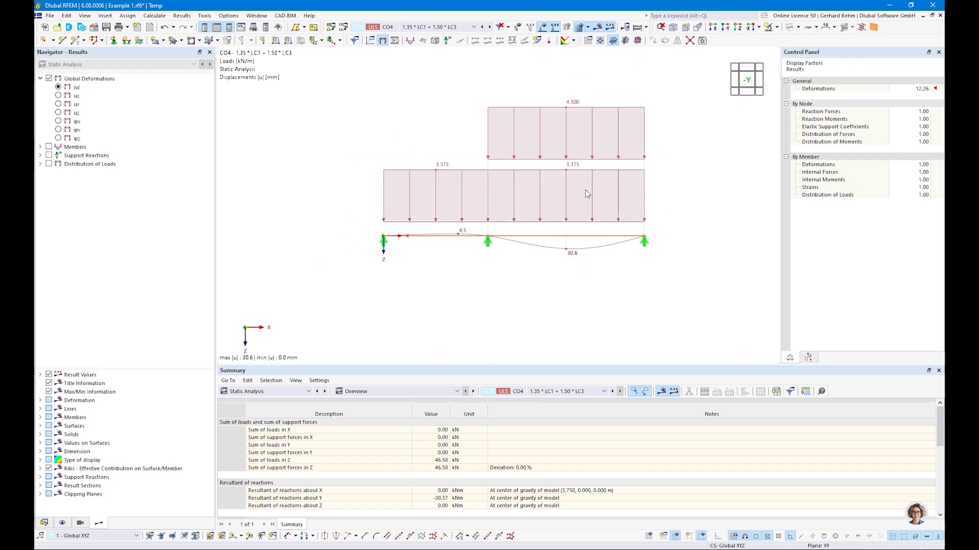
pyautogui.click(40, 147)
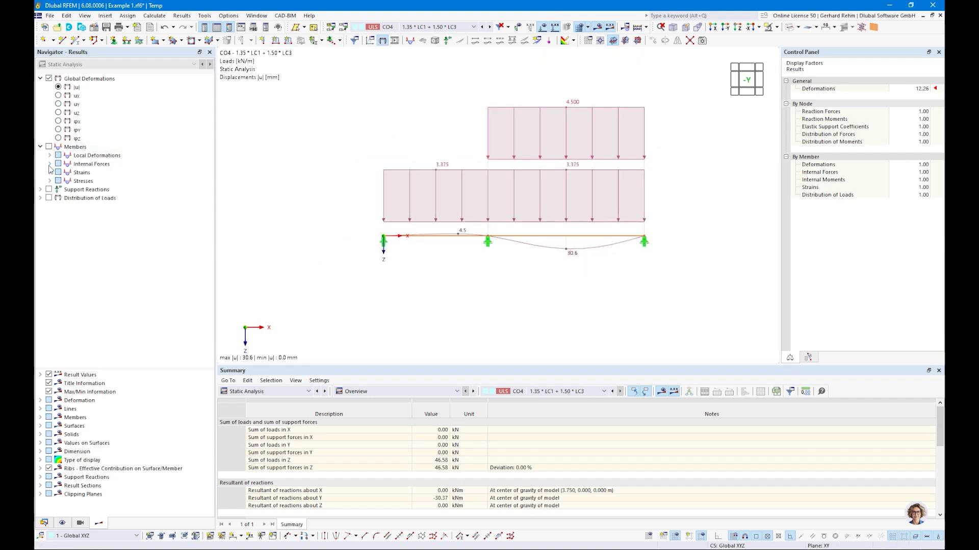
pyautogui.click(50, 164)
# Display the My bending moment diagram, first for DS1, then for load combination CO3
pyautogui.click(69, 207)
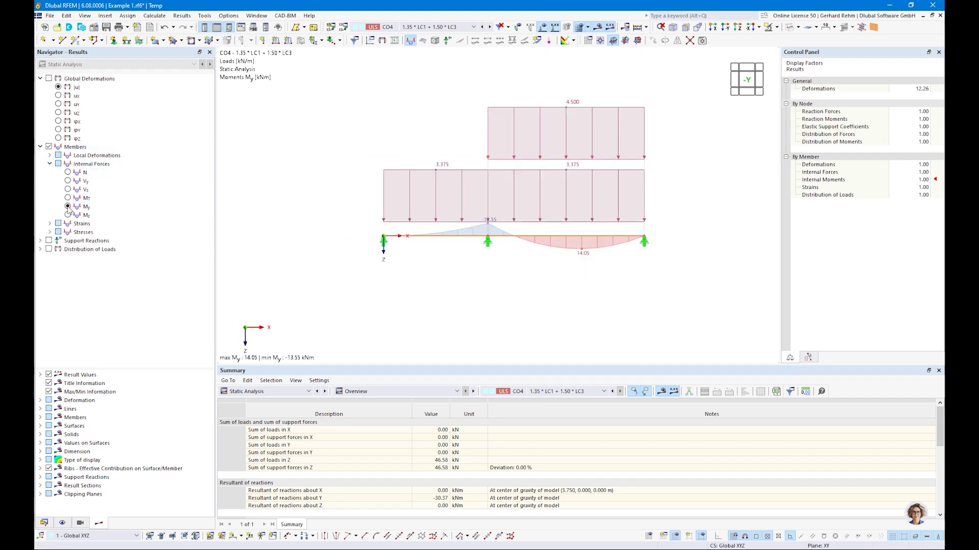
pyautogui.click(398, 28)
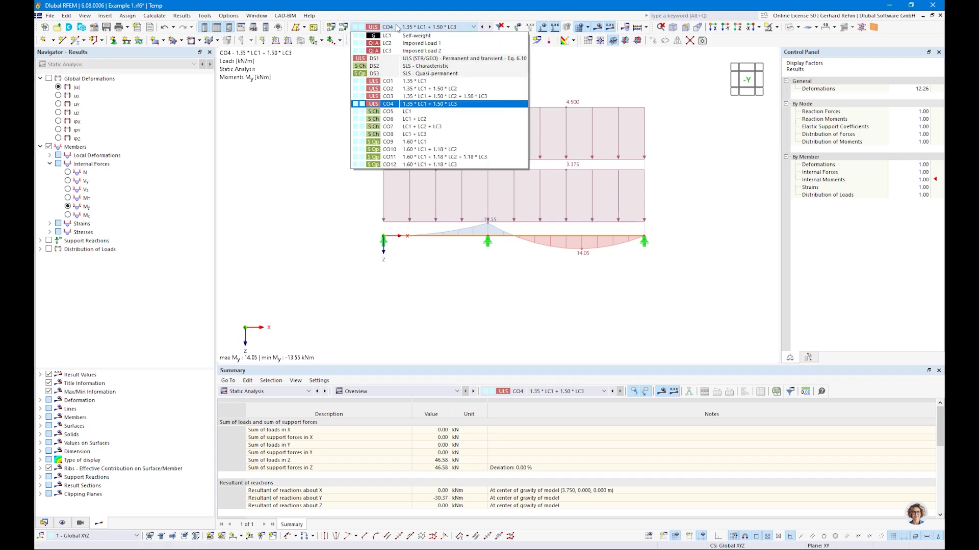
pyautogui.click(392, 59)
pyautogui.scroll(3, 502, 236)
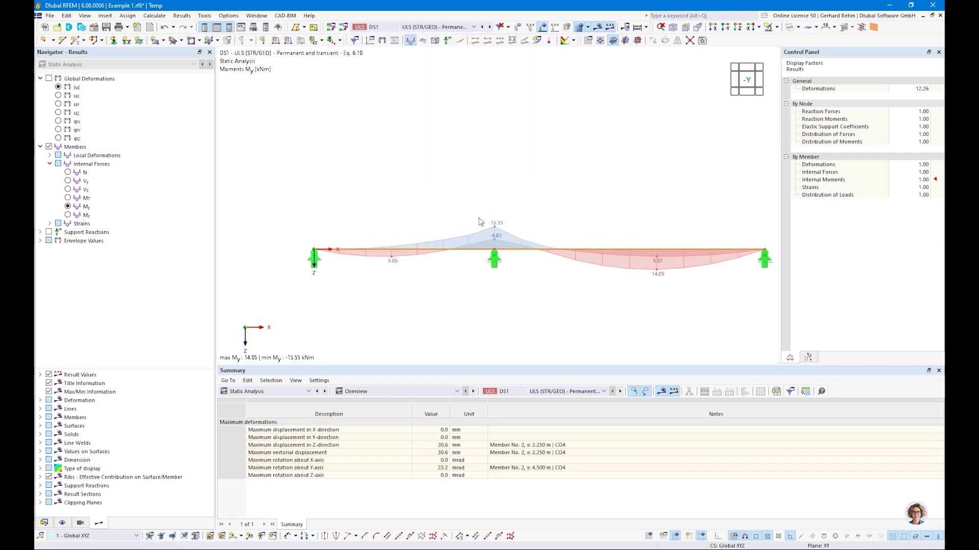
pyautogui.scroll(-3, 497, 227)
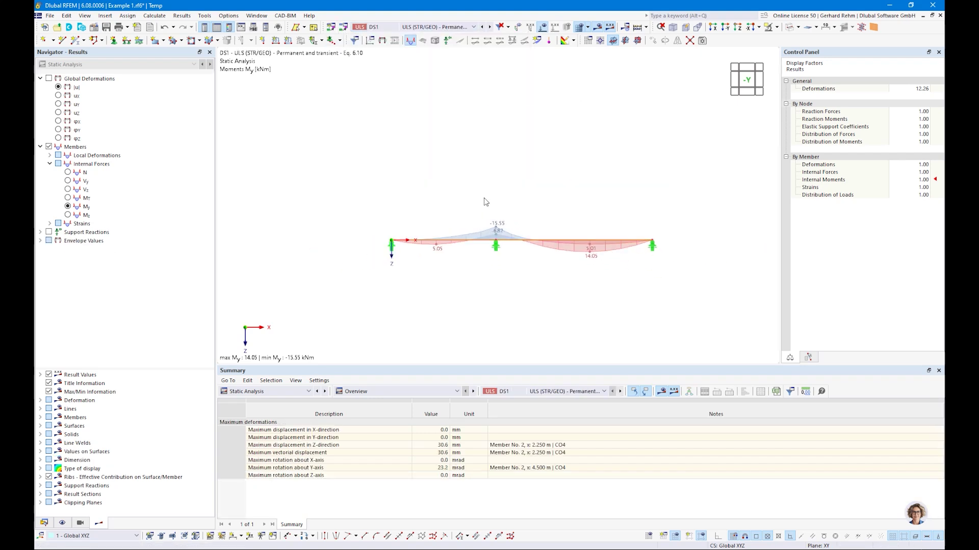
pyautogui.click(428, 27)
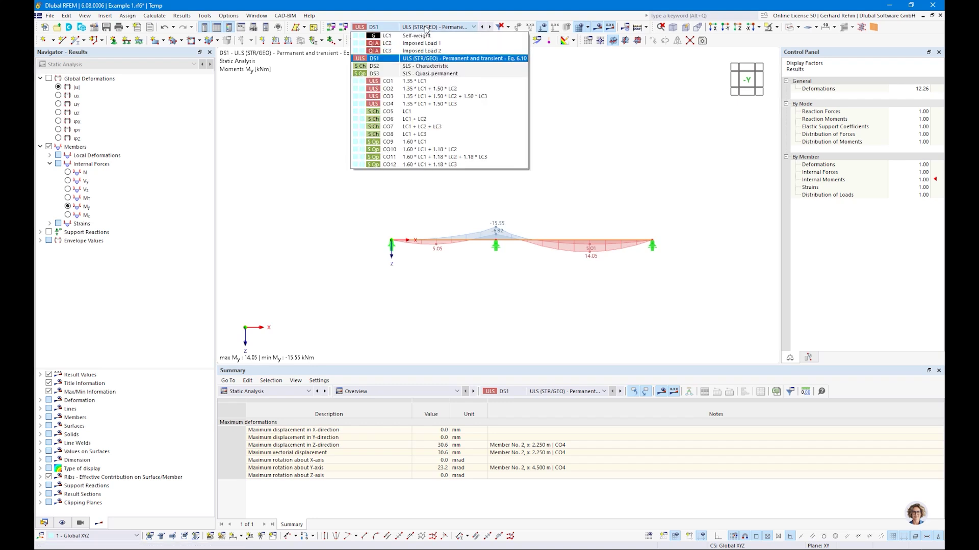
pyautogui.click(421, 96)
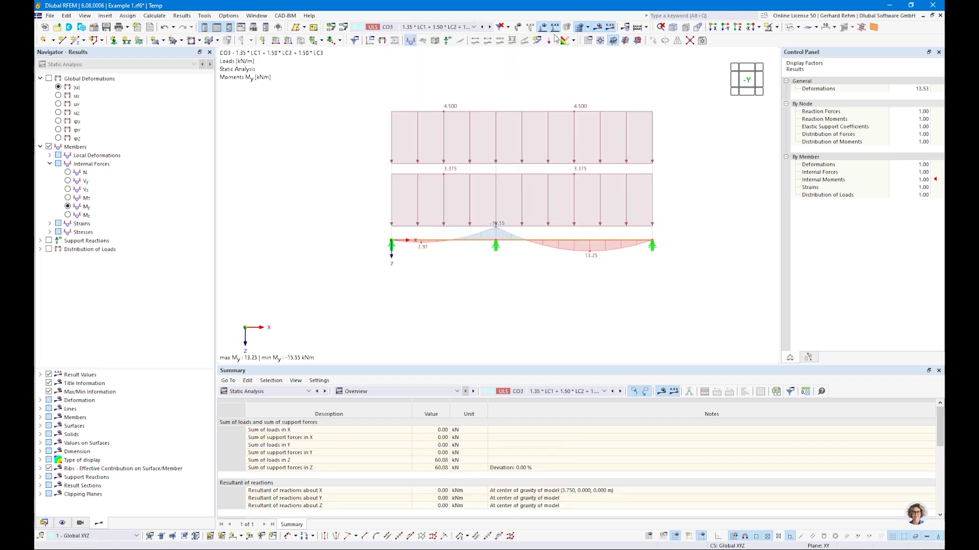
pyautogui.click(428, 27)
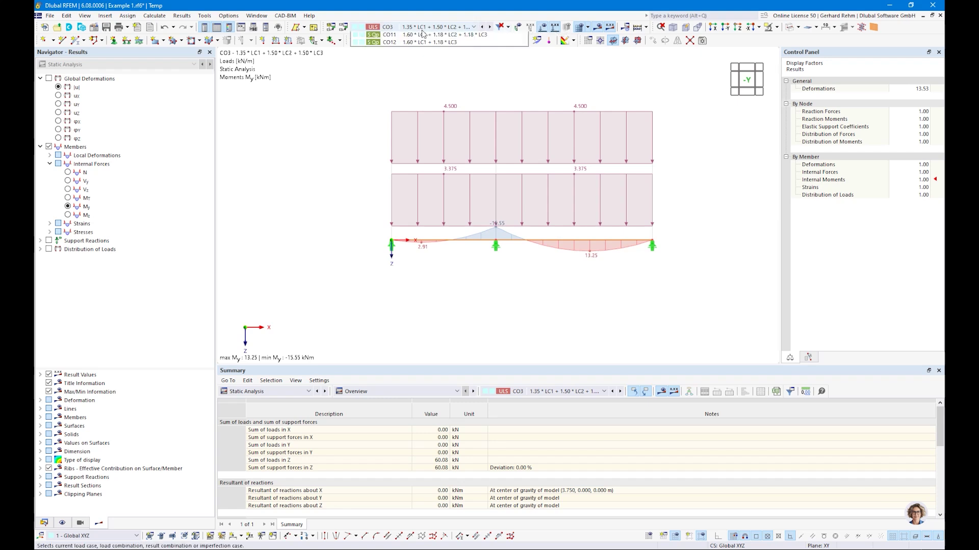
pyautogui.click(422, 27)
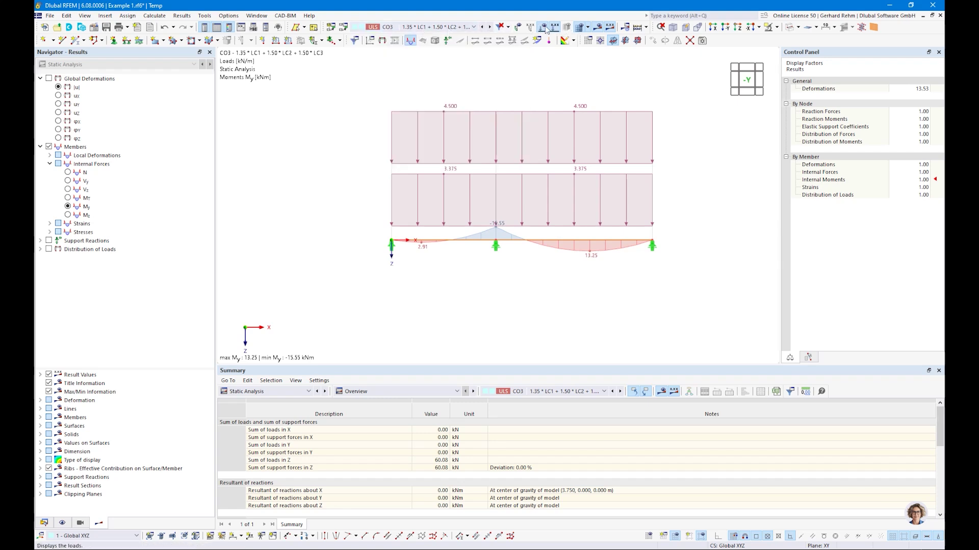
# Hide the load diagrams and briefly toggle support reaction forces on and off
pyautogui.click(542, 26)
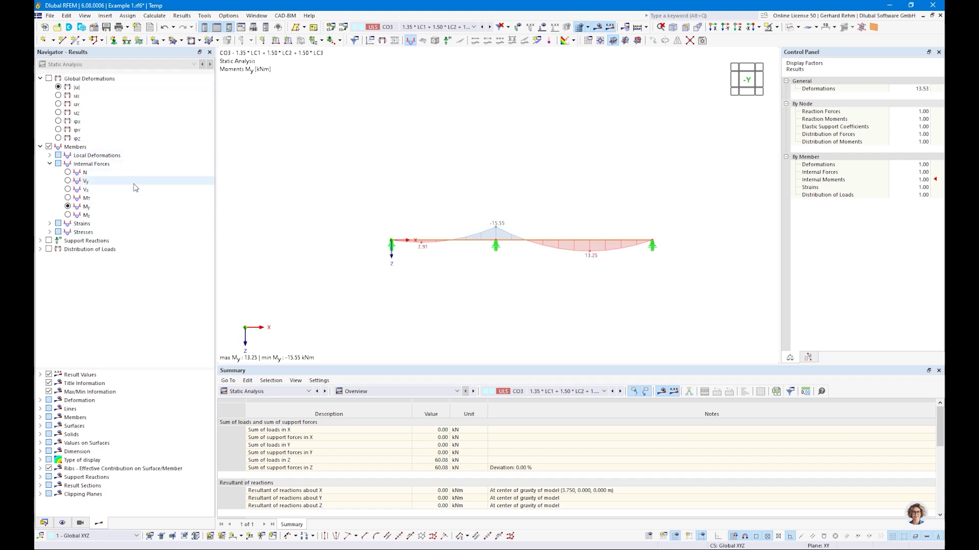
pyautogui.click(49, 240)
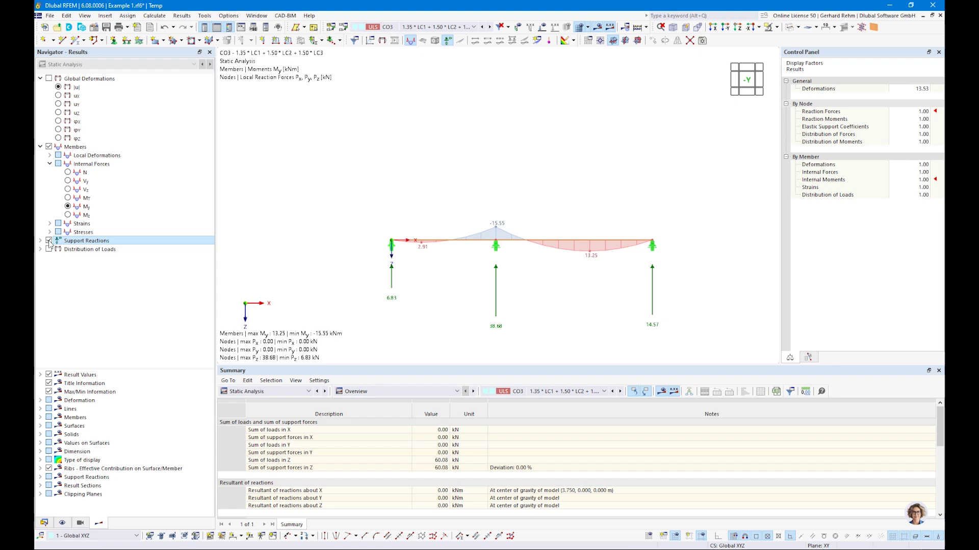
pyautogui.click(48, 241)
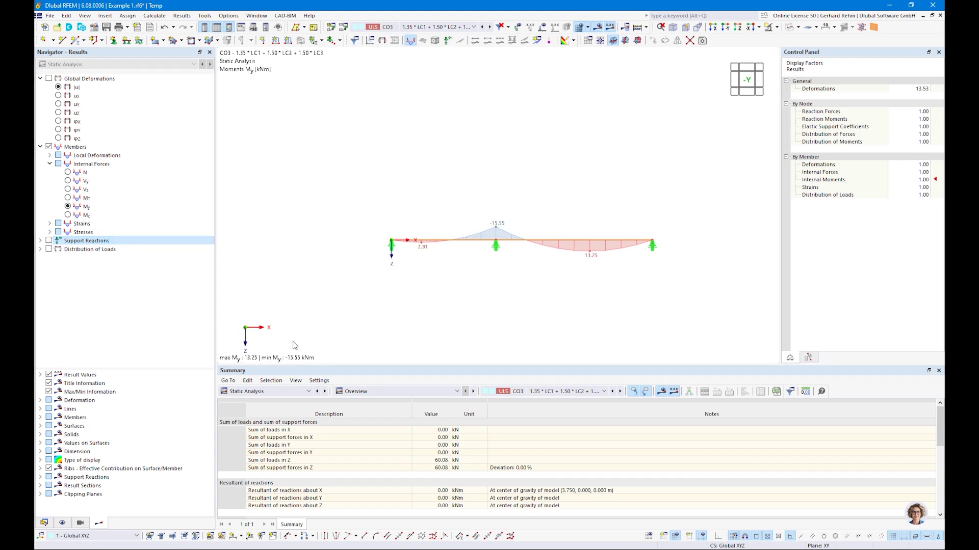
pyautogui.click(268, 391)
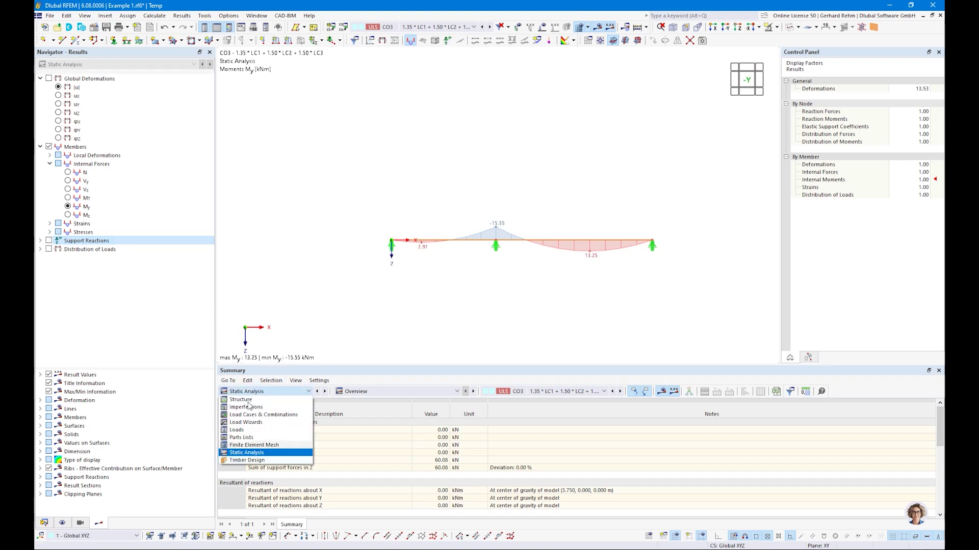
# Switch the bottom table to Timber Design input and show Objects to Design with members 1,2
pyautogui.click(230, 451)
pyautogui.click(301, 391)
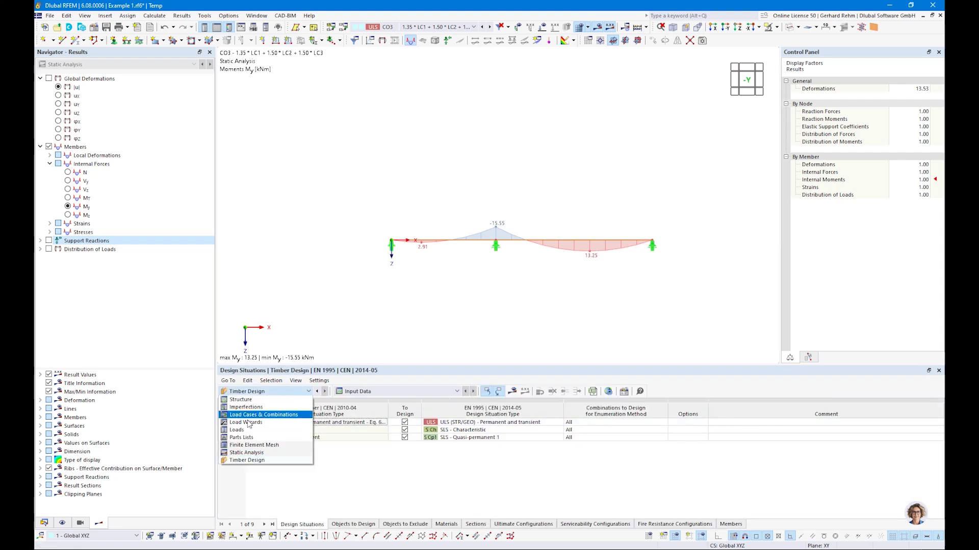
pyautogui.click(245, 460)
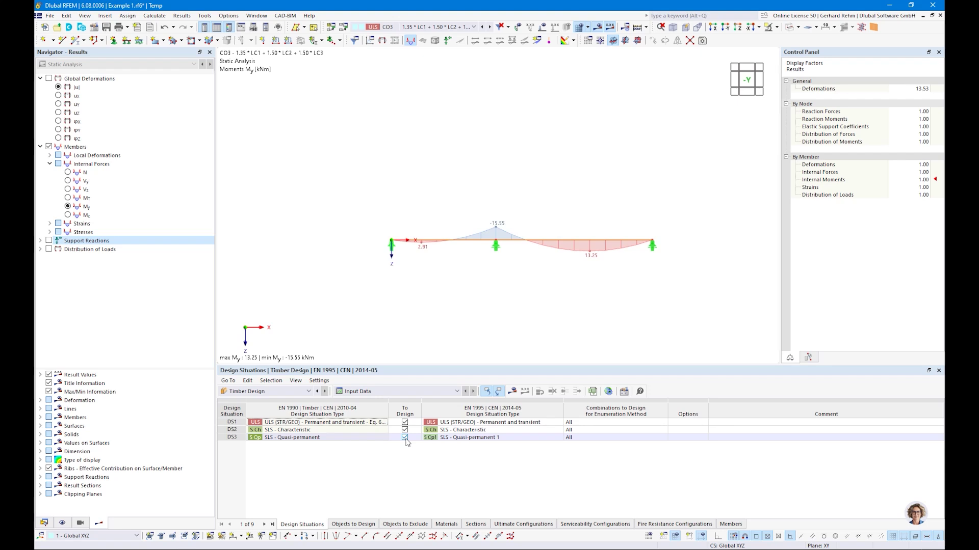
pyautogui.click(353, 524)
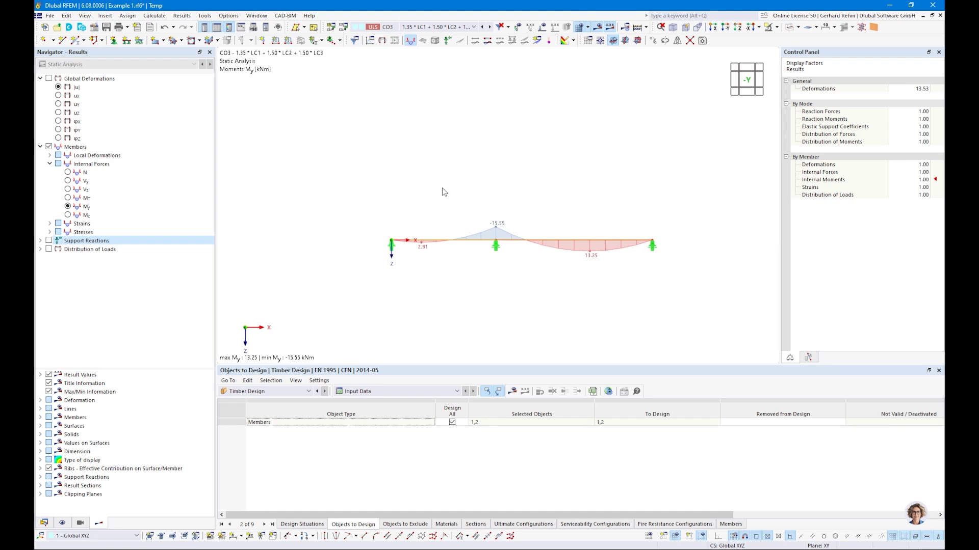
# Window-select the beam and combine members 1 and 2 into continuous member set 1 (7.500 m)
pyautogui.moveTo(345, 196); pyautogui.dragTo(711, 281)
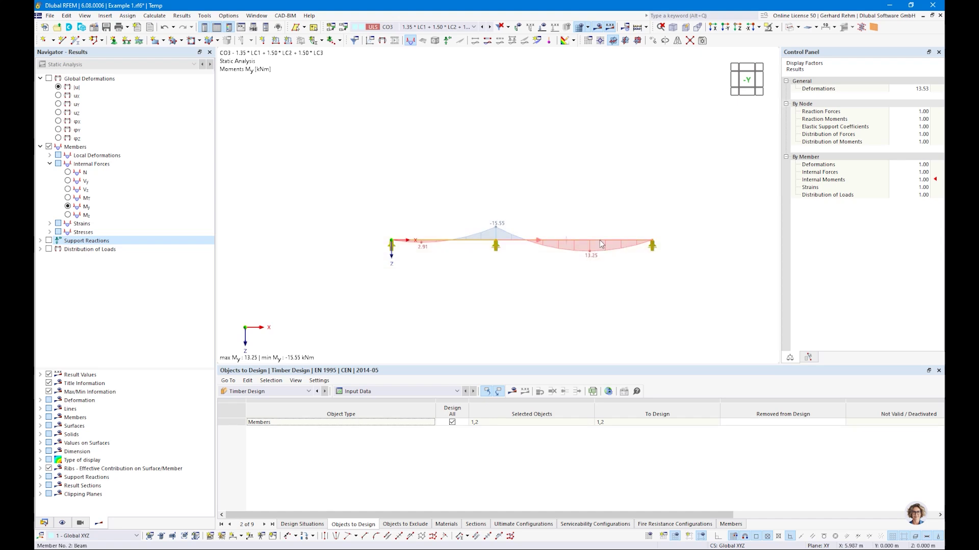
pyautogui.rightClick(599, 241)
pyautogui.moveTo(643, 284)
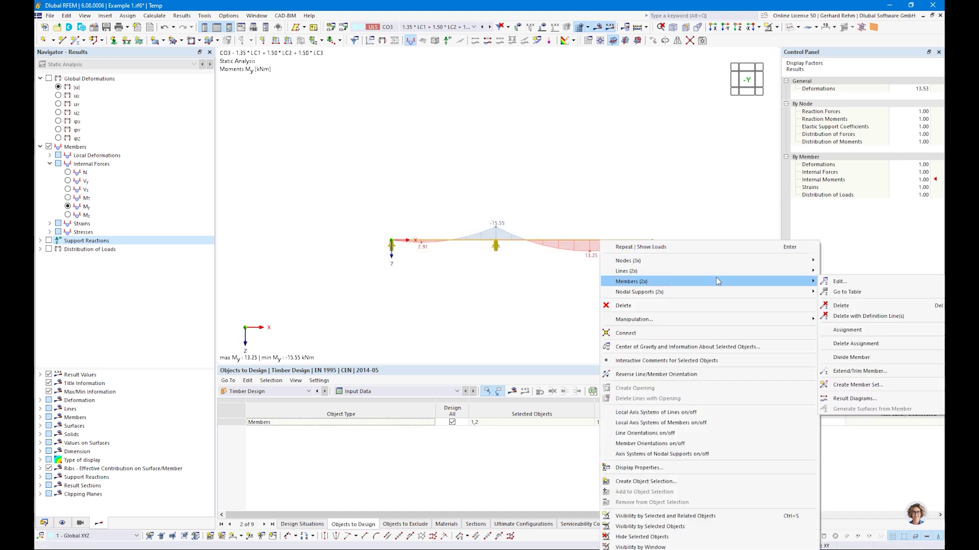
pyautogui.click(838, 385)
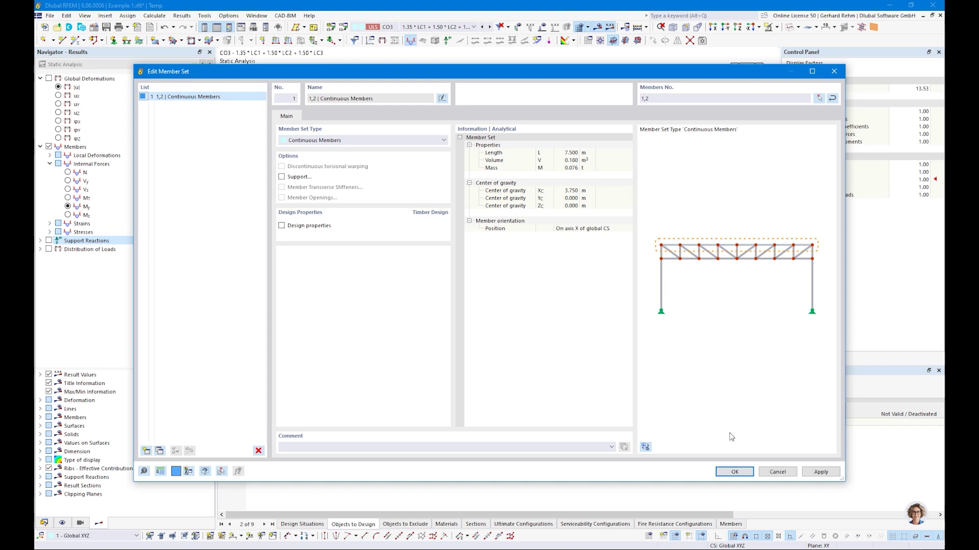
pyautogui.click(732, 472)
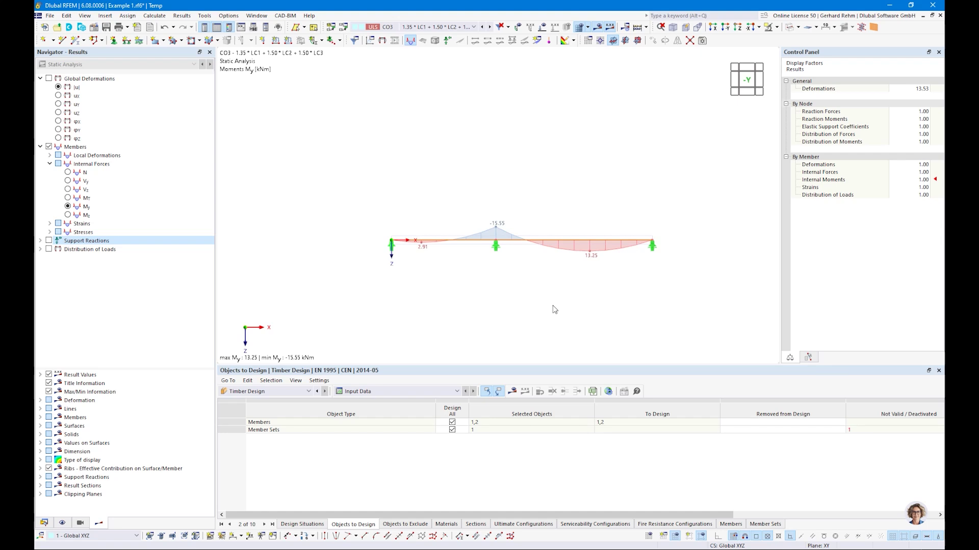
# Inspect member 1's properties and close them without changes
pyautogui.rightClick(468, 243)
pyautogui.moveTo(663, 271)
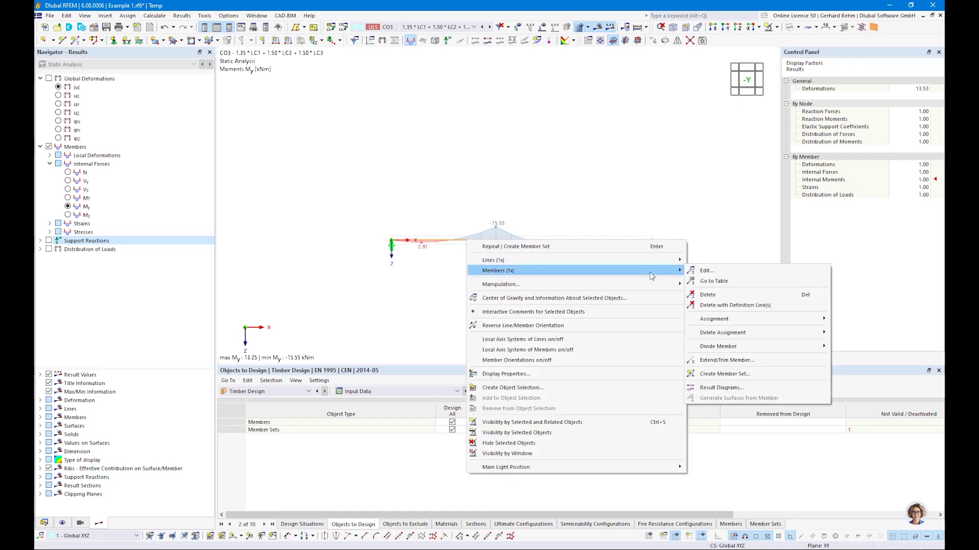
pyautogui.click(423, 263)
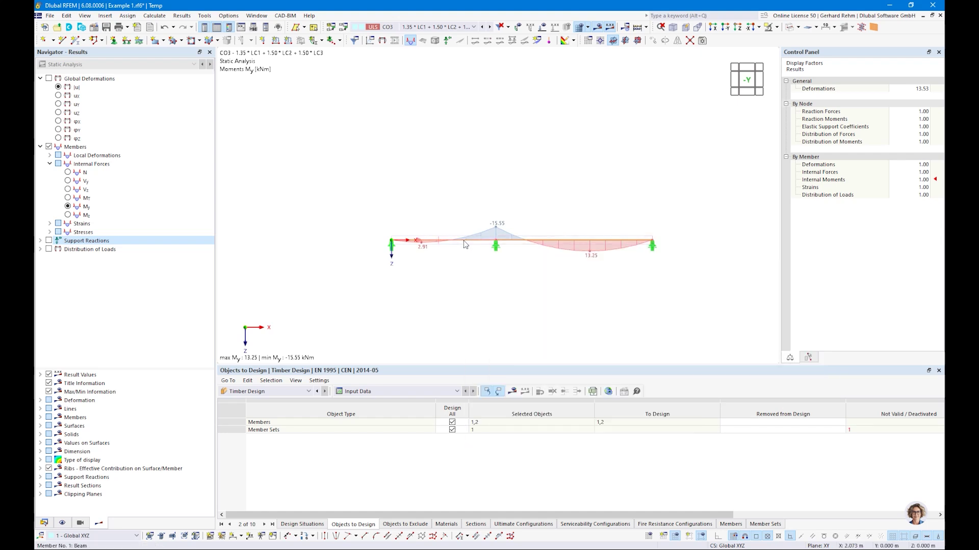
pyautogui.doubleClick(464, 244)
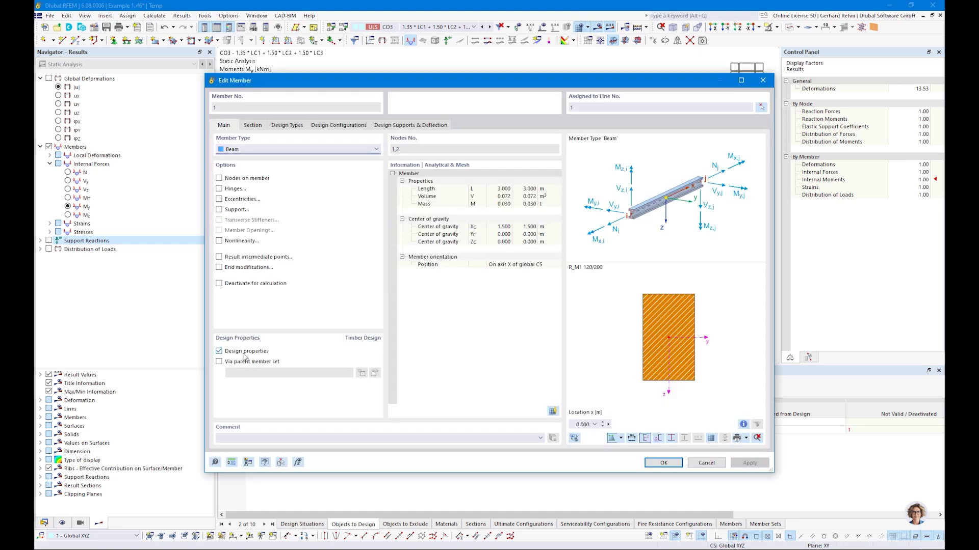
pyautogui.click(565, 107)
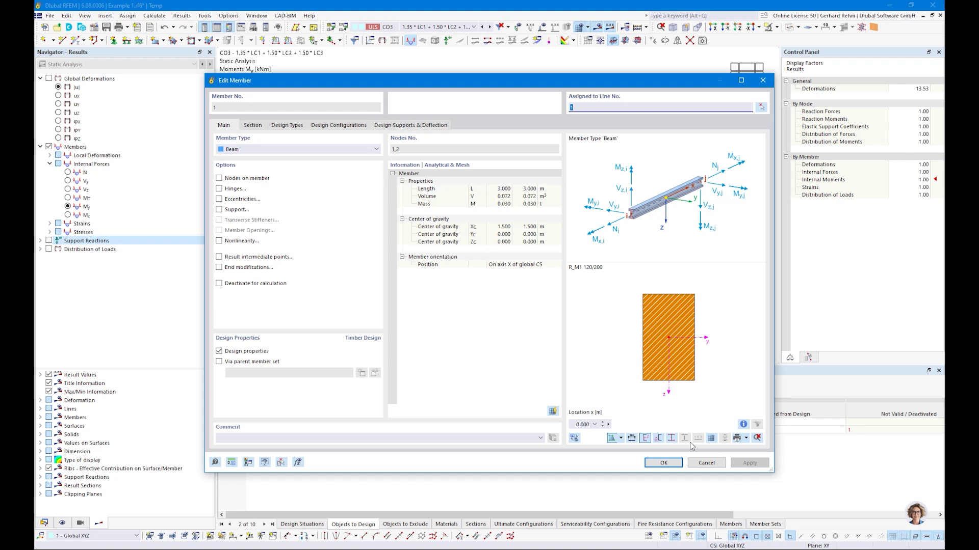
pyautogui.click(701, 463)
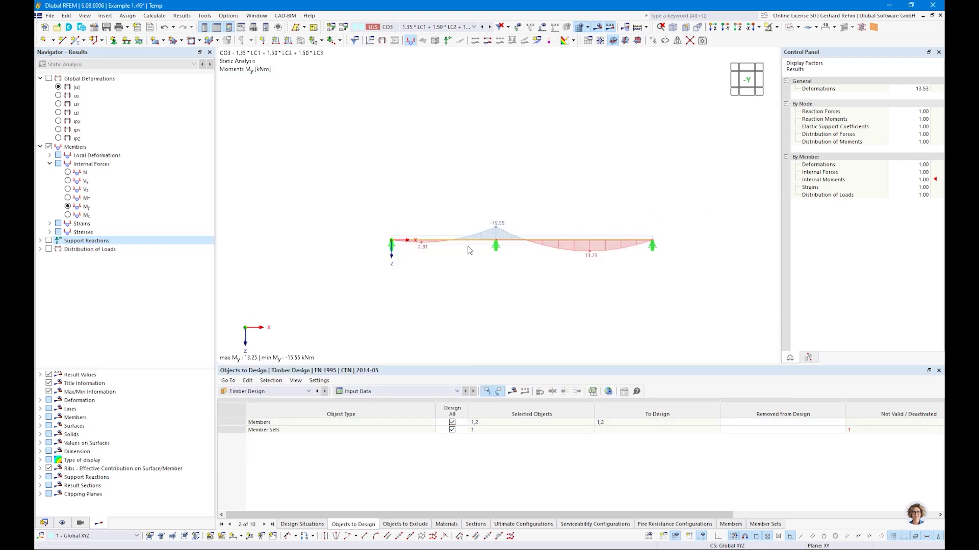
# Enable design properties on the Continuous Members set and let member 1 inherit them via the parent set
pyautogui.doubleClick(469, 250)
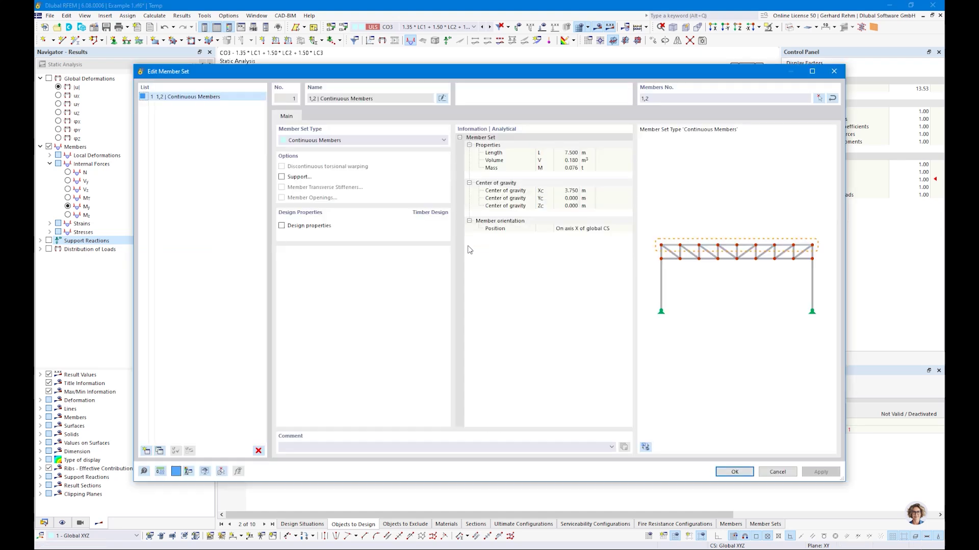
pyautogui.click(284, 226)
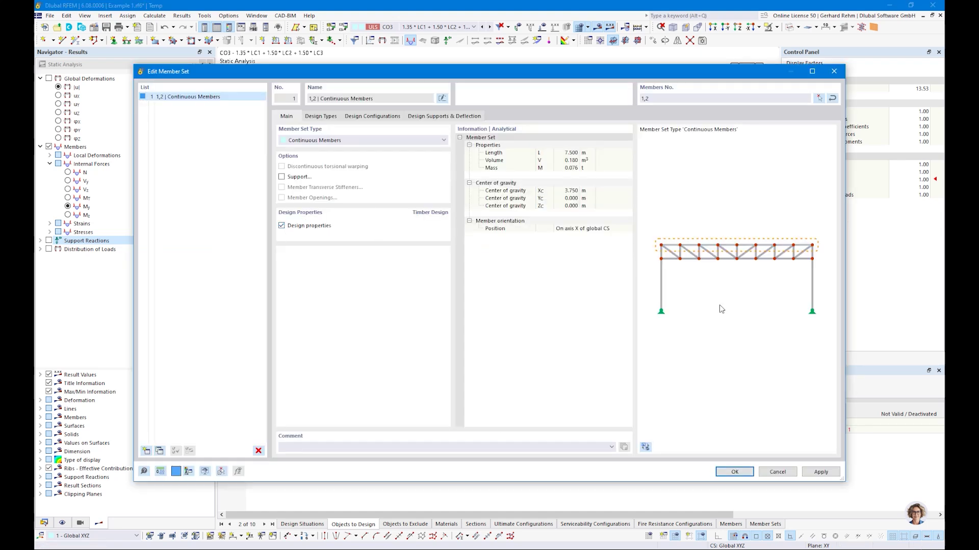
pyautogui.click(745, 474)
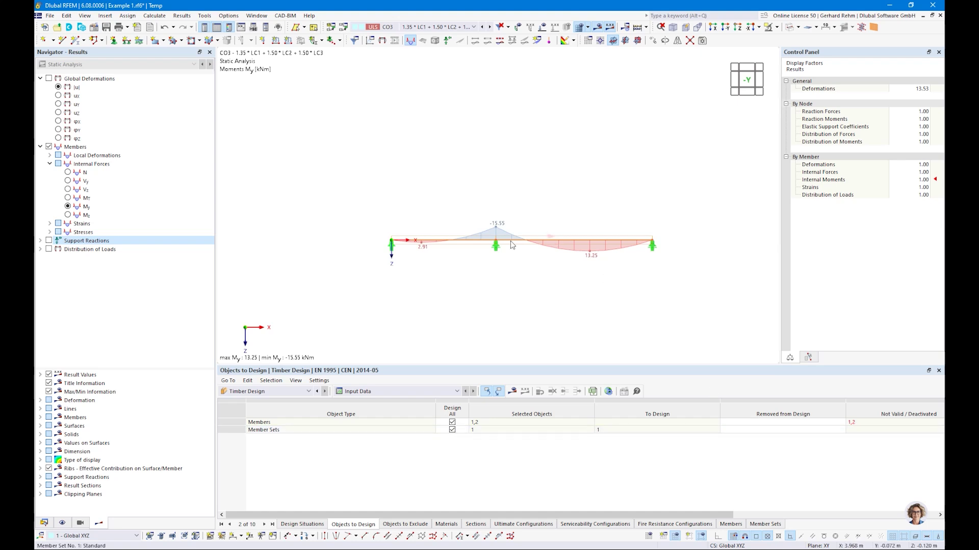
pyautogui.doubleClick(456, 243)
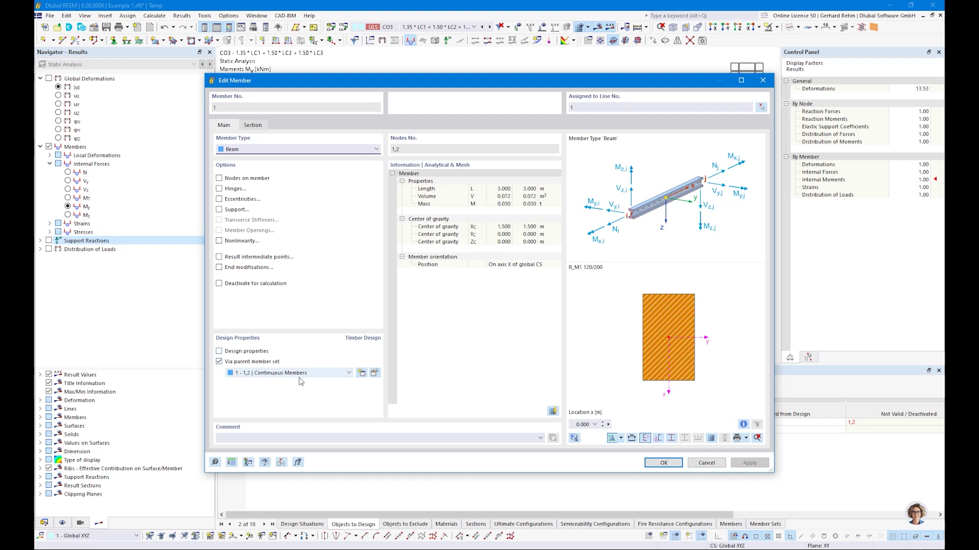
pyautogui.click(699, 462)
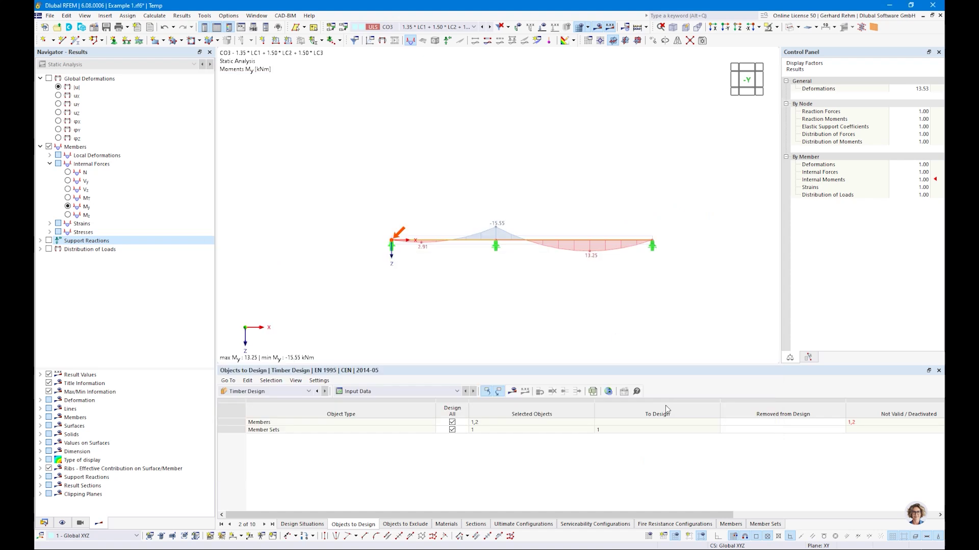
pyautogui.doubleClick(472, 250)
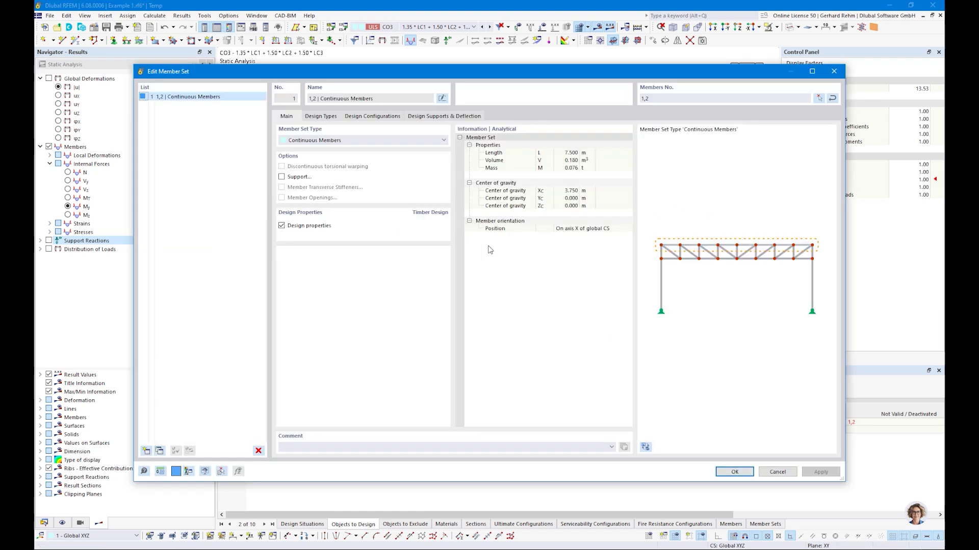
# From the set's Design Configurations, open the Default ultimate configuration for editing
pyautogui.click(325, 116)
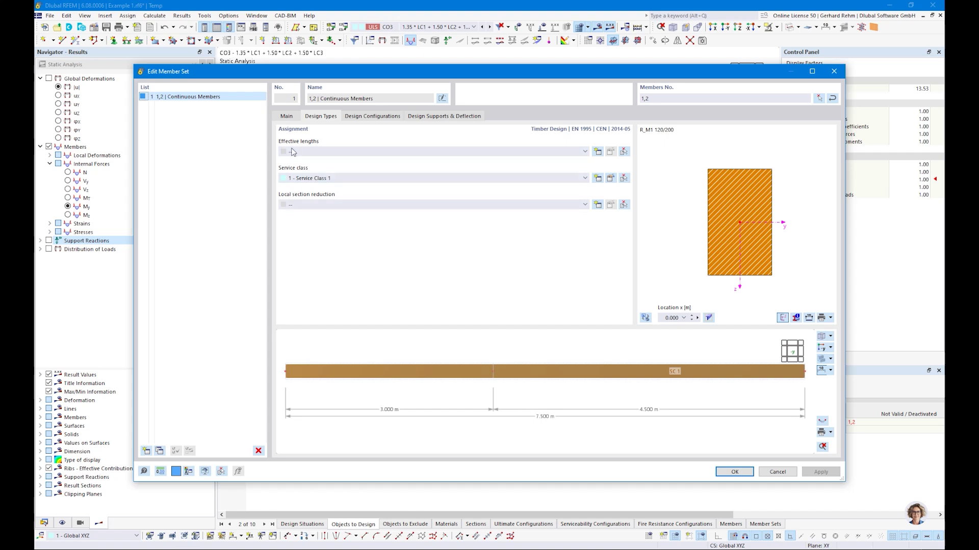
pyautogui.click(365, 116)
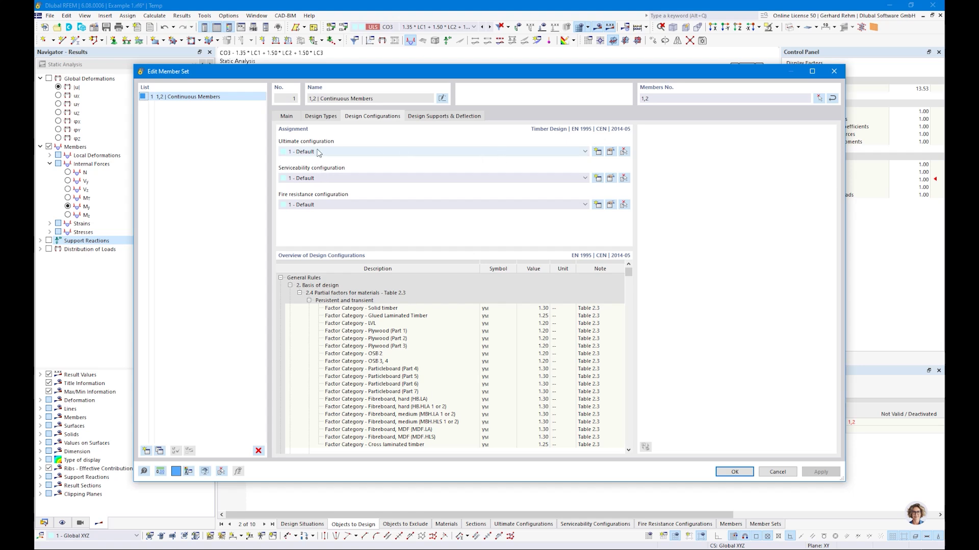
pyautogui.click(610, 151)
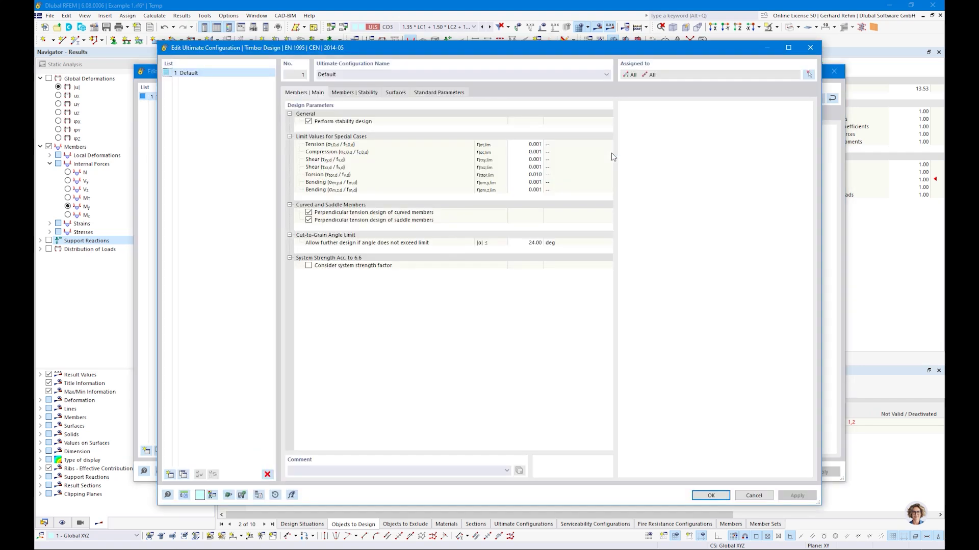
# Turn off Perform stability design, then review the serviceability limits L/300, L/250, L/150 unchanged
pyautogui.click(309, 123)
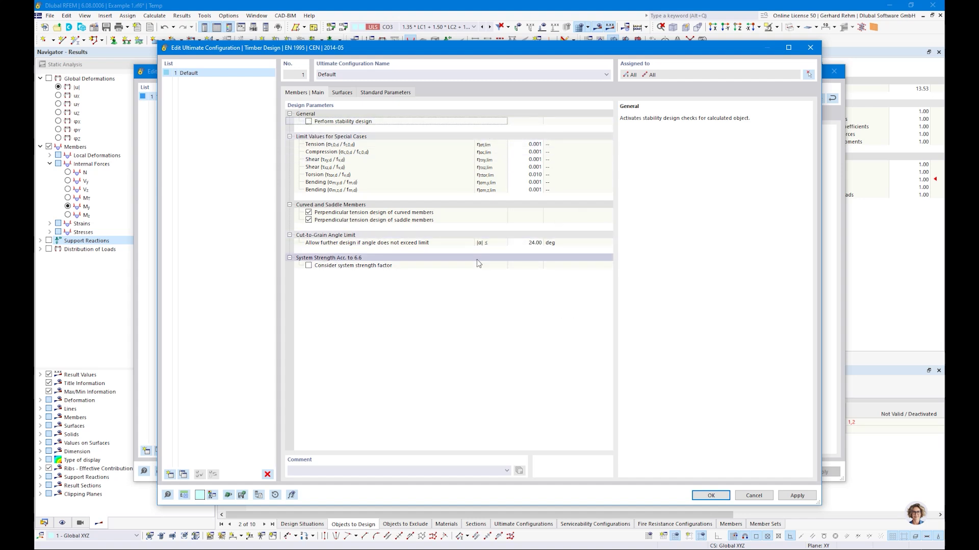
pyautogui.click(342, 93)
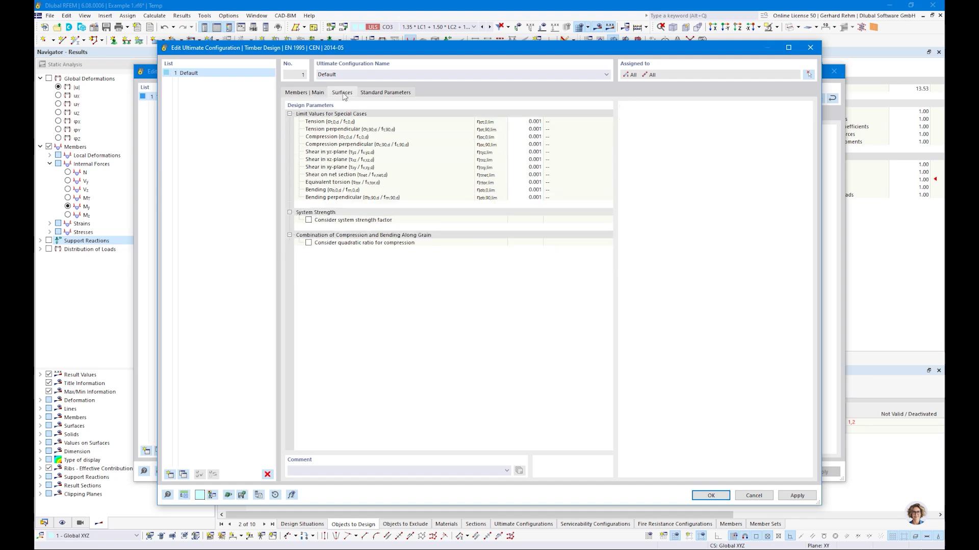
pyautogui.click(379, 94)
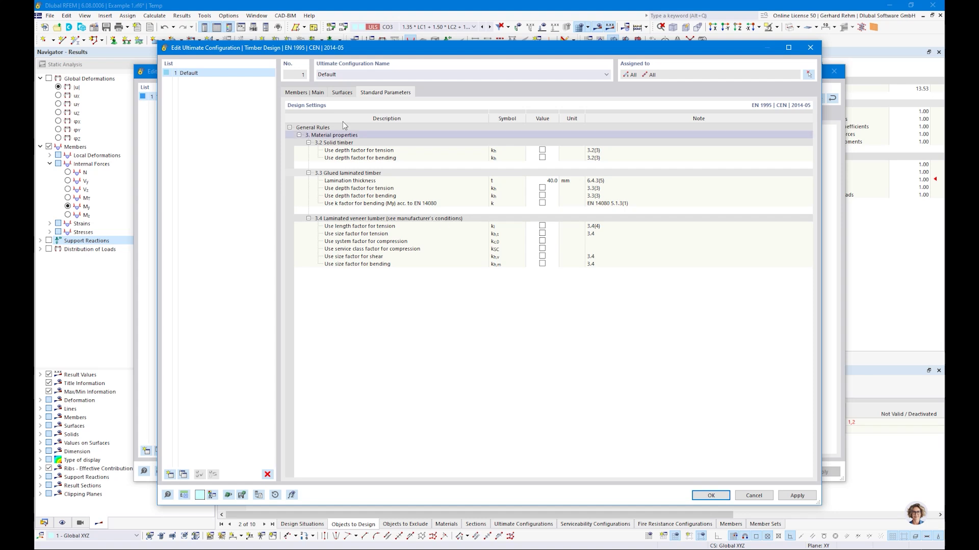
pyautogui.click(297, 93)
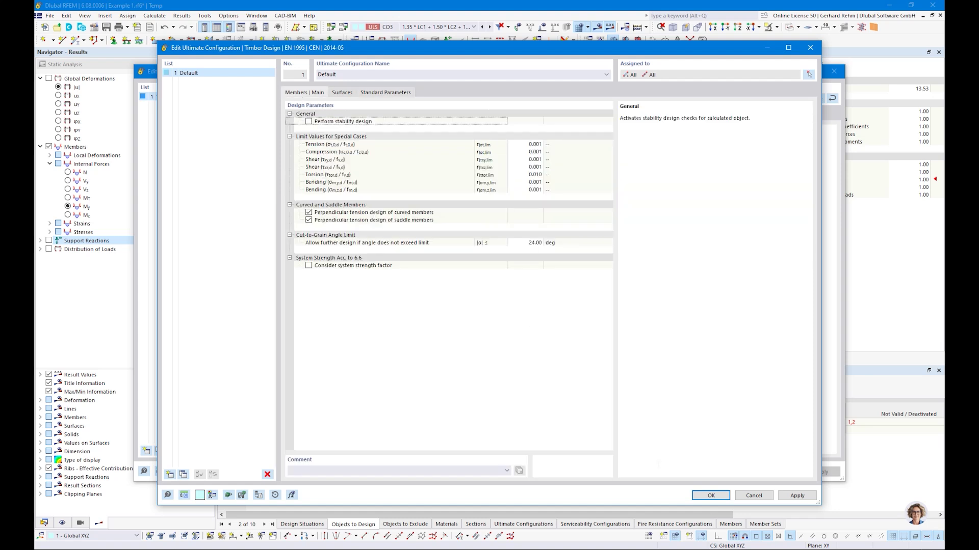
pyautogui.click(711, 496)
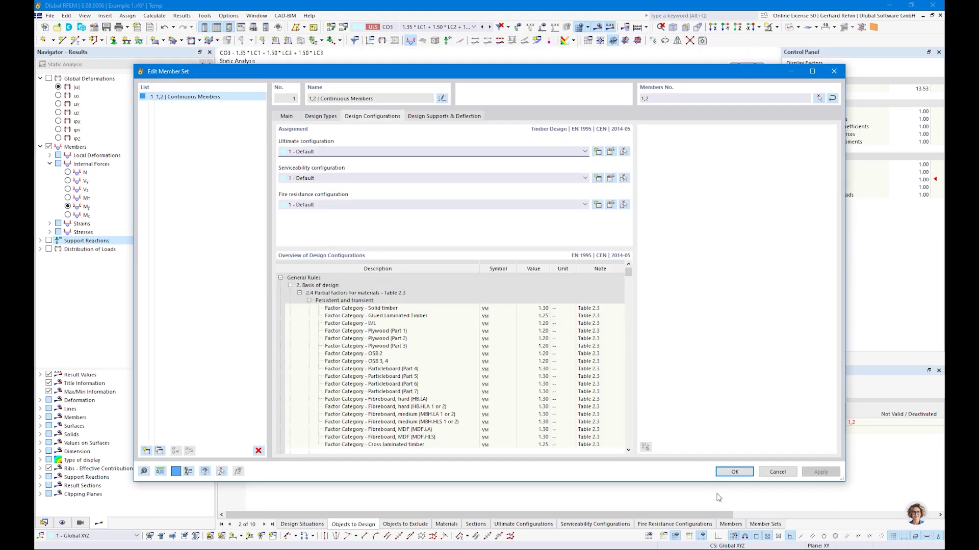
pyautogui.click(611, 179)
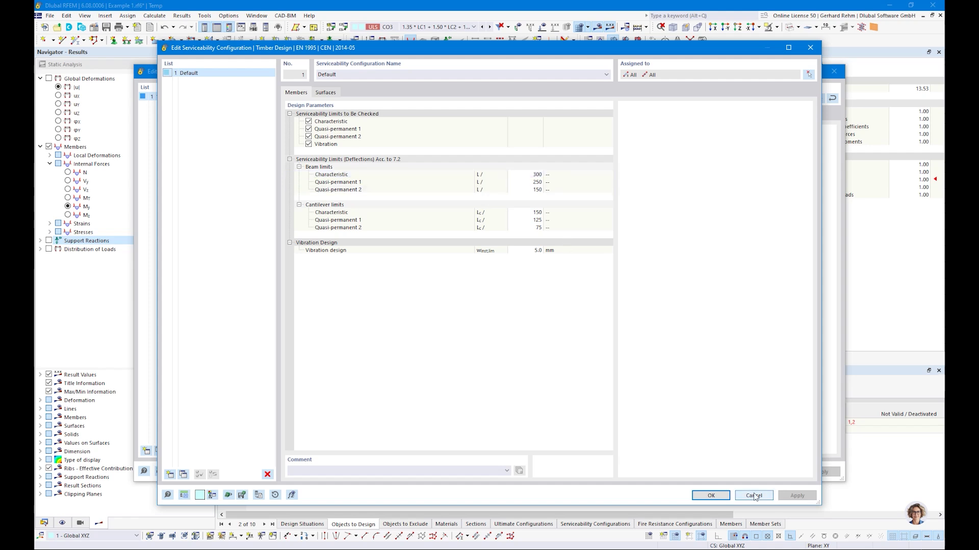
pyautogui.click(711, 496)
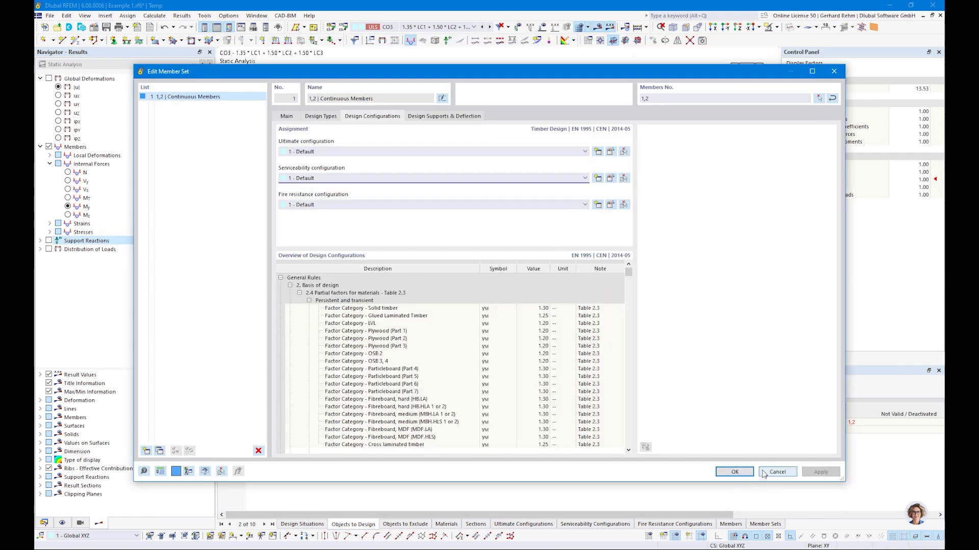
# Review the set's Design Supports & Deflection settings, highlighting the 7.500 m deflection segment
pyautogui.click(426, 117)
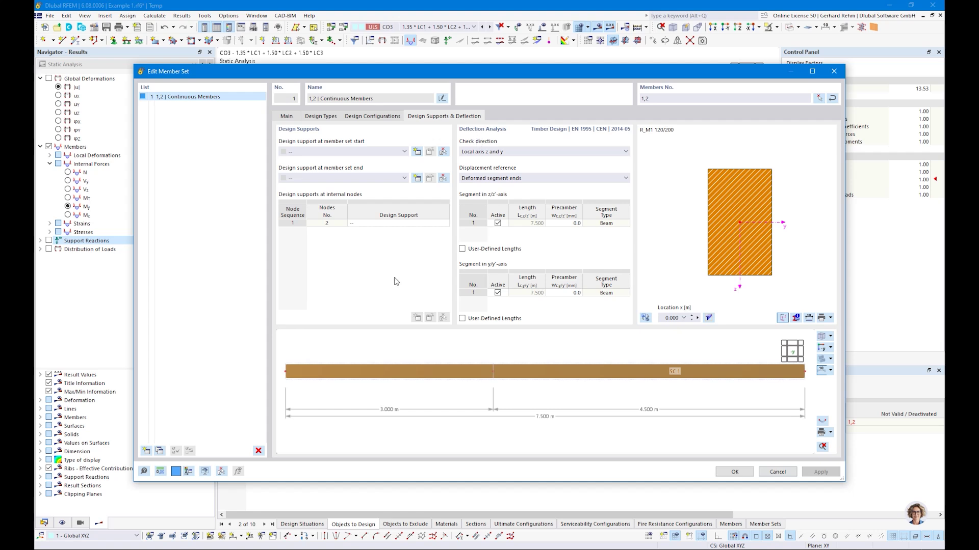
pyautogui.moveTo(351, 75); pyautogui.dragTo(449, 316)
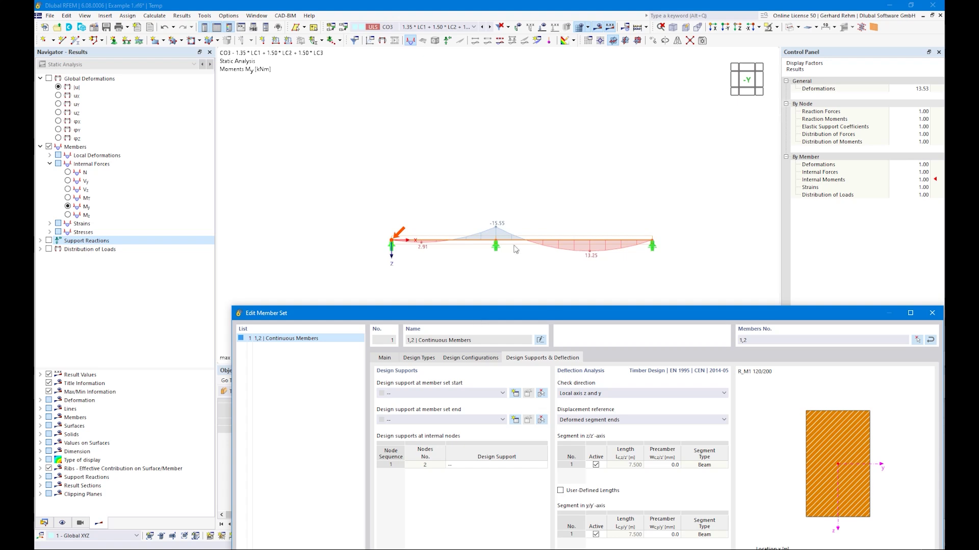
pyautogui.moveTo(551, 318); pyautogui.dragTo(442, 68)
pyautogui.click(514, 216)
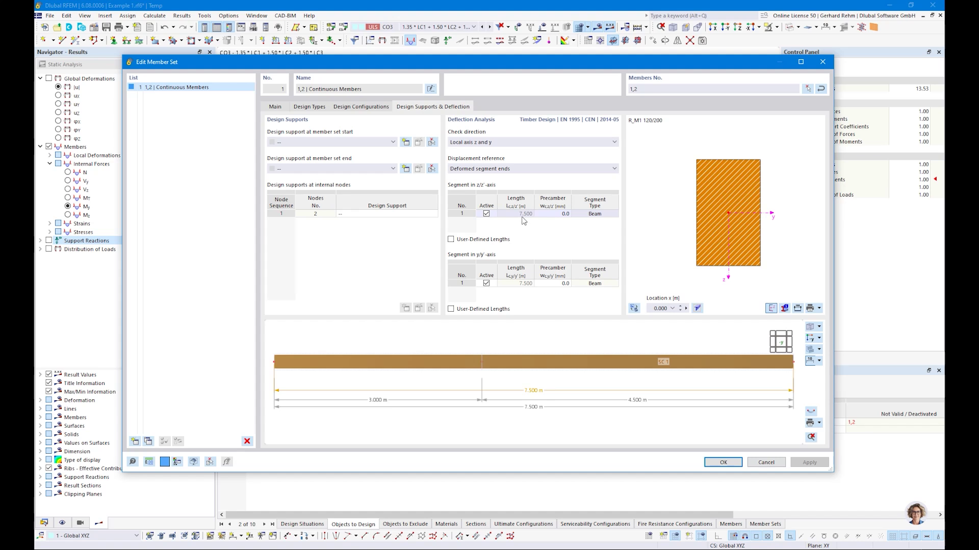
pyautogui.scroll(-3, 375, 372)
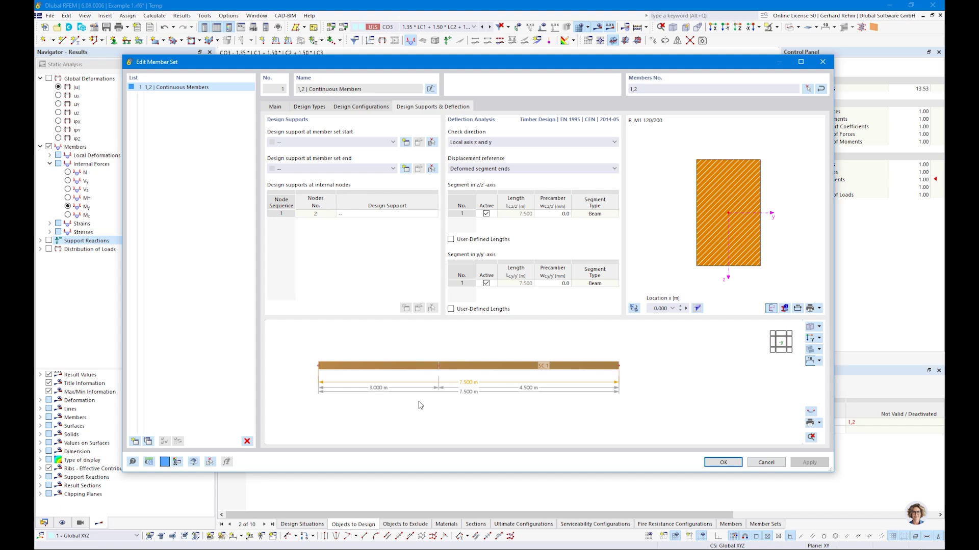
pyautogui.click(280, 126)
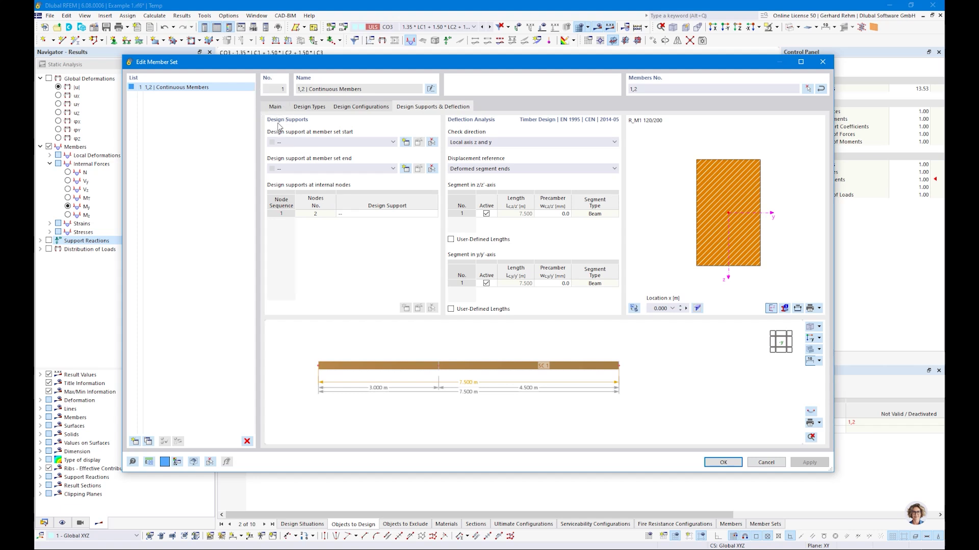
# Discard a started design support for the set start and close the member set without supports
pyautogui.click(407, 143)
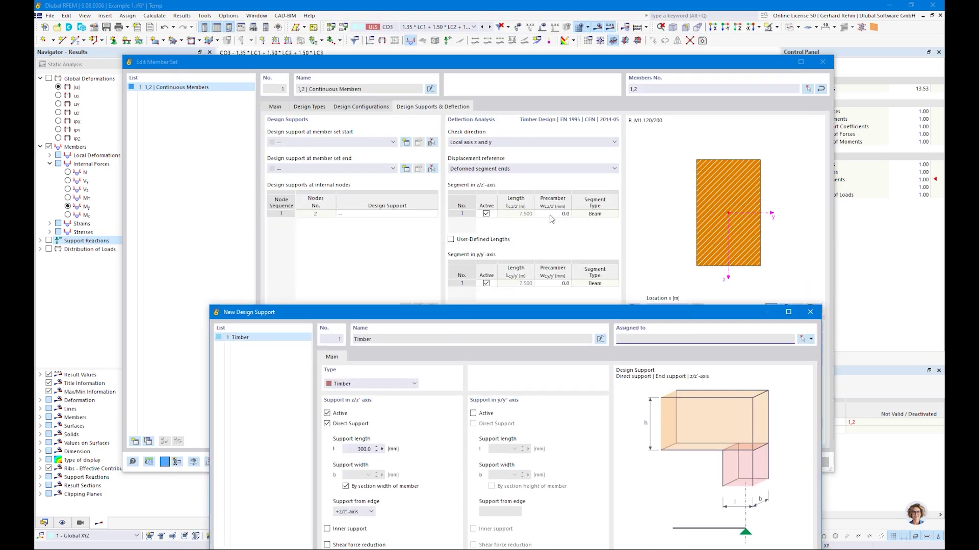
pyautogui.moveTo(434, 321); pyautogui.dragTo(396, 49)
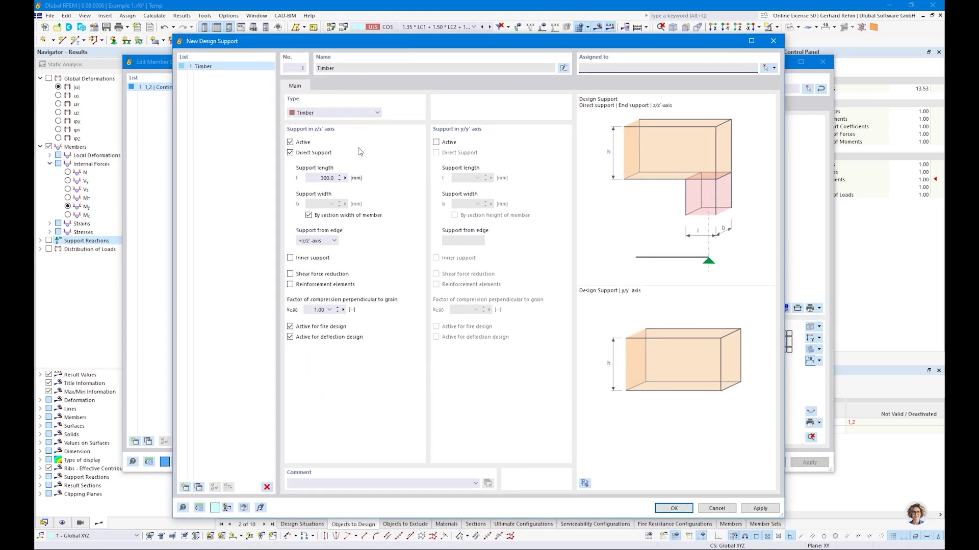
pyautogui.click(717, 508)
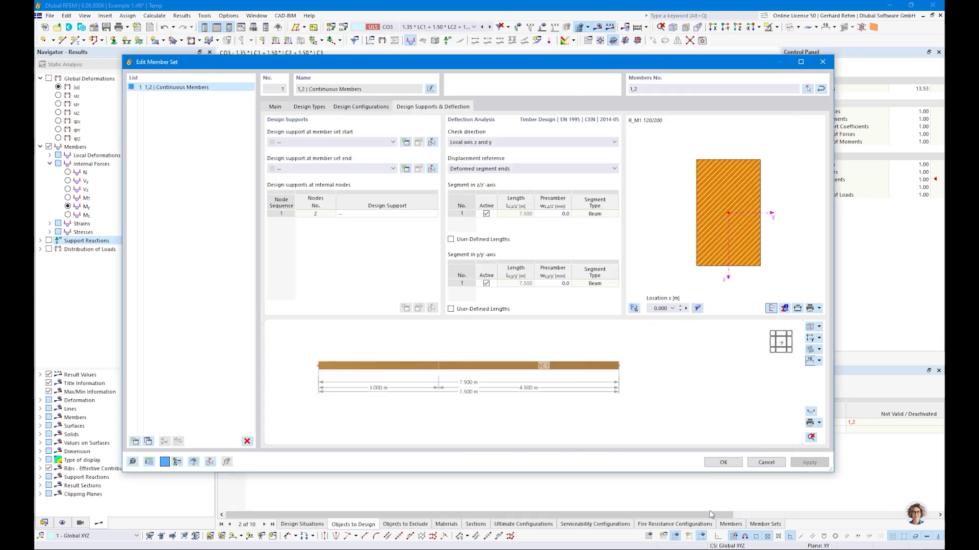
pyautogui.click(725, 462)
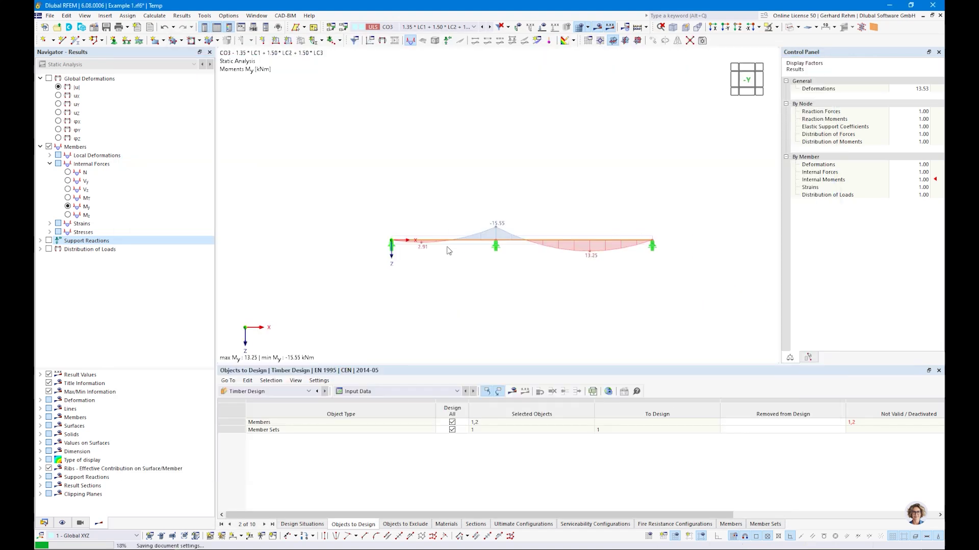
# Display the members' local axis systems and orbit to an isometric view
pyautogui.scroll(2, 452, 246)
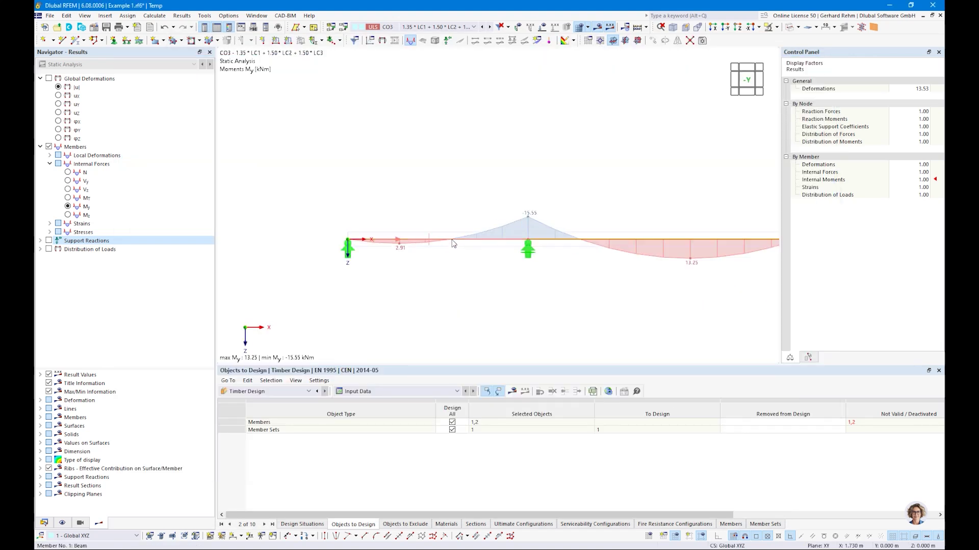
pyautogui.rightClick(453, 243)
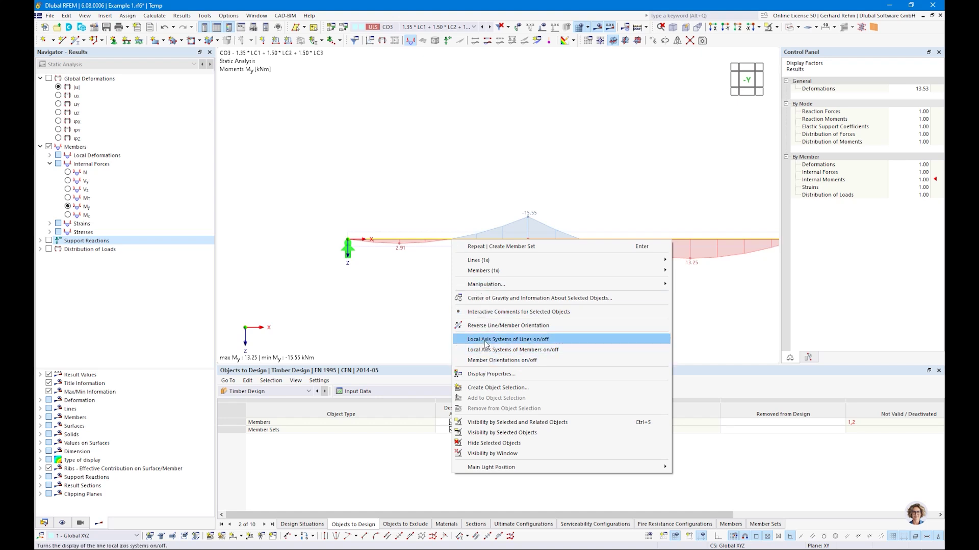
pyautogui.click(507, 351)
pyautogui.keyDown('ctrl'); pyautogui.moveTo(575, 256); pyautogui.dragTo(426, 232, button='middle'); pyautogui.keyUp('ctrl')
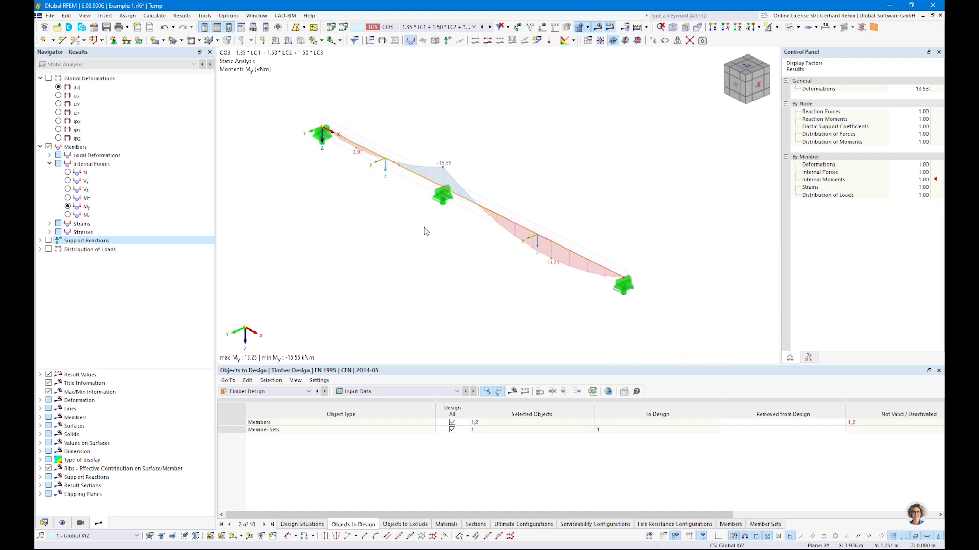
pyautogui.scroll(3, 348, 183)
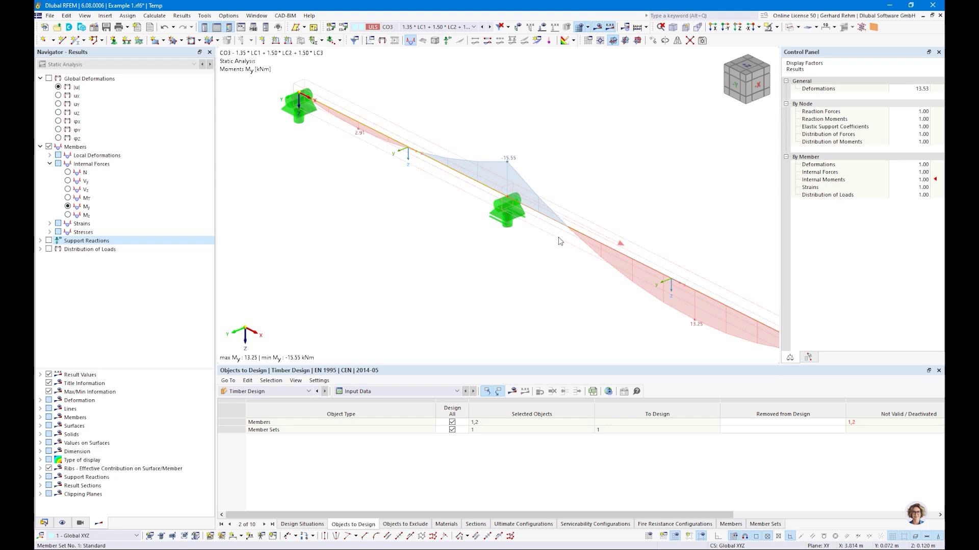
# Switch to the -Y front view and reopen the set's Design Supports & Deflection settings
pyautogui.hotkey('ctrl', '2')
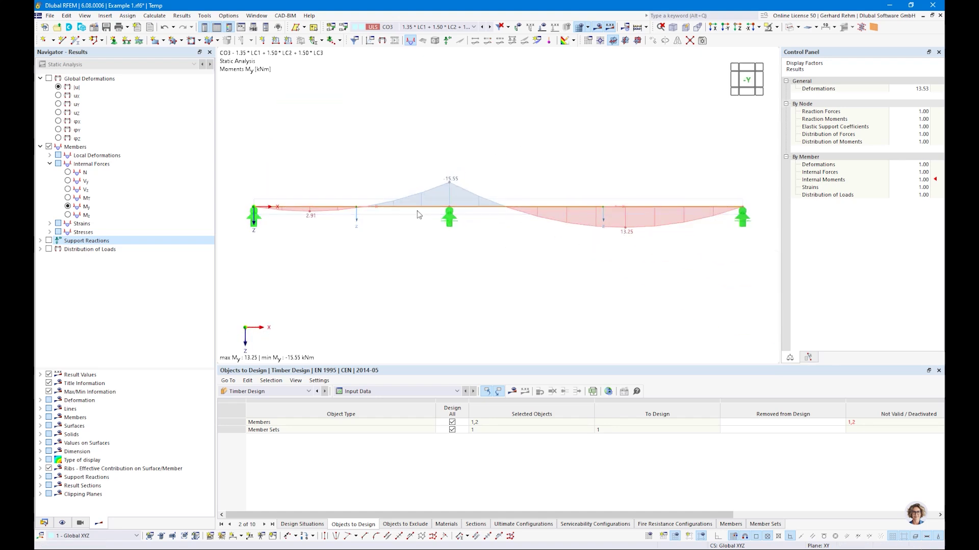
pyautogui.doubleClick(417, 211)
pyautogui.click(421, 107)
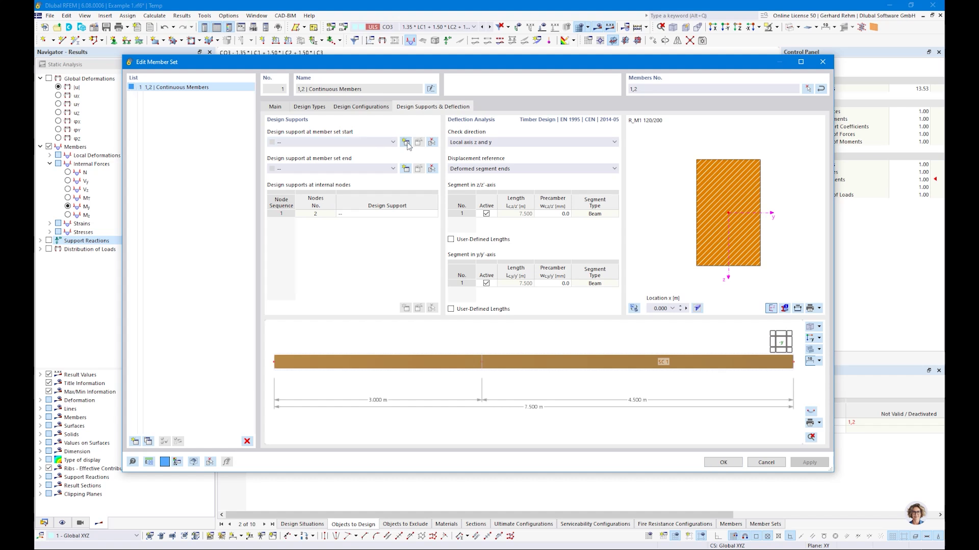
# Create timber design support 1 for the set start: 60 mm, +z/z' edge, kc,90 1.500 Softwood discrete
pyautogui.click(406, 142)
pyautogui.doubleClick(321, 178)
pyautogui.write('60')
pyautogui.press('Tab')
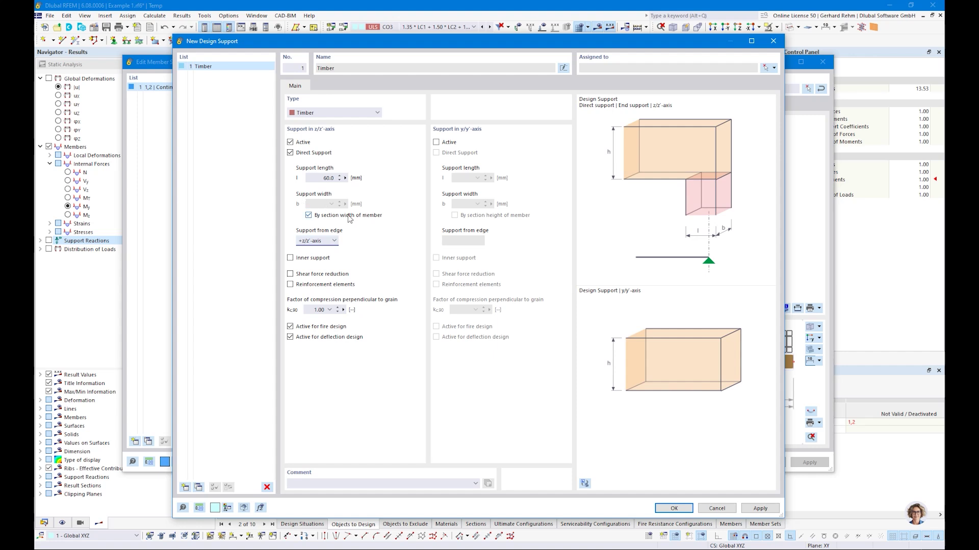
pyautogui.click(317, 241)
pyautogui.click(311, 257)
pyautogui.click(315, 241)
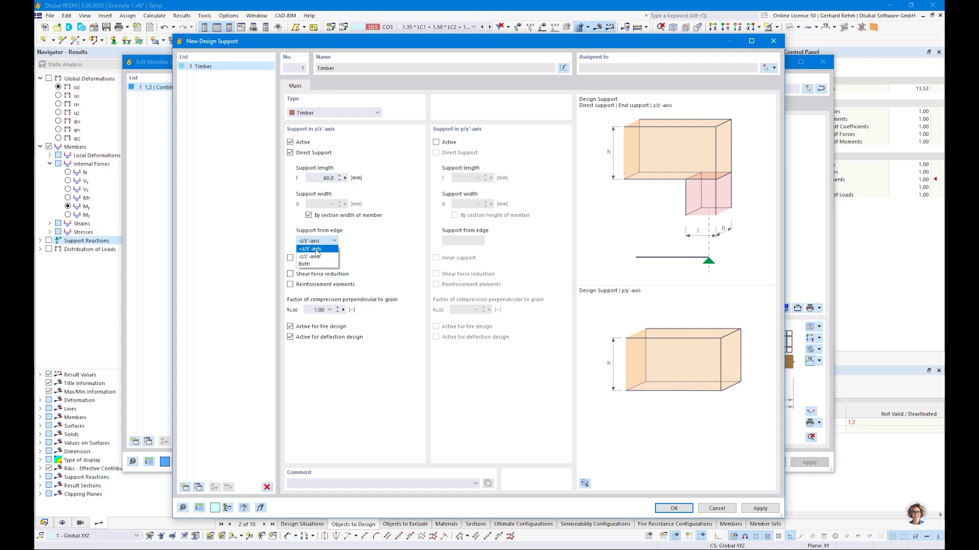
pyautogui.click(317, 250)
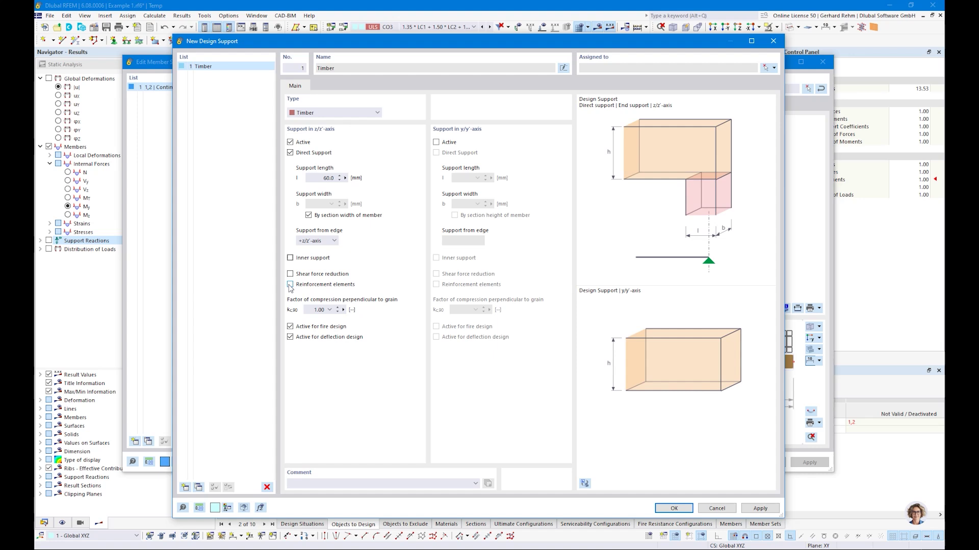
pyautogui.click(318, 310)
pyautogui.click(329, 310)
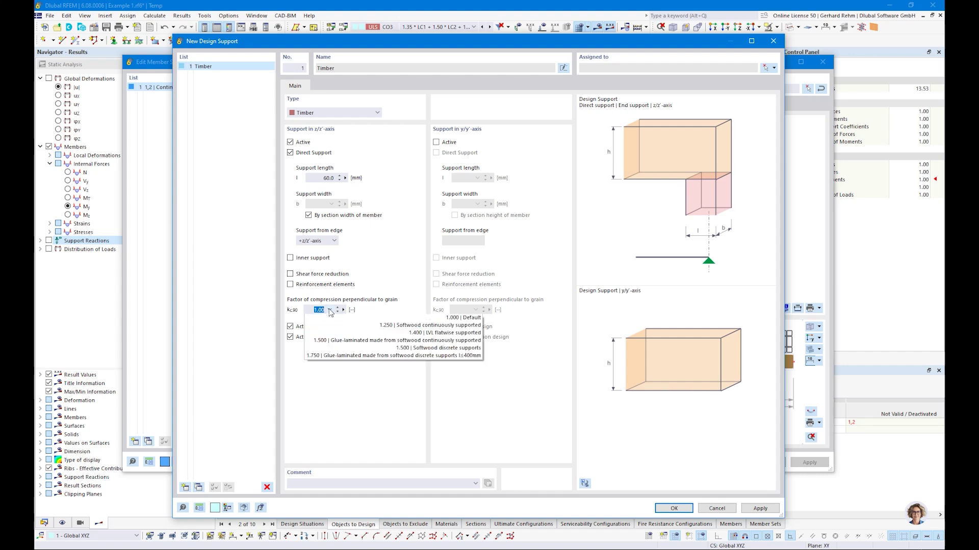
pyautogui.click(433, 349)
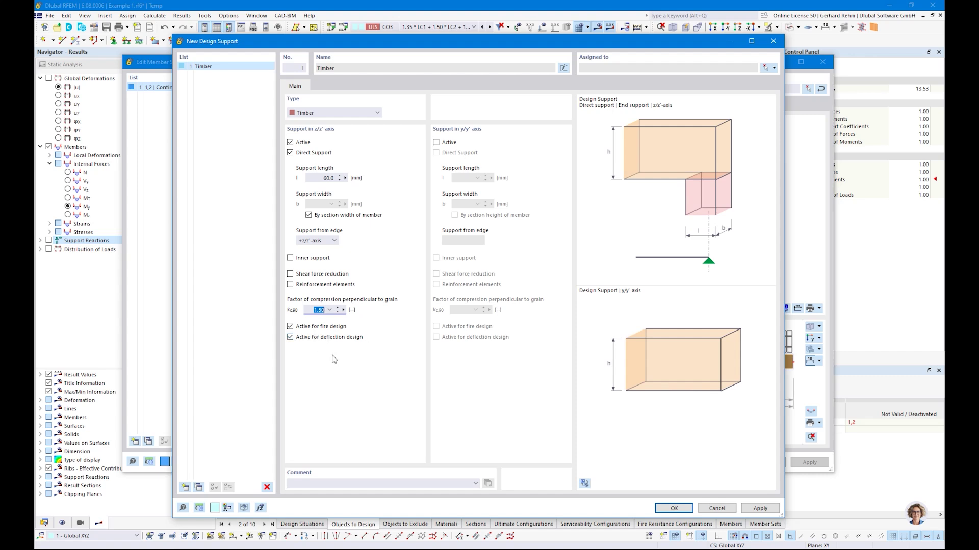
pyautogui.click(668, 511)
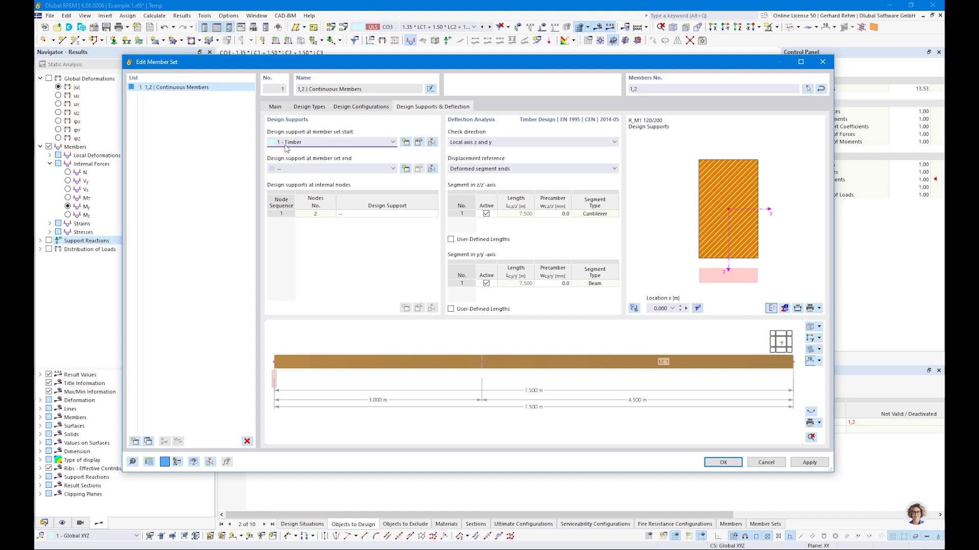
# Assign design support 1 - Timber to the member set end as well
pyautogui.click(286, 170)
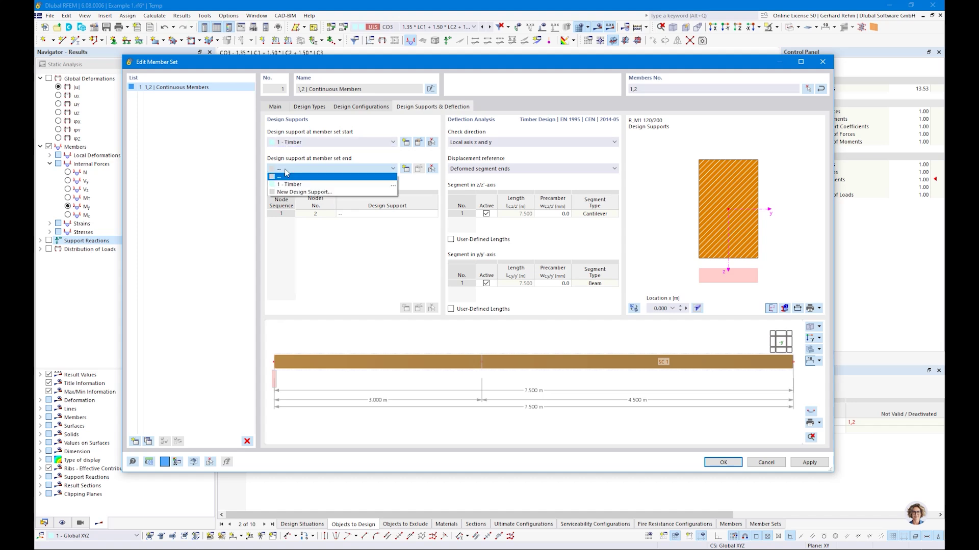
pyautogui.click(275, 391)
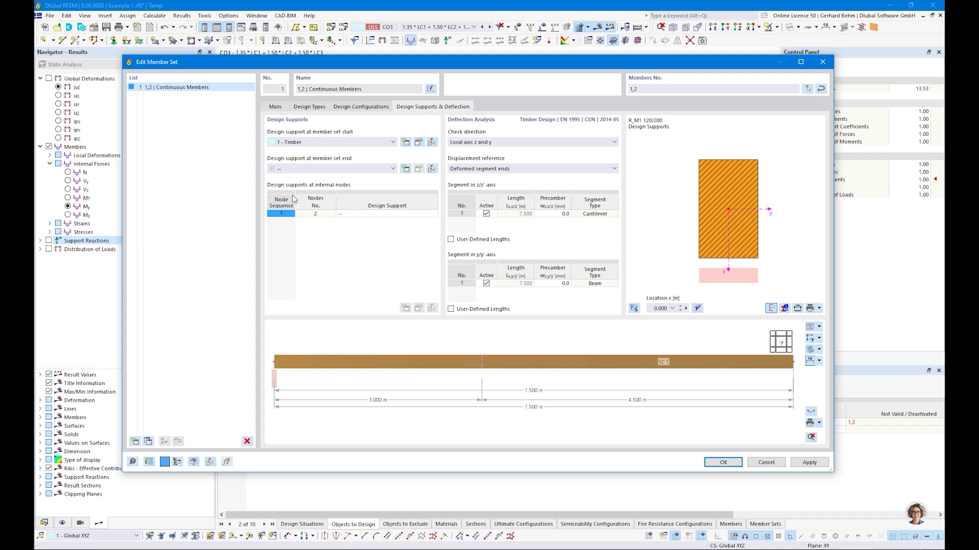
pyautogui.click(294, 170)
pyautogui.click(293, 186)
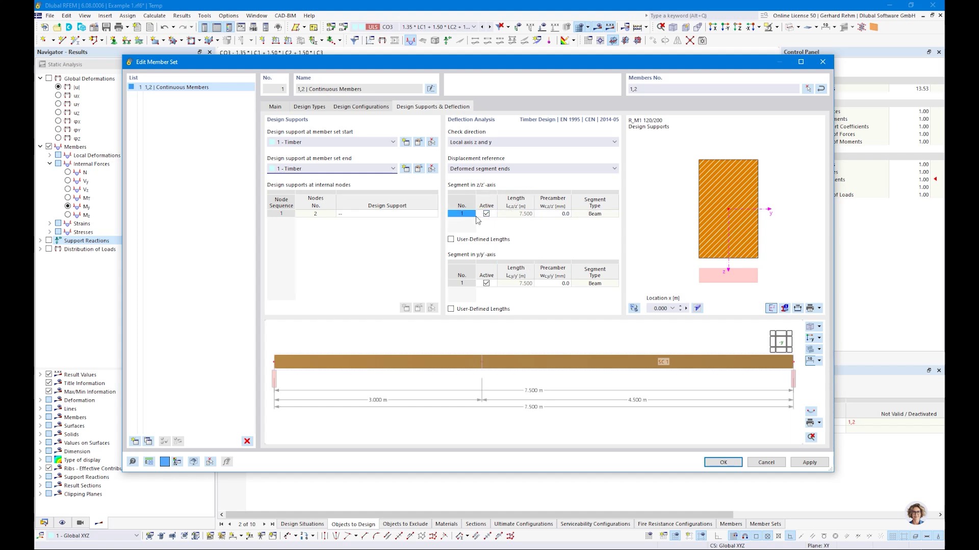
# Begin a new design support for internal node 2 and select its length value
pyautogui.click(360, 215)
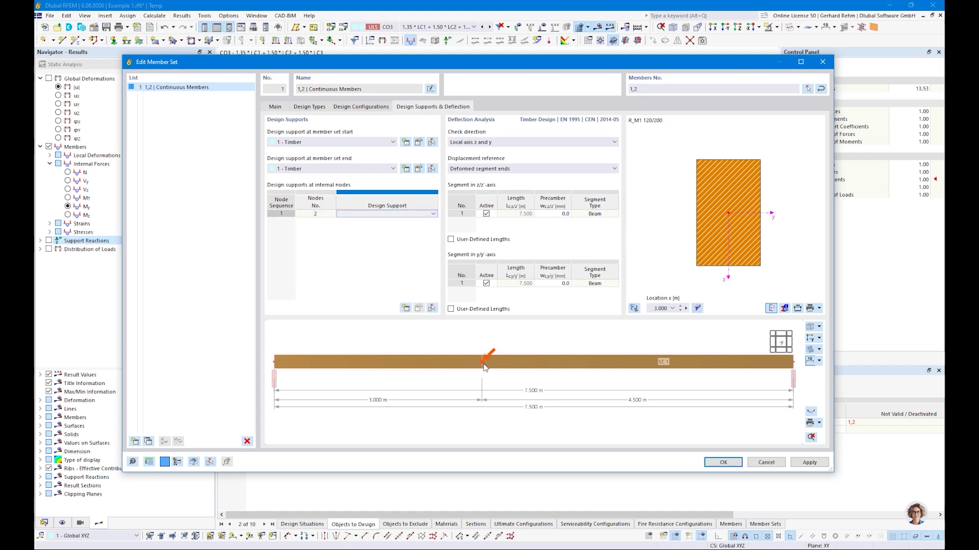
pyautogui.click(357, 214)
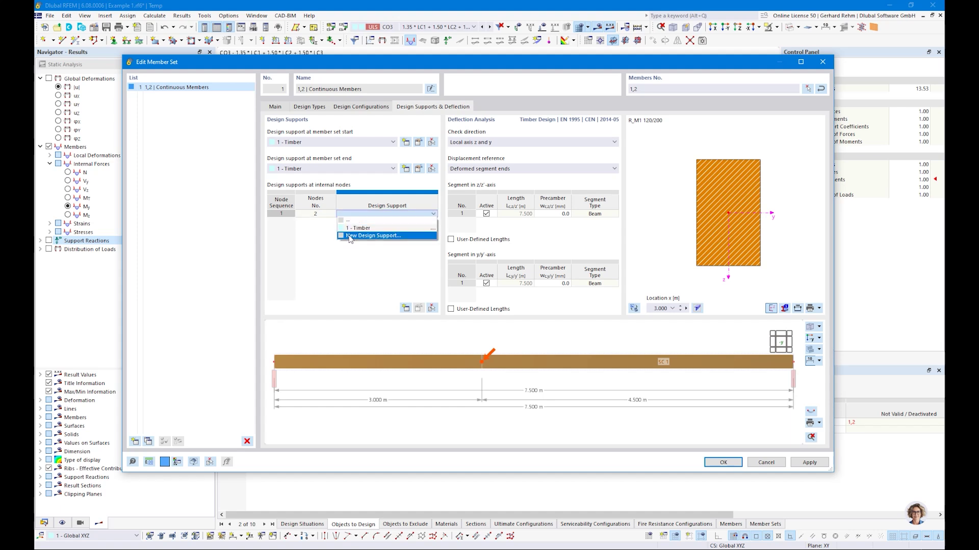
pyautogui.click(350, 236)
pyautogui.doubleClick(326, 178)
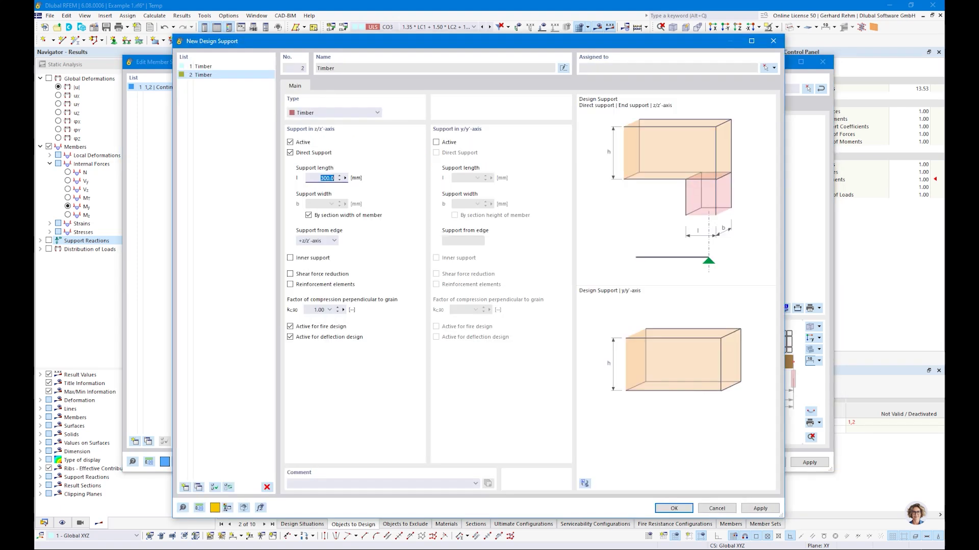
# Make node 2's support 140 mm long, an inner support, with kc,90 1.500 Softwood discrete
pyautogui.write('140')
pyautogui.click(290, 258)
pyautogui.click(330, 310)
pyautogui.click(331, 348)
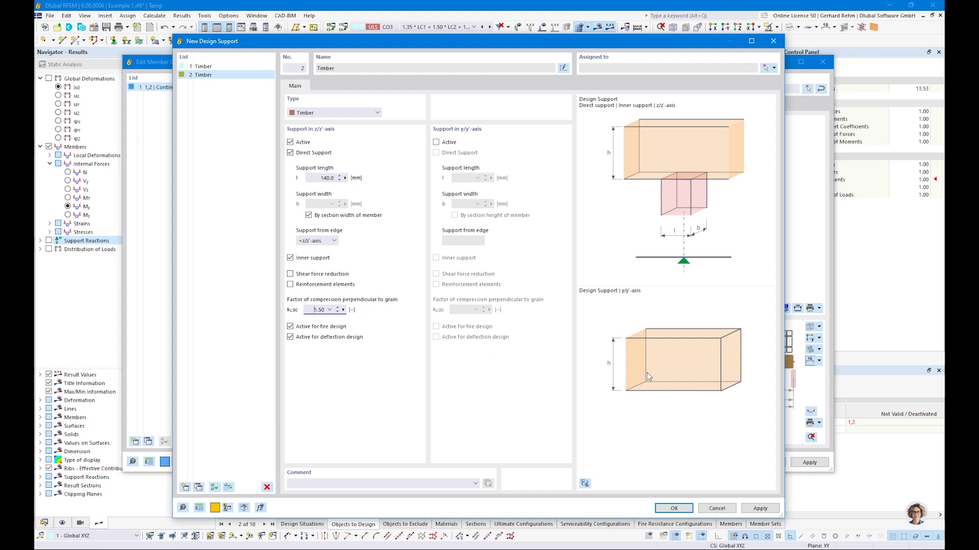
pyautogui.click(674, 506)
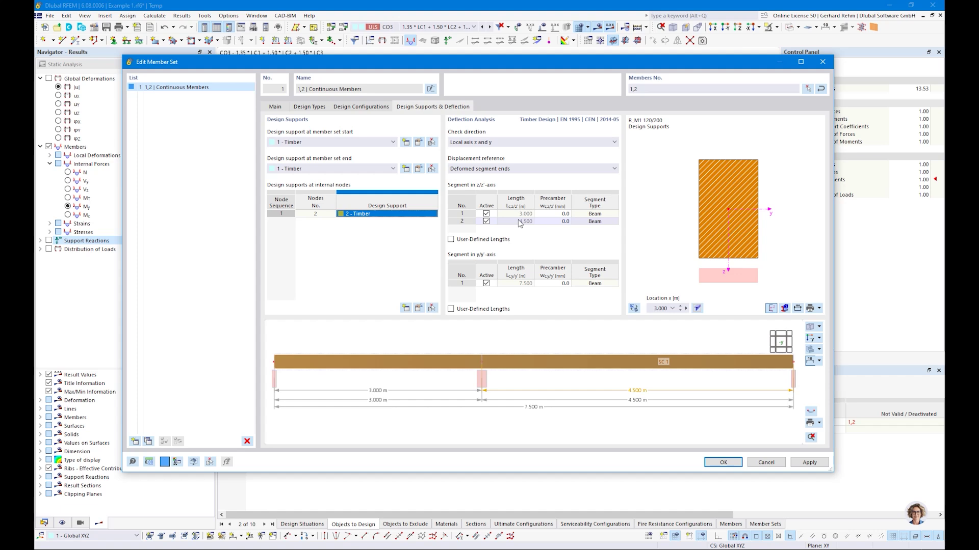
# Set the deflection check direction to local axis z and confirm the member set
pyautogui.click(482, 141)
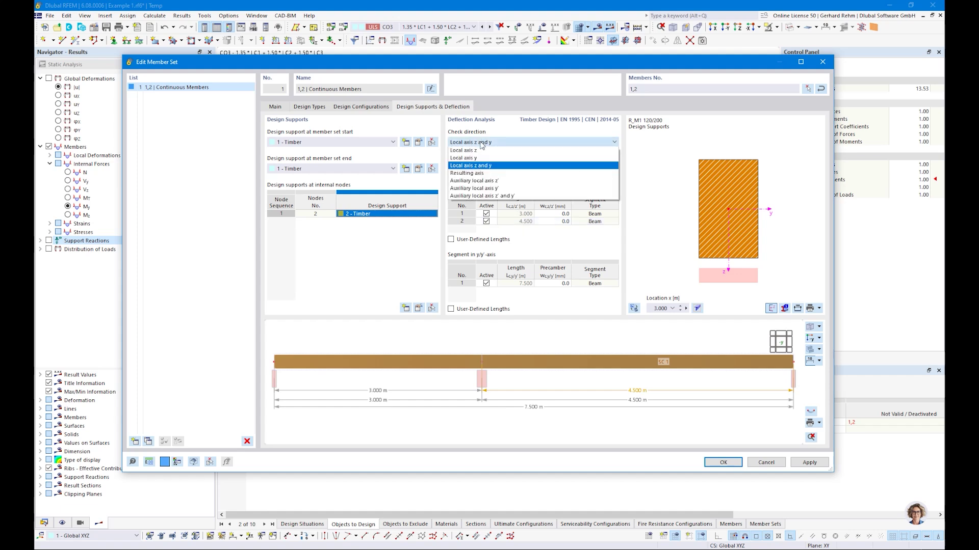
pyautogui.click(473, 150)
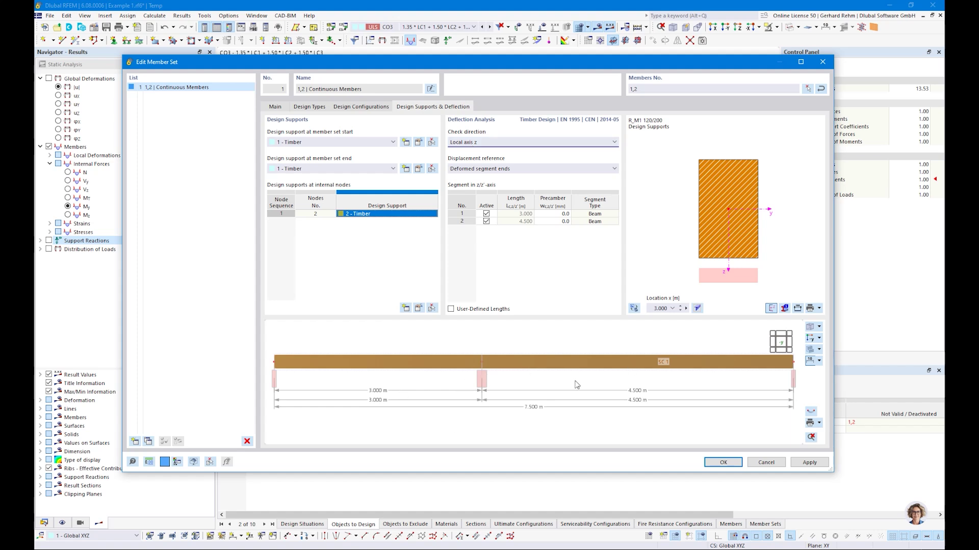
pyautogui.click(472, 143)
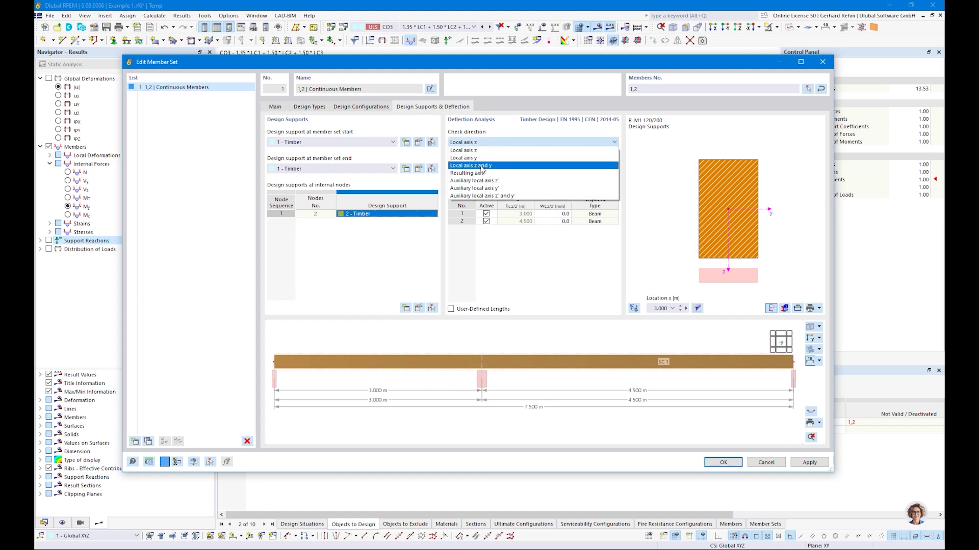
pyautogui.click(484, 151)
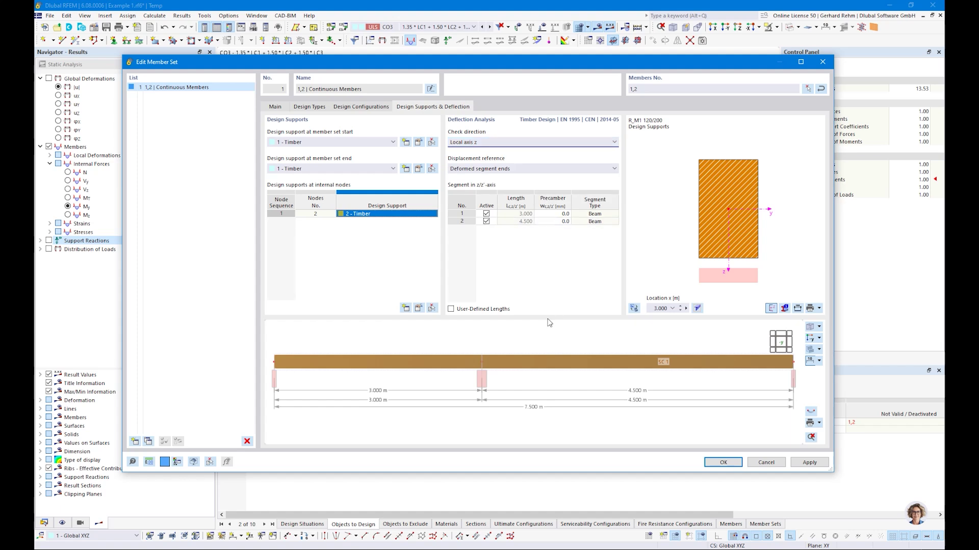
pyautogui.click(713, 465)
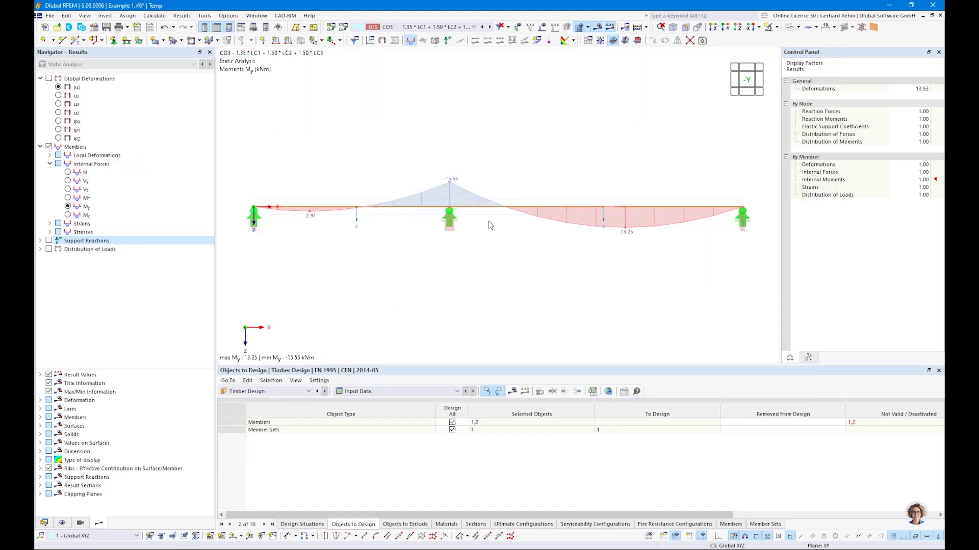
# Exclude members 1,2 from design, keep member set 1, and run the timber design (max ratio 1.605)
pyautogui.click(255, 395)
pyautogui.click(256, 396)
pyautogui.click(856, 424)
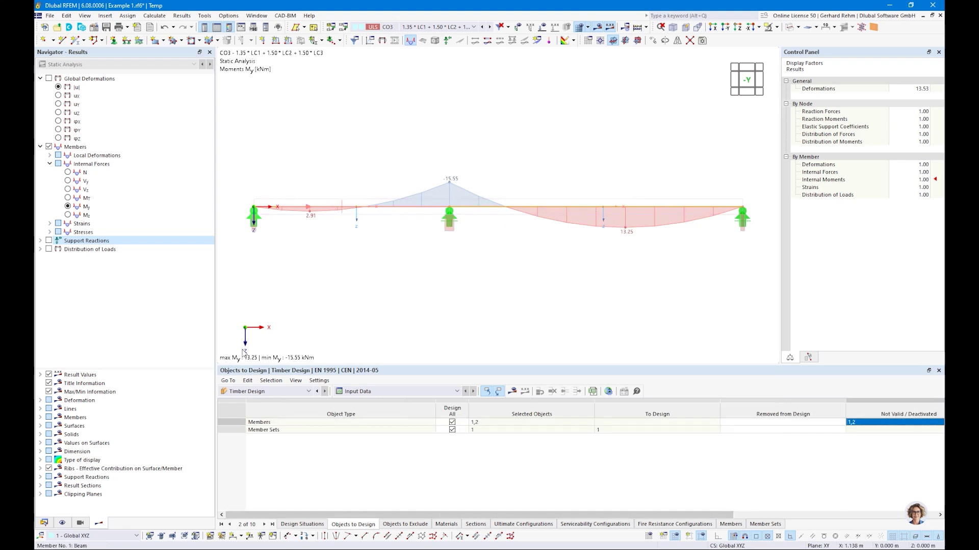
pyautogui.click(663, 463)
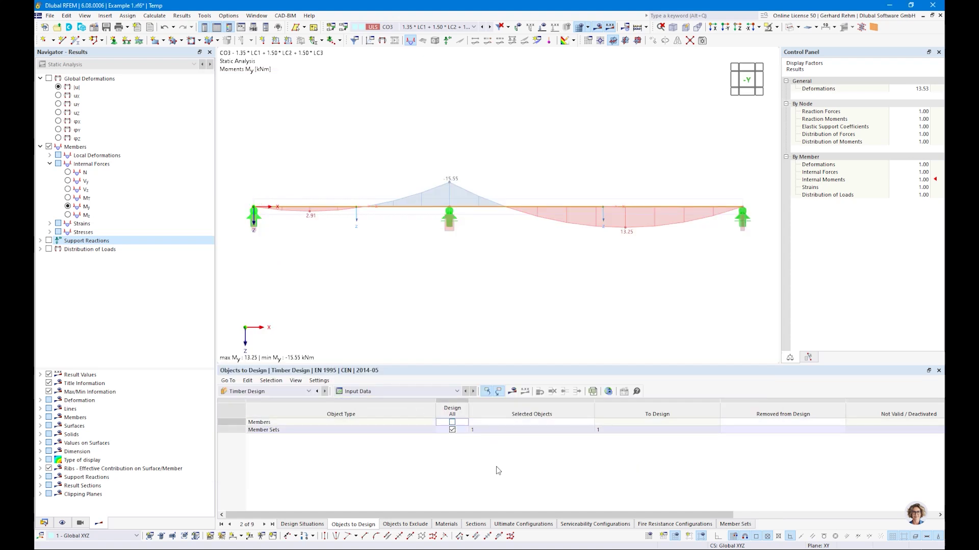
pyautogui.click(408, 431)
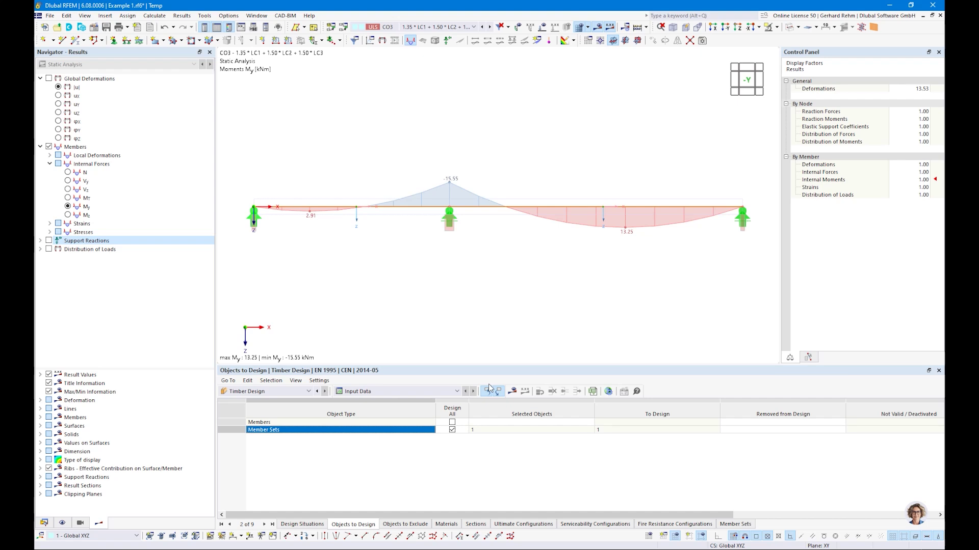
pyautogui.click(512, 396)
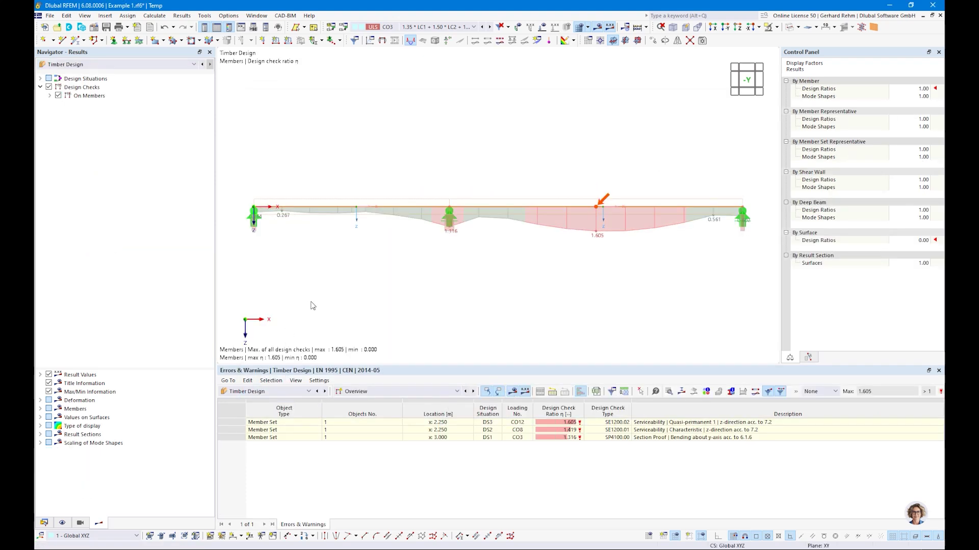
# Review the bending check at x = 3.000 m and serviceability check at x = 2.250 m, then show Design Ratios on Members
pyautogui.click(357, 391)
pyautogui.click(360, 393)
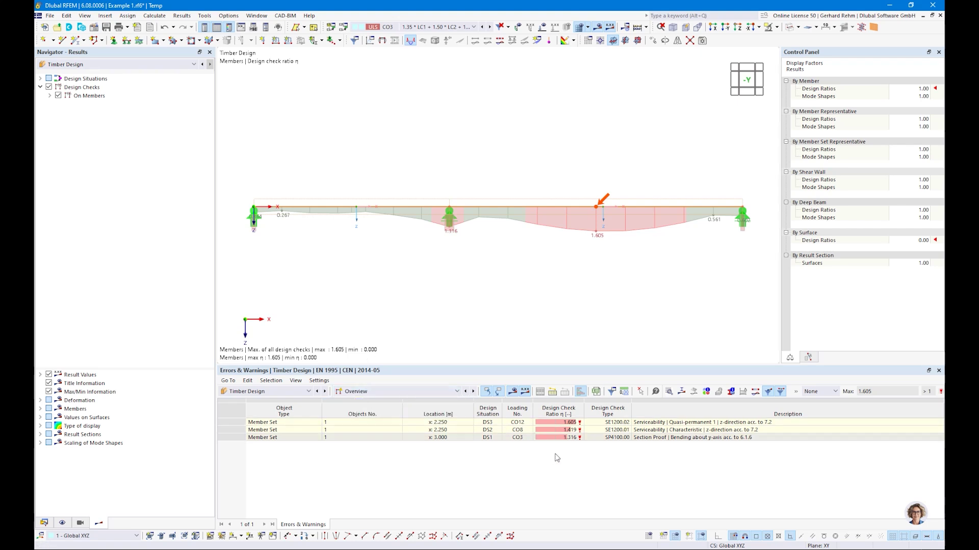
pyautogui.click(646, 438)
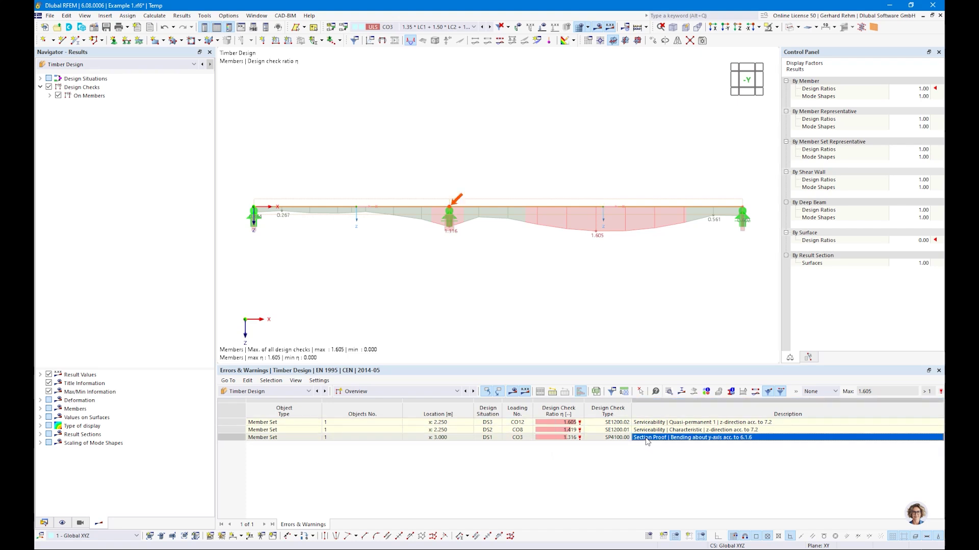
pyautogui.click(646, 430)
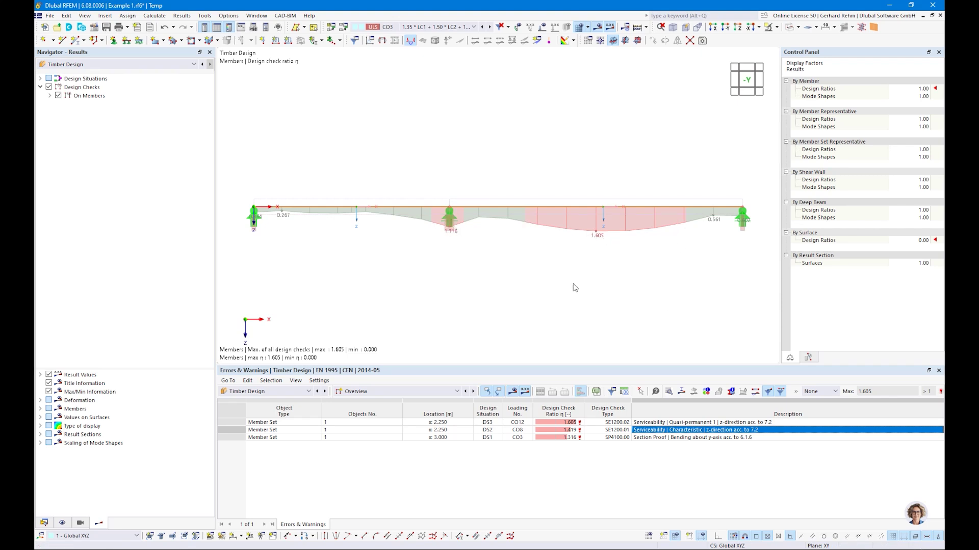
pyautogui.click(456, 391)
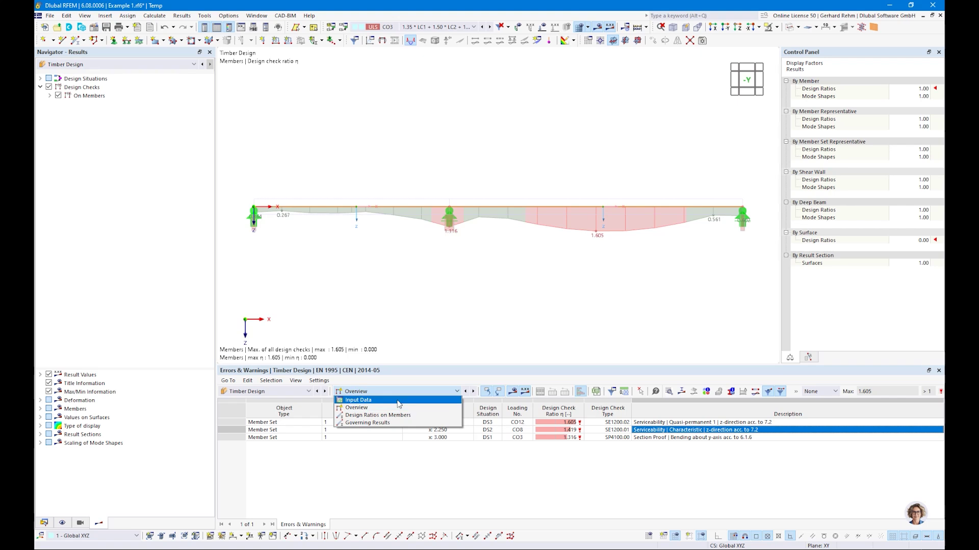
pyautogui.click(375, 415)
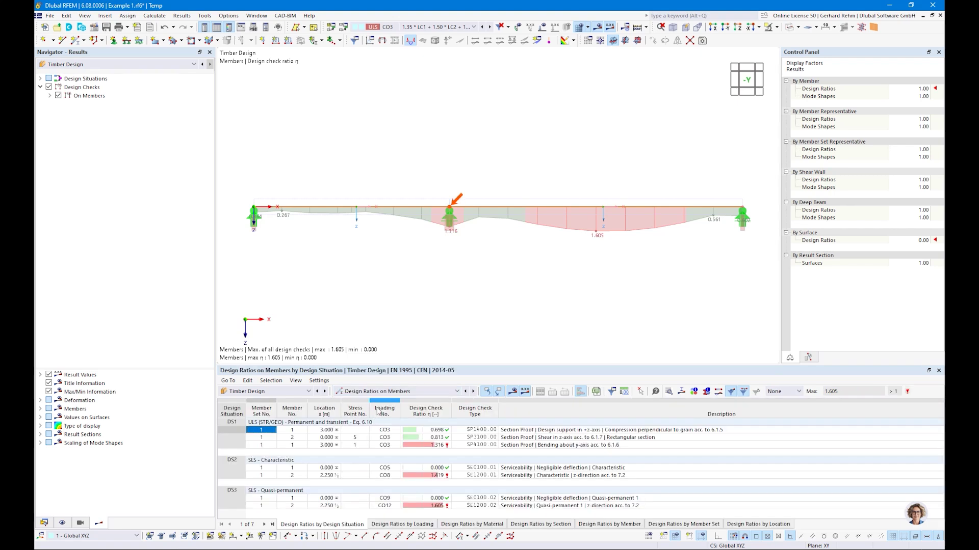
# Enlarge the results table and filter it to ratios greater than 0
pyautogui.moveTo(635, 364)
pyautogui.mouseDown()
pyautogui.moveTo(632, 328)
pyautogui.moveTo(625, 348)
pyautogui.mouseUp()
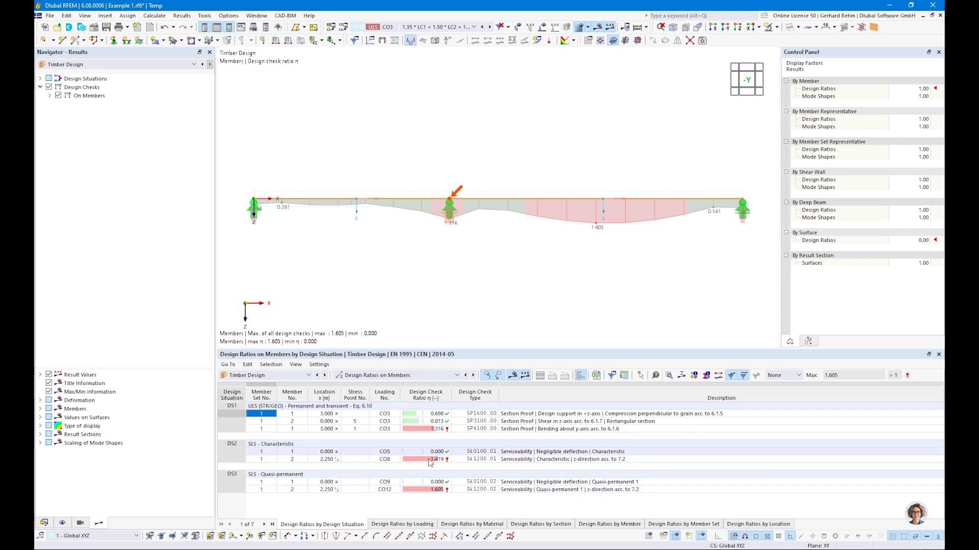
pyautogui.click(783, 375)
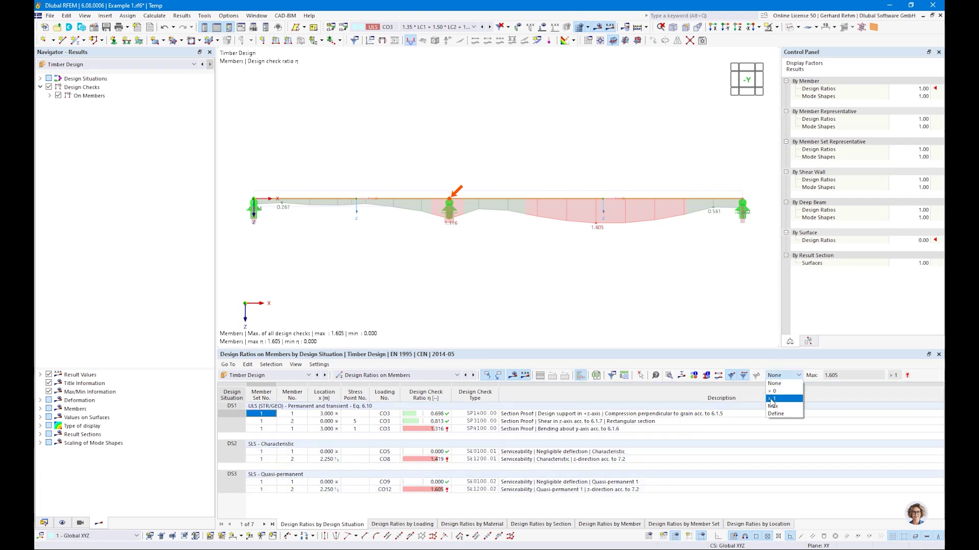
pyautogui.click(775, 392)
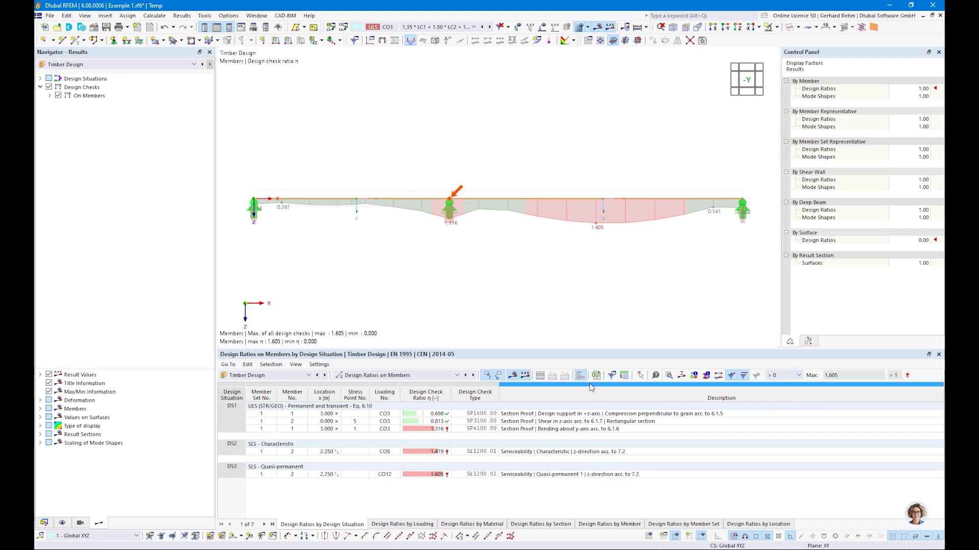
# Inspect the DS1 design support, shear z and bending y checks, then expand On Members in the Navigator
pyautogui.moveTo(536, 351); pyautogui.dragTo(464, 374)
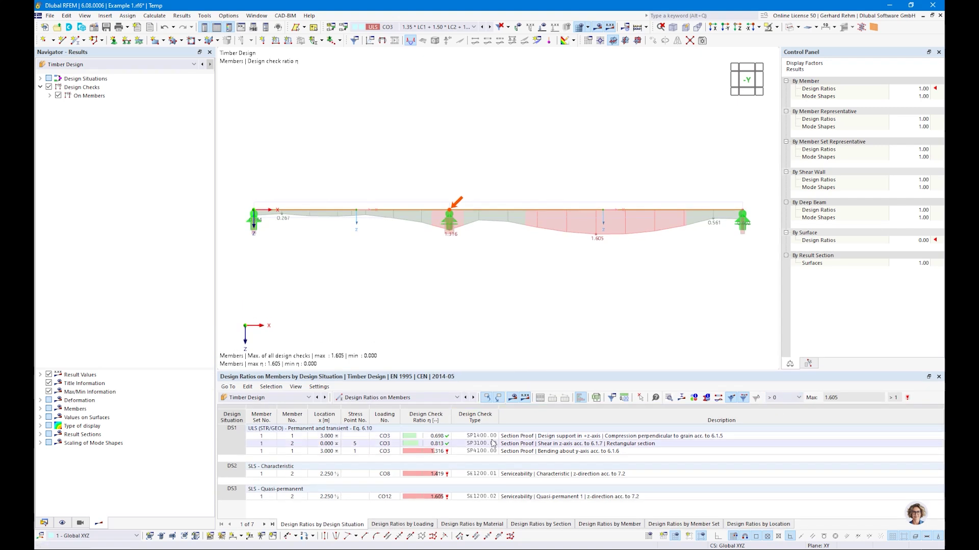
pyautogui.click(517, 437)
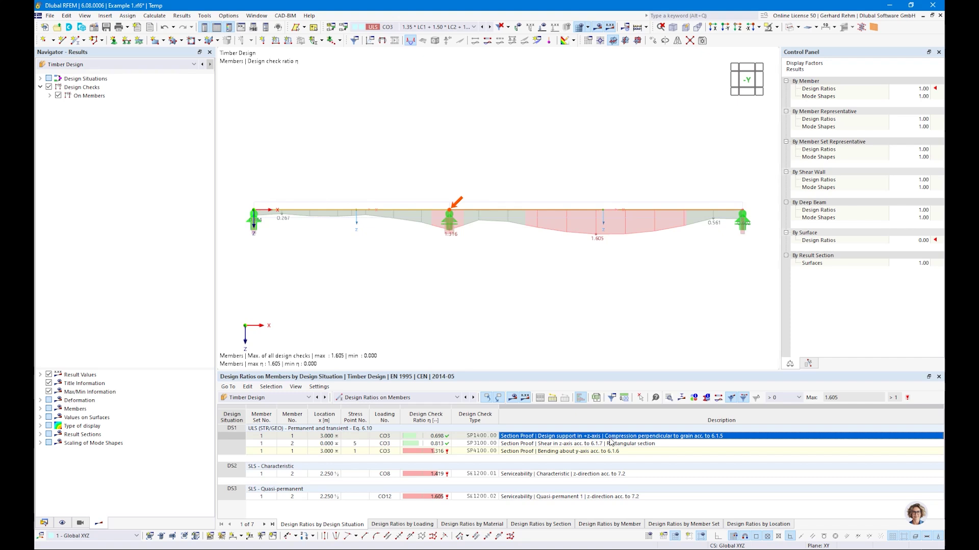
pyautogui.click(566, 444)
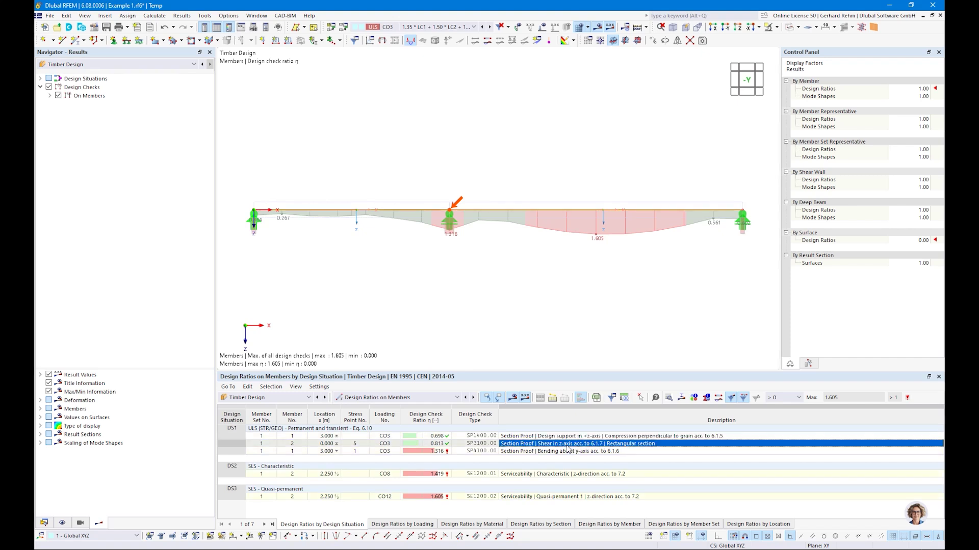
pyautogui.click(533, 453)
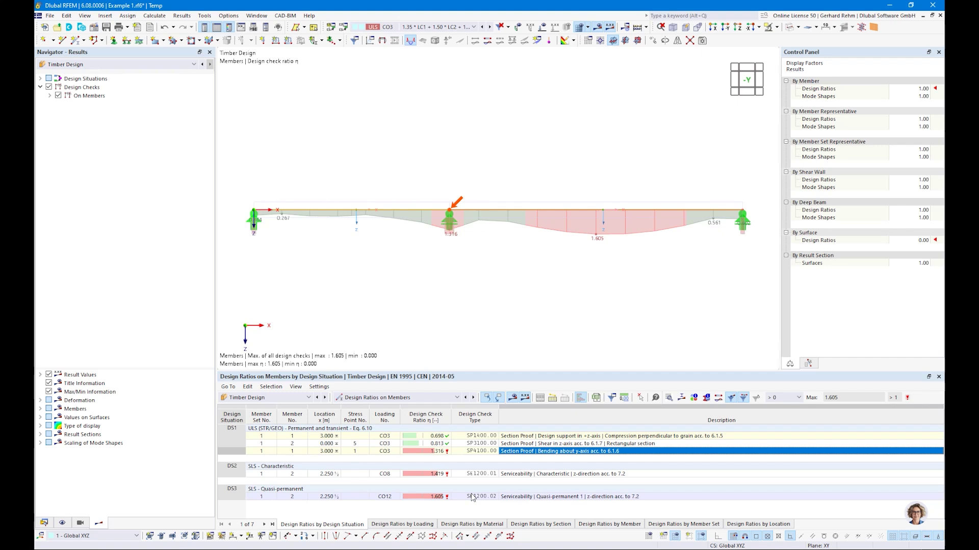
pyautogui.click(50, 96)
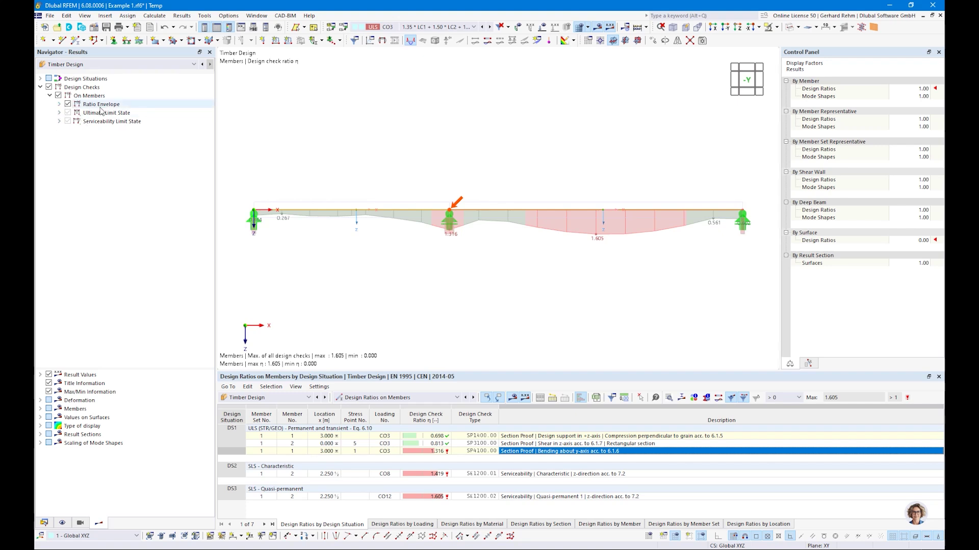
# Set the Ratio Envelope to selected design checks and toggle ULS and SLS checks in the ratio diagram
pyautogui.click(60, 104)
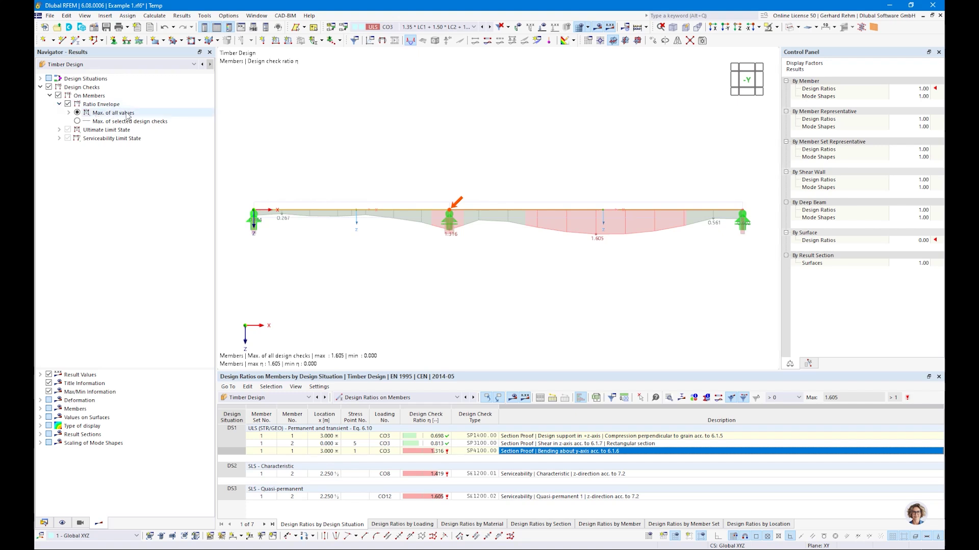
pyautogui.click(77, 121)
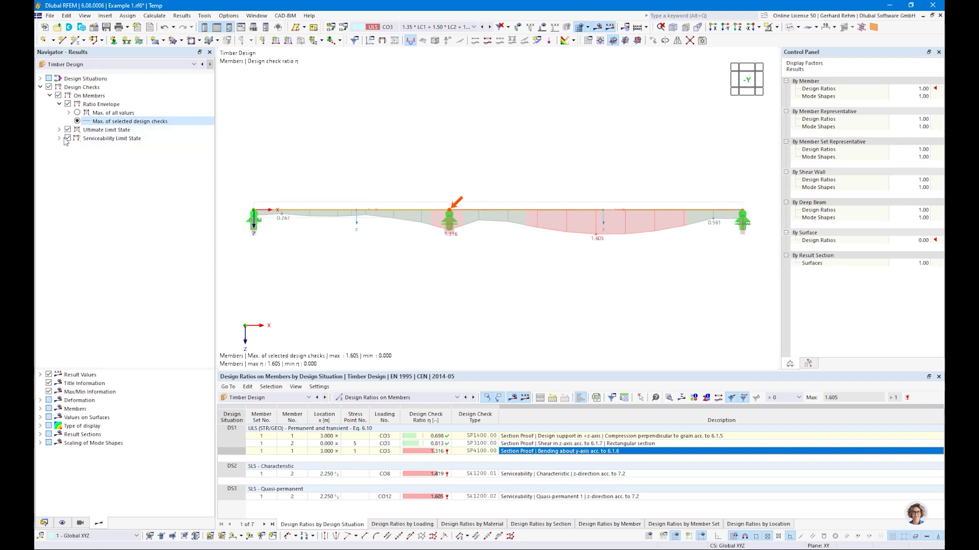
pyautogui.click(67, 139)
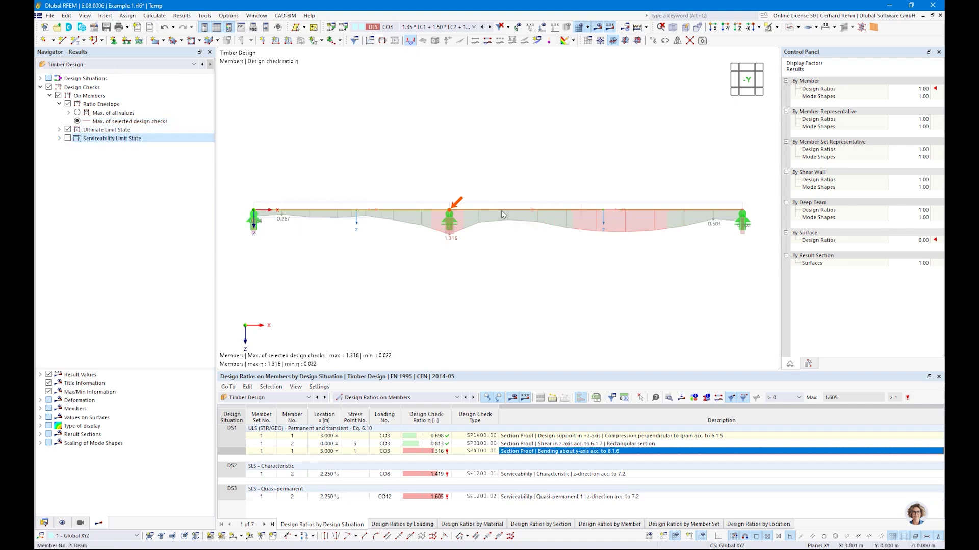
pyautogui.click(68, 129)
pyautogui.click(68, 138)
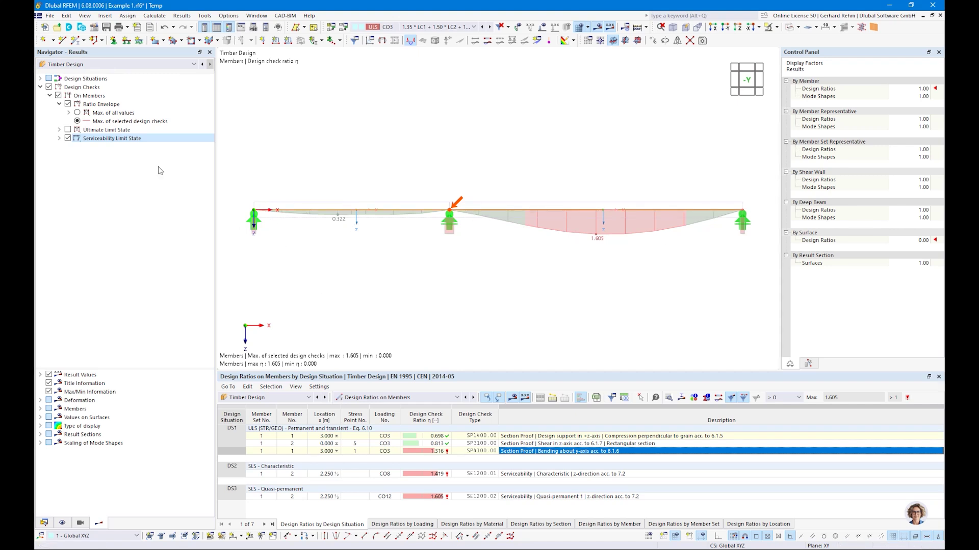
pyautogui.click(68, 130)
# Exclude SLS checks and toggle the individual ULS checks SP1400.00, SP3100.00 and SP4100.00 in the diagram
pyautogui.click(59, 130)
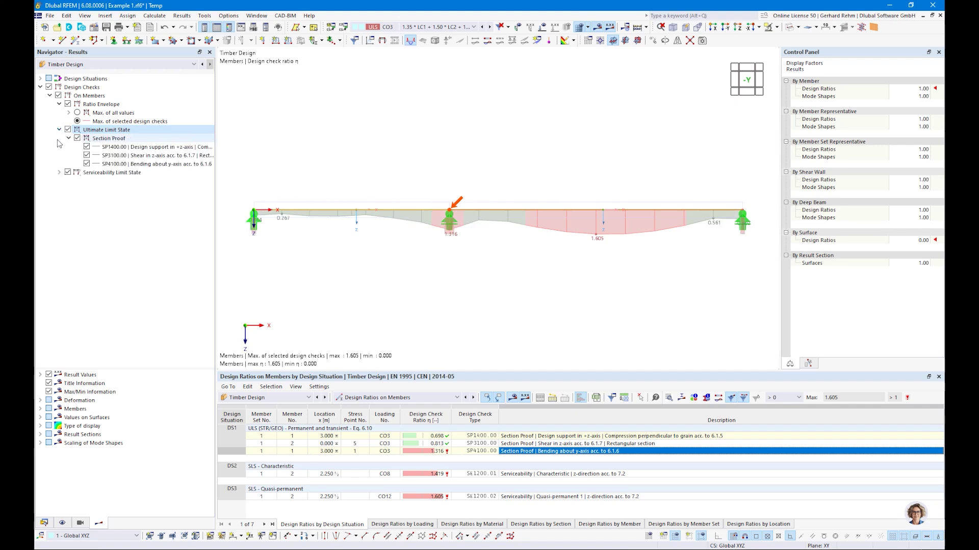
pyautogui.click(68, 172)
pyautogui.click(86, 147)
pyautogui.click(87, 155)
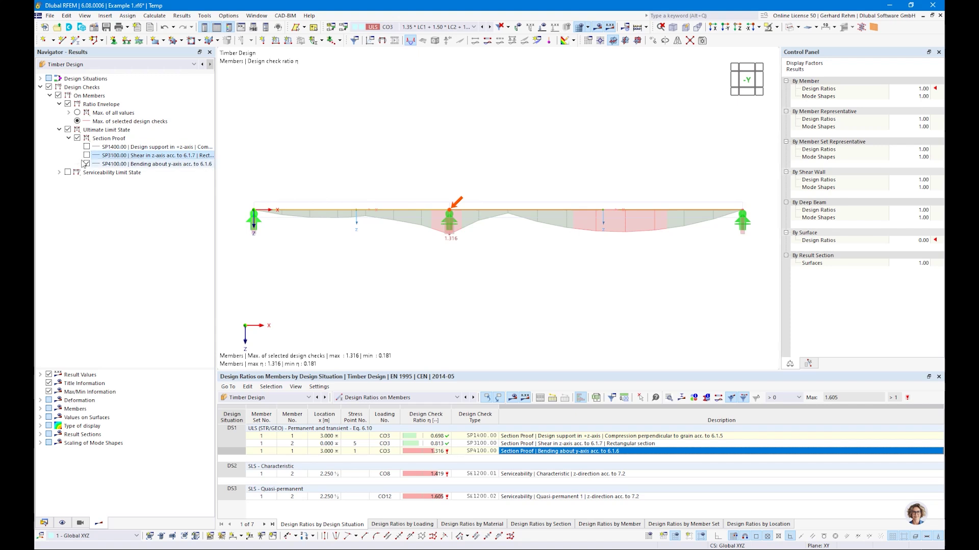
pyautogui.press('Down')
pyautogui.press('space')
pyautogui.press('Up')
pyautogui.press('space')
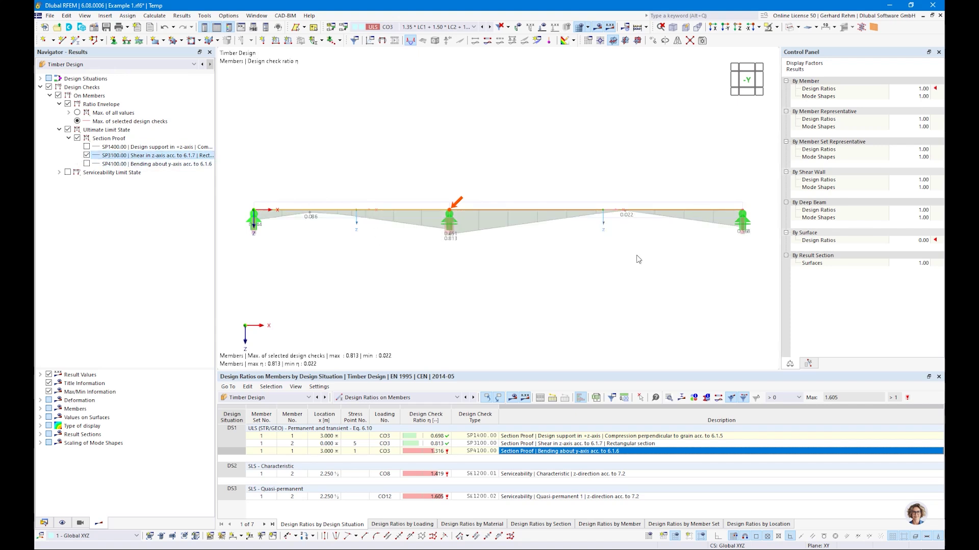
pyautogui.click(87, 156)
pyautogui.click(86, 147)
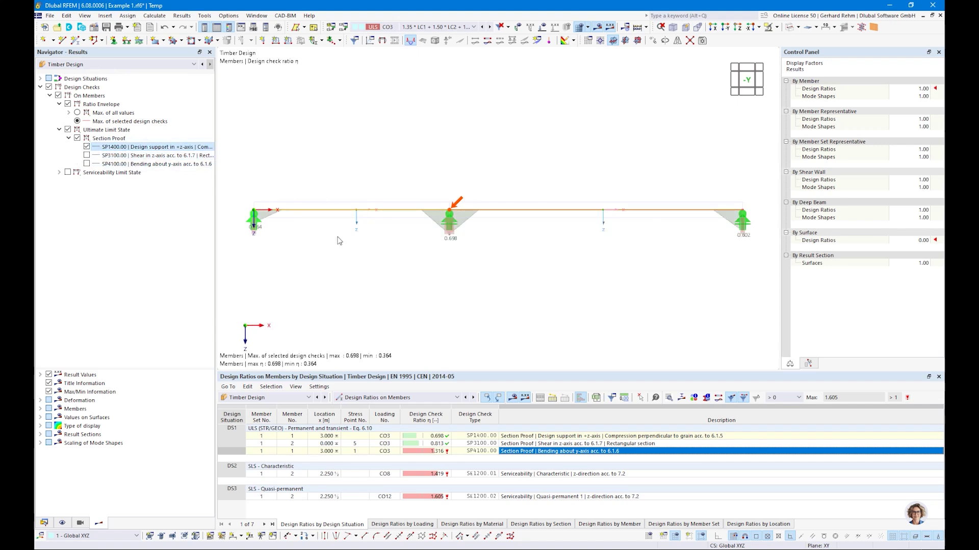
pyautogui.click(86, 147)
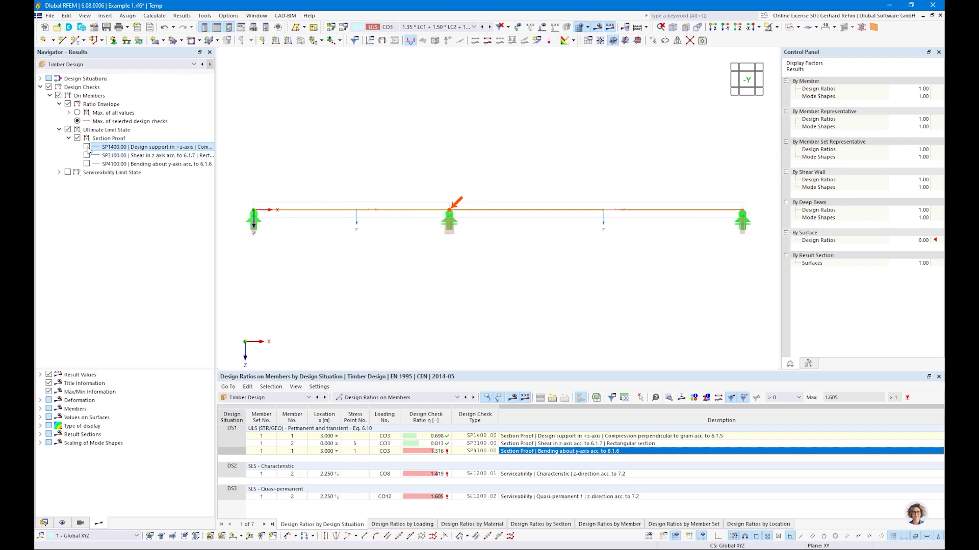
# Reset the envelope to Max. of all values and open the SP4100 bending check details
pyautogui.click(77, 113)
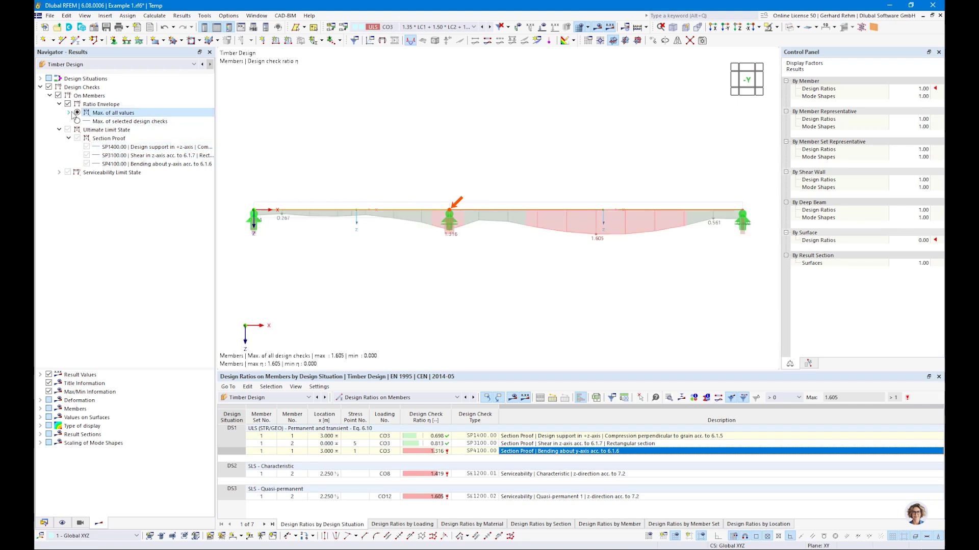
pyautogui.click(59, 104)
pyautogui.click(59, 112)
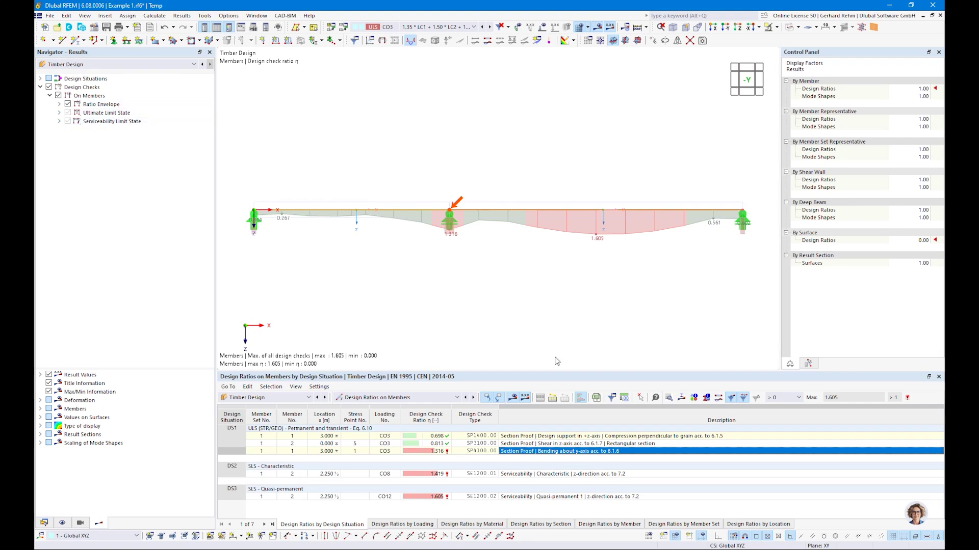
pyautogui.doubleClick(518, 452)
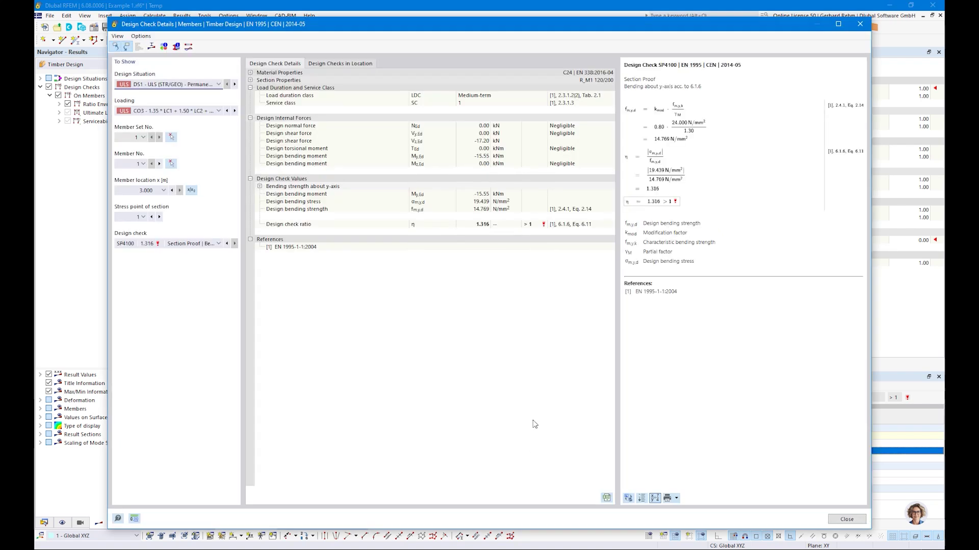
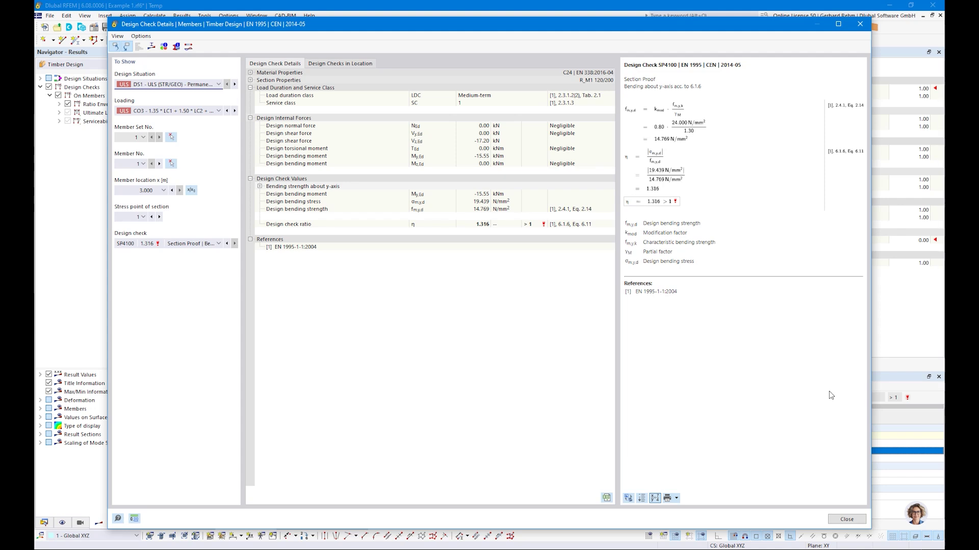
# Close the bending check details and return to the design ratios table, maximum 1.605
pyautogui.click(846, 520)
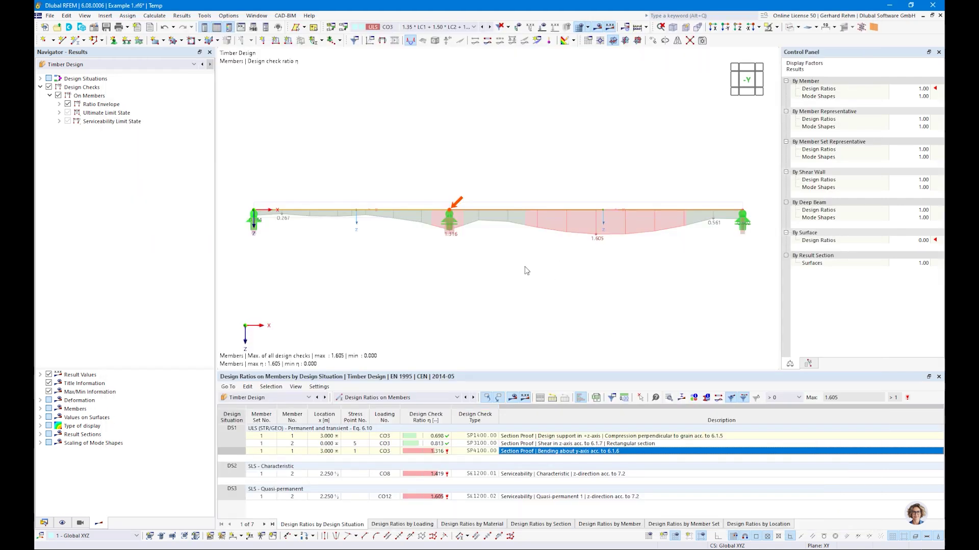
pyautogui.scroll(-1, 526, 271)
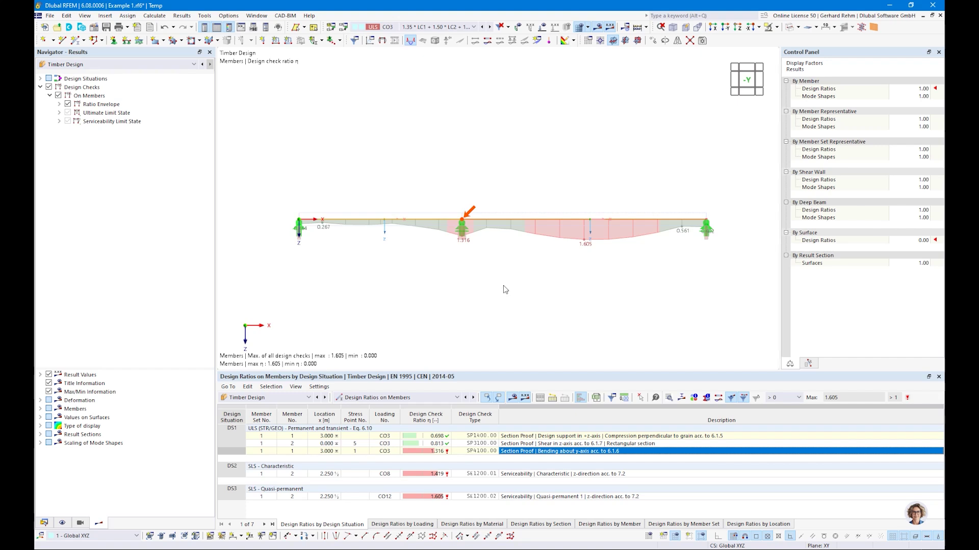
# Switch the table to Input Data and select section R_M1 120/200 in the model tree
pyautogui.click(357, 398)
pyautogui.click(356, 406)
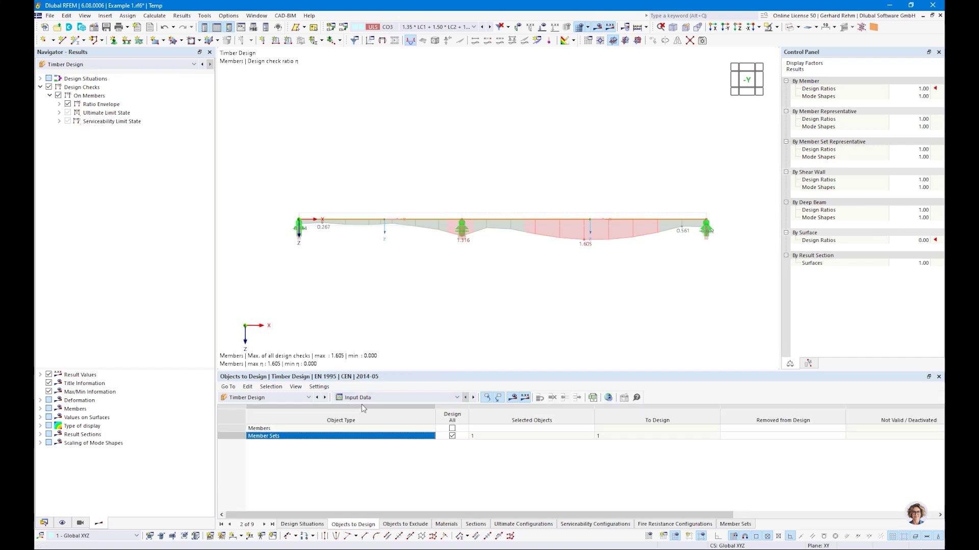
pyautogui.click(44, 523)
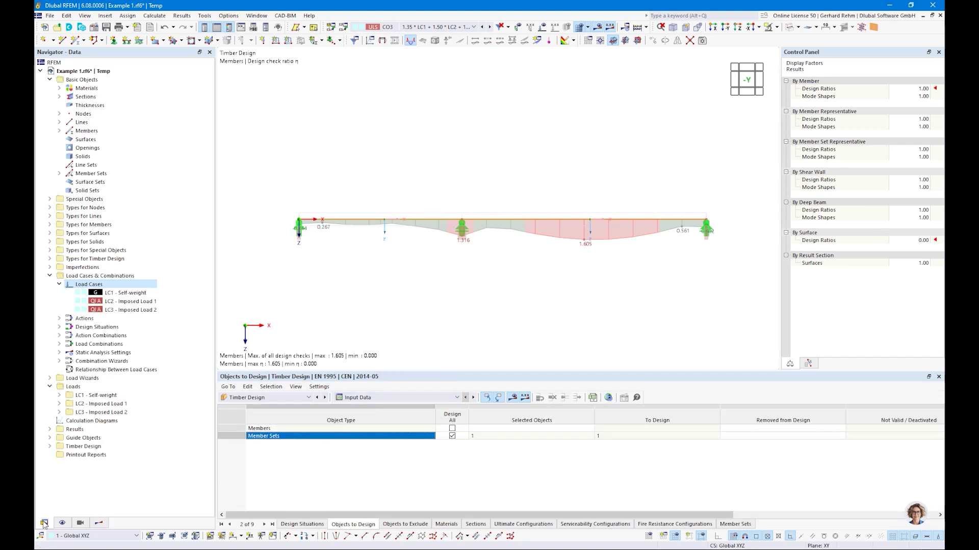
pyautogui.click(59, 97)
pyautogui.click(104, 105)
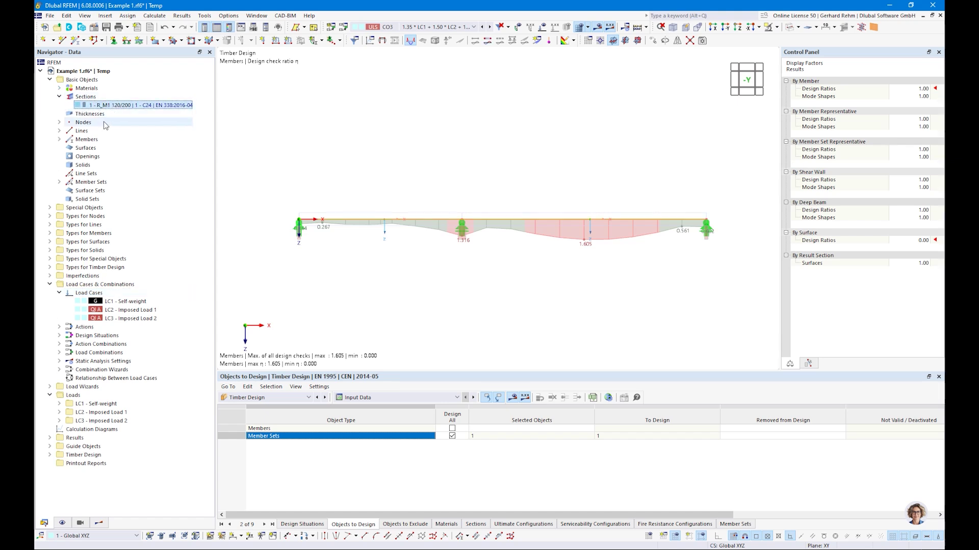
# Show the Sections input tab and expand Use Other Section for Design for row 1
pyautogui.click(363, 397)
pyautogui.click(358, 406)
pyautogui.click(475, 525)
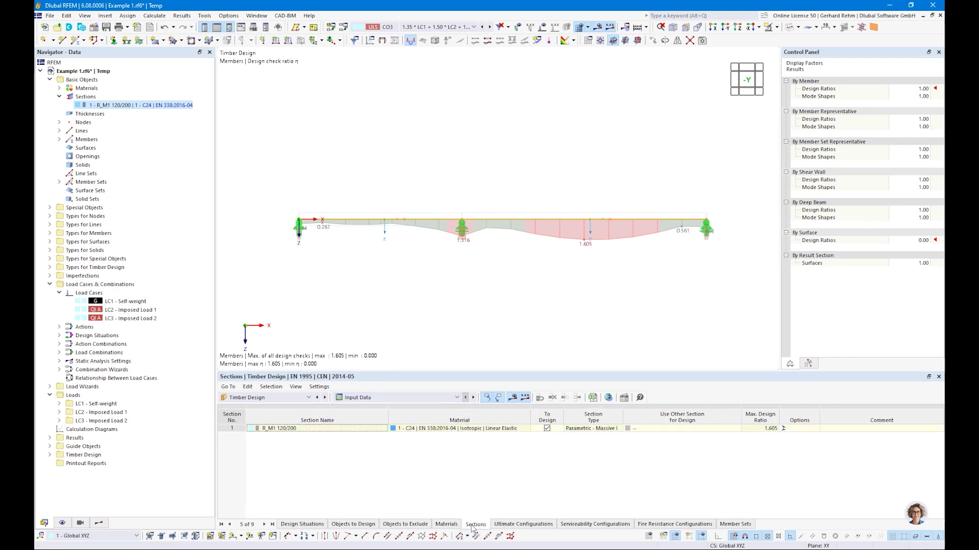
pyautogui.click(708, 428)
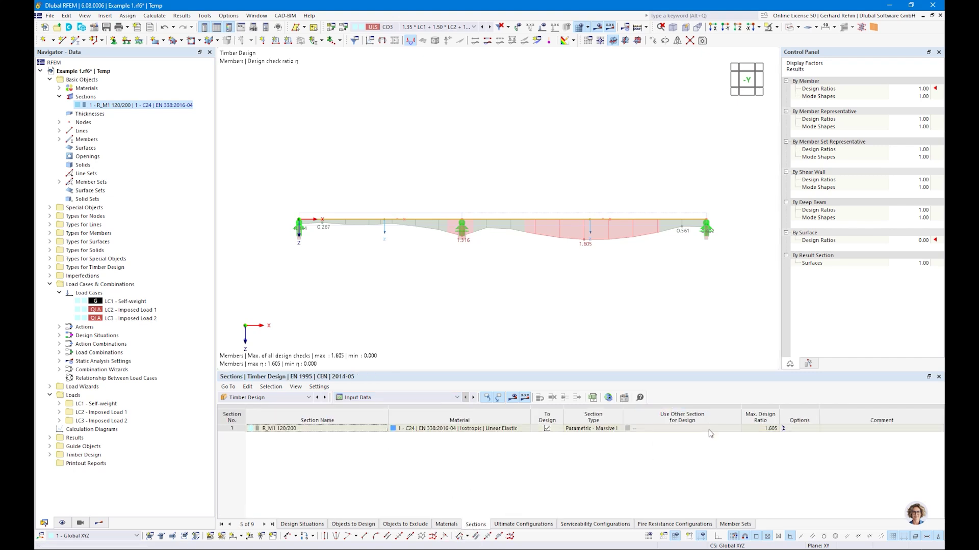
pyautogui.click(730, 429)
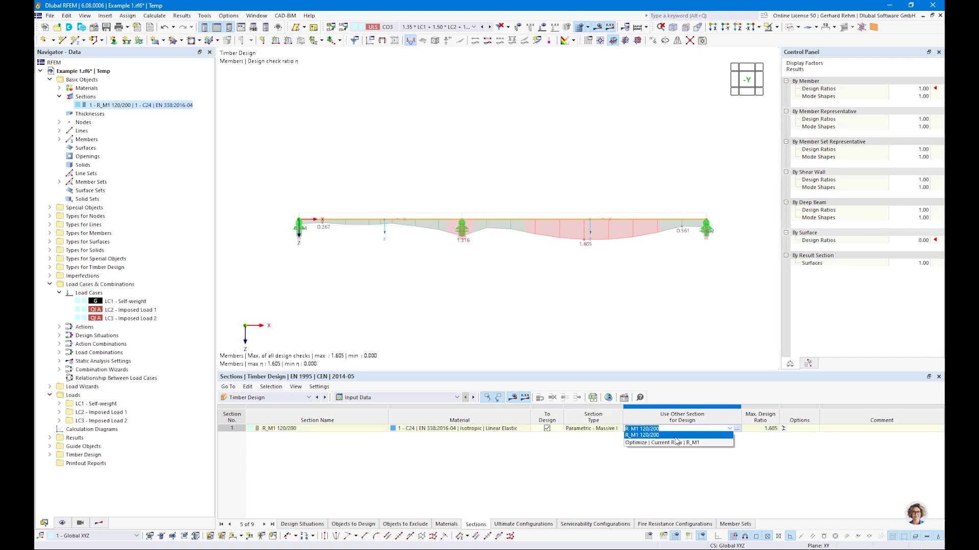
# Optimize height h of R_M1 120/200 from 200 to 300 mm with a 200 mm step
pyautogui.click(635, 443)
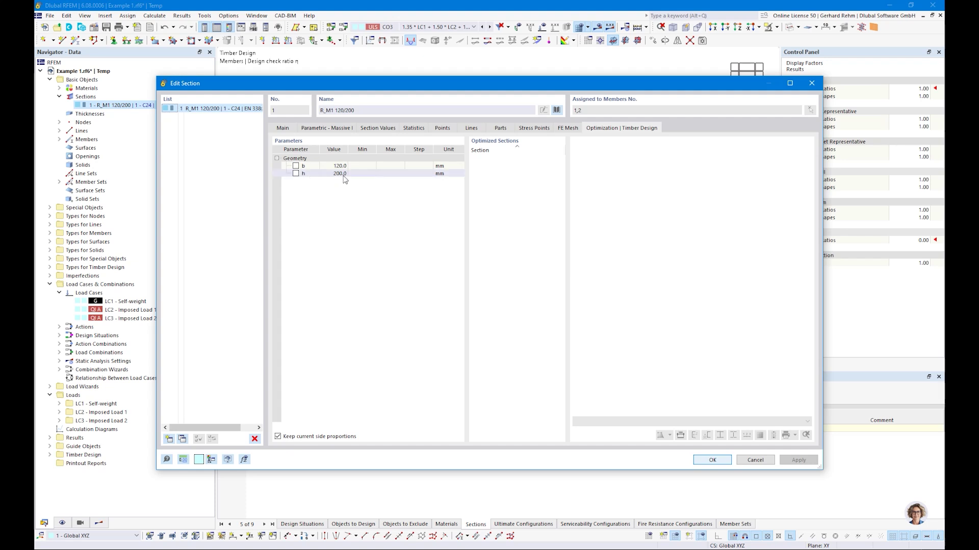
pyautogui.moveTo(299, 90); pyautogui.dragTo(329, 118)
pyautogui.click(299, 208)
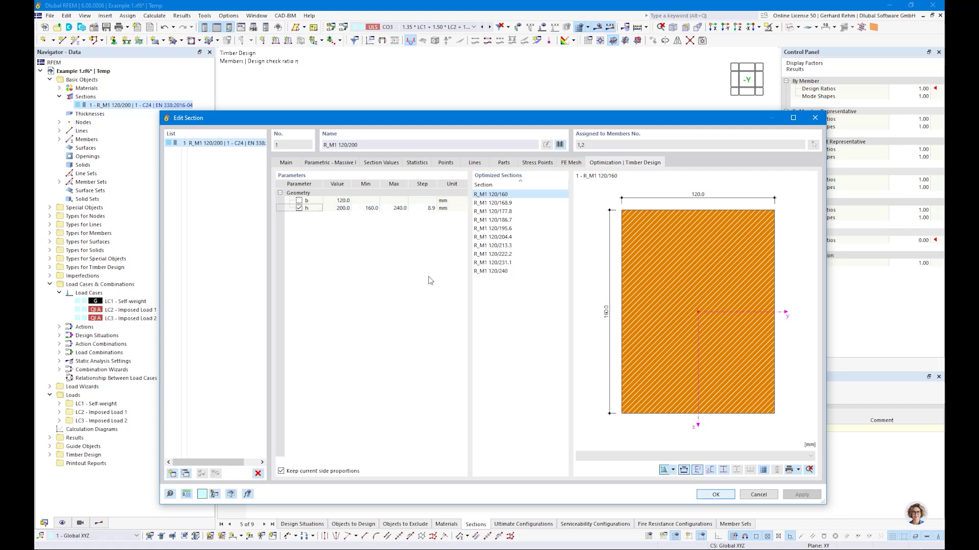
pyautogui.doubleClick(365, 208)
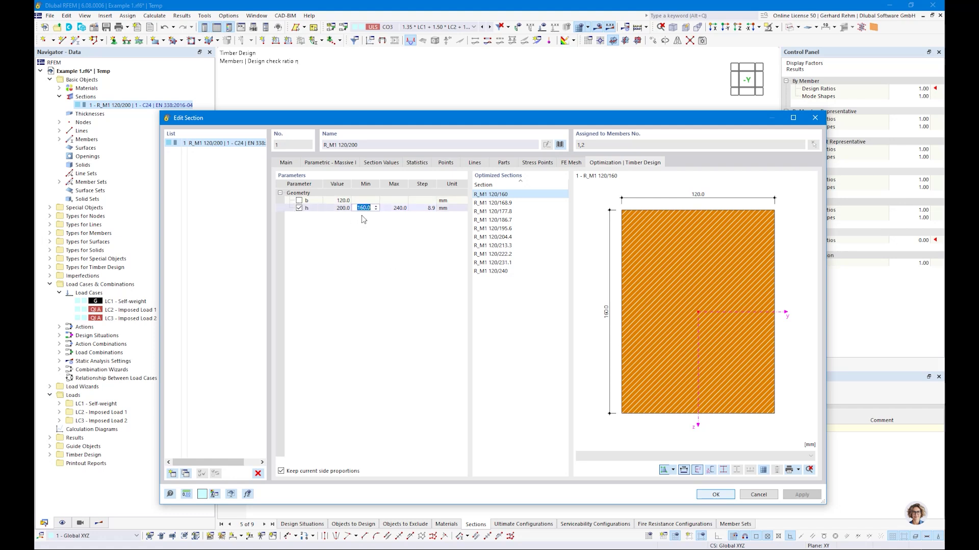
pyautogui.write('200')
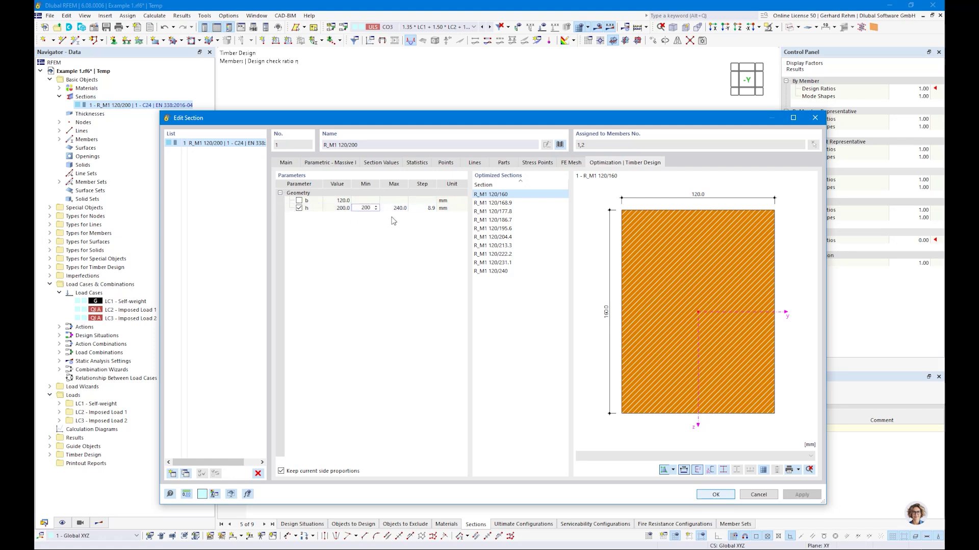
pyautogui.click(393, 208)
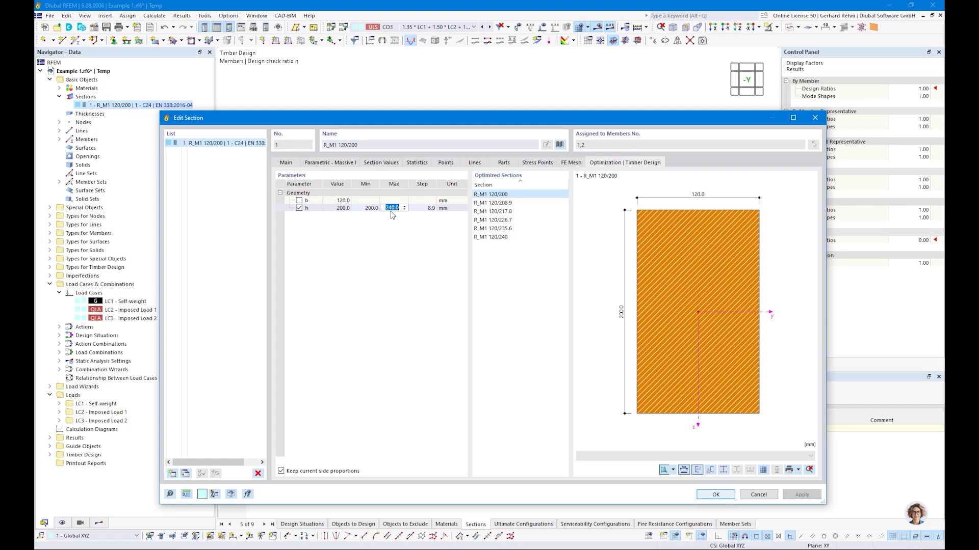
pyautogui.write('300')
pyautogui.click(421, 208)
pyautogui.press('Return')
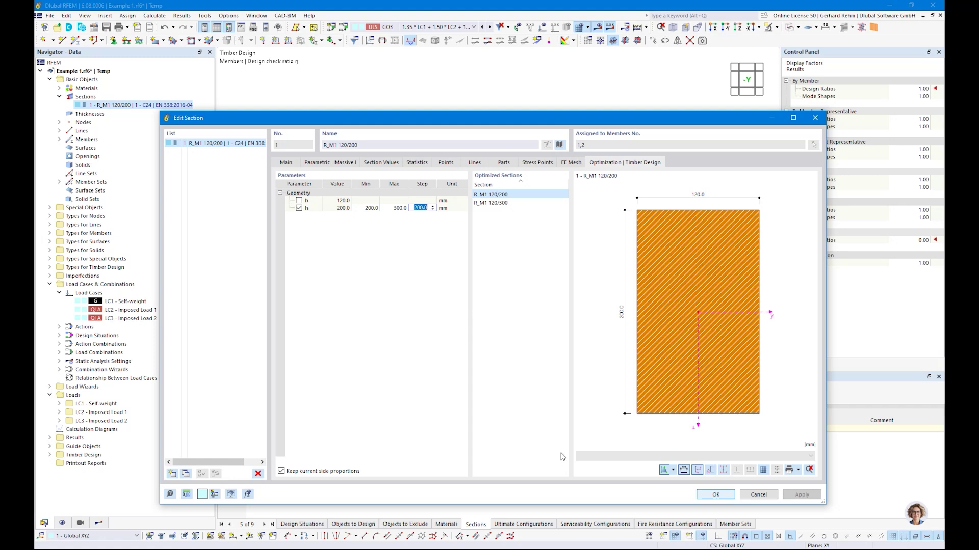
pyautogui.click(705, 495)
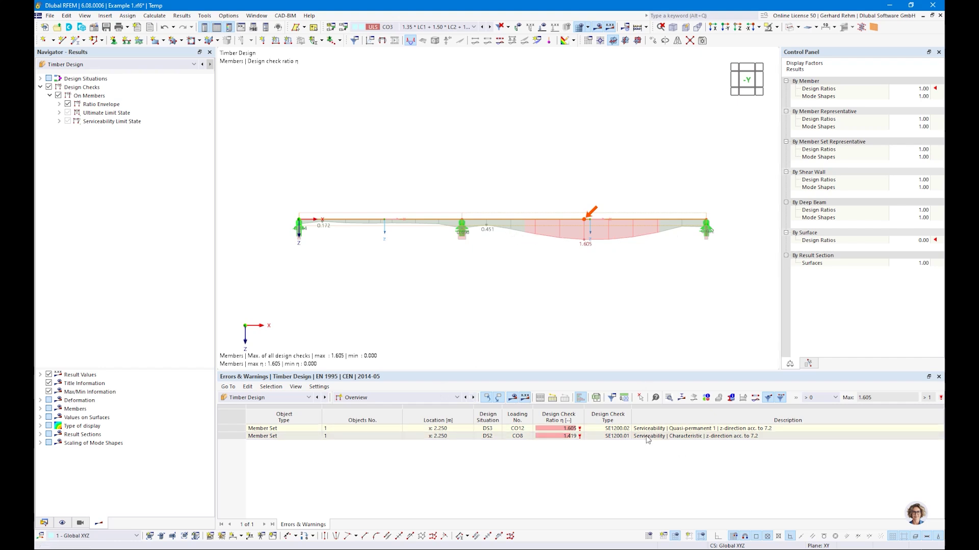
# Display the maximum of selected design checks, excluding Serviceability Limit State (maximum 0.698)
pyautogui.click(59, 104)
pyautogui.click(77, 121)
pyautogui.click(68, 139)
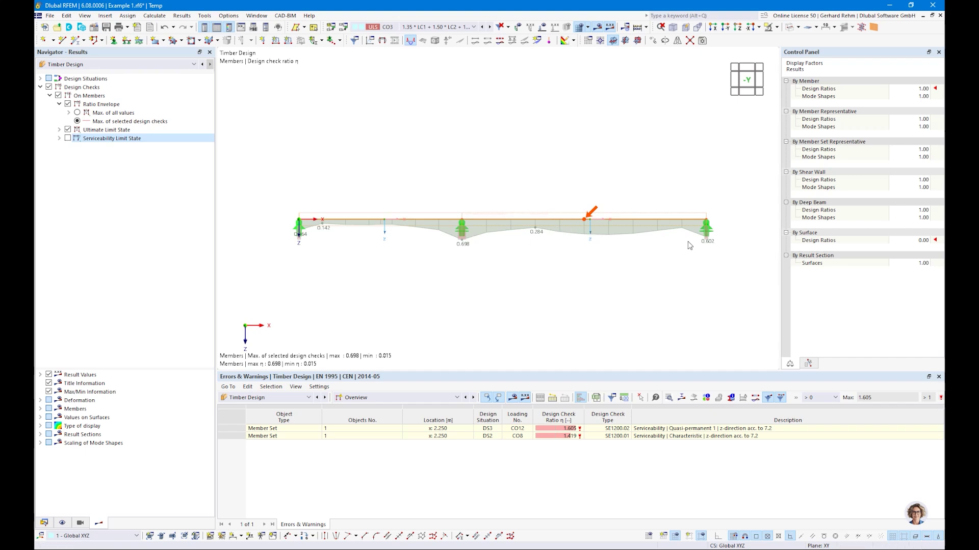
# Return the table to the Sections input data showing R_M1 120/300 as the design section
pyautogui.click(45, 523)
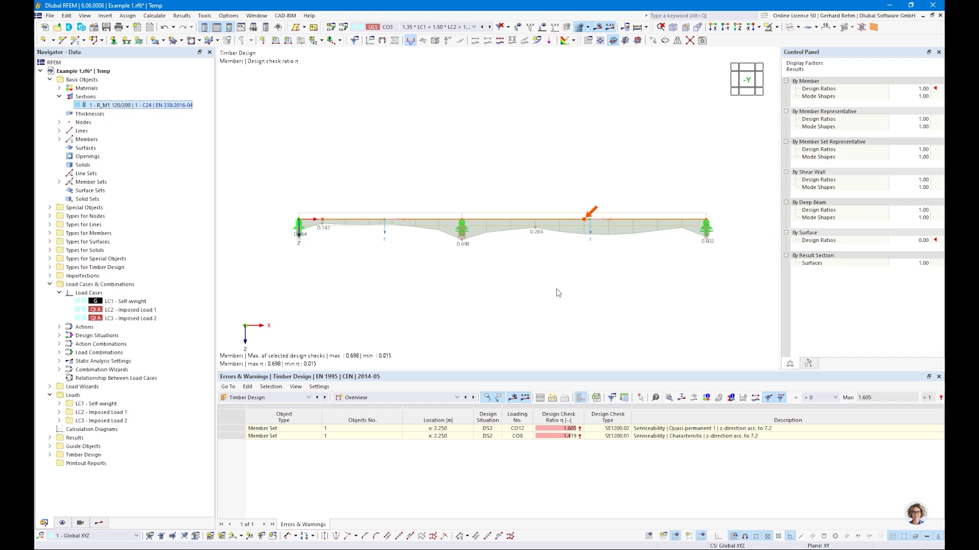
pyautogui.click(356, 398)
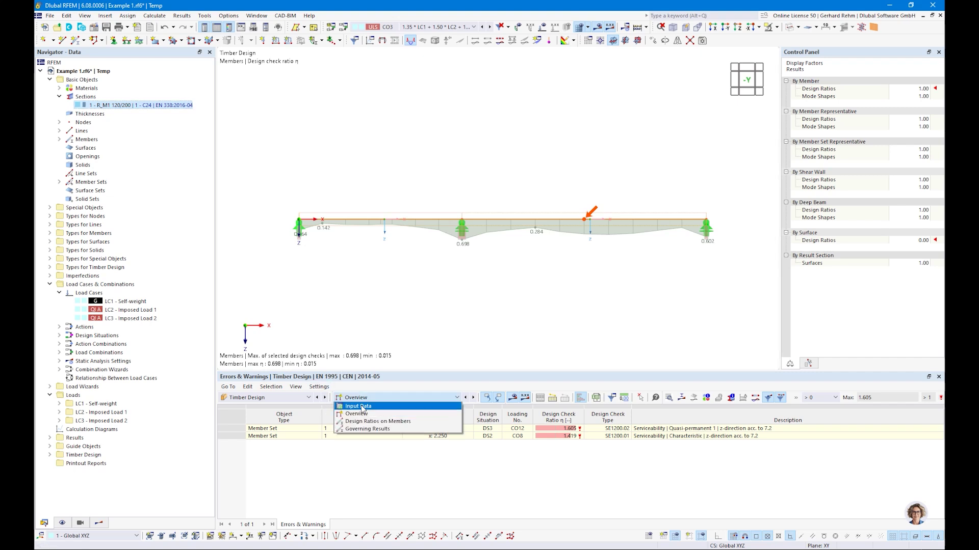
pyautogui.click(360, 406)
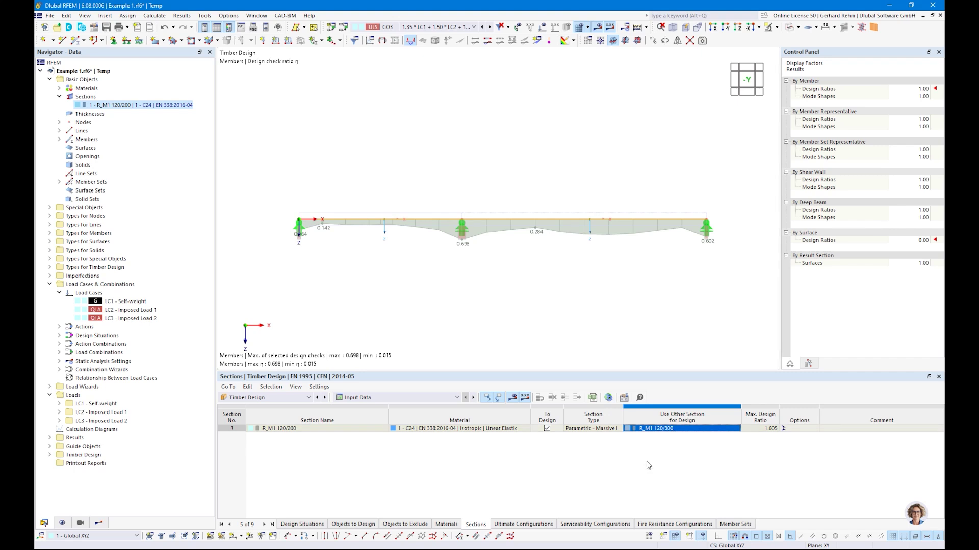
# Review the SP4100 bending check at 3.000 m (R_M1 120/300, ratio 0.585) in Design Ratios on Members
pyautogui.click(651, 428)
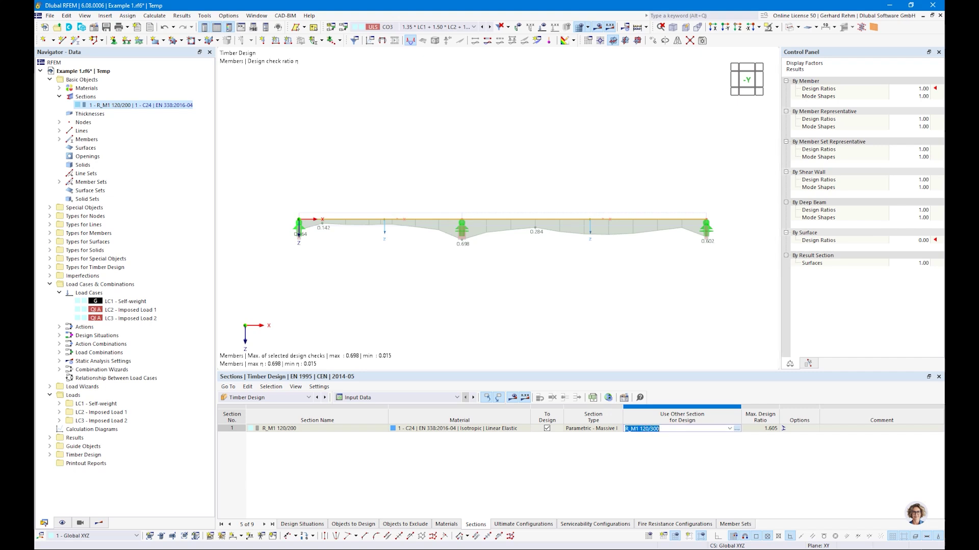
pyautogui.click(392, 398)
pyautogui.click(368, 421)
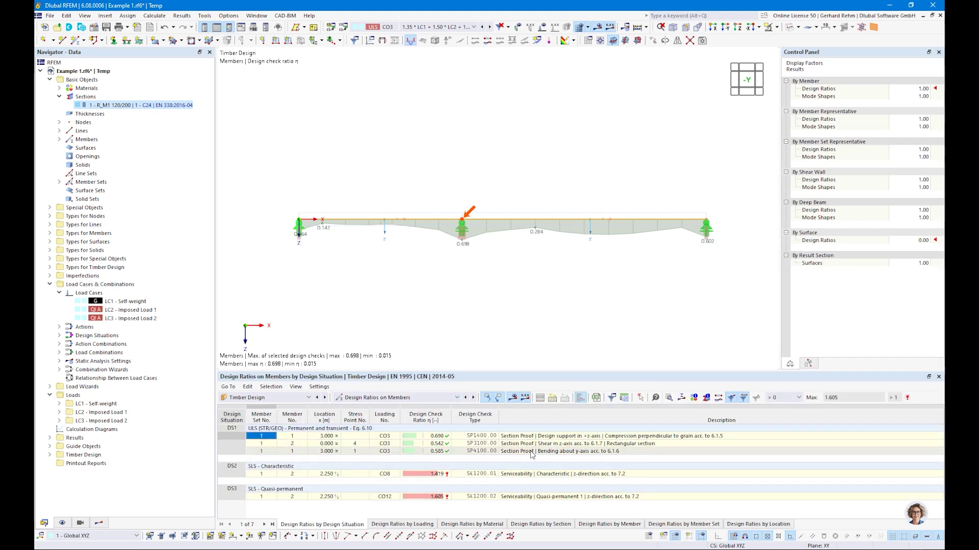
pyautogui.click(531, 452)
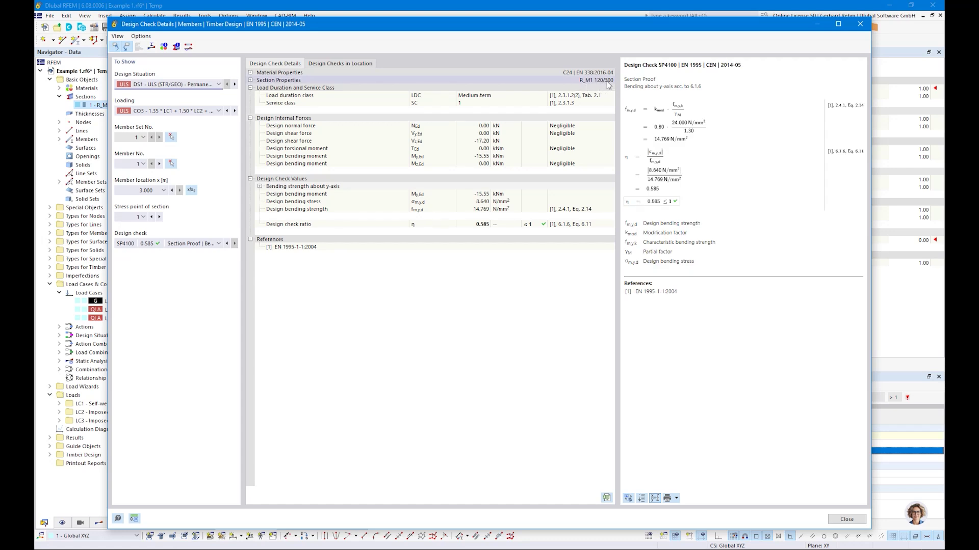
pyautogui.click(860, 24)
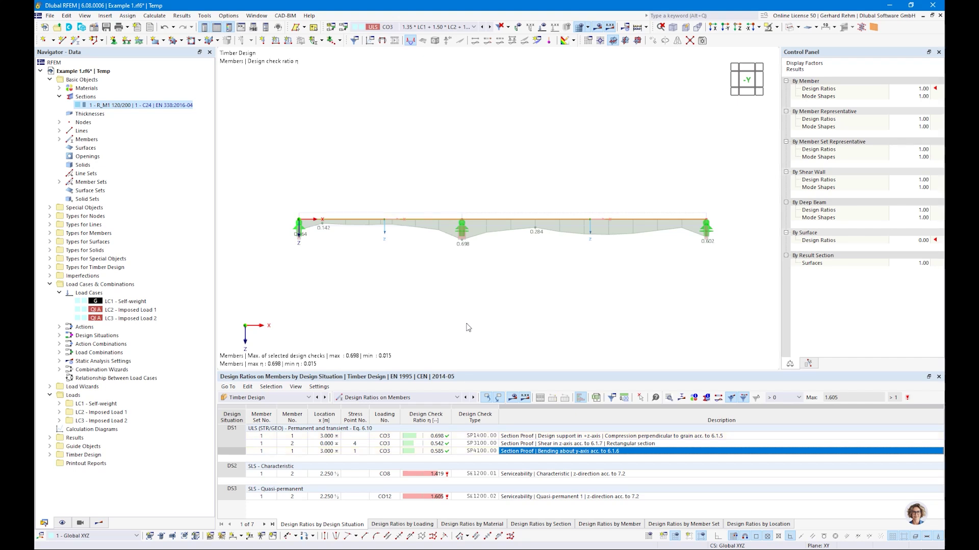
# Open section R_M1 120/200 without changes and review the bending about y-axis check details
pyautogui.doubleClick(118, 106)
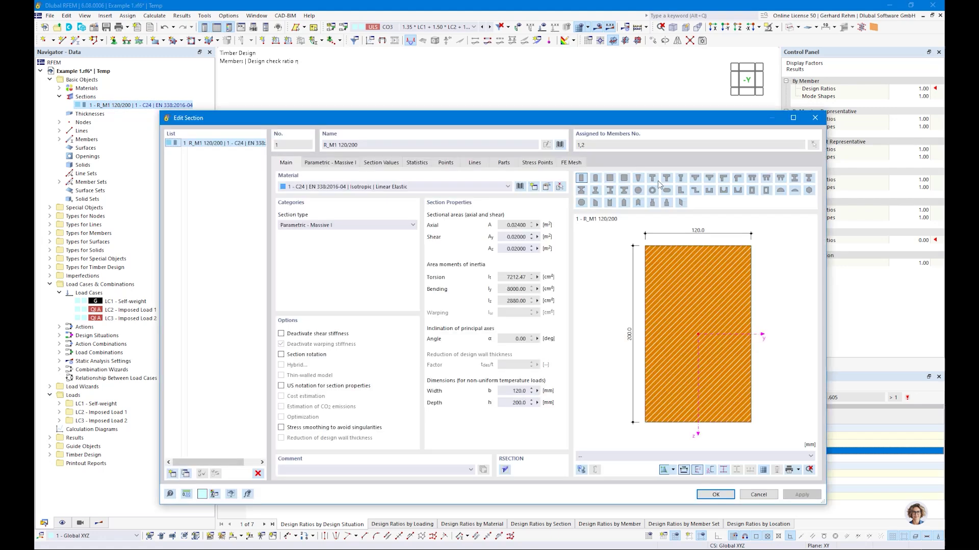
pyautogui.click(814, 117)
pyautogui.click(516, 453)
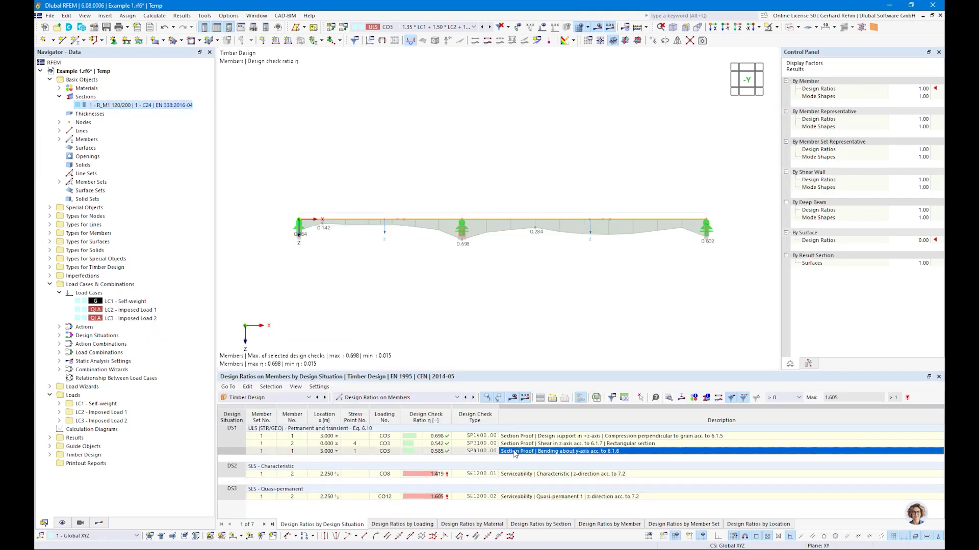
pyautogui.doubleClick(515, 452)
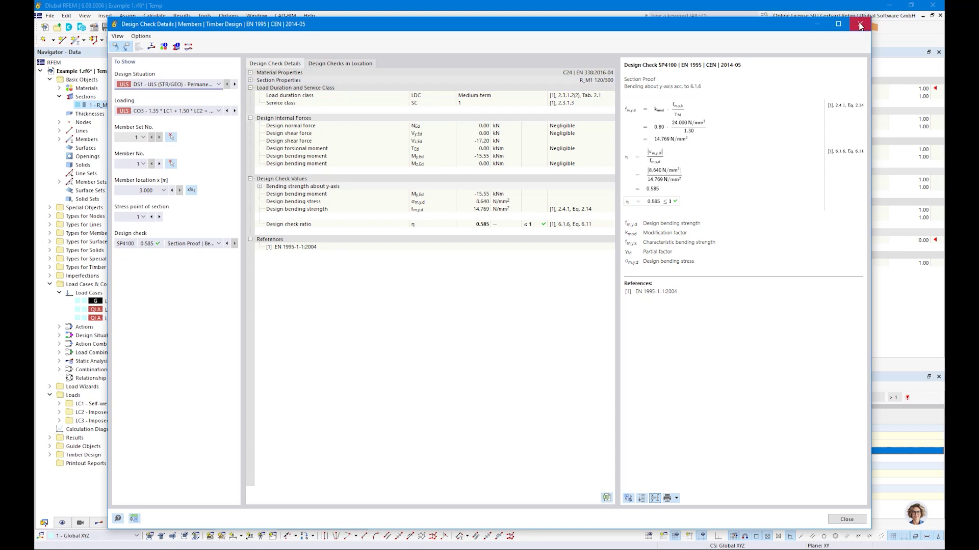
pyautogui.click(859, 25)
# Set the Parametric - Massive I height h to 280 mm and recalculate the timber design
pyautogui.doubleClick(119, 105)
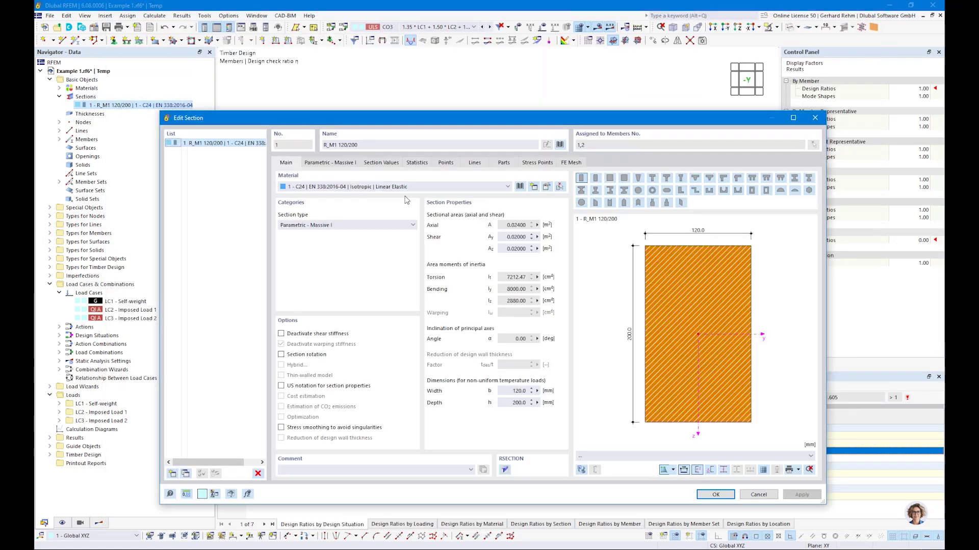
pyautogui.click(329, 164)
pyautogui.click(350, 199)
pyautogui.write('280')
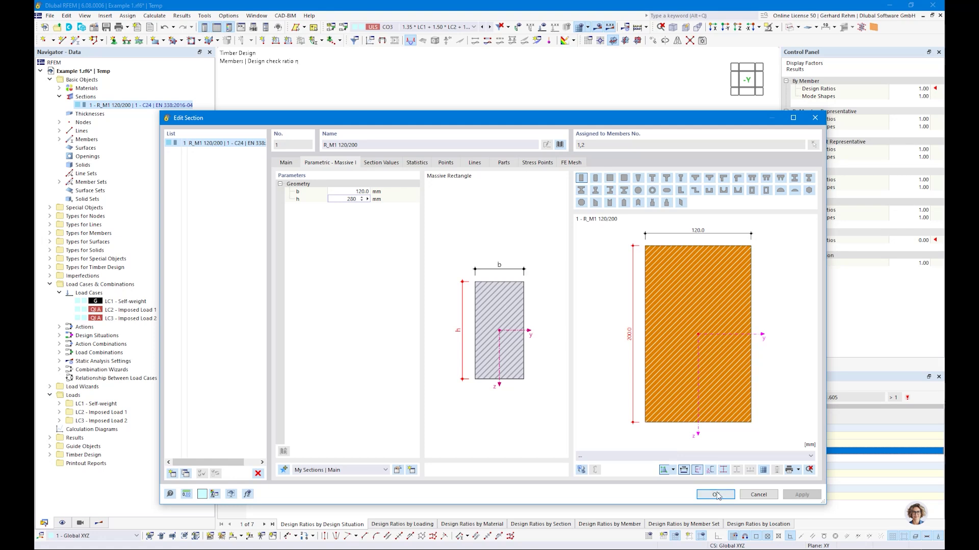
pyautogui.click(716, 495)
pyautogui.click(513, 398)
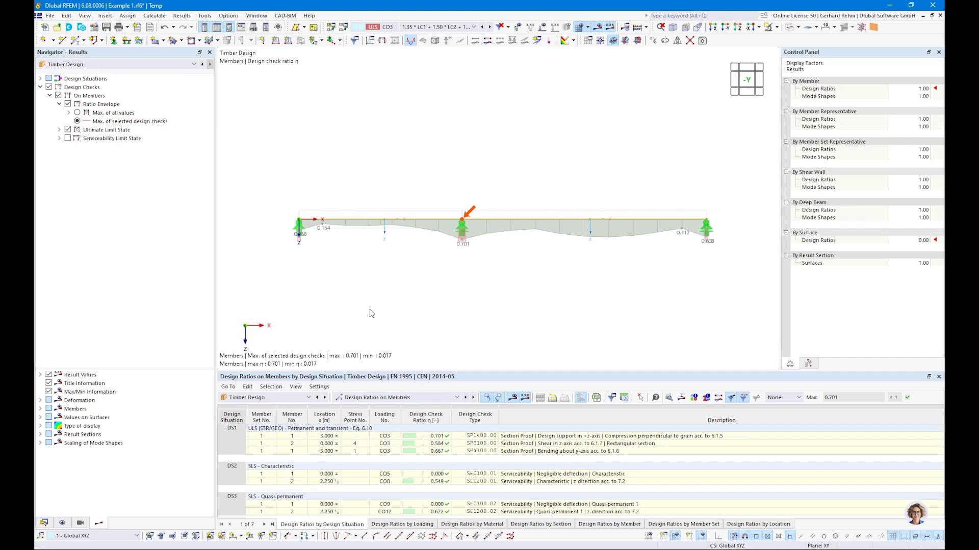
# Set R_M1 120/280's Use Other Section for Design to Optimize | Current Row
pyautogui.click(400, 398)
pyautogui.click(367, 403)
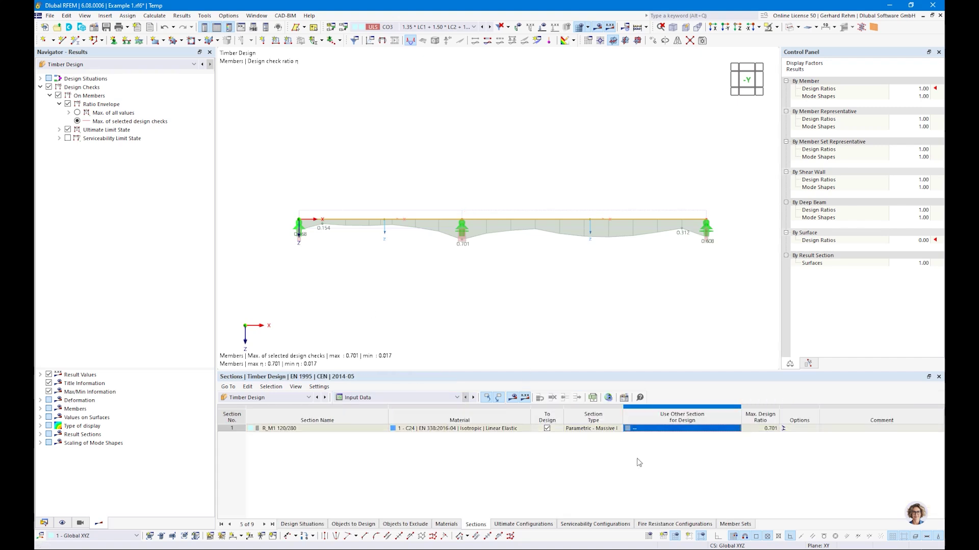
pyautogui.click(712, 429)
pyautogui.click(730, 429)
pyautogui.click(650, 445)
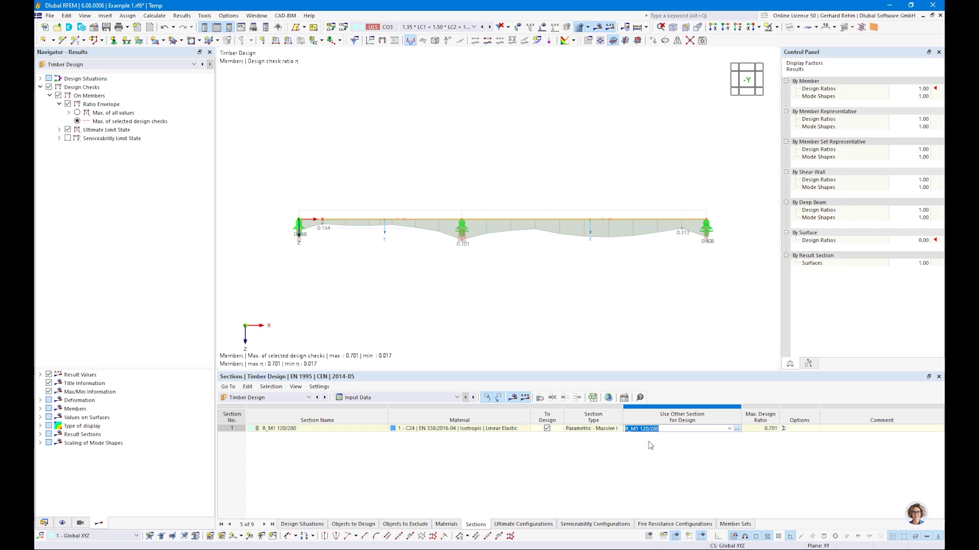
# Optimize depth h from 200 to 300 mm in 20 mm steps and accept
pyautogui.click(300, 210)
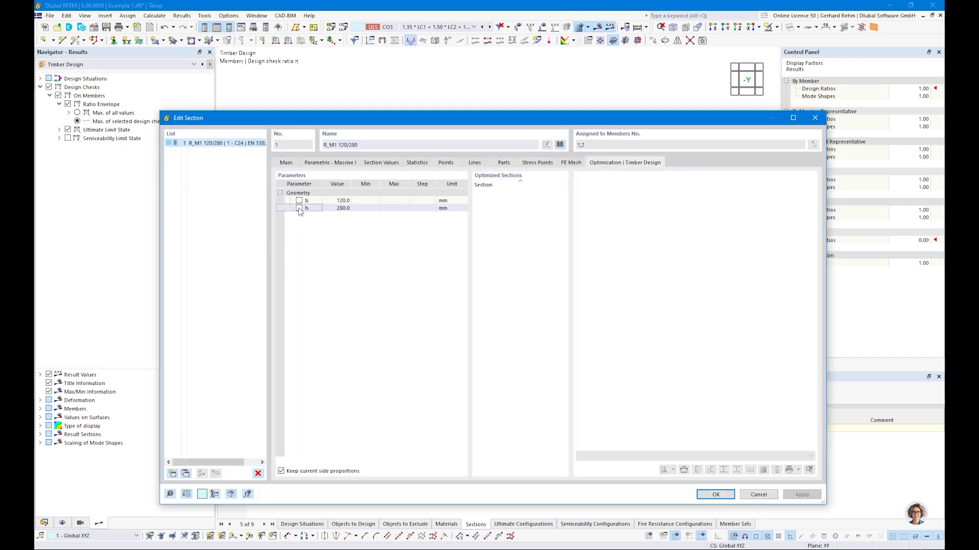
pyautogui.click(299, 208)
pyautogui.click(363, 209)
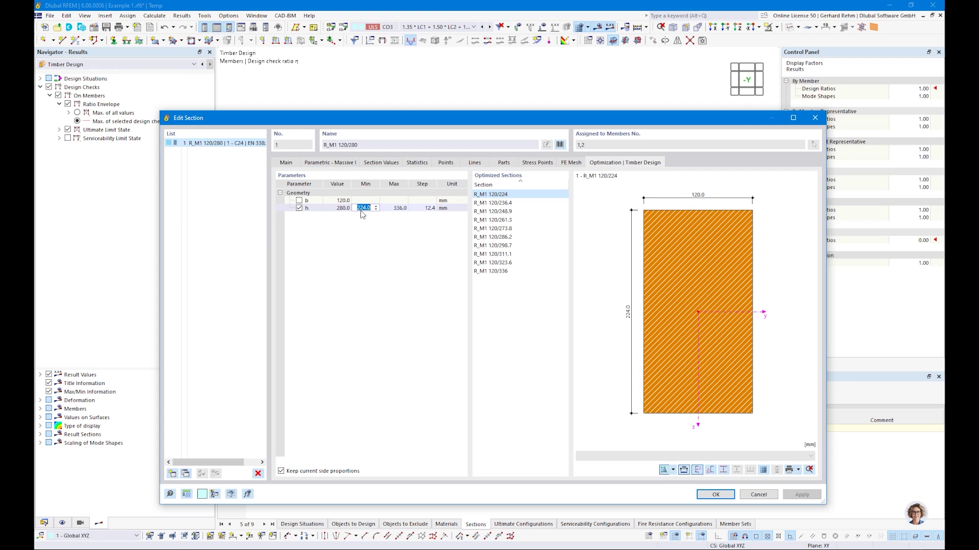
pyautogui.press('Tab')
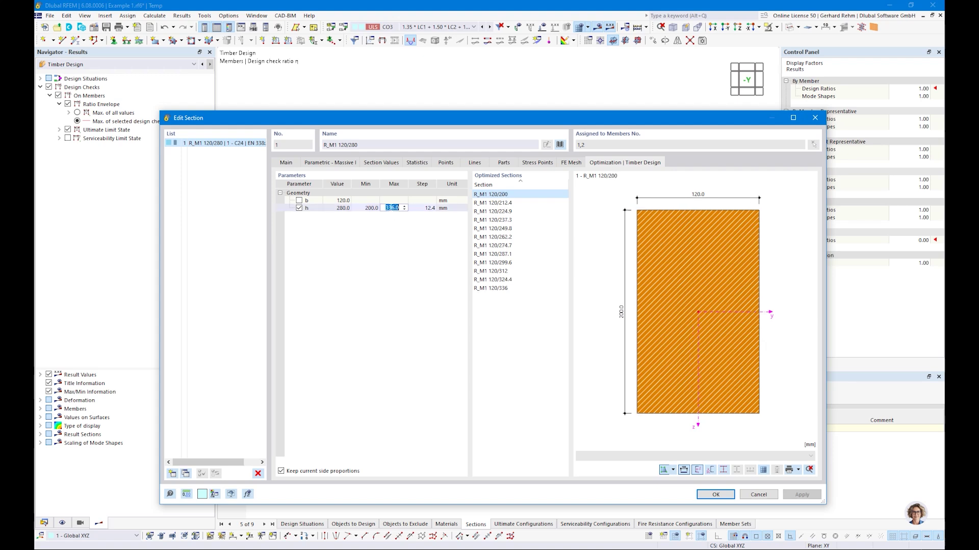
pyautogui.write('300')
pyautogui.press('Tab')
pyautogui.write('20')
pyautogui.press('Return')
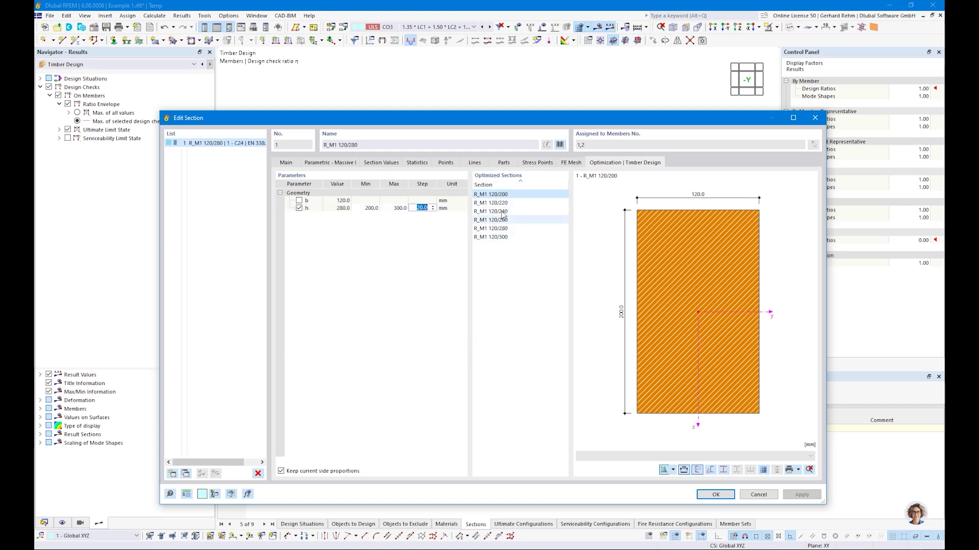
pyautogui.click(715, 494)
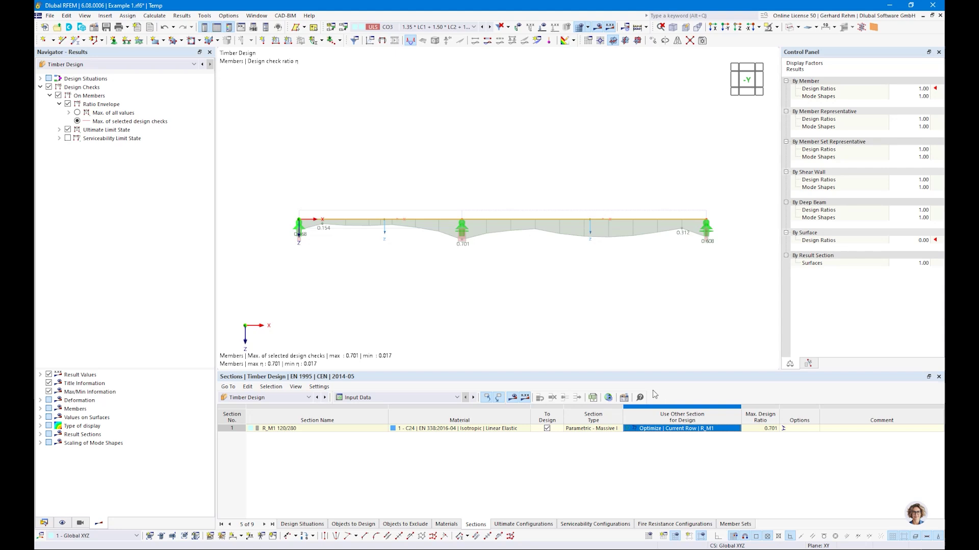
pyautogui.click(510, 397)
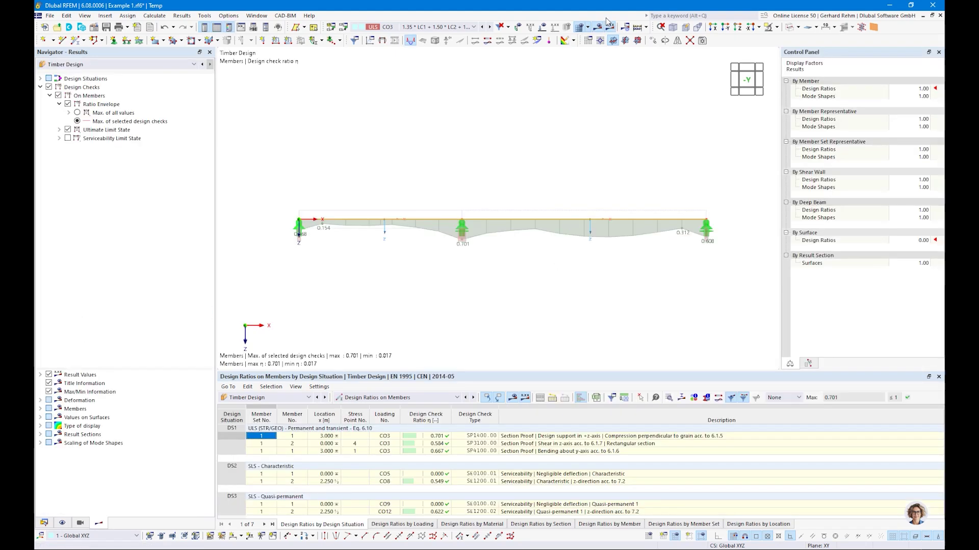
# Run the timber design calculation and list design ratios by member, maximum 0.908
pyautogui.click(646, 27)
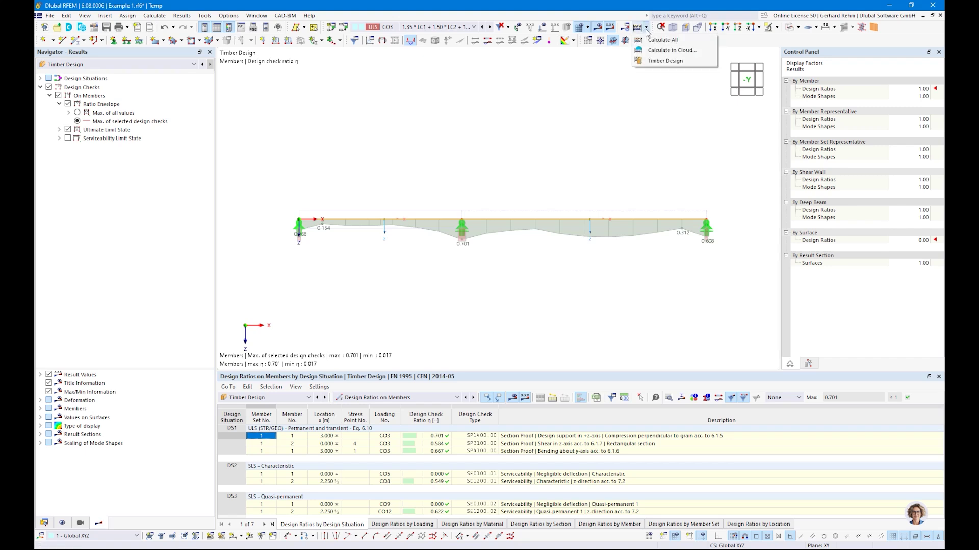
pyautogui.click(652, 61)
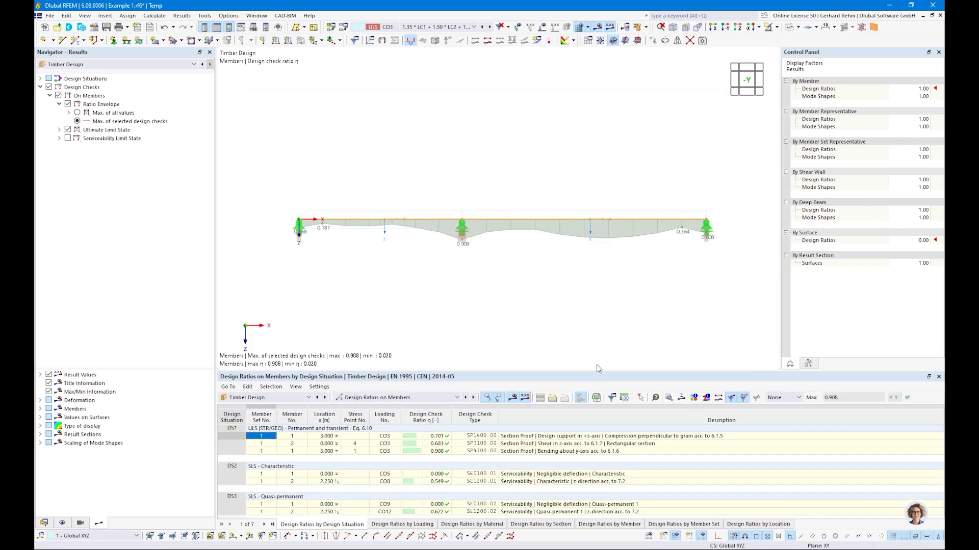
pyautogui.click(429, 453)
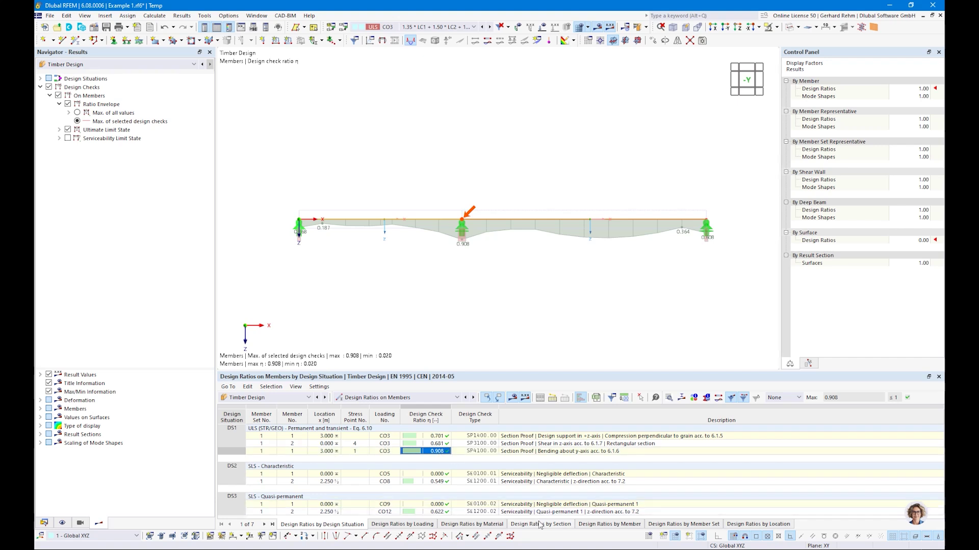
pyautogui.click(606, 525)
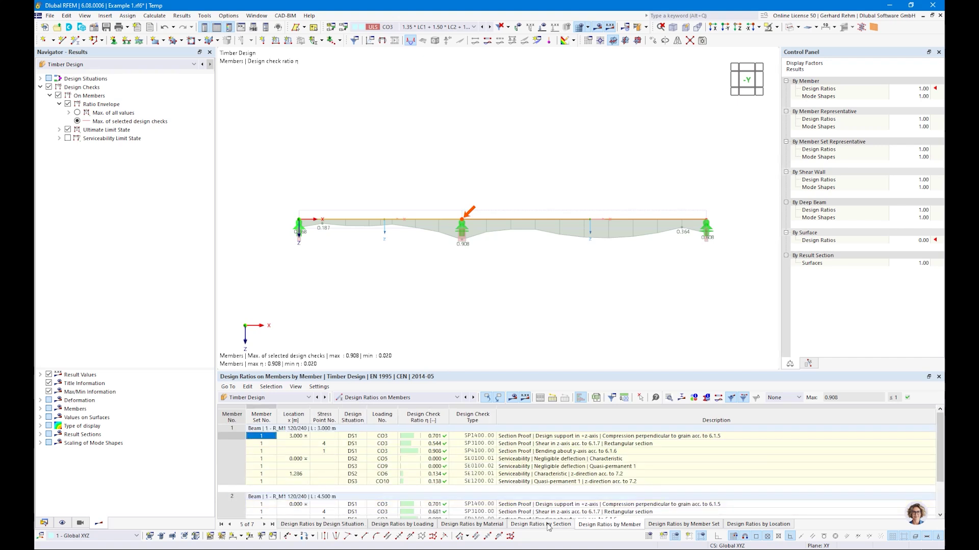
# View the Sections input showing R_M1 120/240 selected and include serviceability checks
pyautogui.click(372, 398)
pyautogui.click(366, 408)
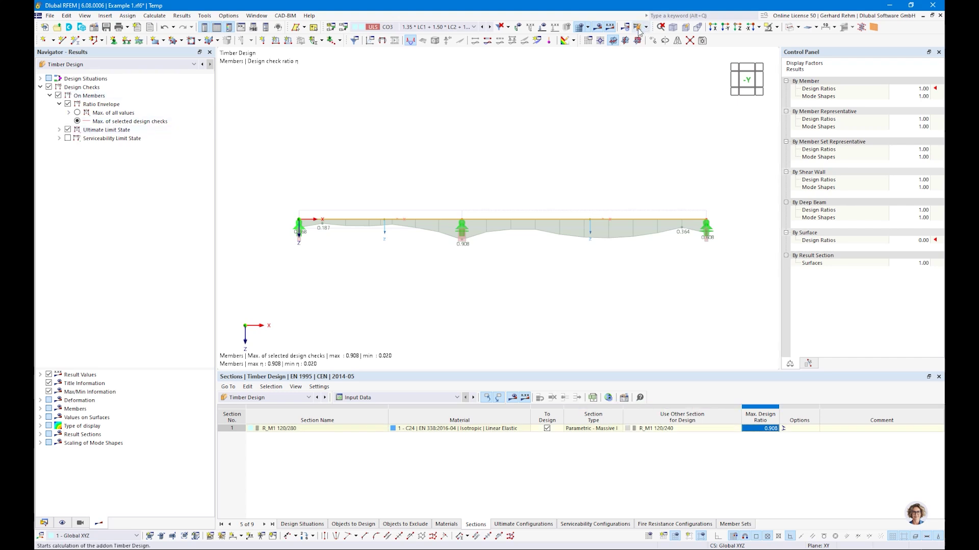
pyautogui.click(68, 138)
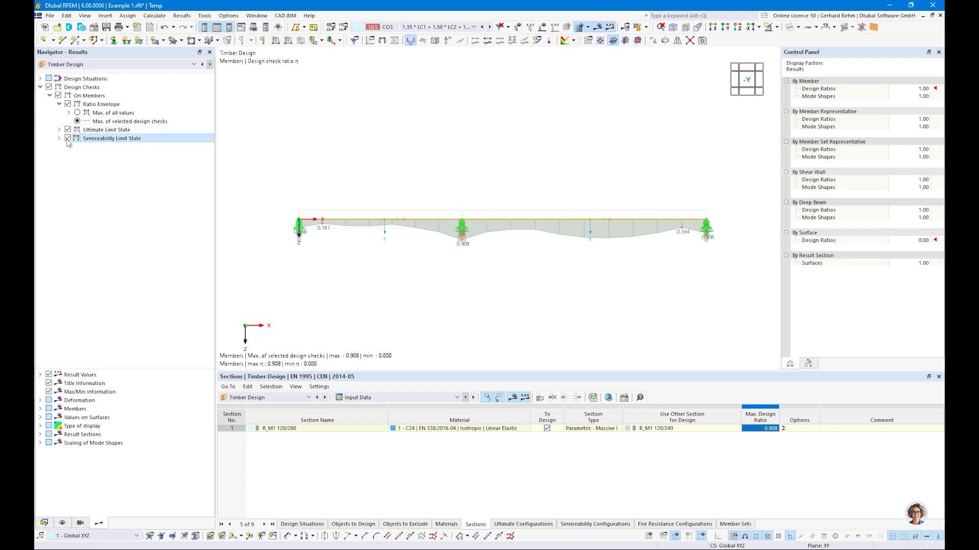
# Hide ultimate limit state results, change the section to R_M1 120/200, and recalculate timber design
pyautogui.click(68, 130)
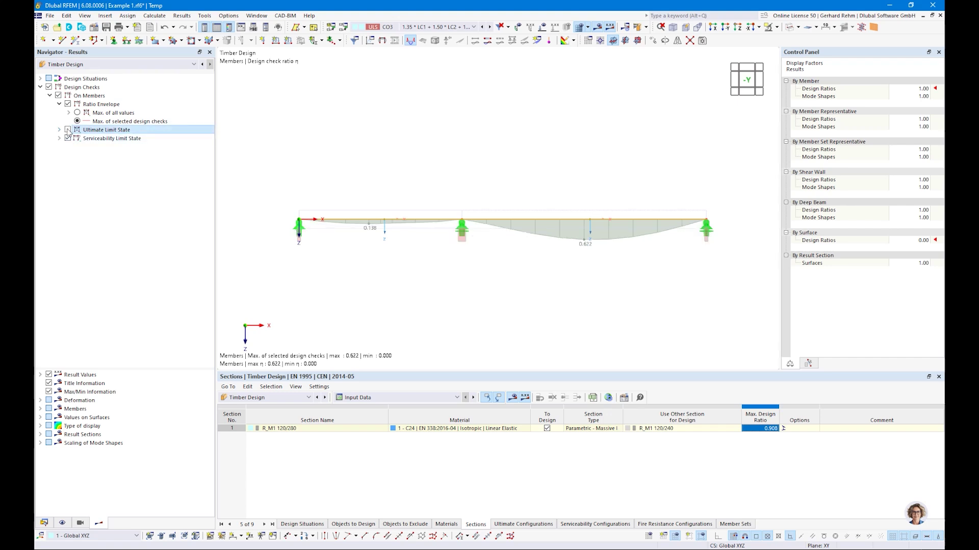
pyautogui.click(44, 523)
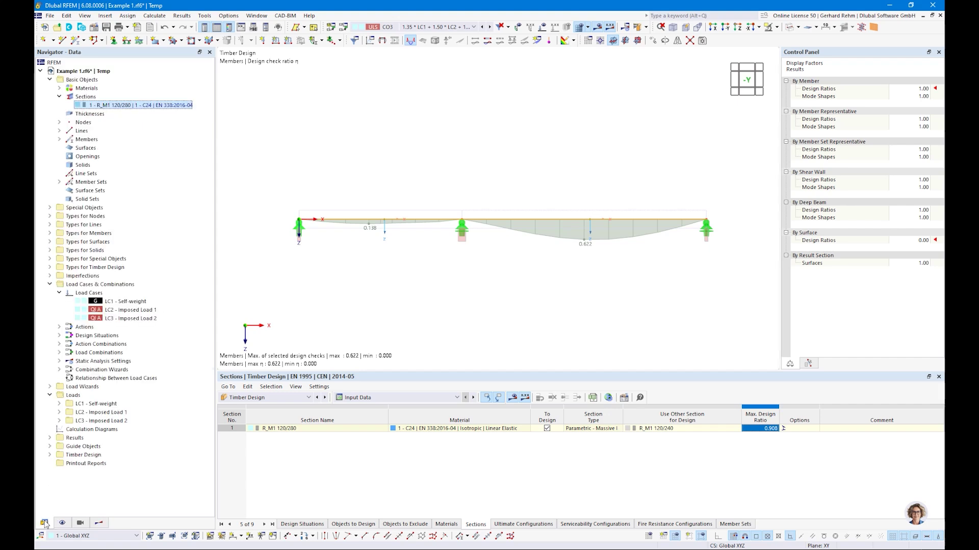
pyautogui.doubleClick(122, 105)
pyautogui.doubleClick(353, 145)
pyautogui.write('200')
pyautogui.click(708, 495)
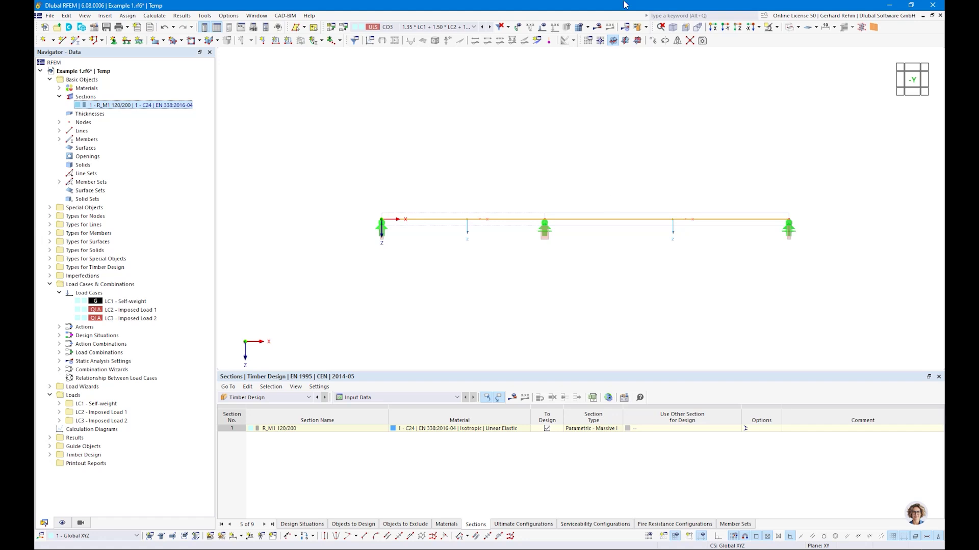
pyautogui.click(640, 28)
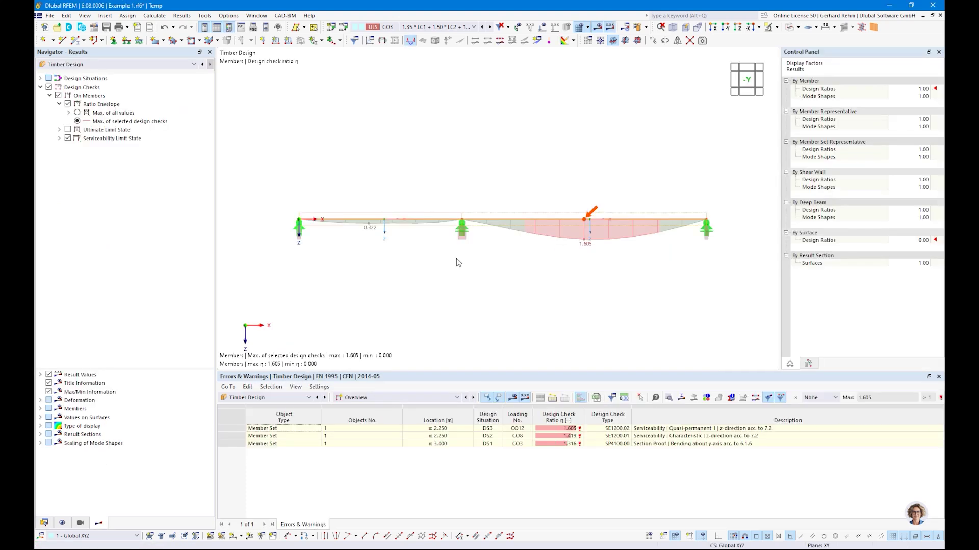
# Review the failing 1.316 bending check in Design Ratios on Members
pyautogui.click(362, 394)
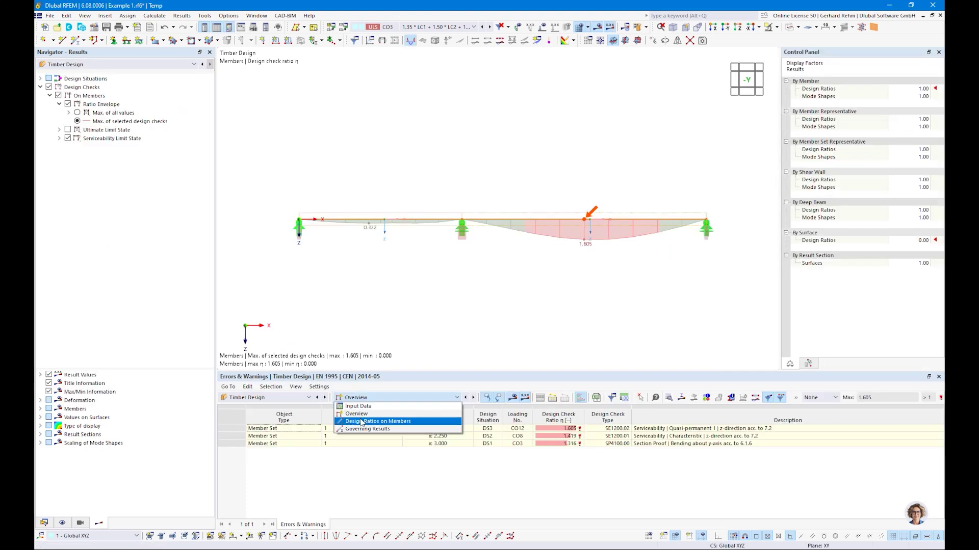
pyautogui.click(362, 424)
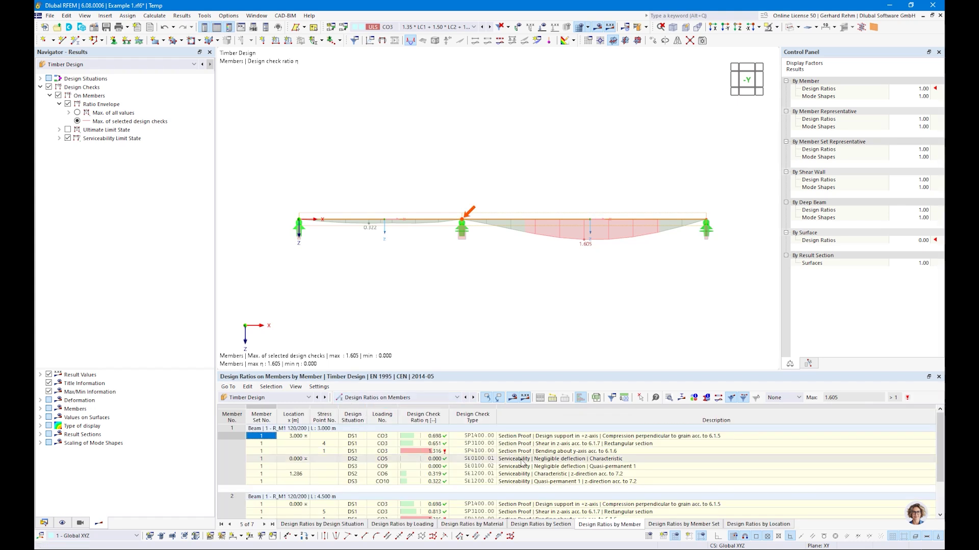
pyautogui.click(445, 452)
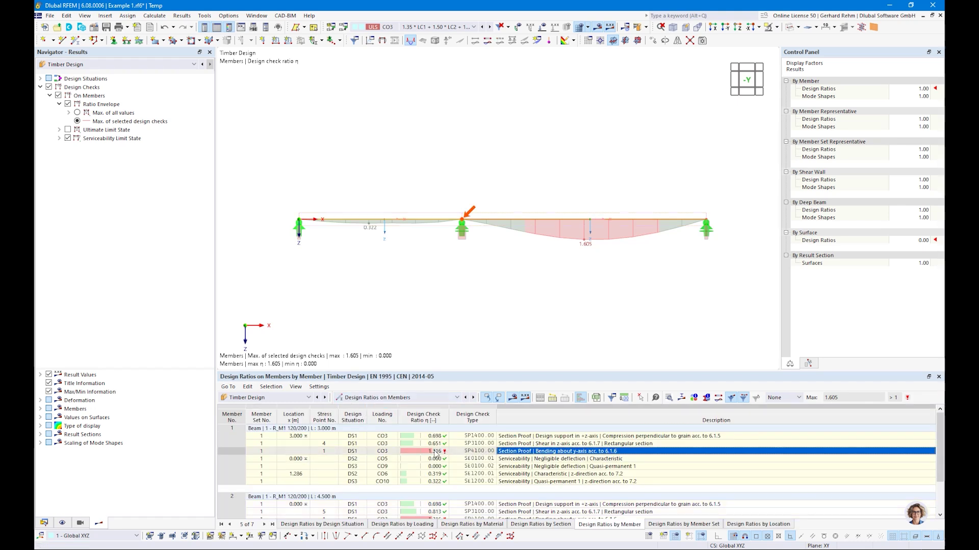
# Set R_M1 120/200's Use Other Section for Design to Optimize | Current Row in Sections input
pyautogui.click(398, 397)
pyautogui.click(417, 406)
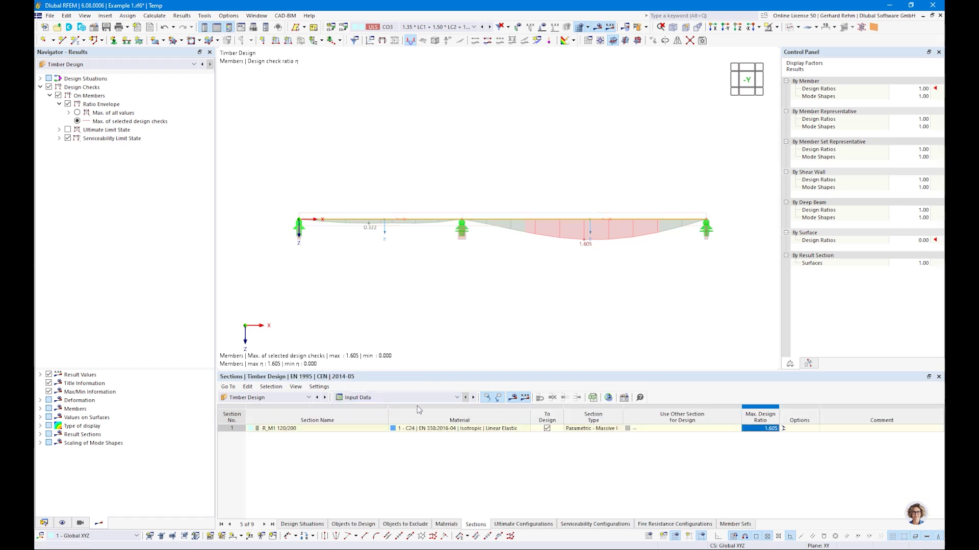
pyautogui.click(641, 430)
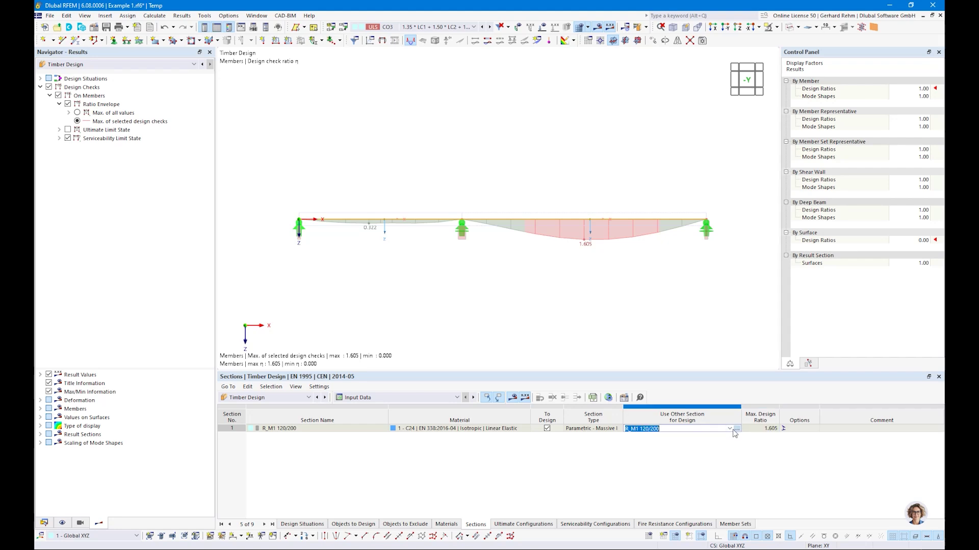
pyautogui.click(673, 429)
pyautogui.click(674, 442)
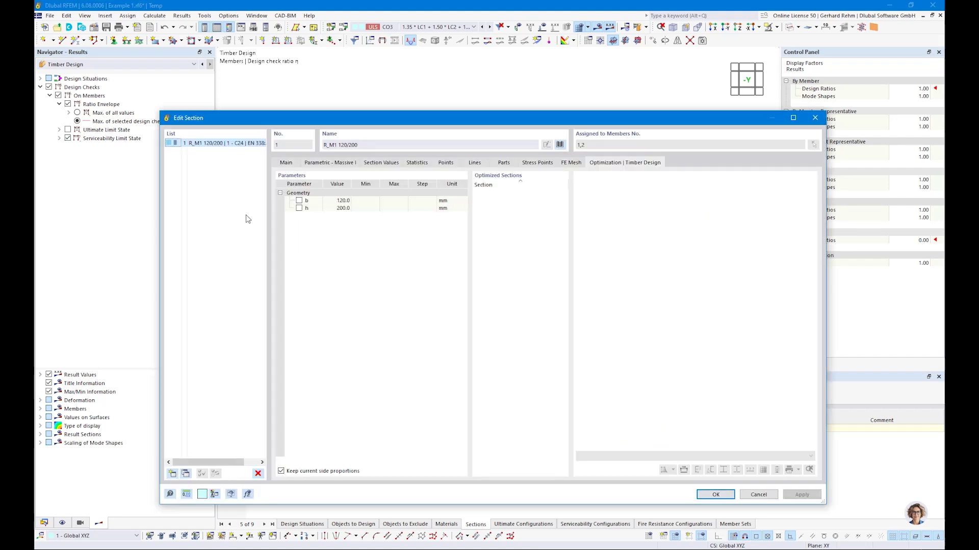
# Enable optimization of depth h for R_M1 120/200: min 200 mm, max 300 mm, step 20 mm
pyautogui.click(302, 210)
pyautogui.click(299, 208)
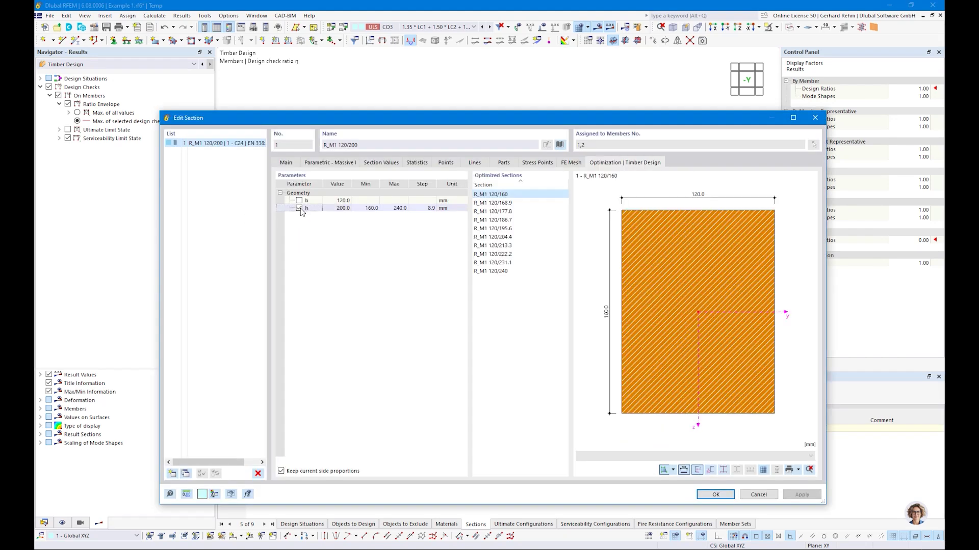
pyautogui.click(365, 208)
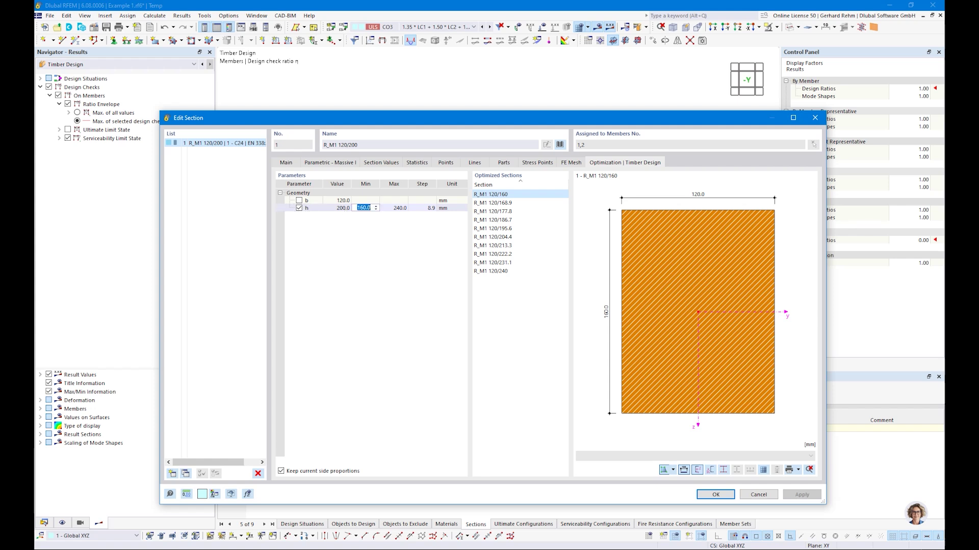
pyautogui.write('200')
pyautogui.press('Tab')
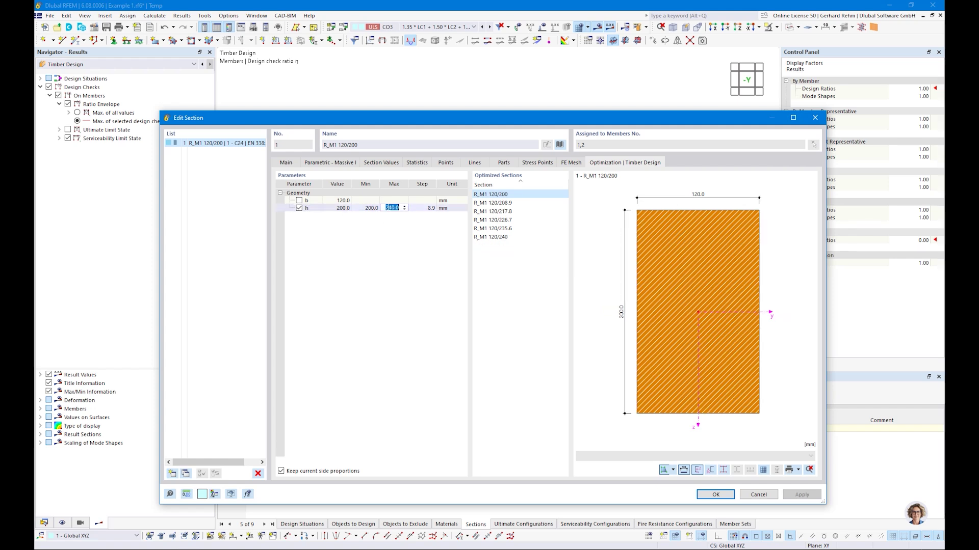
pyautogui.write('300')
pyautogui.press('Tab')
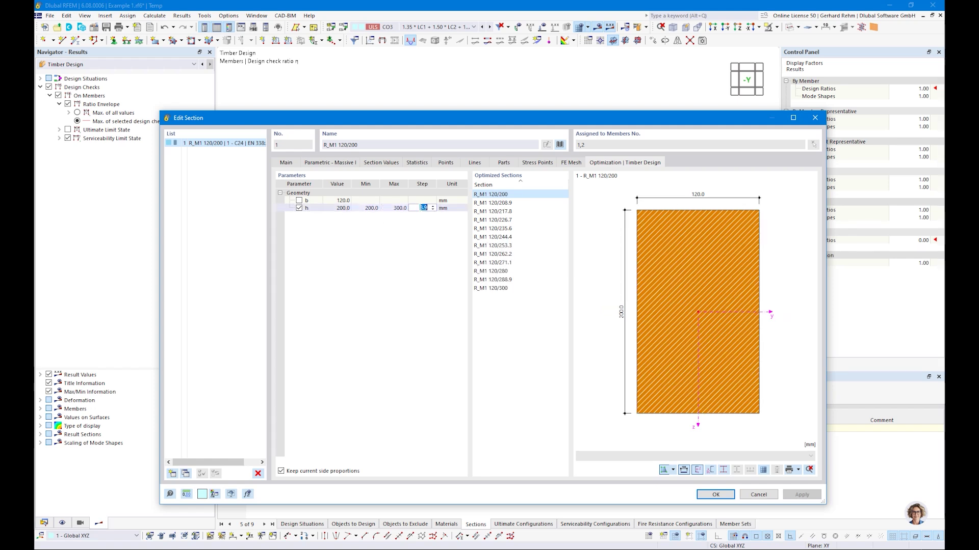
pyautogui.write('20')
pyautogui.press('Return')
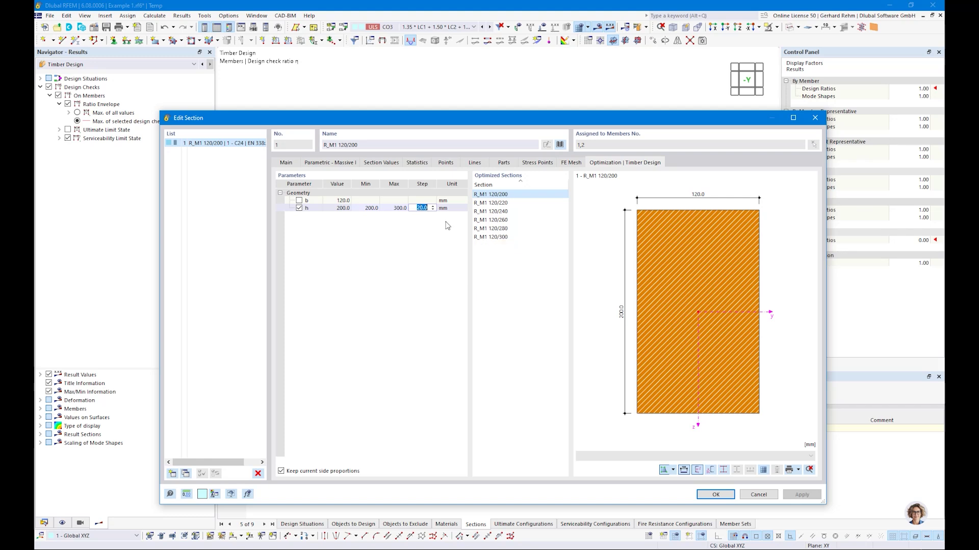
pyautogui.click(713, 496)
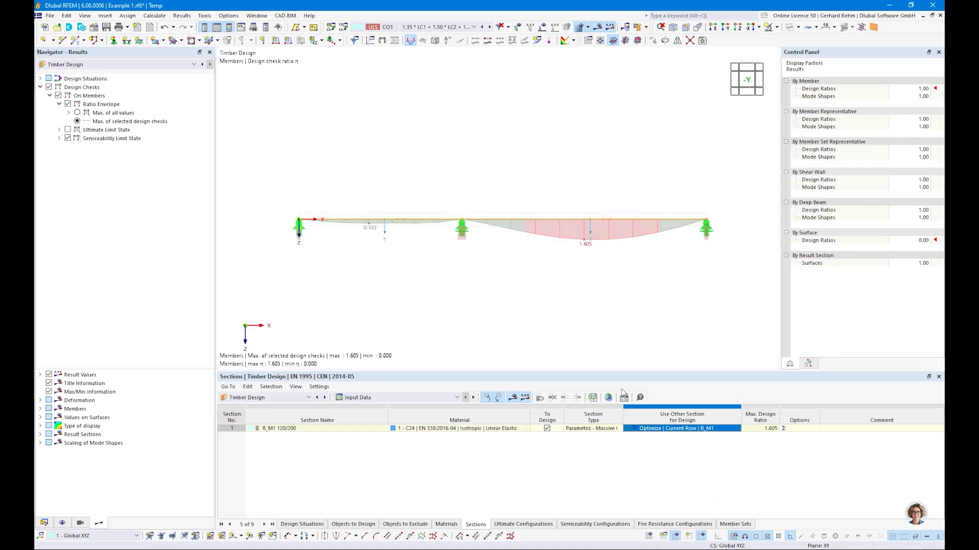
# Run the timber design with optimization and show the design ratios on members
pyautogui.click(637, 26)
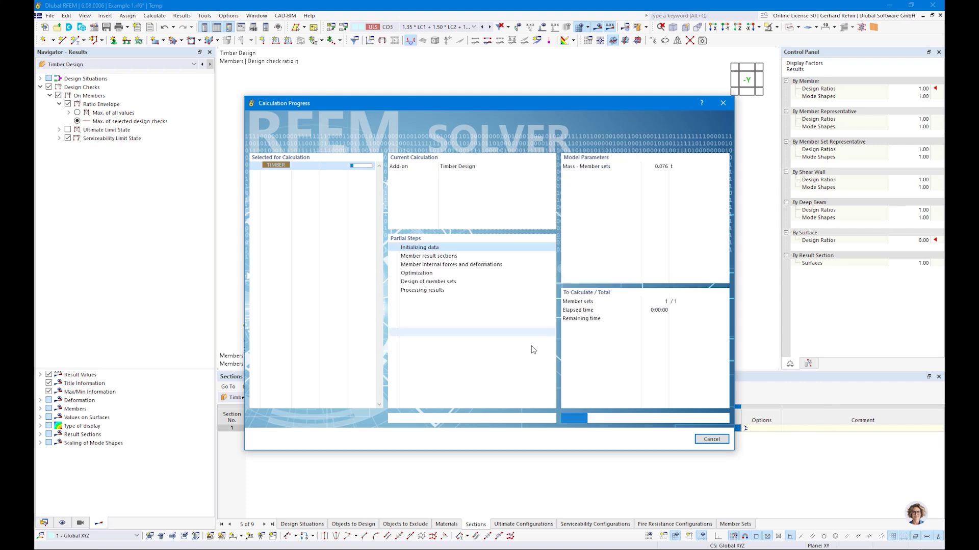
pyautogui.click(392, 399)
pyautogui.click(368, 427)
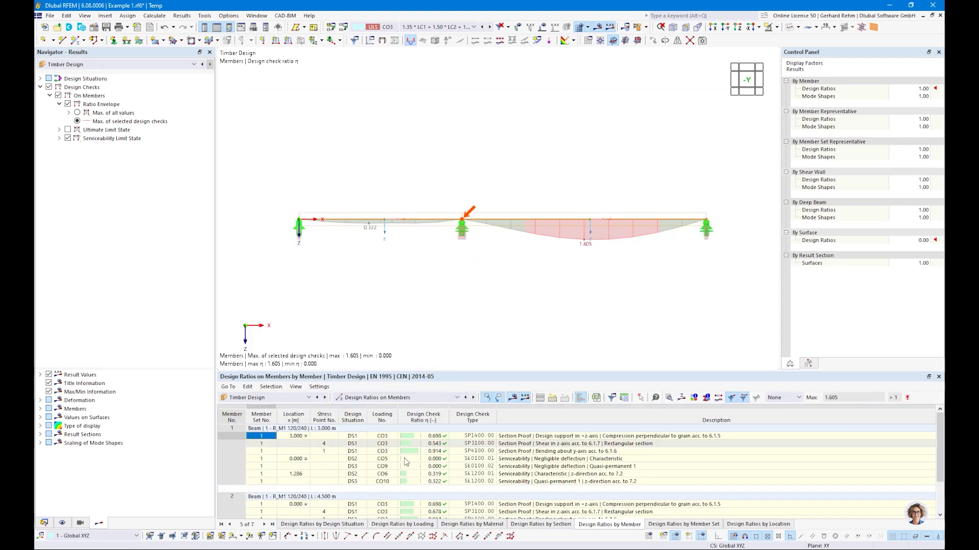
pyautogui.scroll(-2, 479, 507)
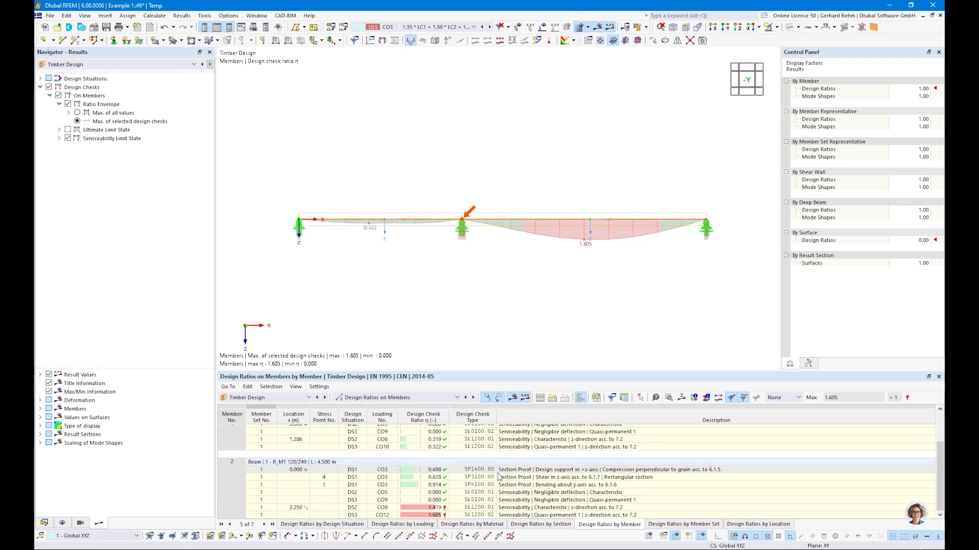
# In the Input Data > Sections table, apply all optimized sections to the model, giving R_M1 120/240
pyautogui.click(385, 398)
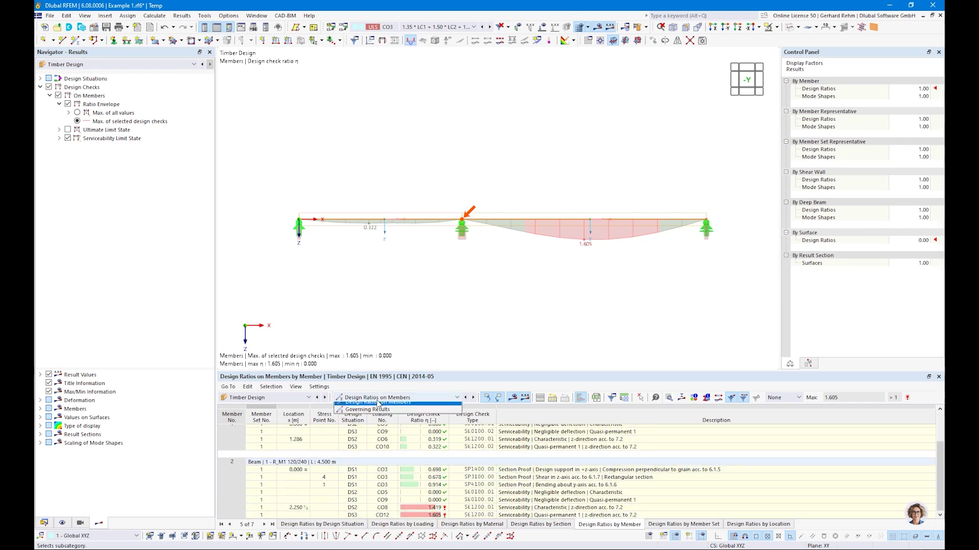
pyautogui.click(358, 407)
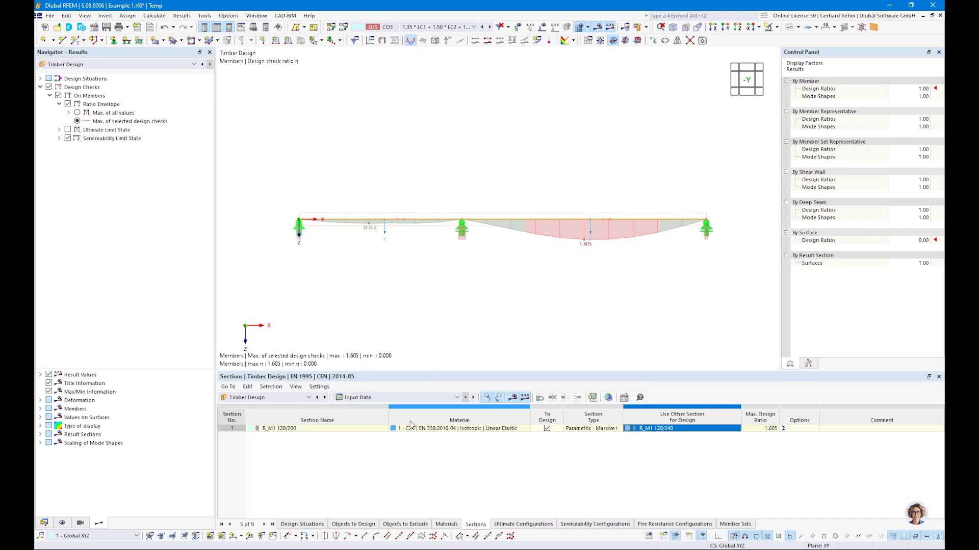
pyautogui.rightClick(646, 431)
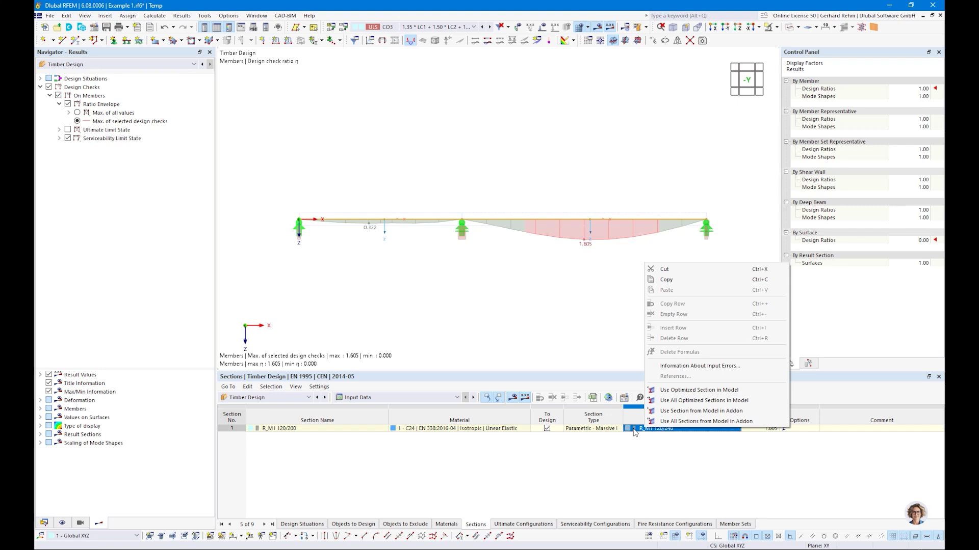
pyautogui.click(678, 401)
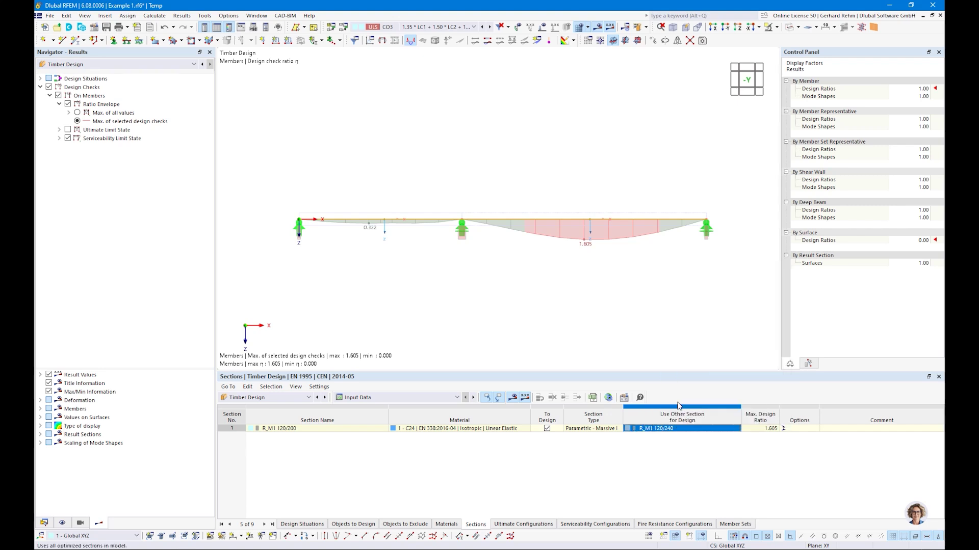
# Recalculate and show the Max. of all values ratio envelope, now 0.957
pyautogui.click(512, 398)
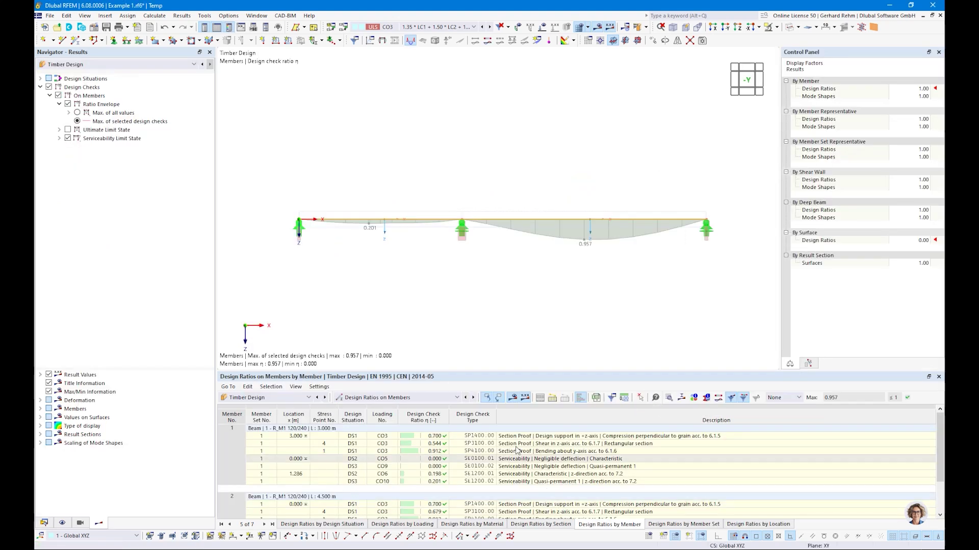
pyautogui.click(77, 113)
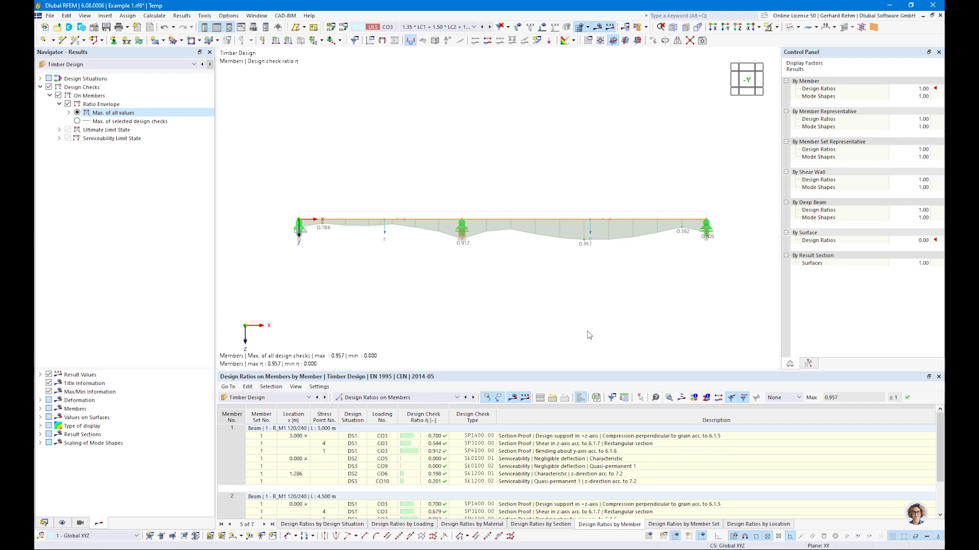
pyautogui.hotkey('alt', 'Tab')
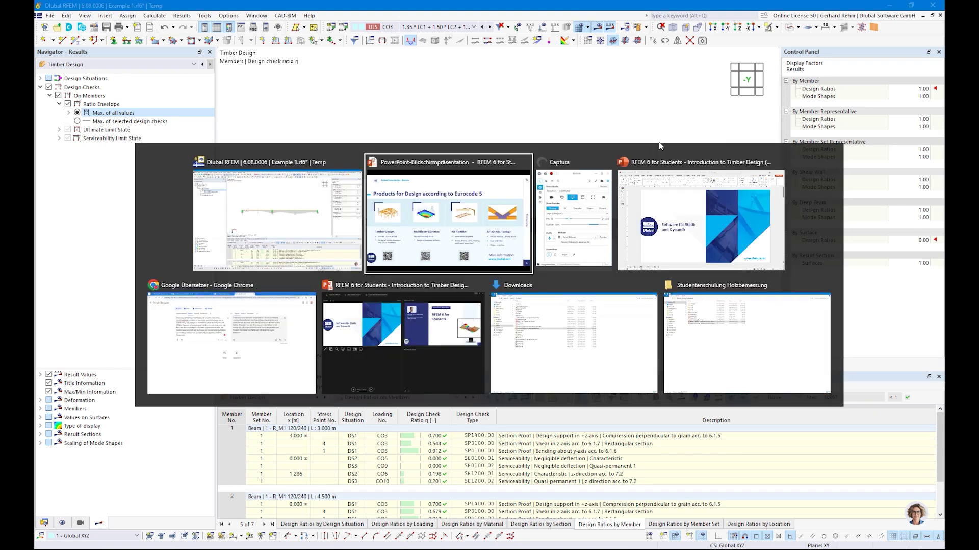
# Show the CONTENT slide for Example 2: Flexural-Buckling - Column, then return to RFEM
pyautogui.press('Right')
pyautogui.press('Left')
pyautogui.press('Left')
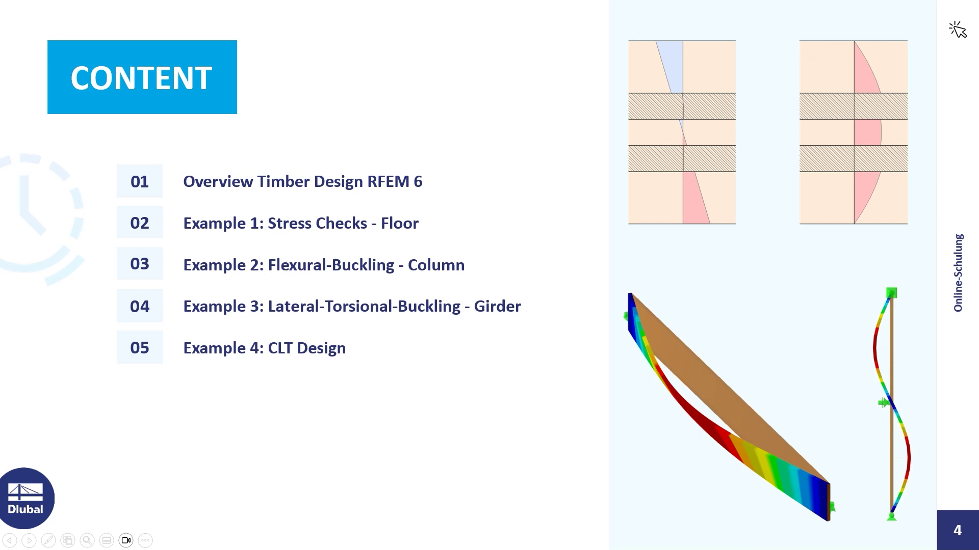
pyautogui.hotkey('alt', 'Tab')
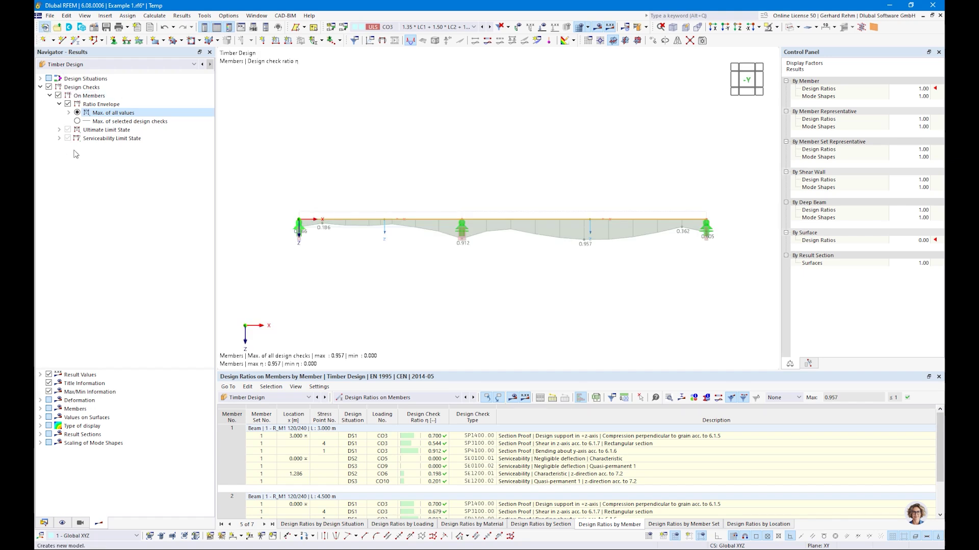
# Start a new model with Timber Design on, load wizards off, and member/member-set representatives disabled
pyautogui.click(45, 28)
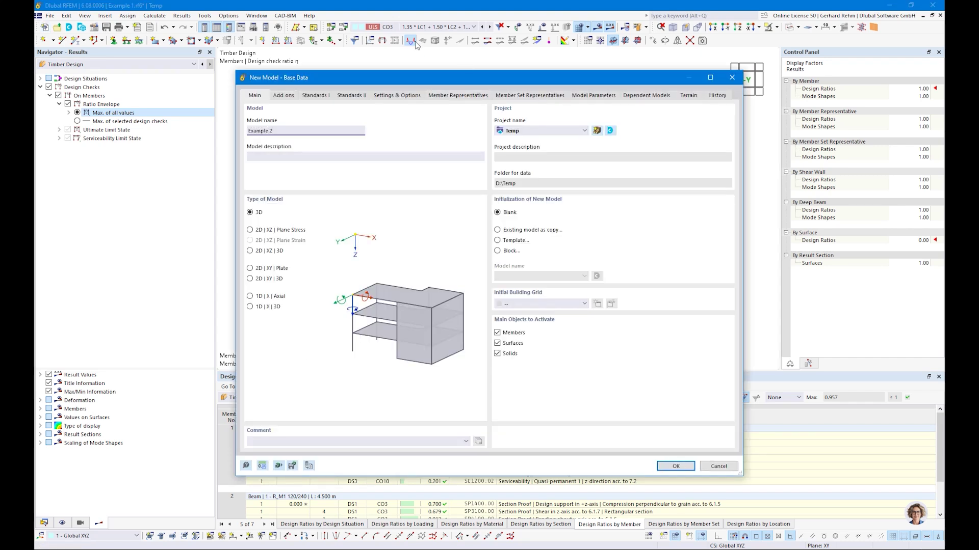
pyautogui.click(278, 97)
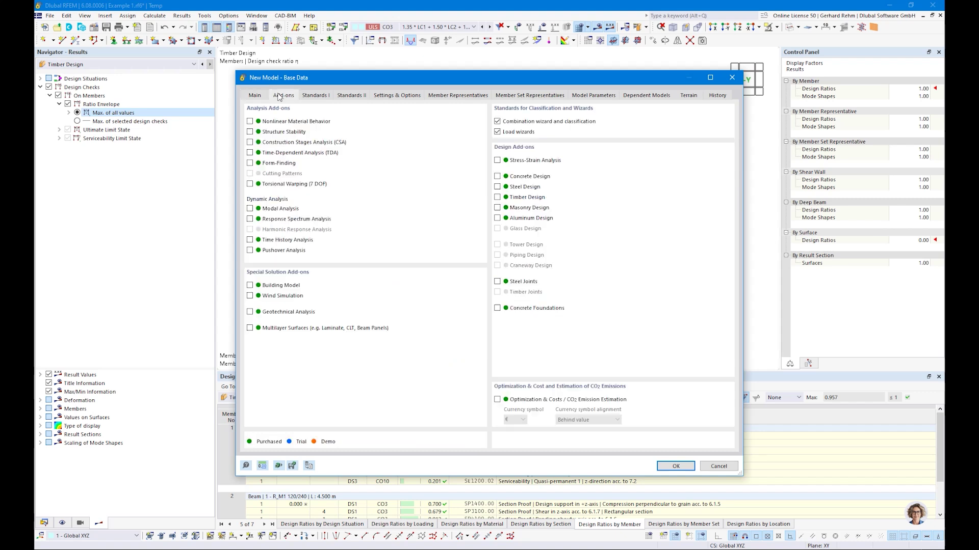
pyautogui.click(496, 132)
pyautogui.click(497, 198)
pyautogui.click(323, 97)
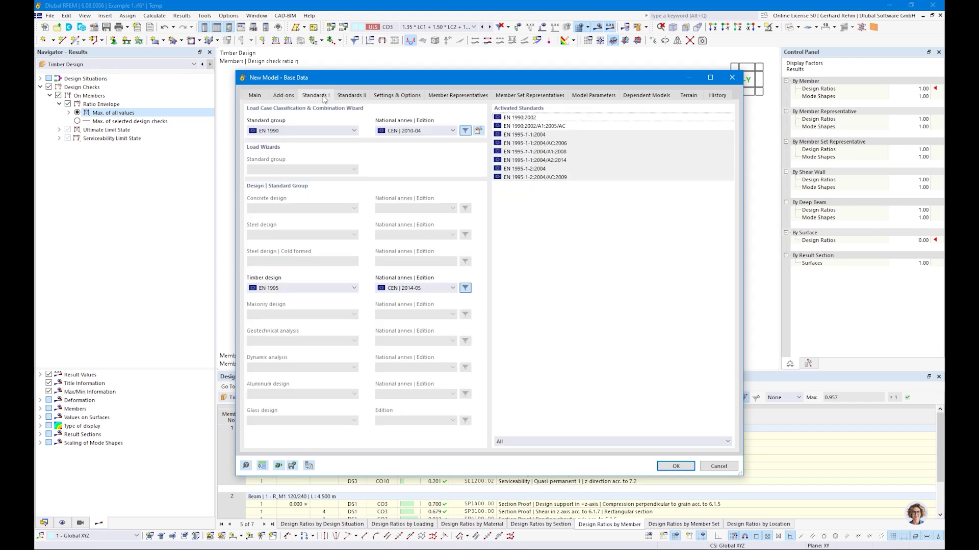
pyautogui.click(399, 97)
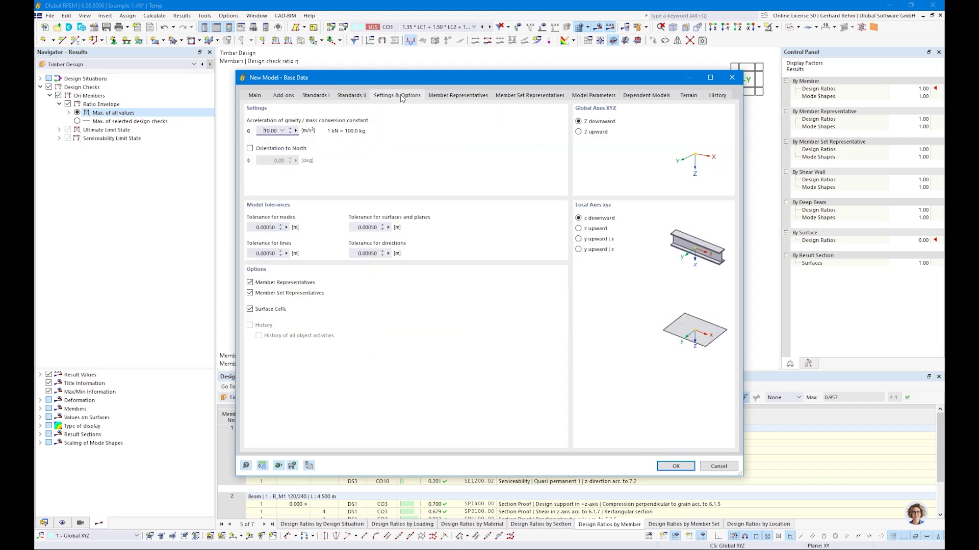
pyautogui.click(250, 293)
pyautogui.click(249, 283)
pyautogui.click(660, 466)
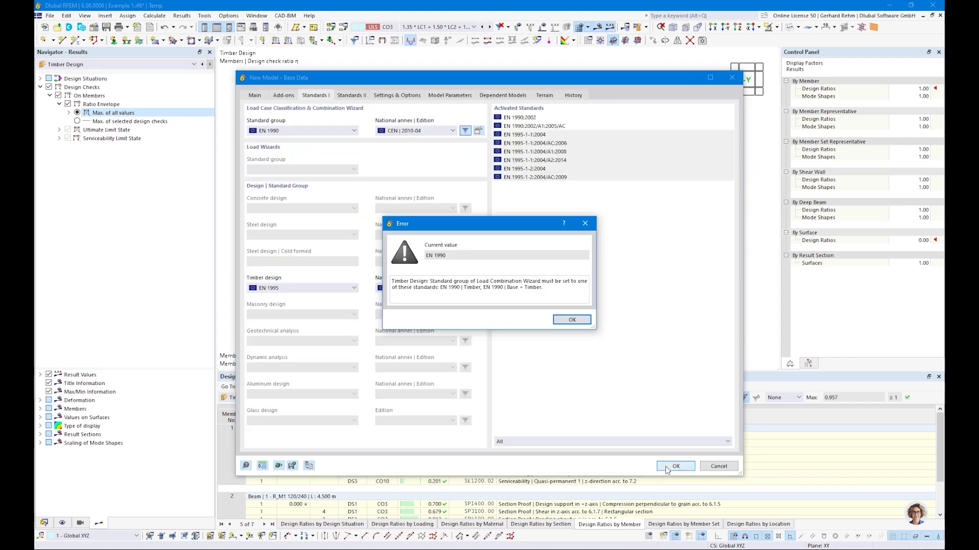
# Set the standard group to EN 1990 | Timber and create the model
pyautogui.click(568, 318)
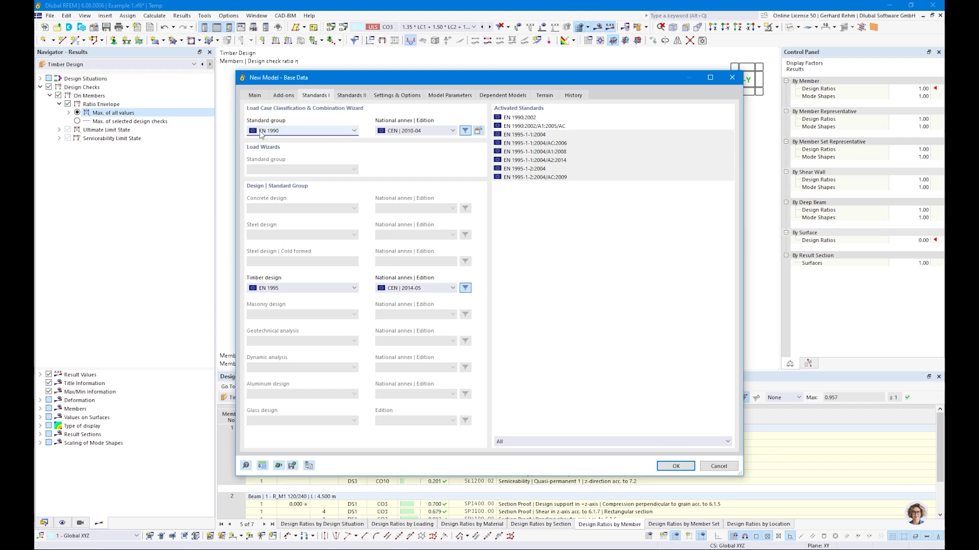
pyautogui.click(261, 131)
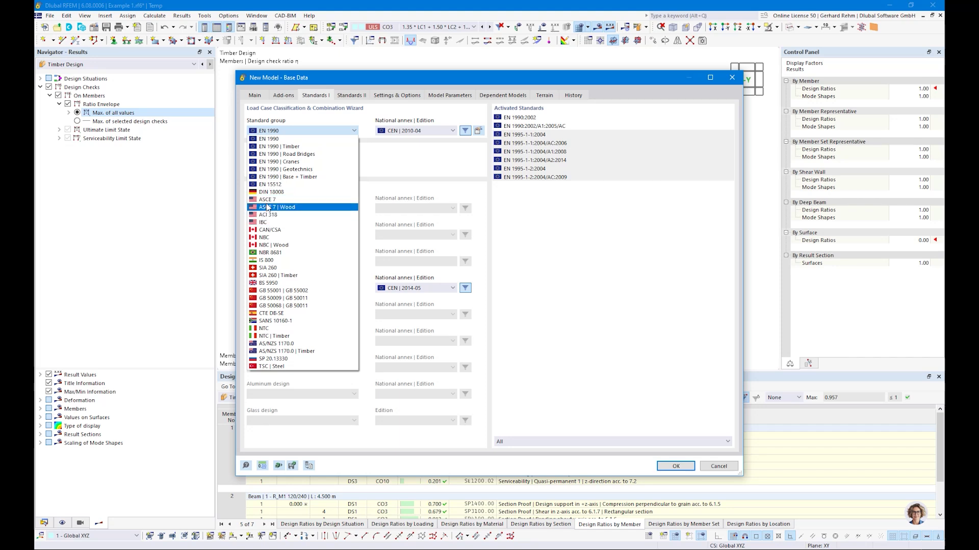
pyautogui.click(275, 148)
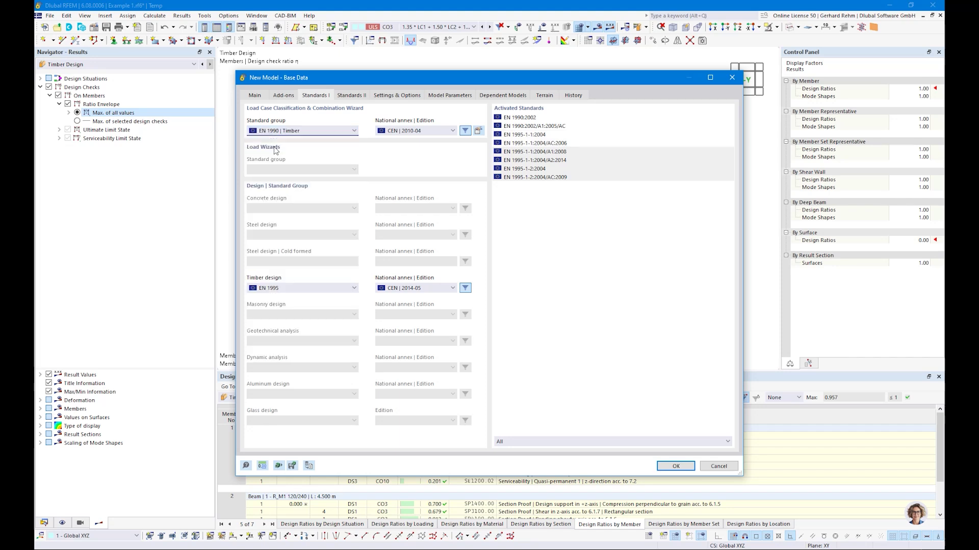
pyautogui.click(675, 467)
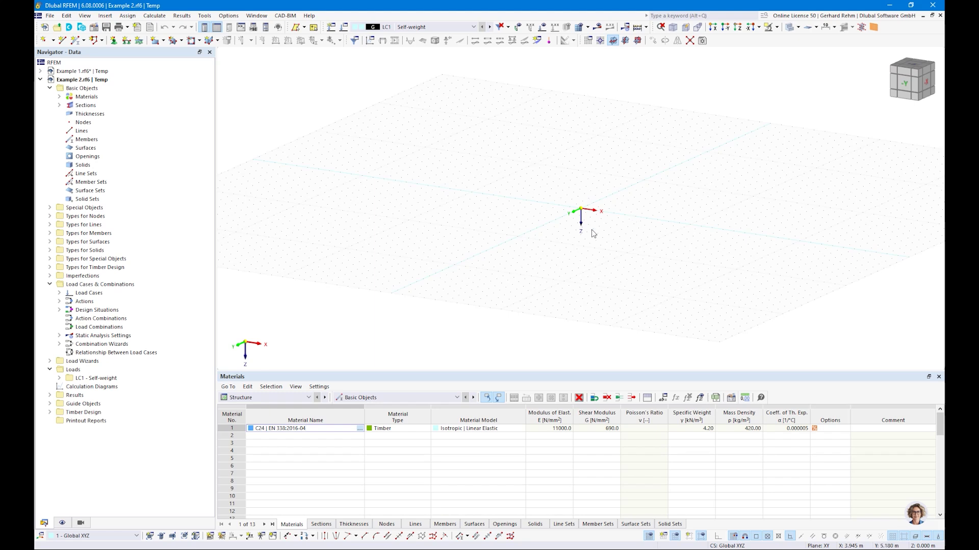
# In the XZ view, place two R_M1 120/240 members from the origin to 4 m and 8 m height
pyautogui.moveTo(604, 220); pyautogui.dragTo(548, 264, button='middle')
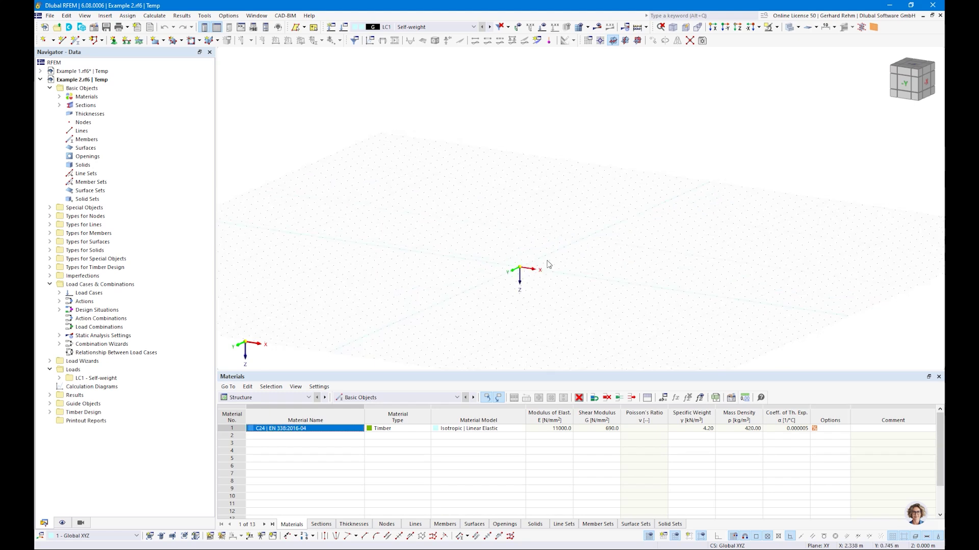
pyautogui.press('F5')
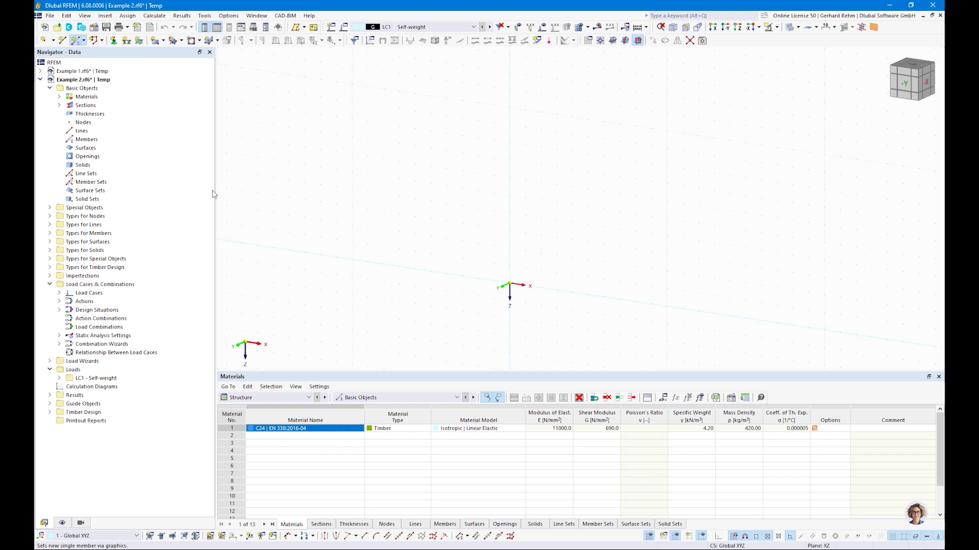
pyautogui.click(252, 125)
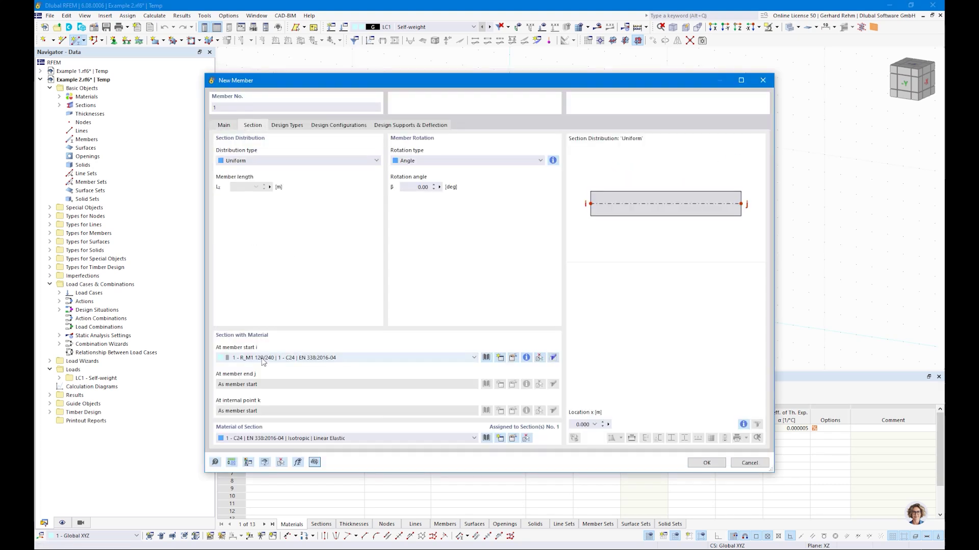
pyautogui.click(707, 462)
pyautogui.click(509, 284)
pyautogui.click(509, 213)
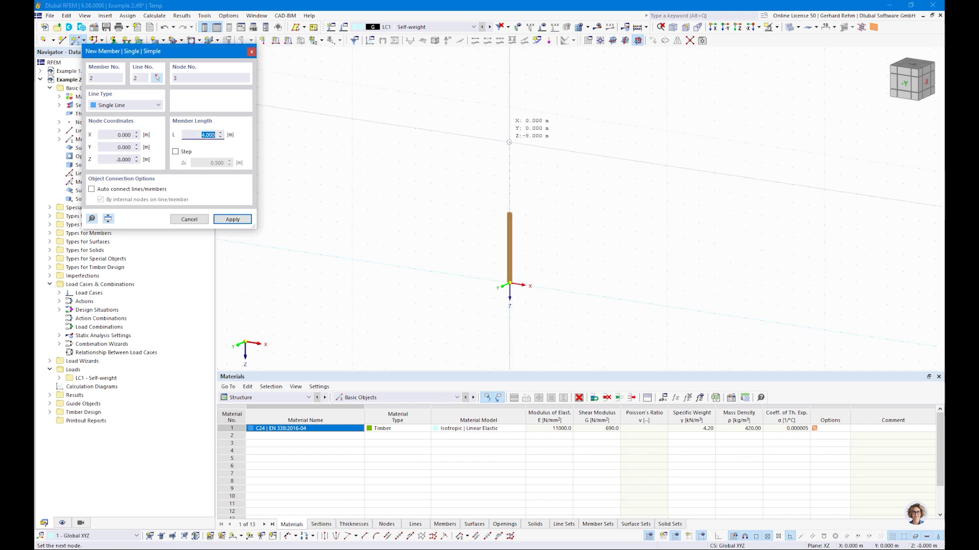
pyautogui.click(509, 142)
pyautogui.press('Escape')
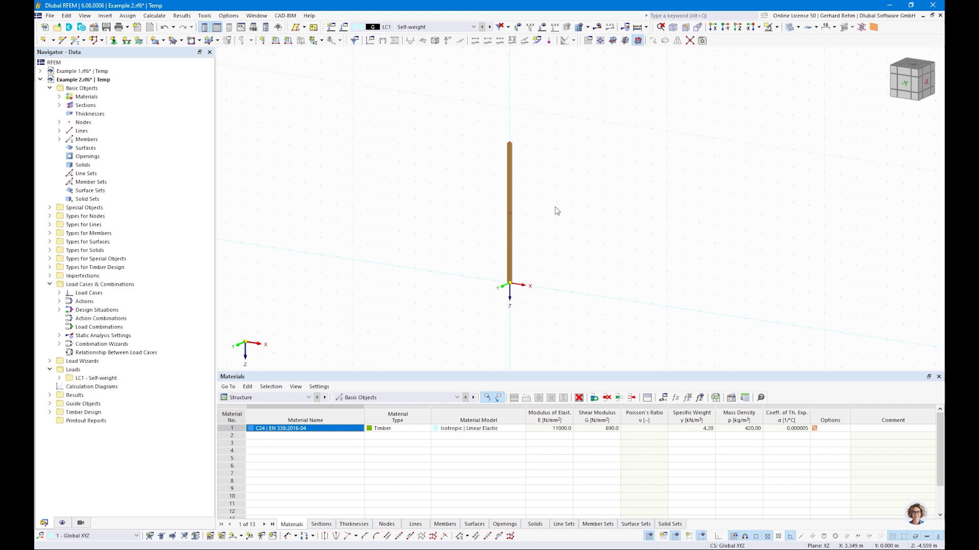
# Display the members' local axis systems and view the column isometrically
pyautogui.scroll(2, 507, 153)
pyautogui.rightClick(526, 125)
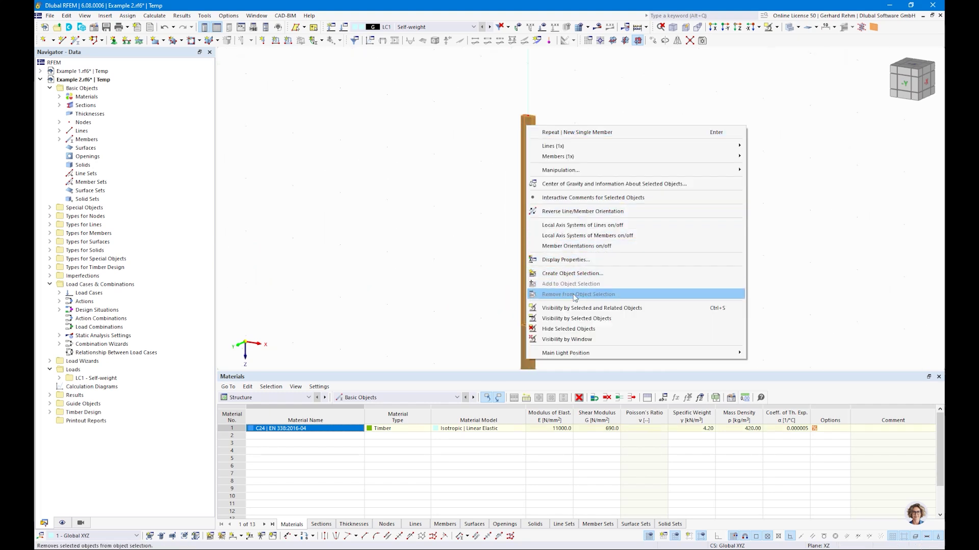
pyautogui.click(570, 237)
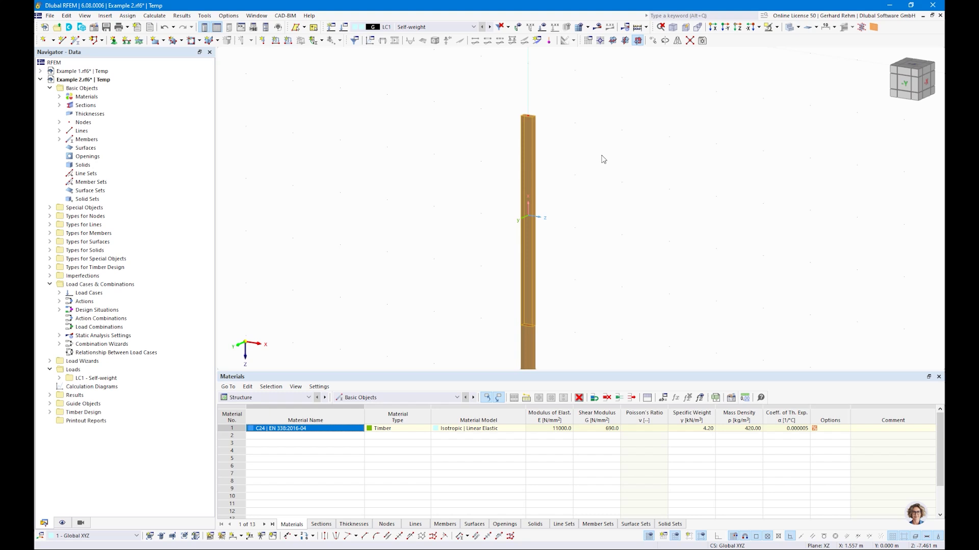
pyautogui.press('F7')
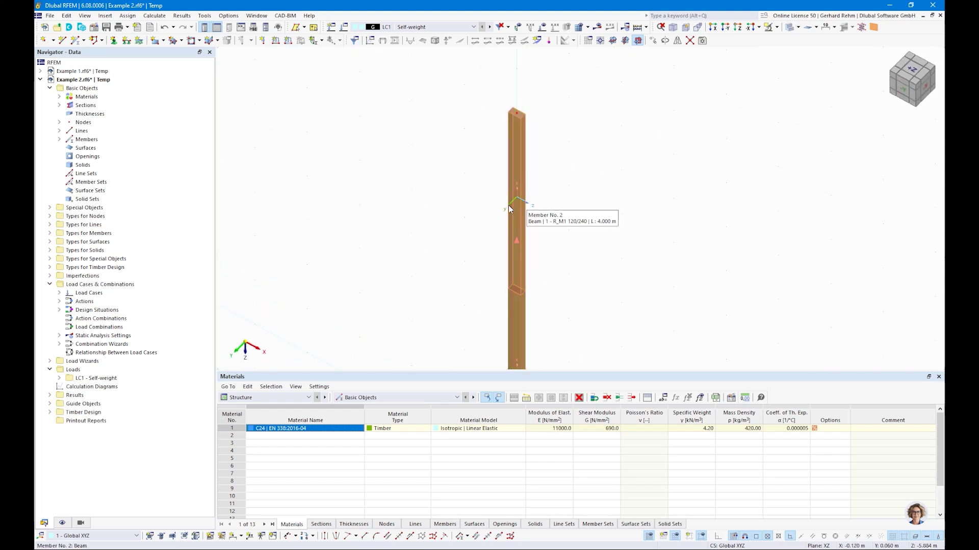
pyautogui.scroll(-2, 486, 209)
pyautogui.moveTo(475, 228); pyautogui.dragTo(479, 148, button='middle')
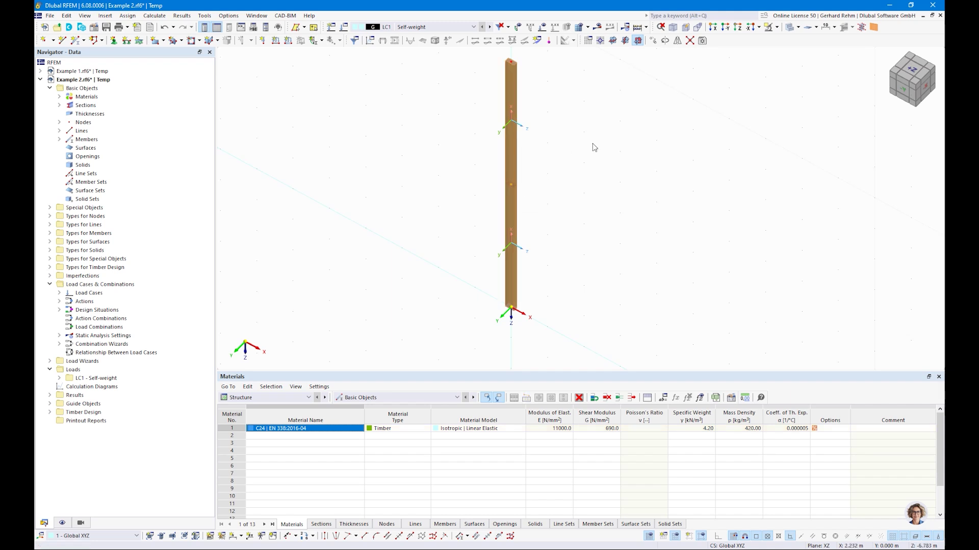
pyautogui.scroll(-2, 586, 163)
pyautogui.click(114, 40)
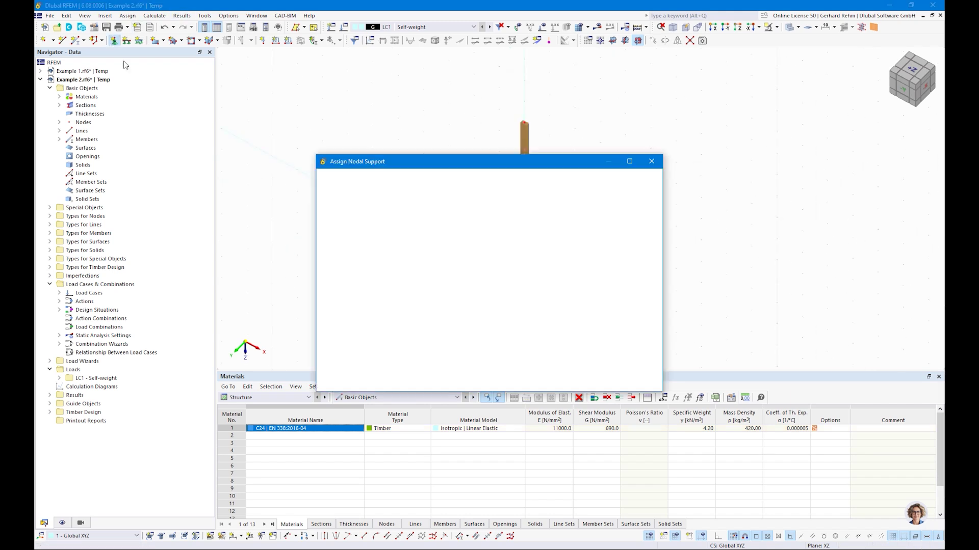
# Remove the support accidentally added at the column's middle node
pyautogui.click(542, 381)
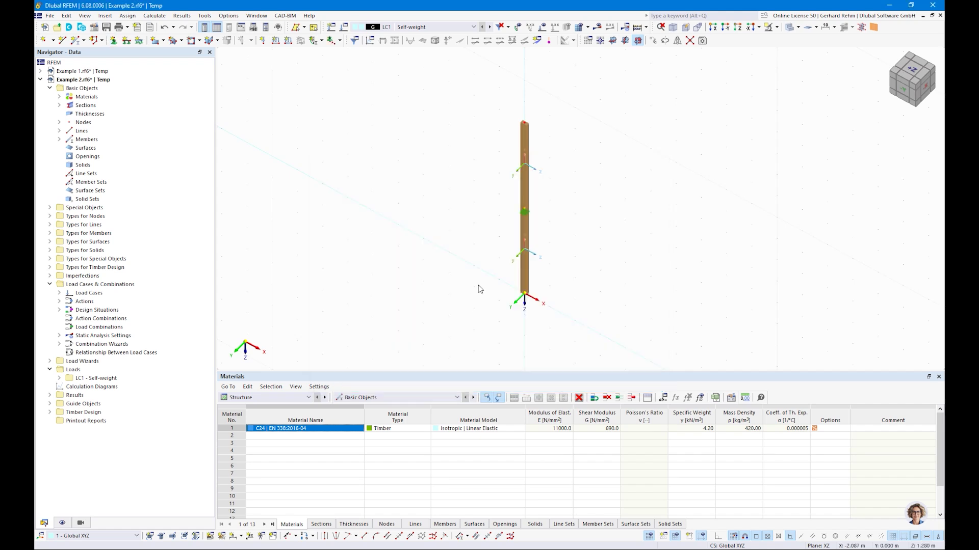
pyautogui.rightClick(474, 246)
pyautogui.click(514, 215)
pyautogui.press('Delete')
# Create a nodal support fixing only ux and uy and assign it to the column's top node
pyautogui.click(113, 41)
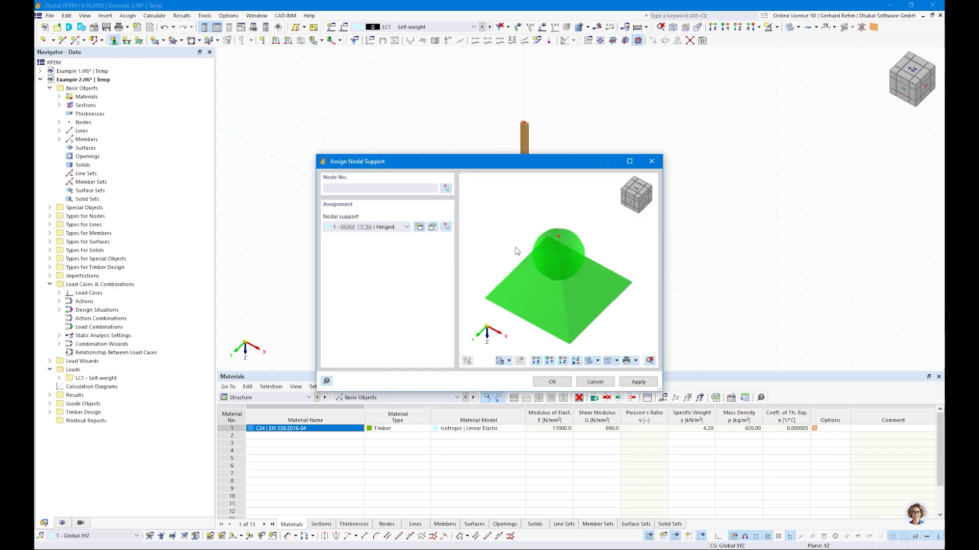
pyautogui.click(419, 226)
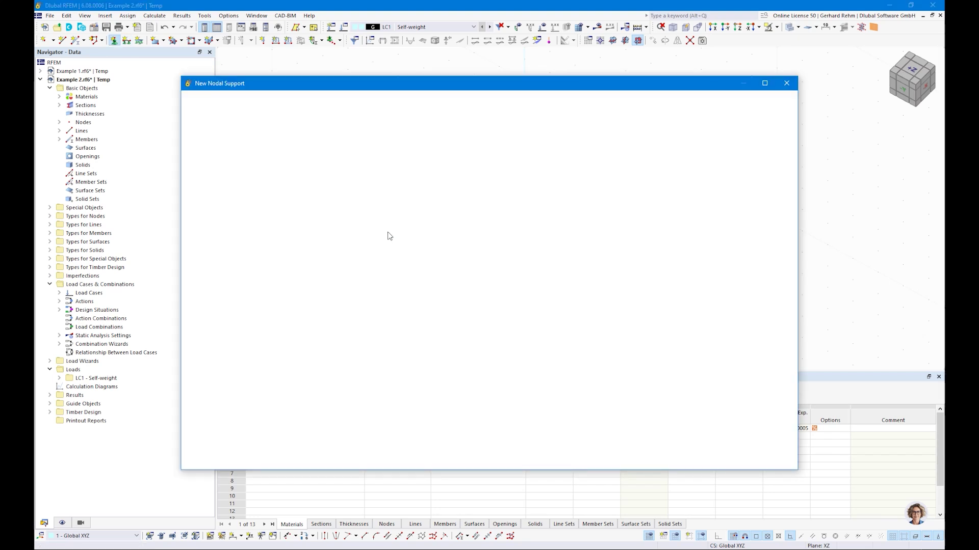
pyautogui.click(300, 215)
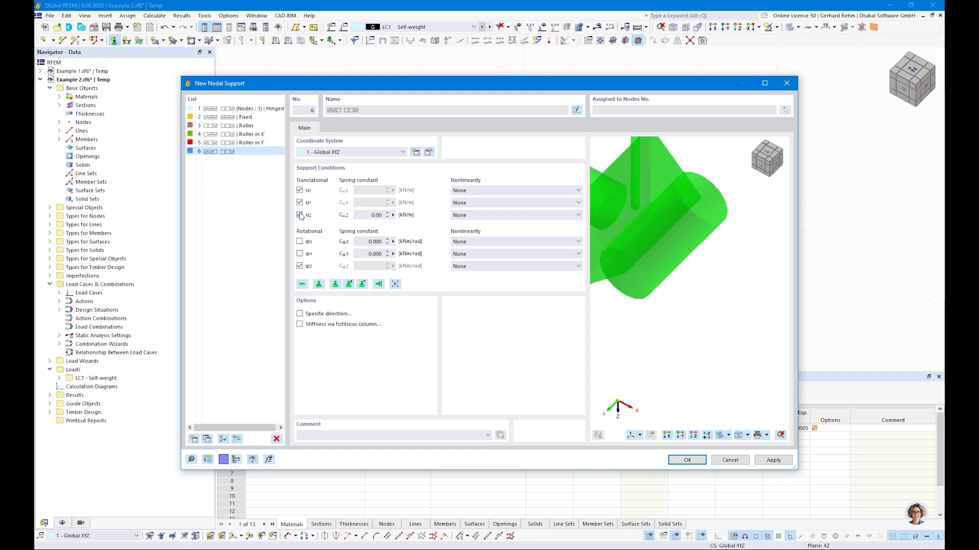
pyautogui.click(300, 265)
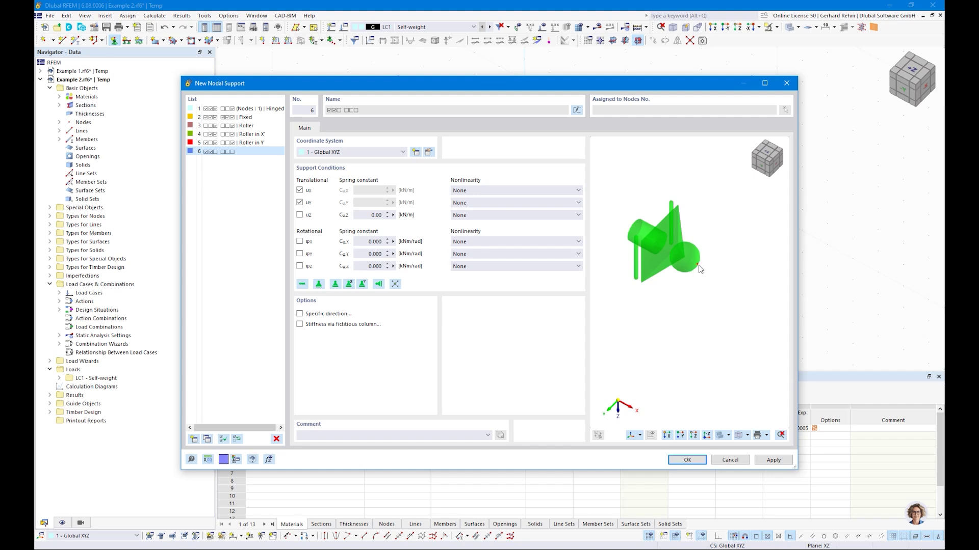
pyautogui.click(687, 460)
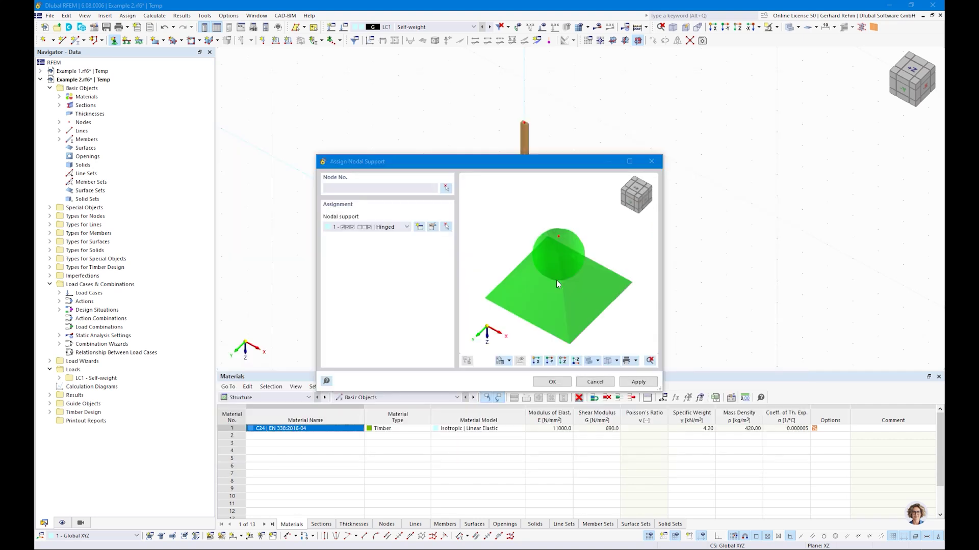
pyautogui.click(549, 382)
pyautogui.click(524, 122)
pyautogui.press('Escape')
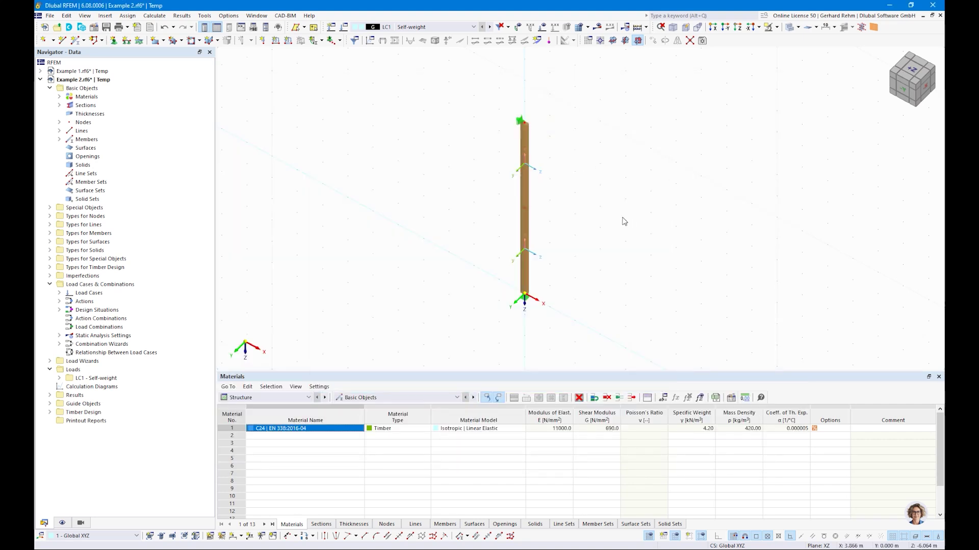
# Apply a 35 kN Fz nodal load to the column's top node (node 3)
pyautogui.moveTo(352, 162); pyautogui.dragTo(339, 187, button='middle')
pyautogui.scroll(2, 336, 162)
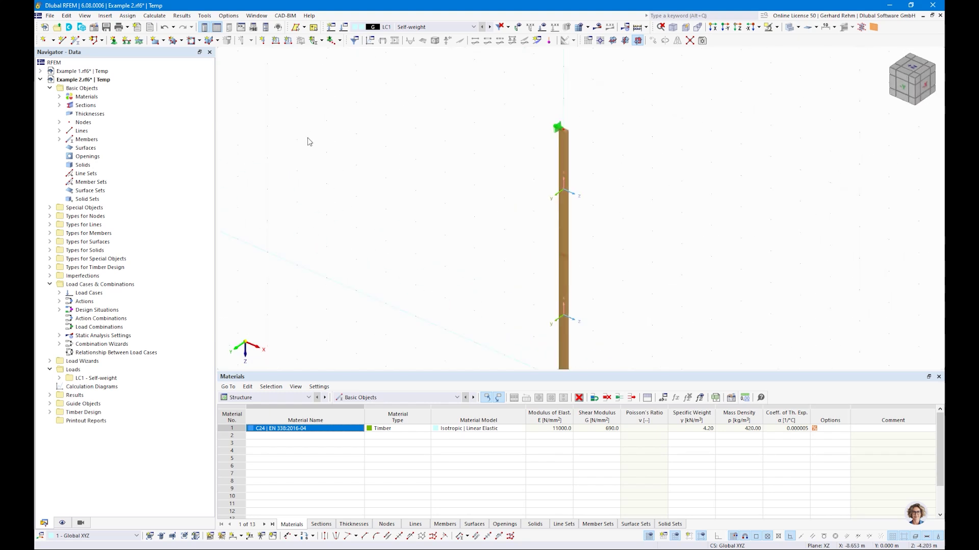
pyautogui.click(262, 41)
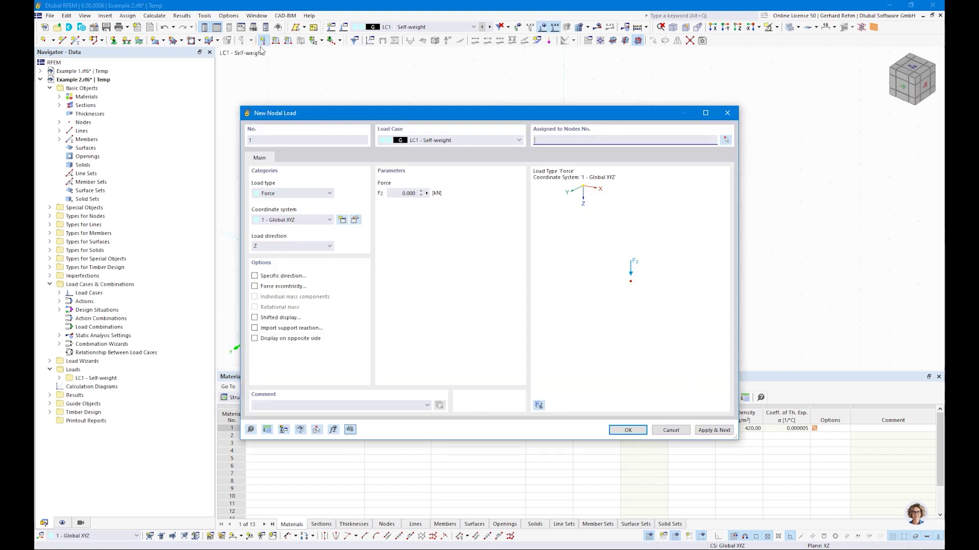
pyautogui.click(408, 194)
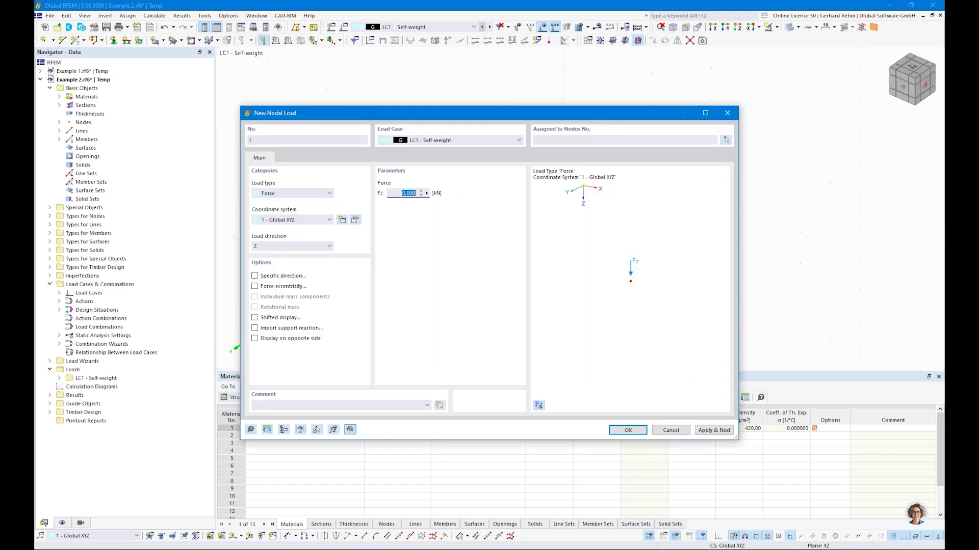
pyautogui.write('35')
pyautogui.click(635, 428)
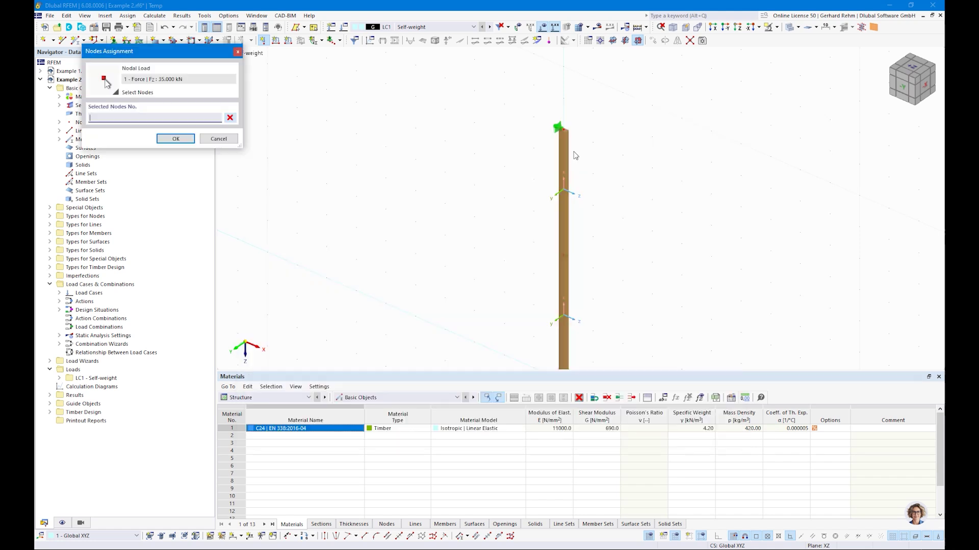
pyautogui.click(176, 139)
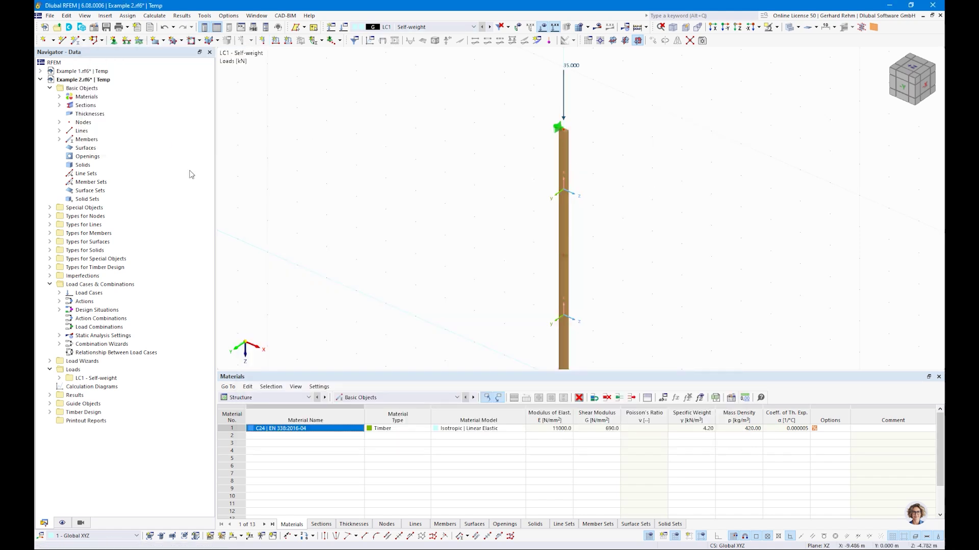
pyautogui.rightClick(79, 293)
pyautogui.click(128, 309)
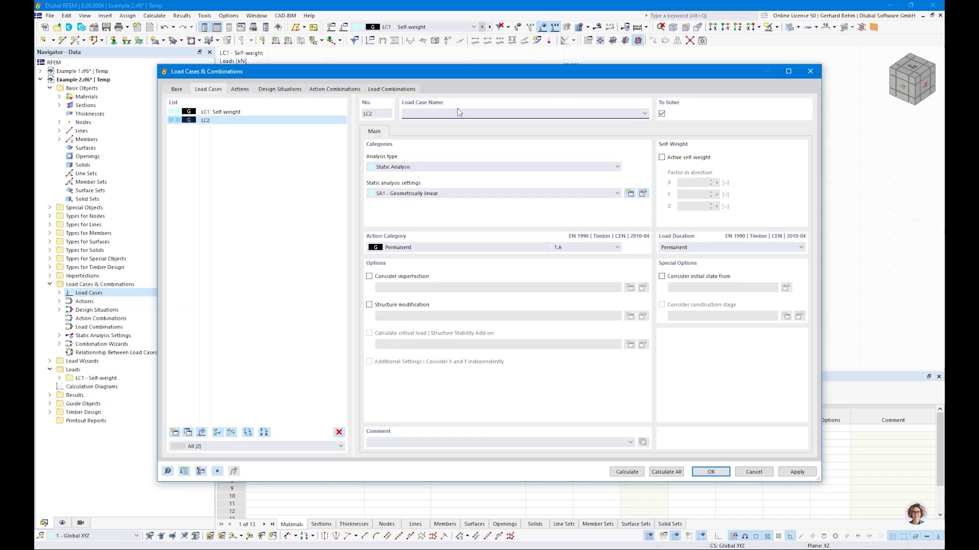
# Name LC2 'Snow', category Snow/Ice loads H <= 1000 m, short-term, and review combinations CO1–CO6
pyautogui.write('Snow')
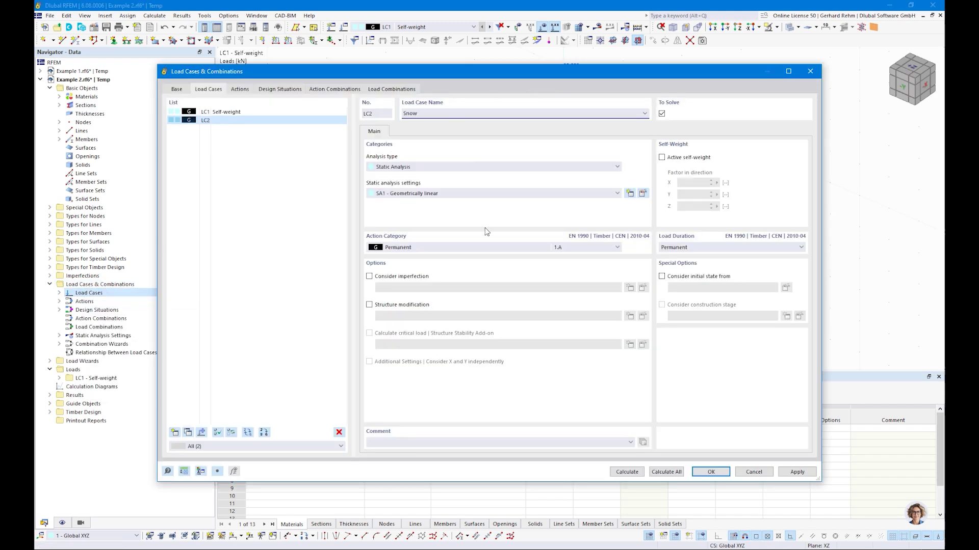
pyautogui.click(489, 247)
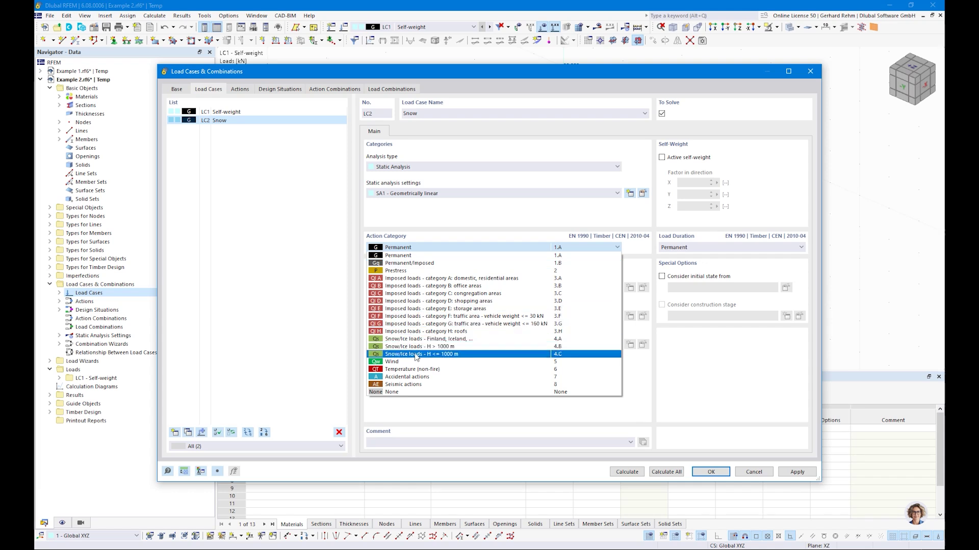
pyautogui.click(447, 354)
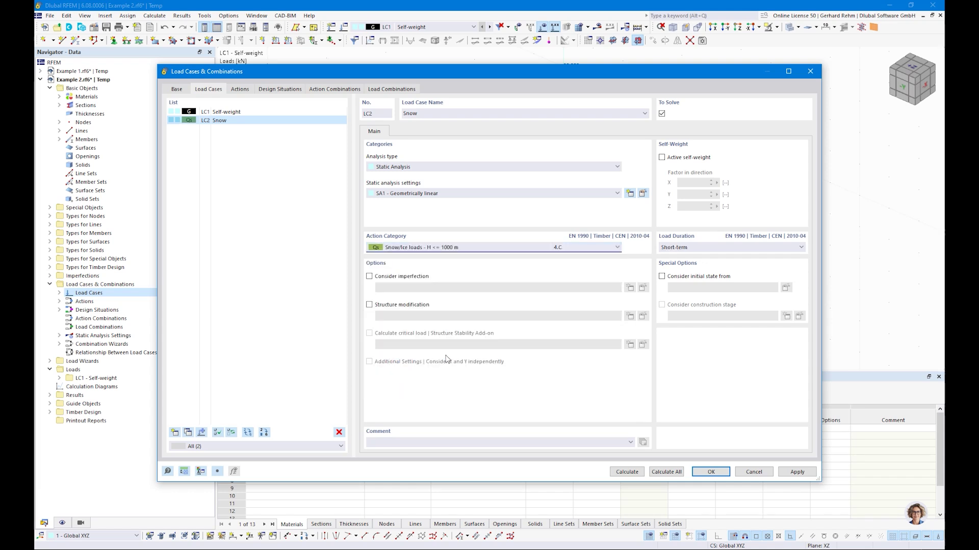
pyautogui.click(676, 248)
pyautogui.click(387, 91)
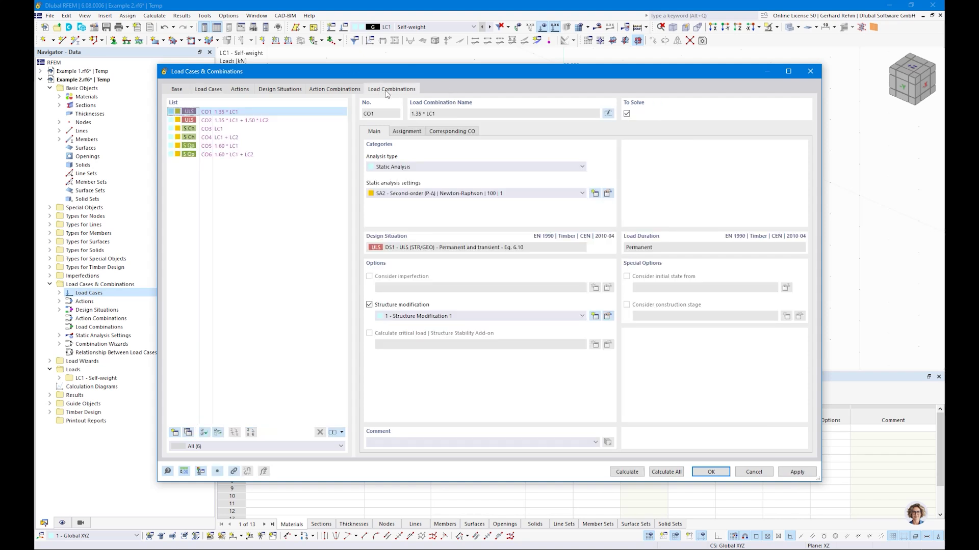
# Delete the SLS design situations DS2 and DS3 and inspect combination CO2
pyautogui.click(266, 89)
pyautogui.click(229, 121)
pyautogui.keyDown('shift'); pyautogui.click(230, 129); pyautogui.keyUp('shift')
pyautogui.click(339, 432)
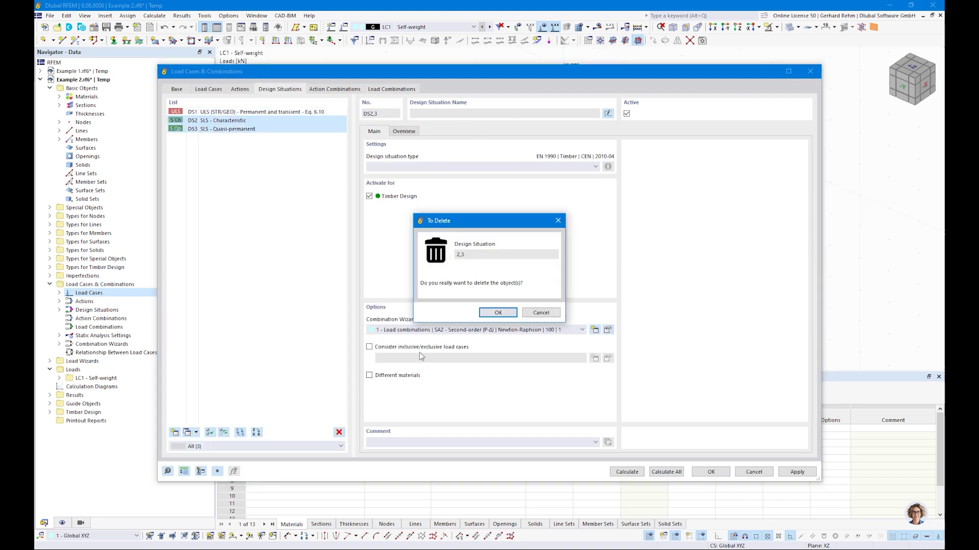
pyautogui.click(497, 313)
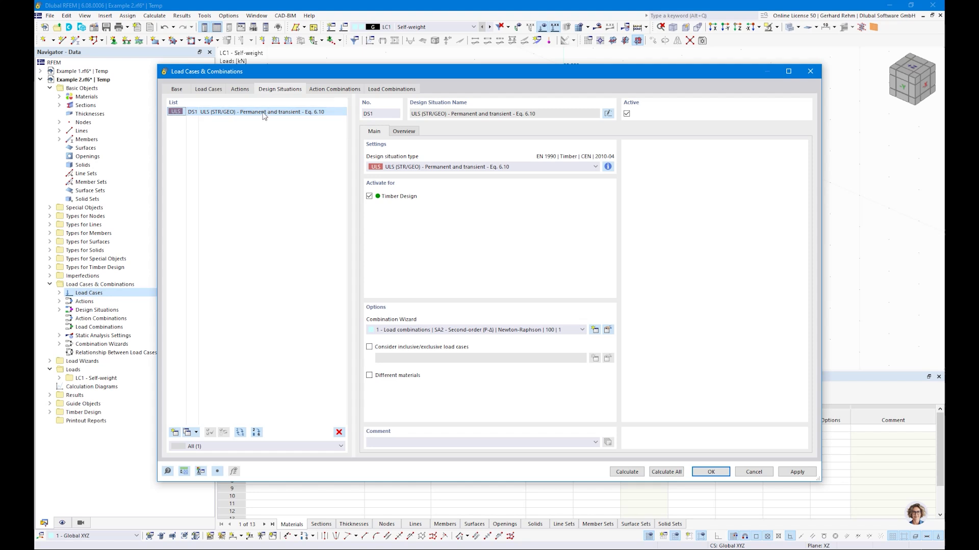
pyautogui.click(390, 89)
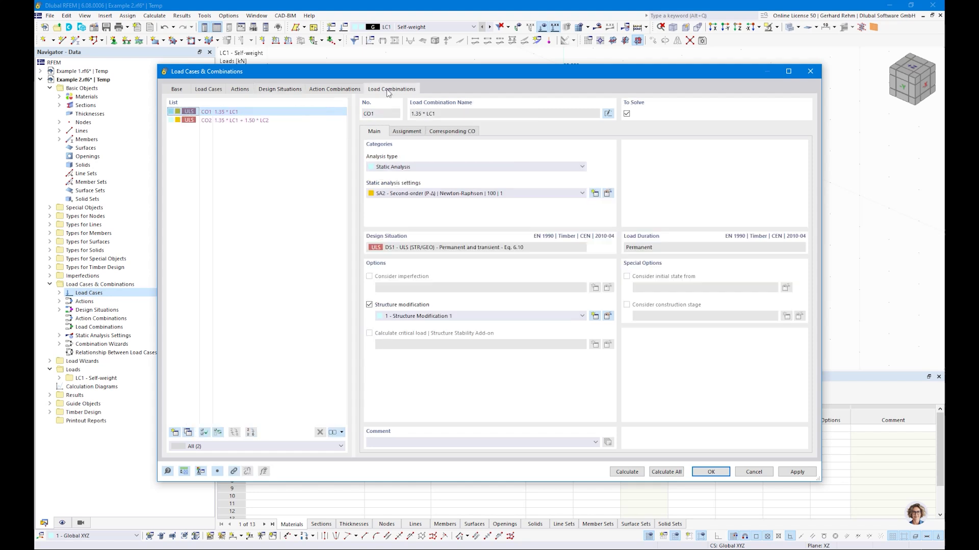
pyautogui.click(224, 121)
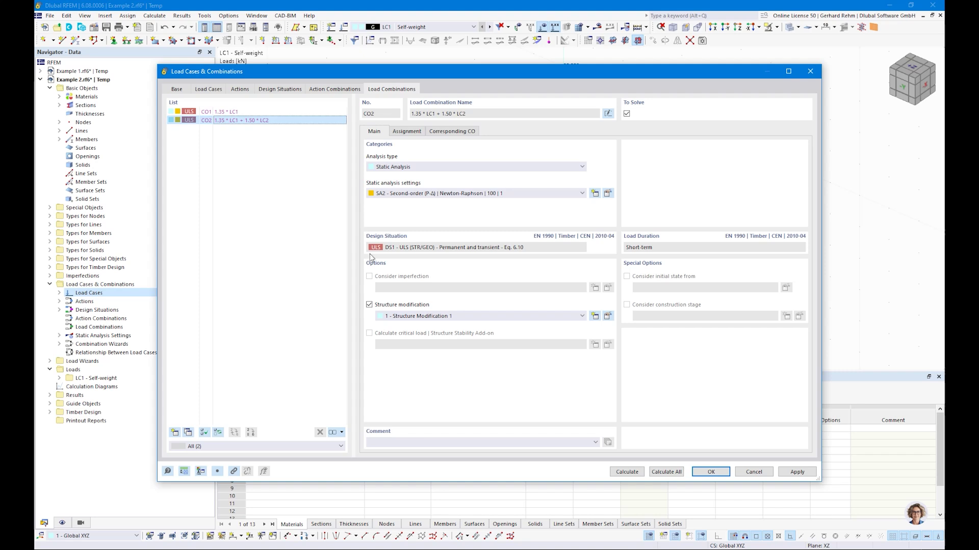
# Set DS1's combination wizard to 2 - SA1 Geometrically linear and review AC1–AC2
pyautogui.click(292, 89)
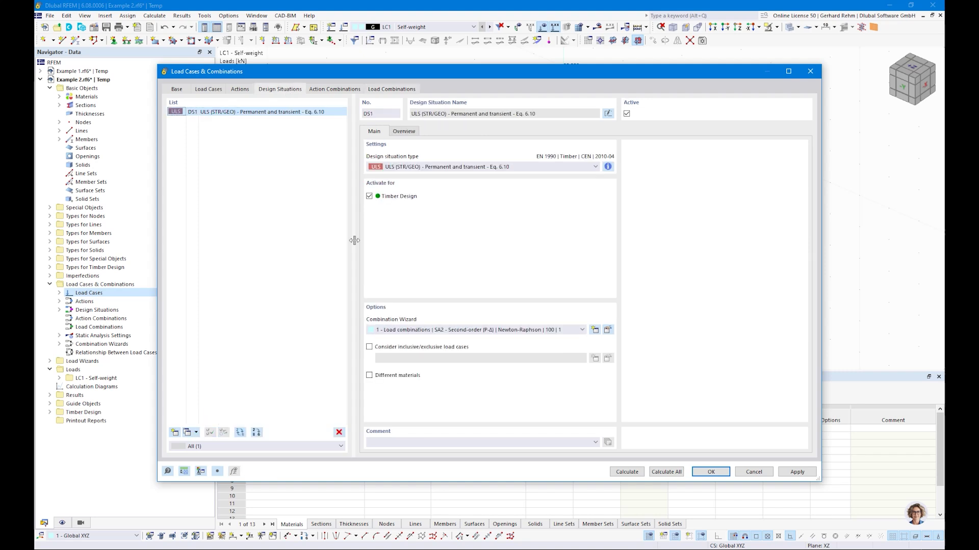
pyautogui.click(407, 330)
pyautogui.click(408, 353)
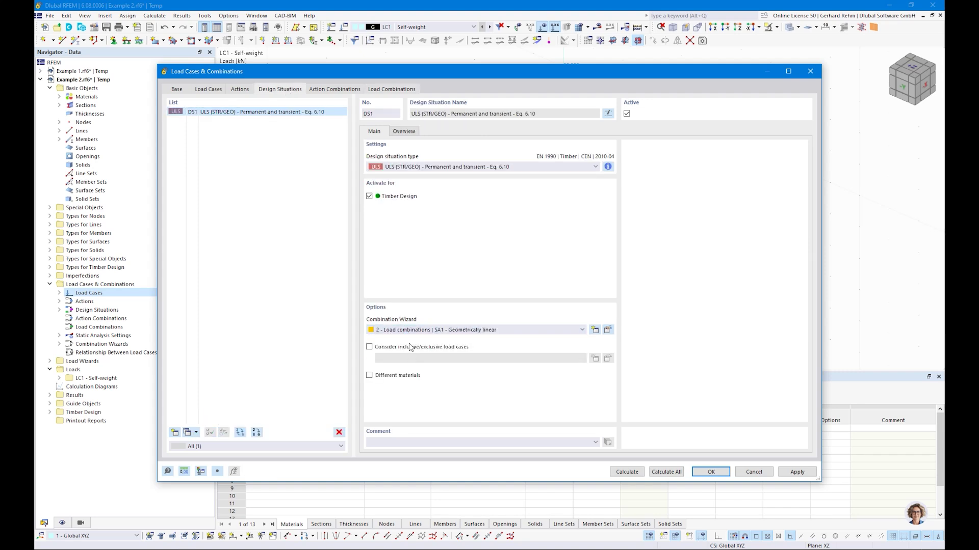
pyautogui.click(331, 90)
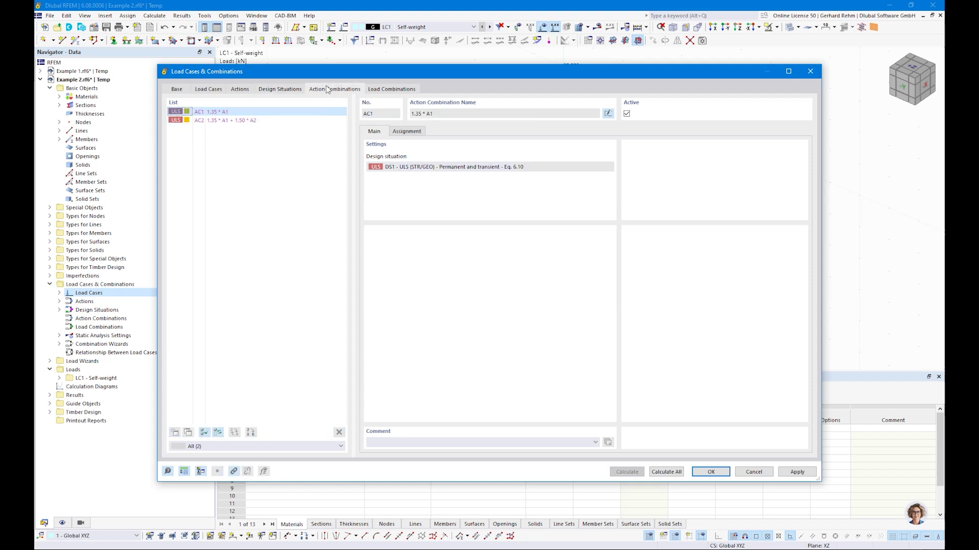
pyautogui.click(387, 90)
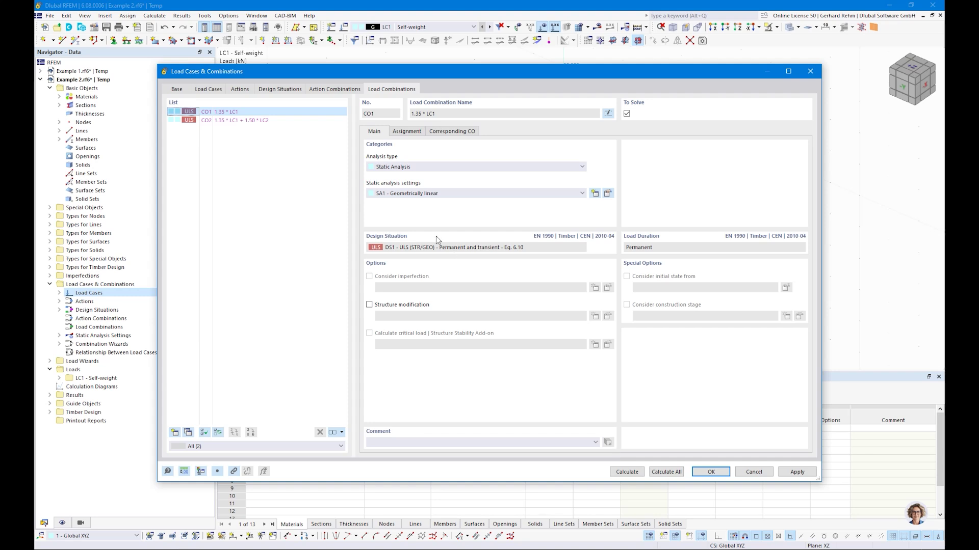
# Confirm the load case settings and apply a 20 kN nodal force Fz to node 3 in LC2 Snow
pyautogui.click(711, 472)
pyautogui.click(413, 28)
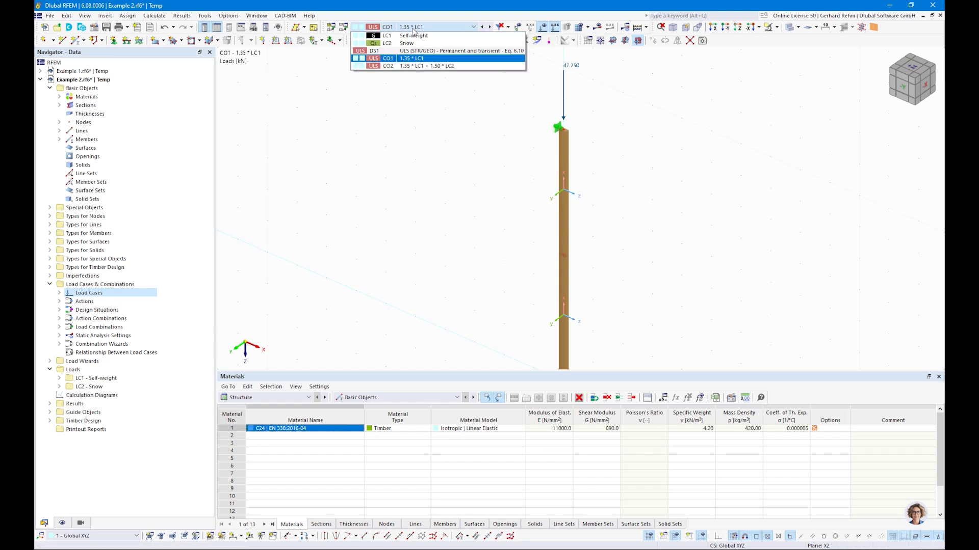
pyautogui.click(407, 47)
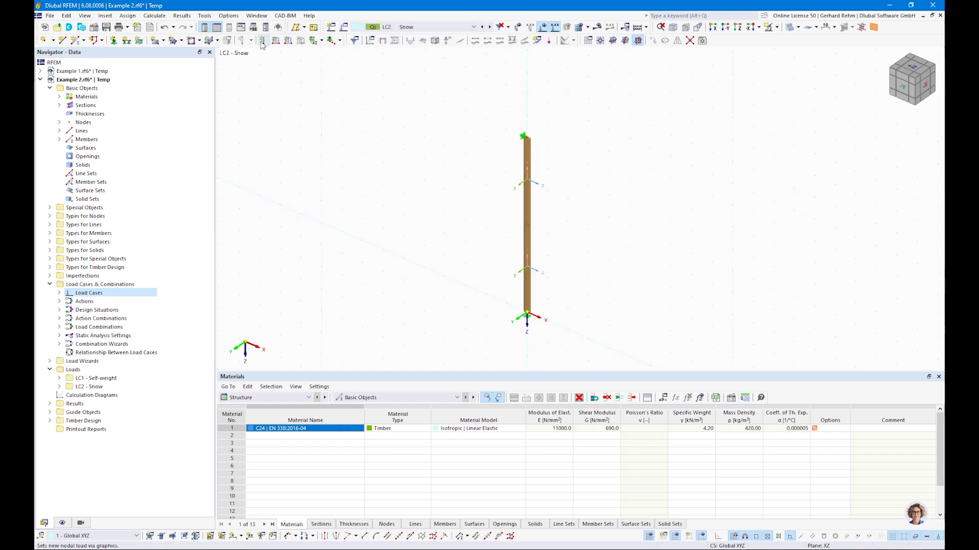
pyautogui.click(261, 40)
pyautogui.write('20')
pyautogui.click(627, 431)
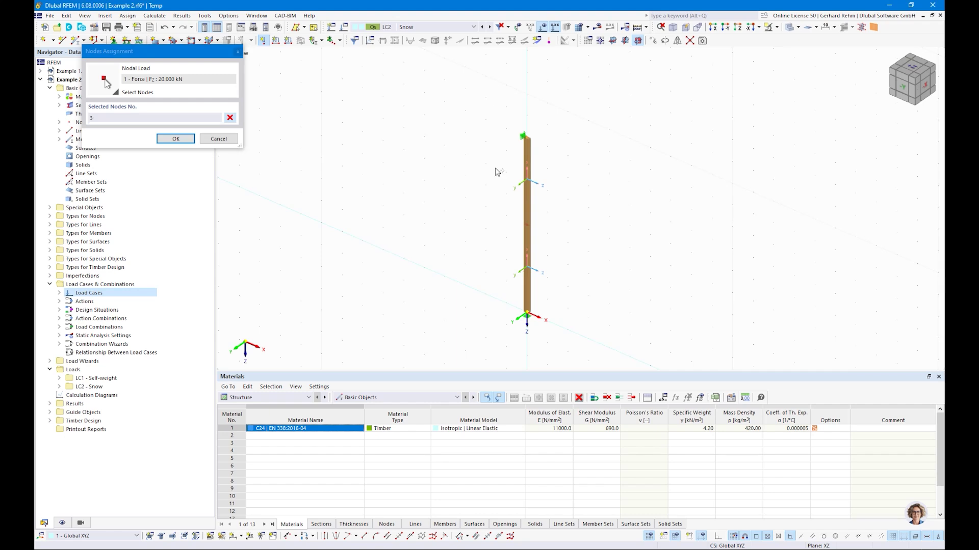
pyautogui.click(180, 139)
# Switch the displayed load situation to design situation DS1
pyautogui.rightClick(330, 145)
pyautogui.click(332, 131)
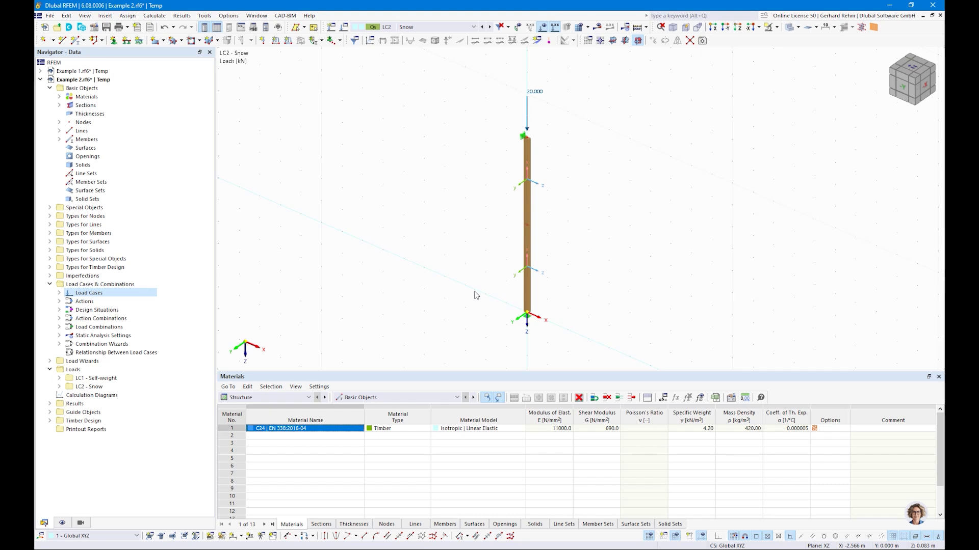
pyautogui.click(432, 28)
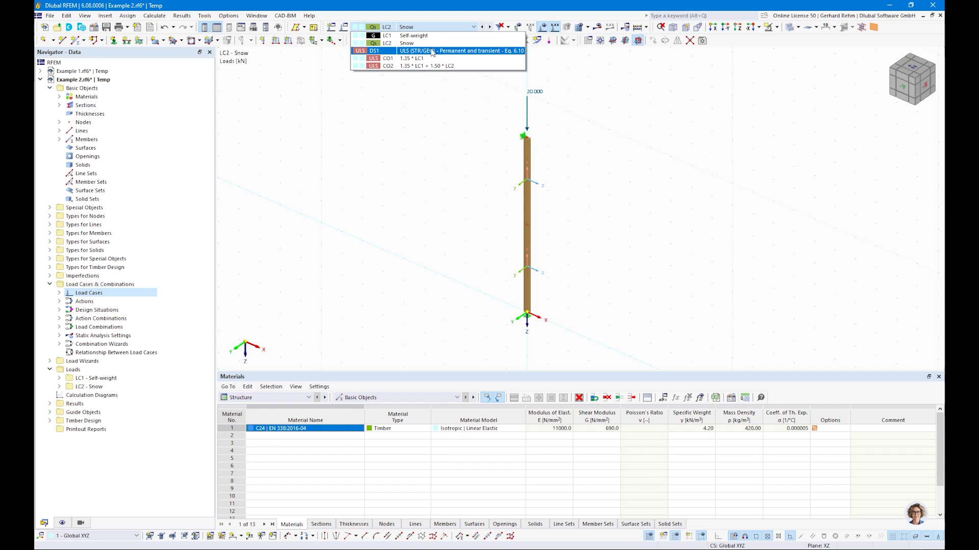
pyautogui.click(431, 50)
# Calculate all cases, show member axial forces N, and switch the table to Timber Design
pyautogui.click(597, 26)
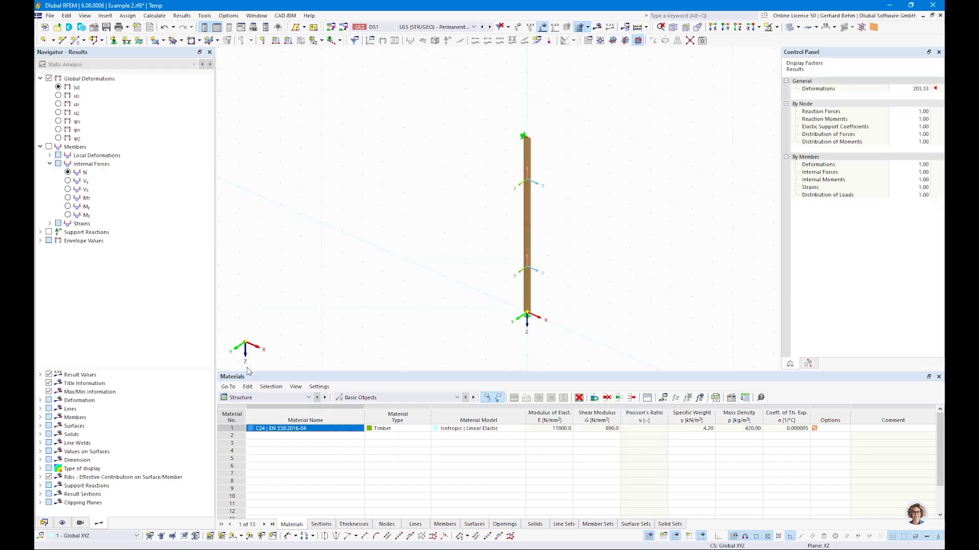
pyautogui.click(67, 173)
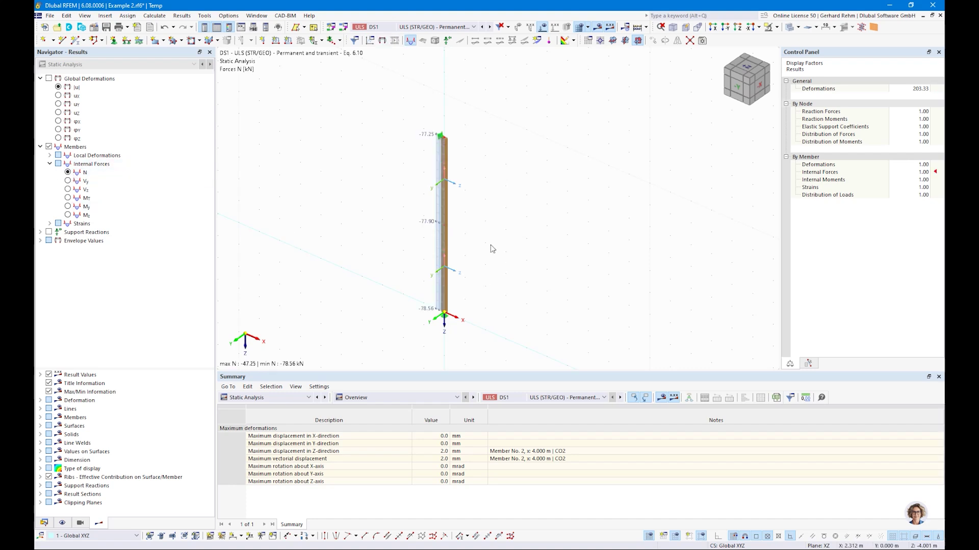
pyautogui.scroll(2, 474, 253)
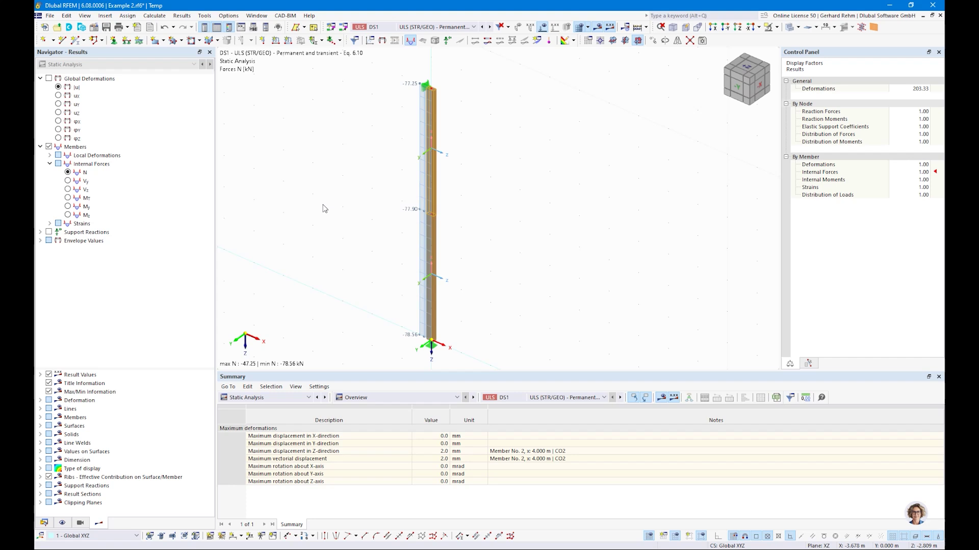
pyautogui.click(286, 398)
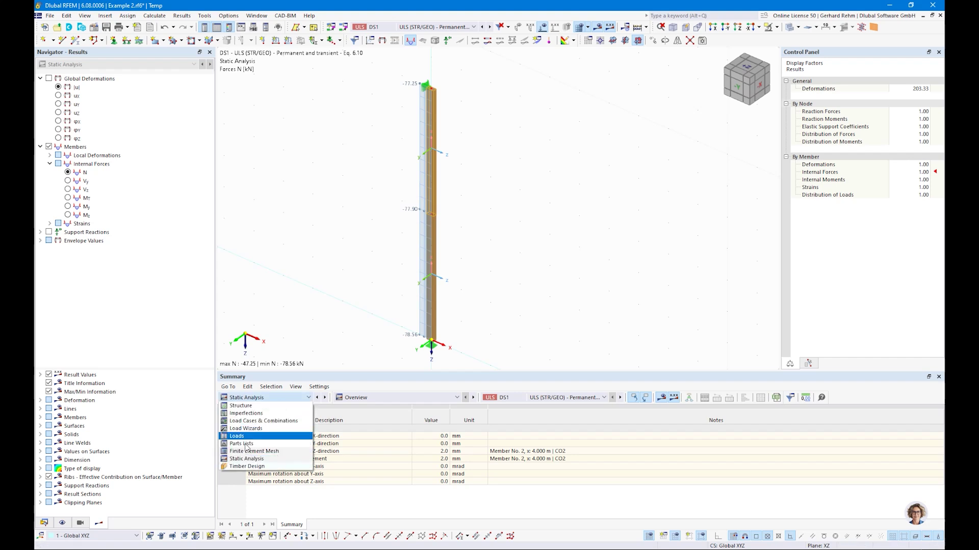
pyautogui.click(246, 466)
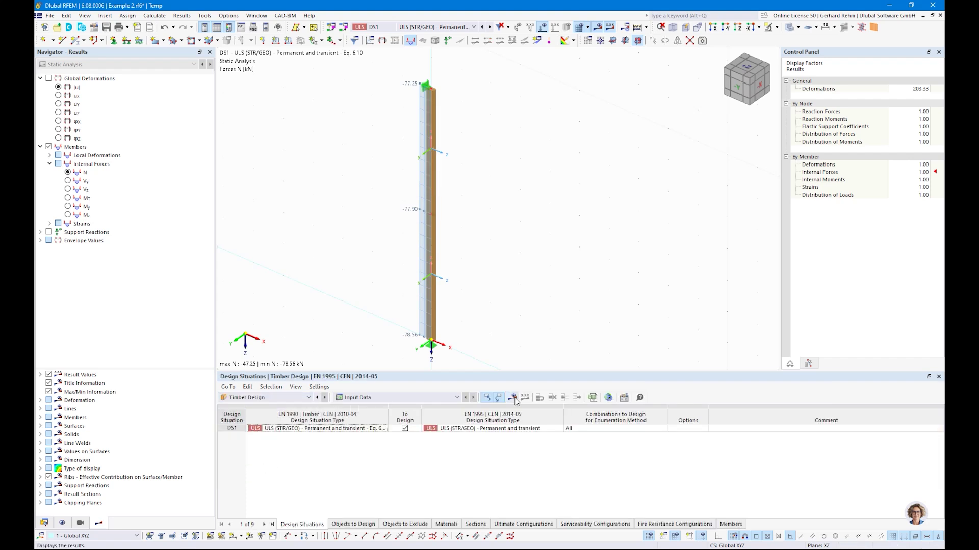
# Rerun the calculation and list member design ratios by design situation, maximum 0.188
pyautogui.hotkey('ctrl', 'F5')
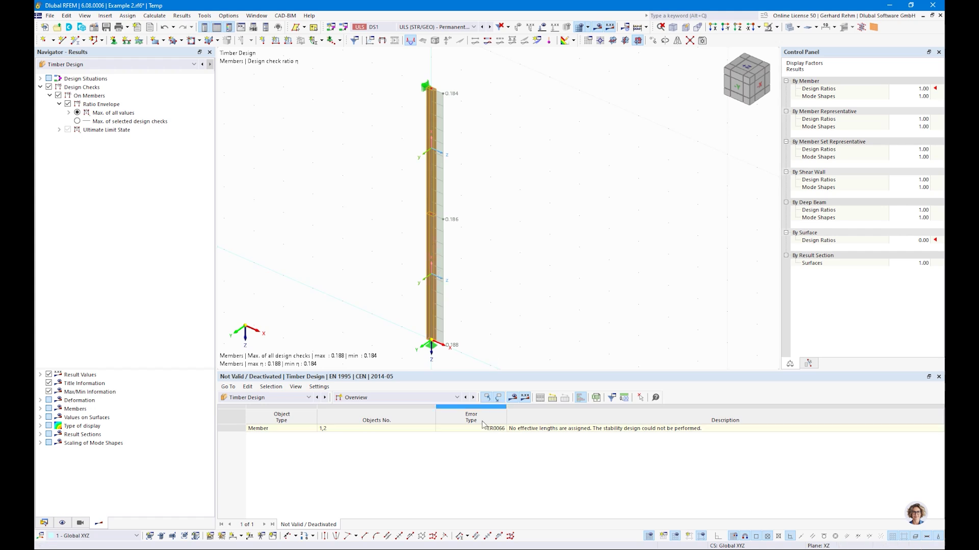
pyautogui.click(392, 397)
pyautogui.click(366, 422)
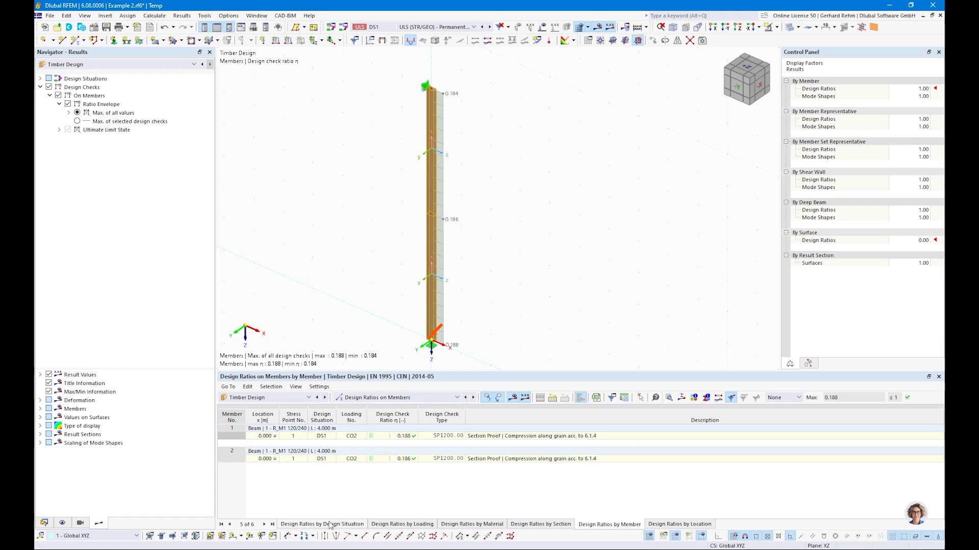
pyautogui.click(474, 437)
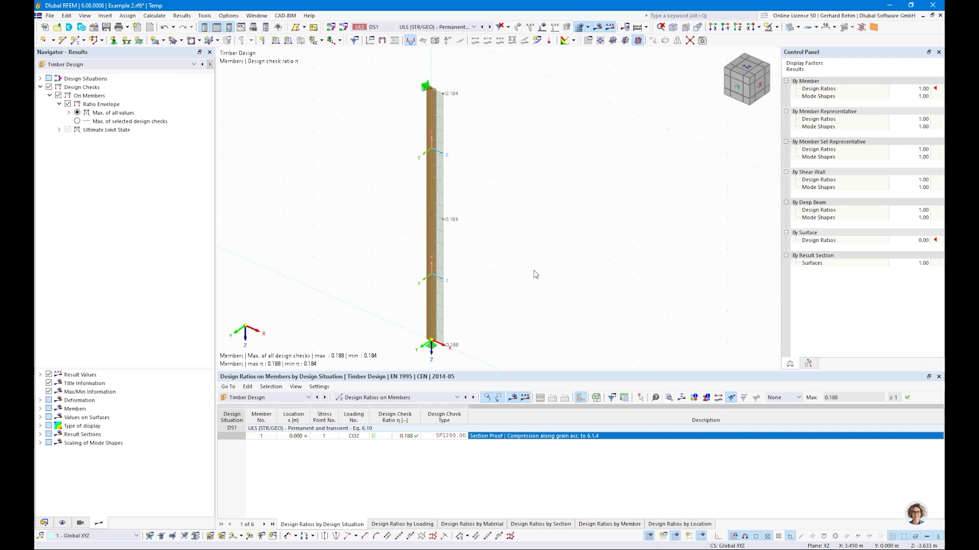
pyautogui.scroll(-2, 535, 274)
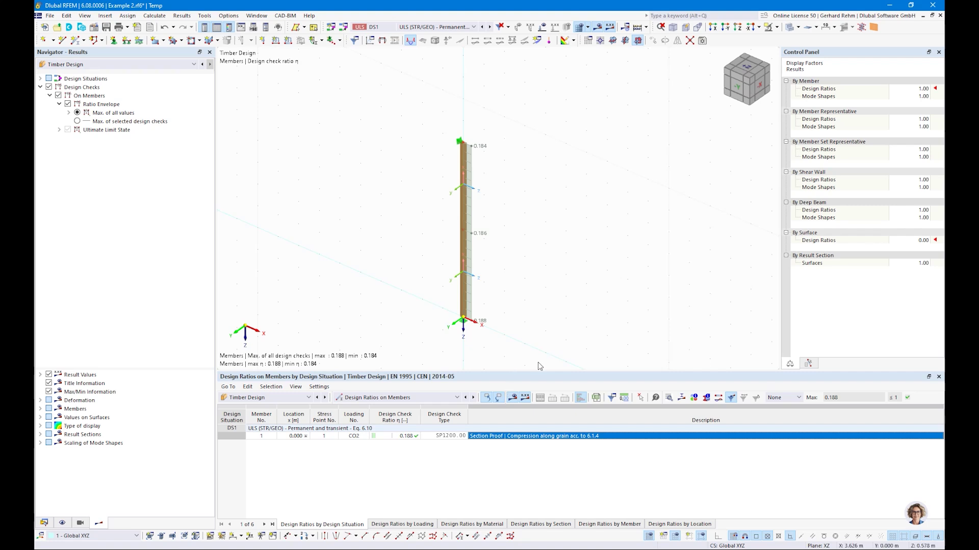
# Create a member set from column members 1 and 2
pyautogui.click(463, 153)
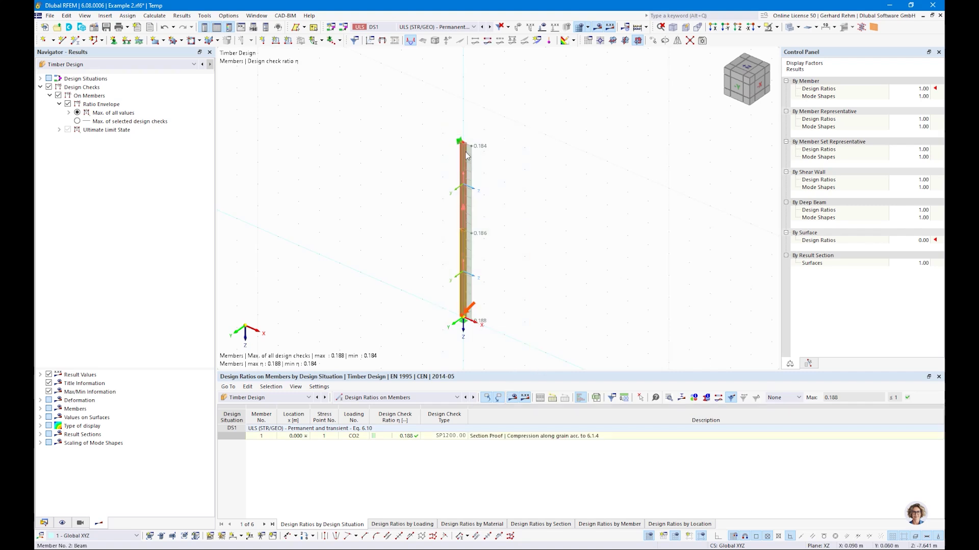
pyautogui.rightClick(465, 151)
pyautogui.click(607, 131)
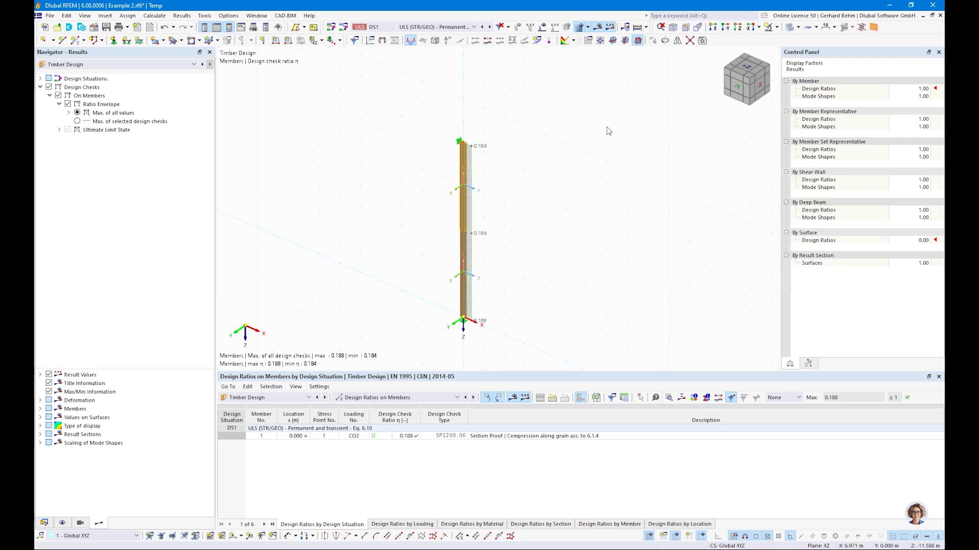
pyautogui.moveTo(564, 353); pyautogui.dragTo(411, 124)
pyautogui.rightClick(462, 173)
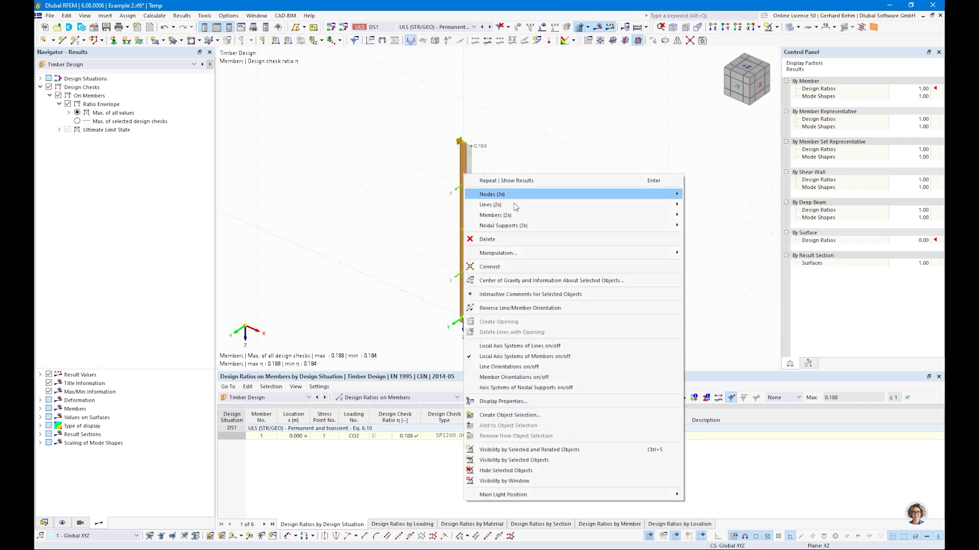
pyautogui.moveTo(517, 220)
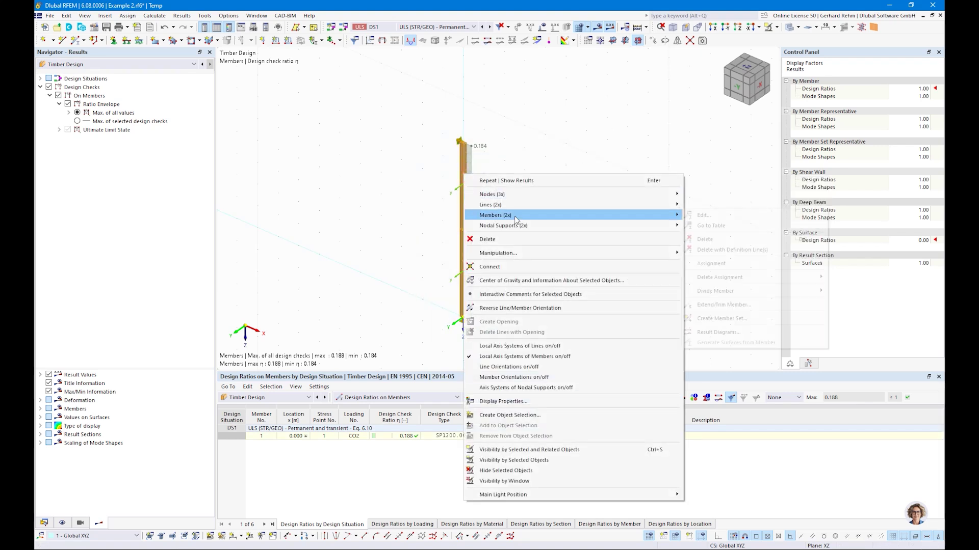
pyautogui.click(719, 319)
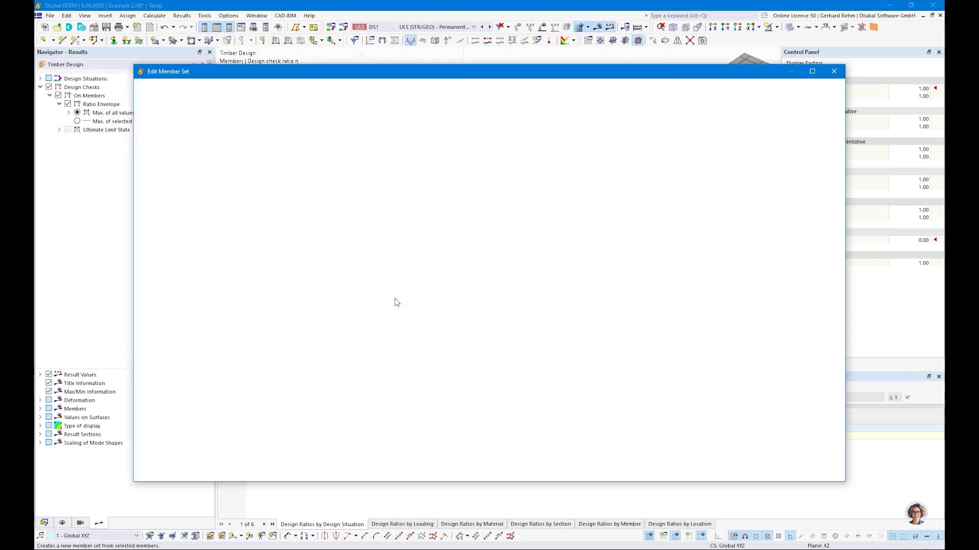
# Enable design properties and add new effective lengths without lateral-torsional buckling
pyautogui.click(281, 226)
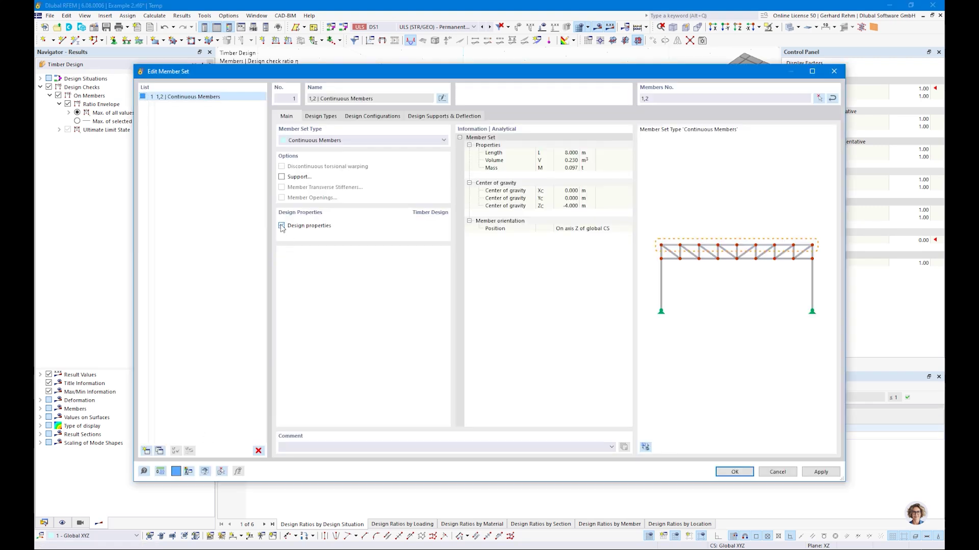
pyautogui.click(320, 117)
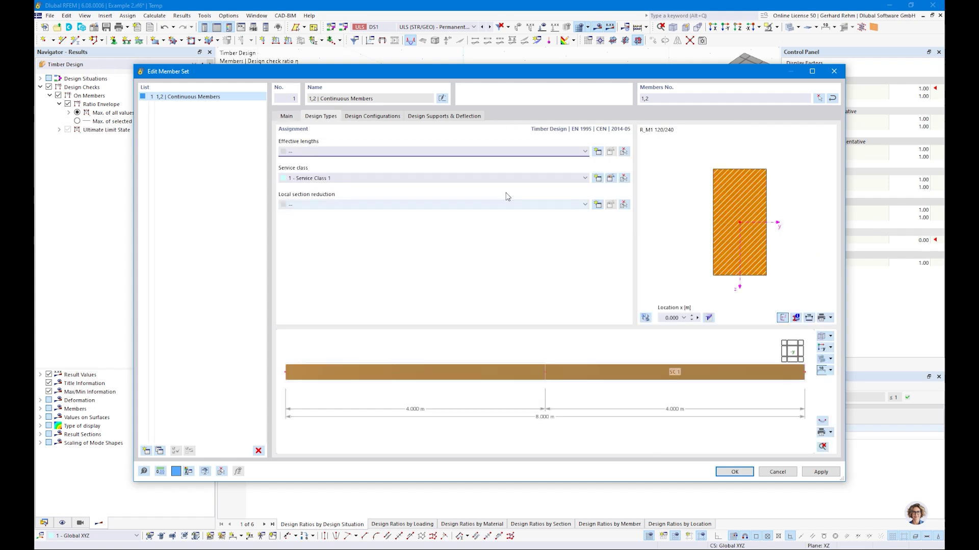
pyautogui.click(597, 152)
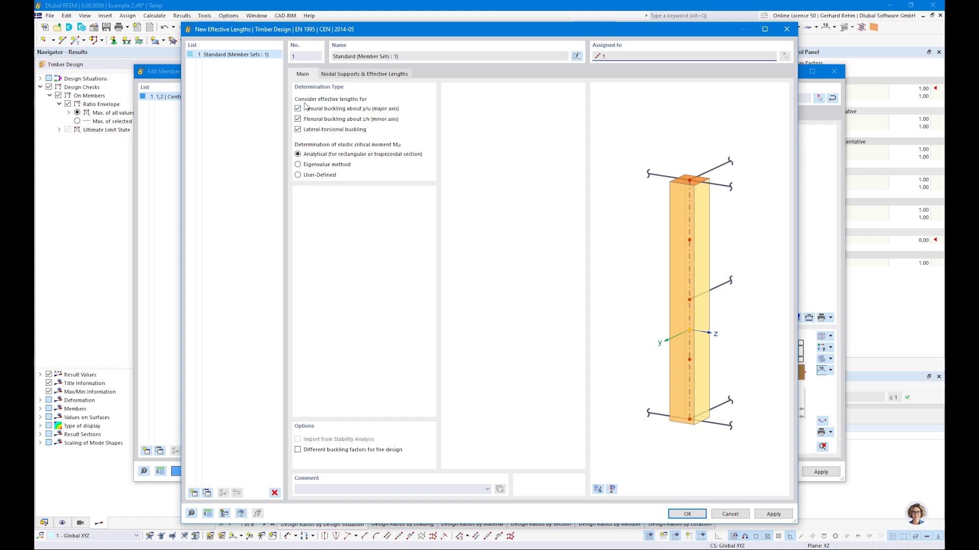
pyautogui.click(297, 129)
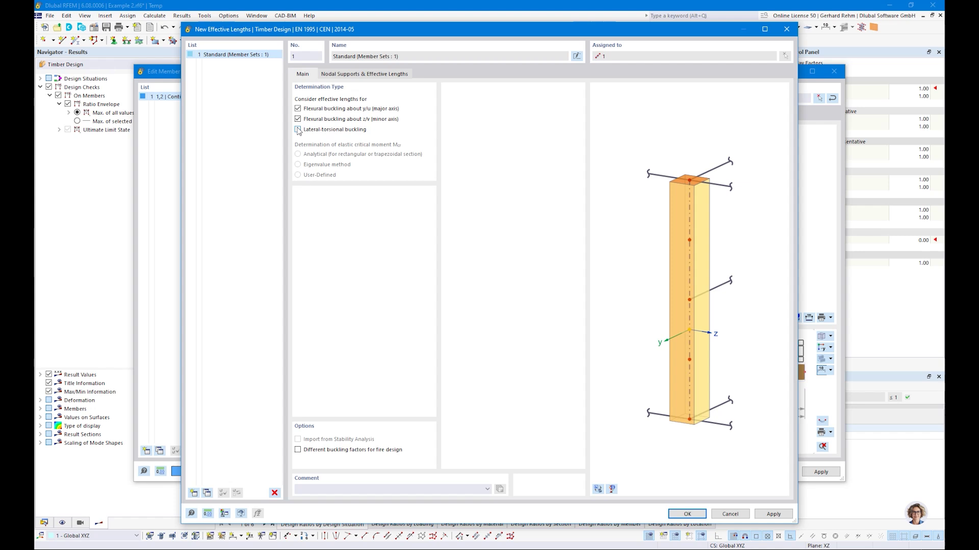
pyautogui.click(337, 76)
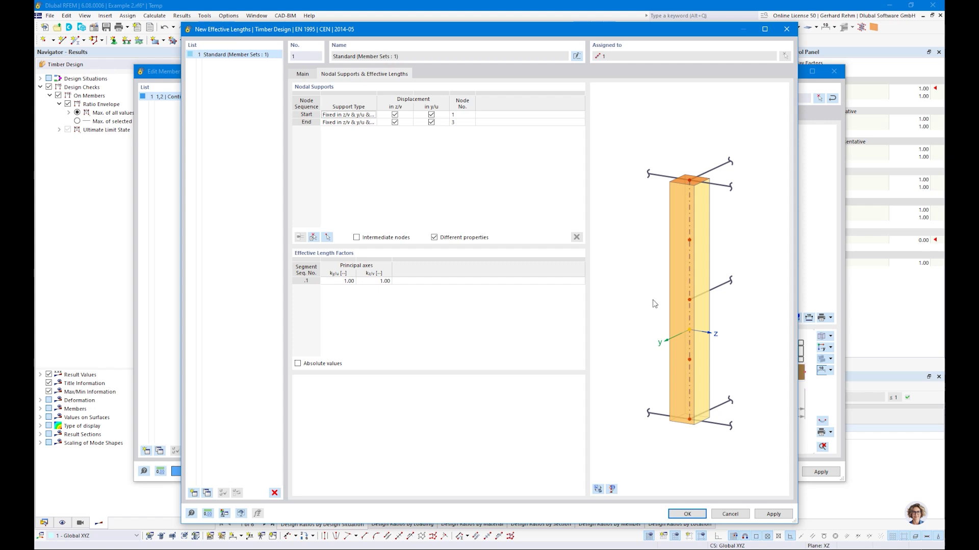
# Preview the real column, compare absolute values with factors, and allow intermediate nodes
pyautogui.click(598, 489)
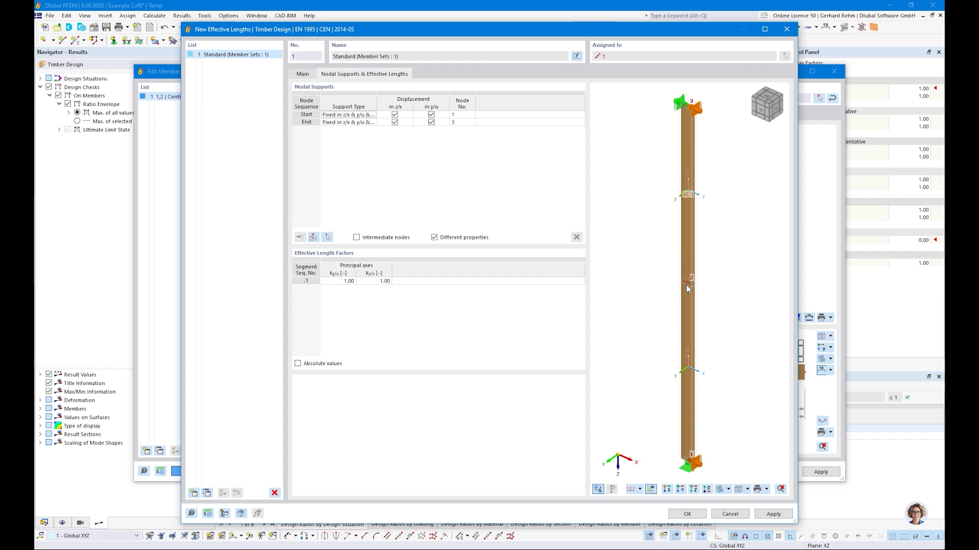
pyautogui.click(298, 364)
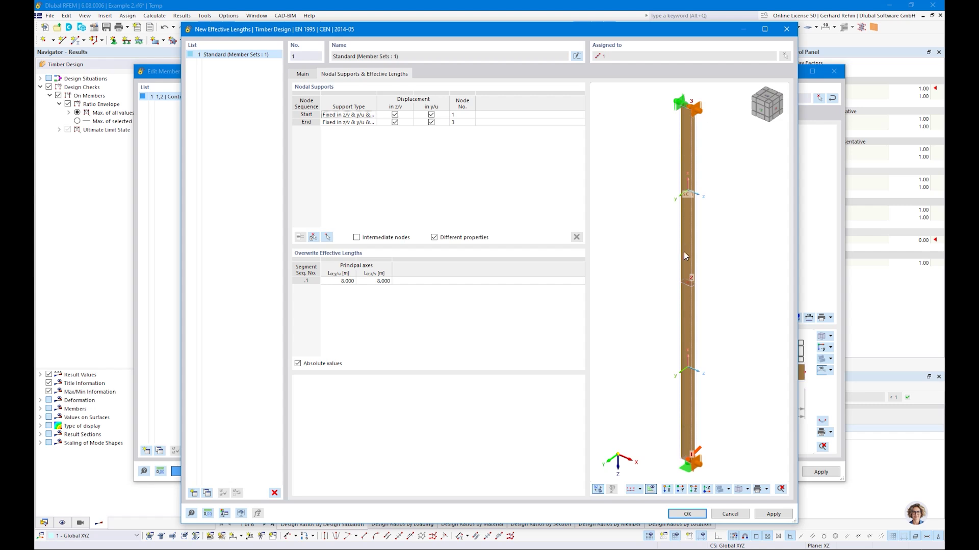
pyautogui.click(298, 364)
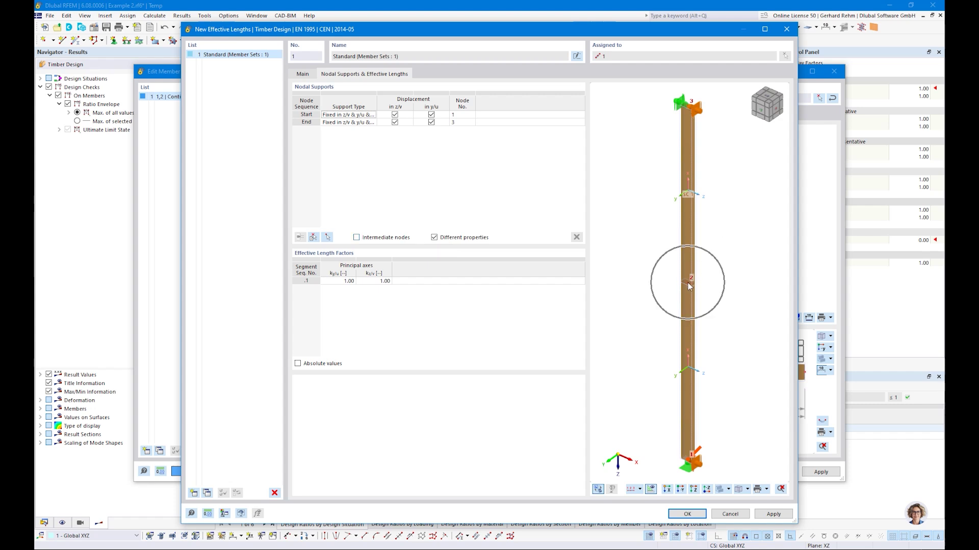
pyautogui.click(356, 238)
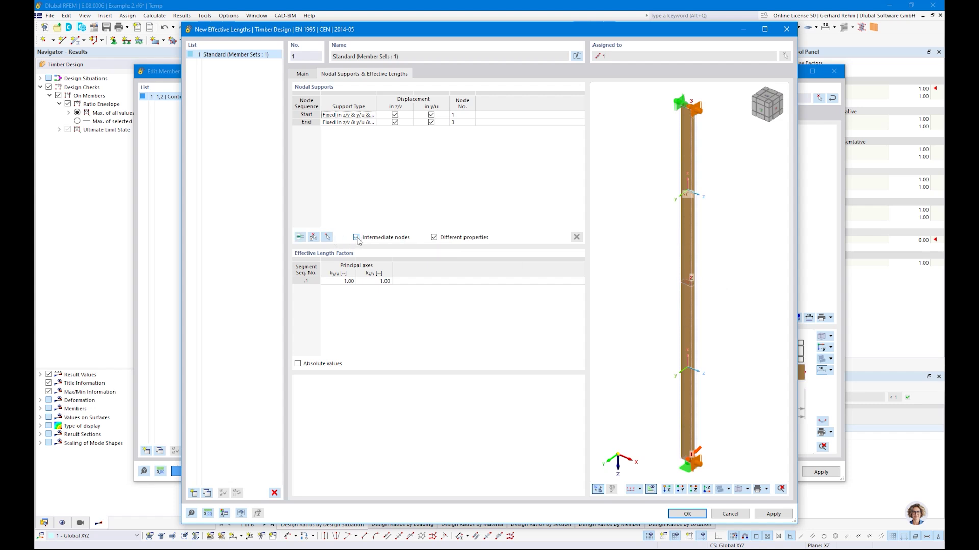
# Insert node 2 as an intermediate support fixed in y/u and show absolute 4.000 m lengths
pyautogui.click(300, 237)
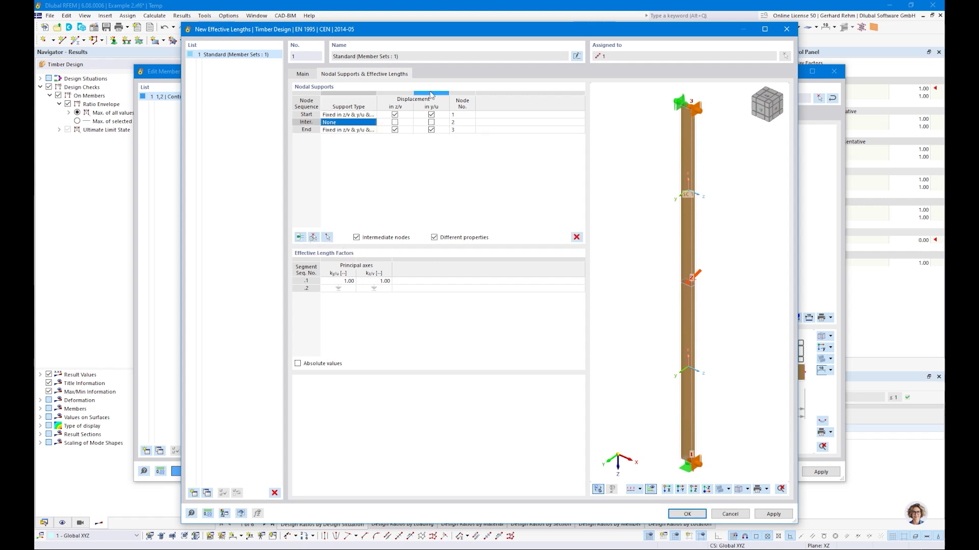
pyautogui.click(460, 123)
pyautogui.write('2')
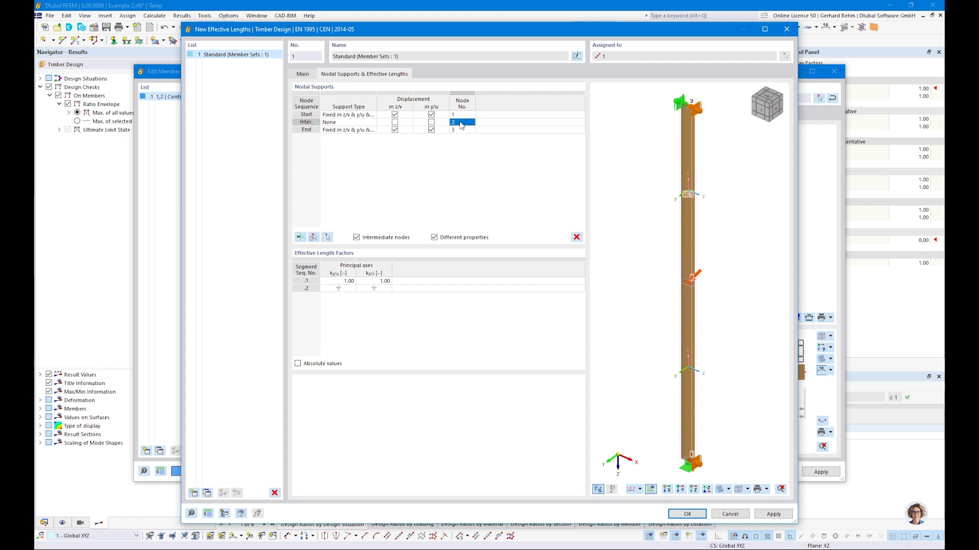
pyautogui.click(431, 123)
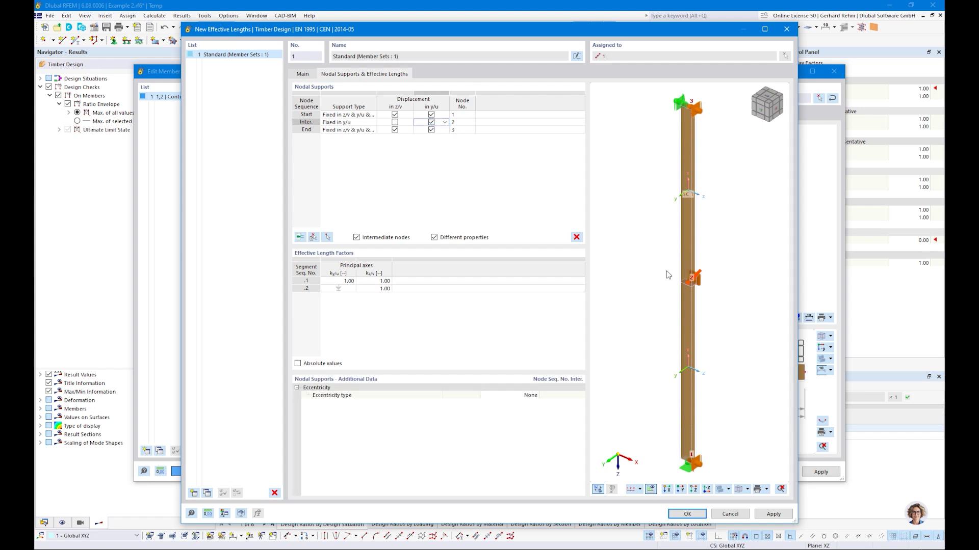
pyautogui.scroll(2, 718, 238)
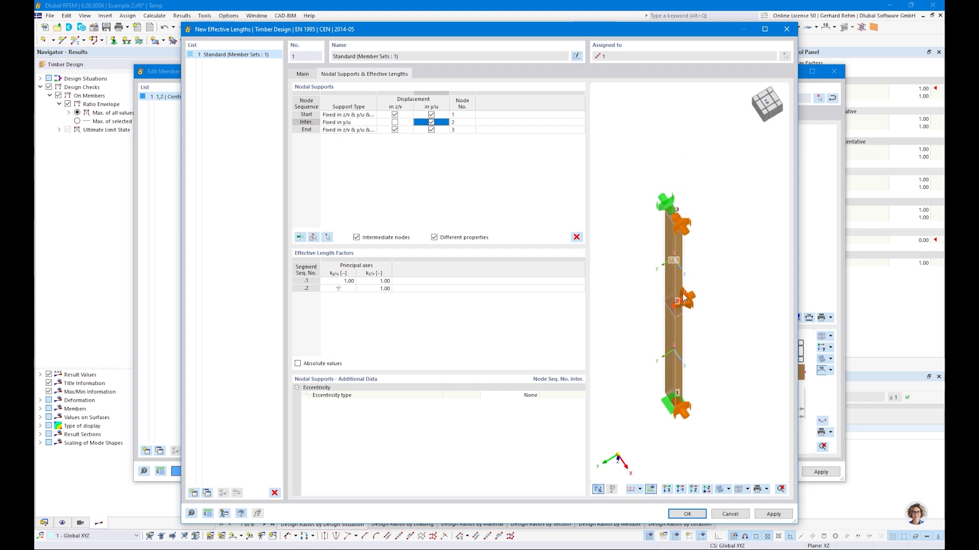
pyautogui.scroll(3, 683, 403)
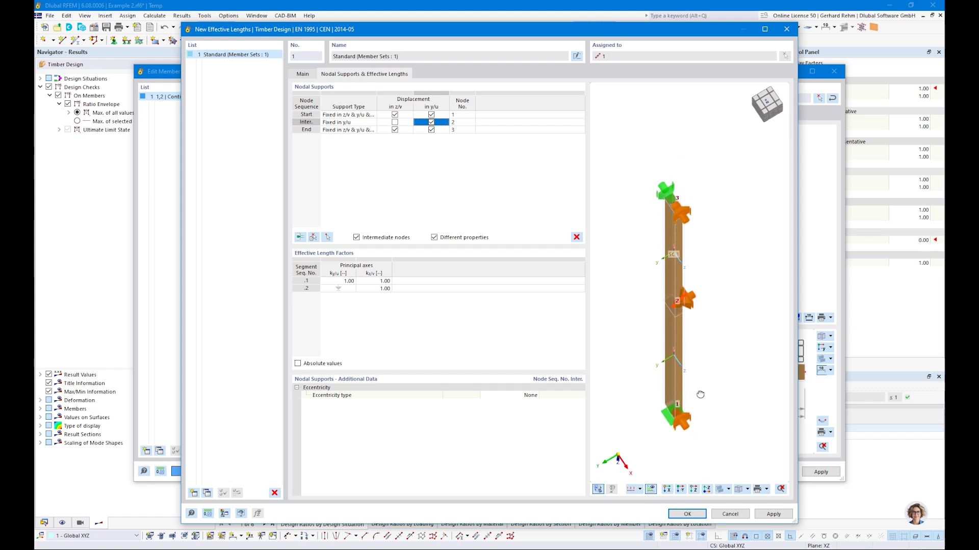
pyautogui.scroll(-1, 702, 362)
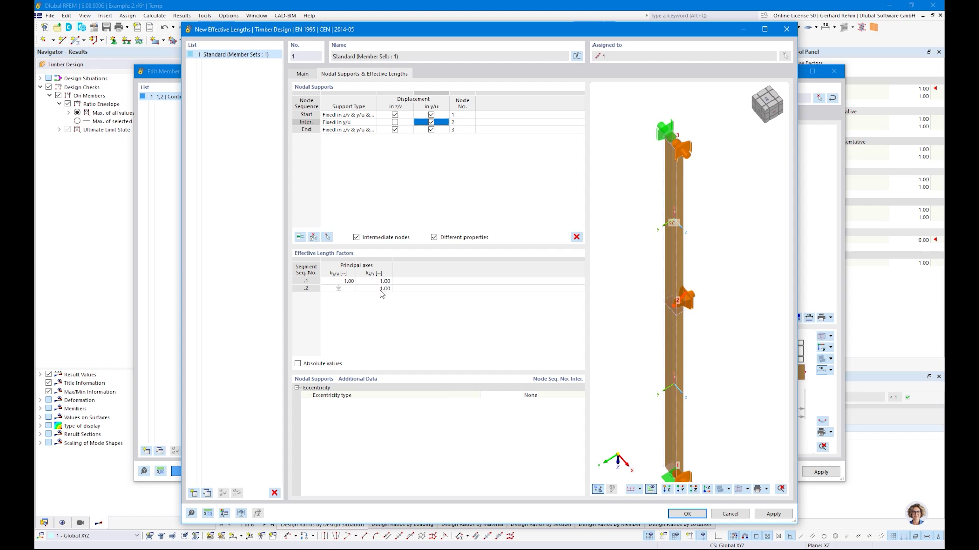
pyautogui.click(297, 363)
# Confirm the effective lengths and display them on the column with nodal supports hidden
pyautogui.click(680, 515)
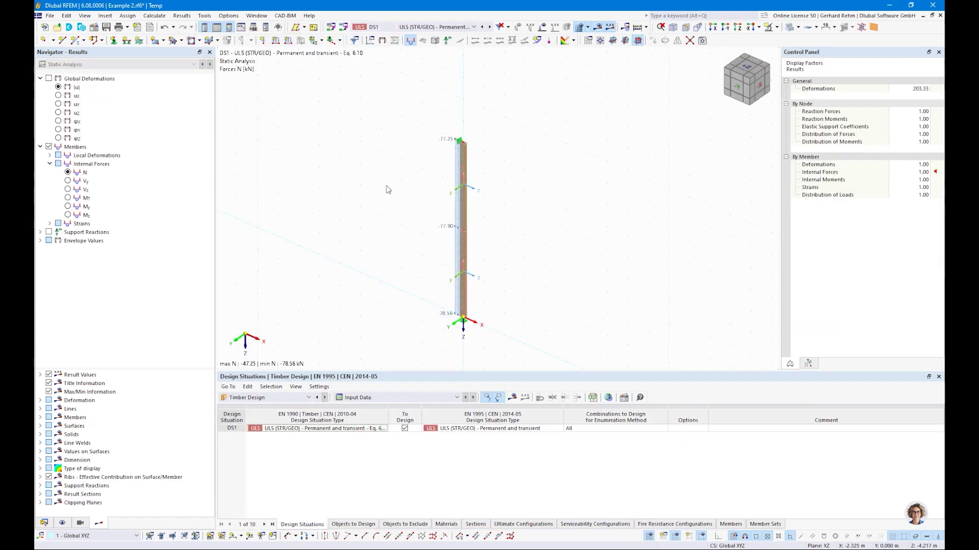
pyautogui.click(596, 28)
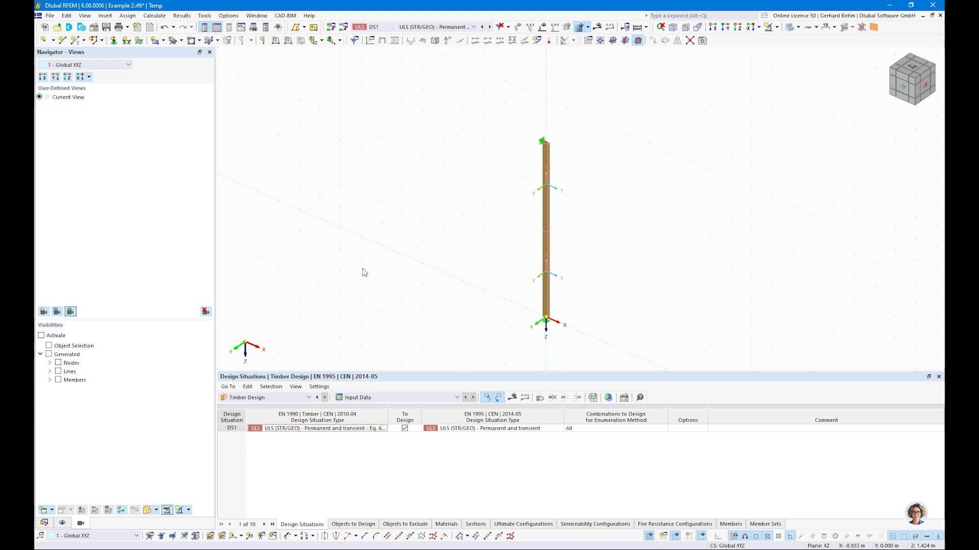
pyautogui.click(62, 524)
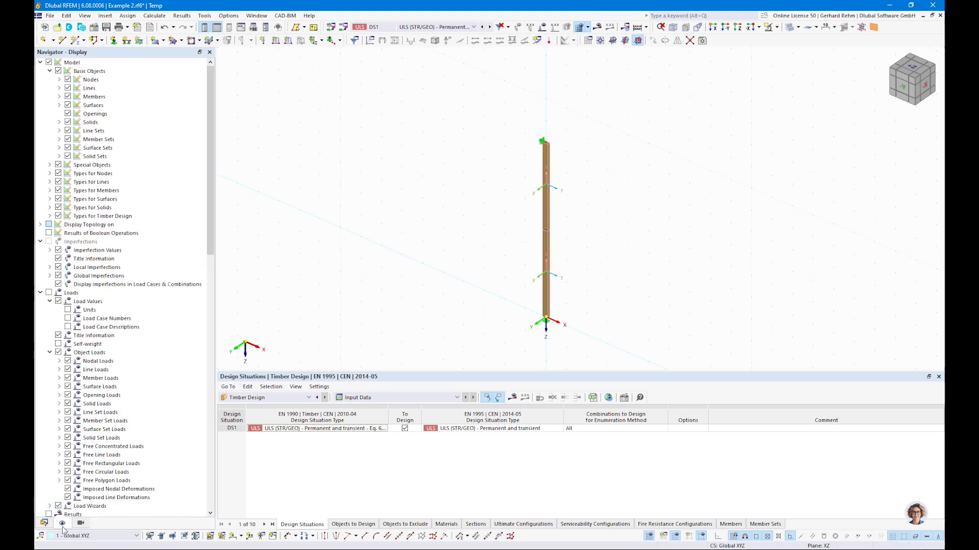
pyautogui.click(50, 217)
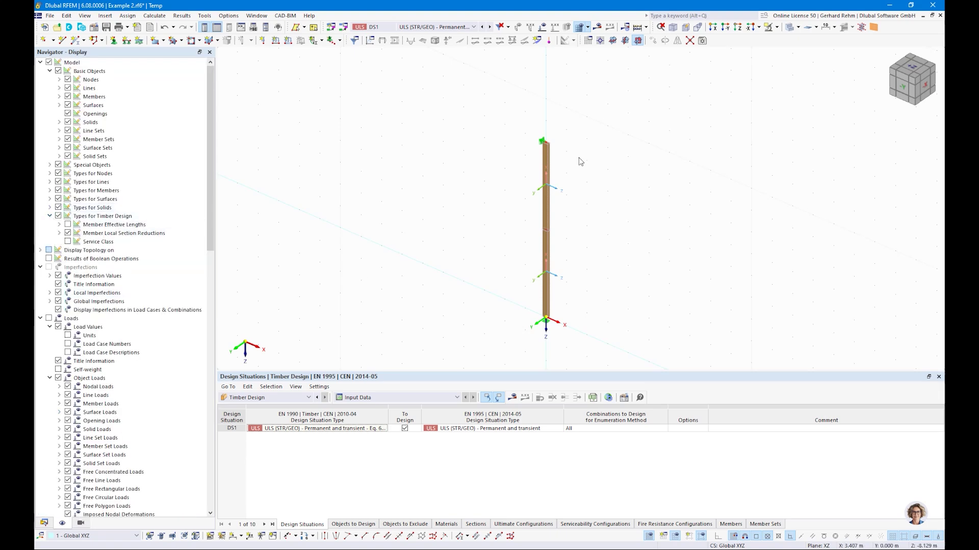
pyautogui.scroll(2, 584, 259)
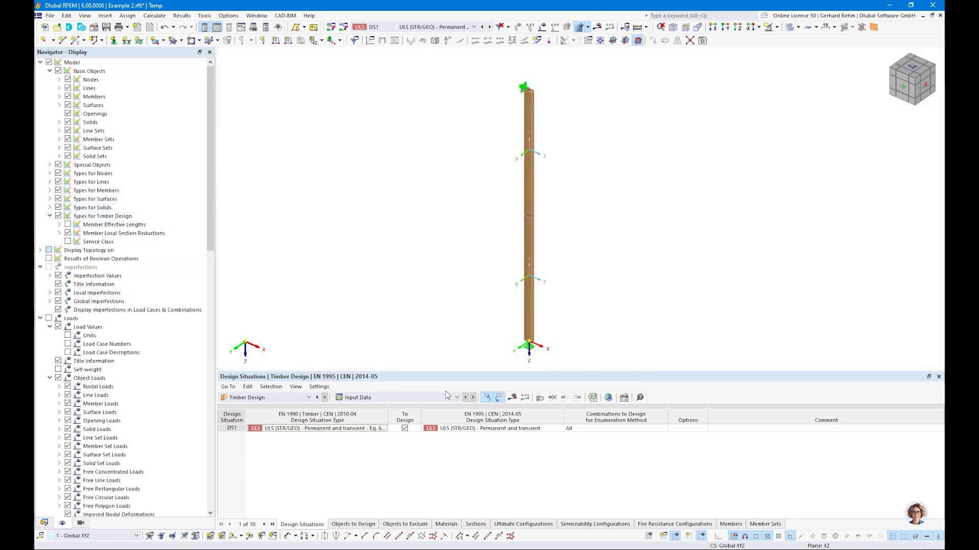
pyautogui.click(68, 225)
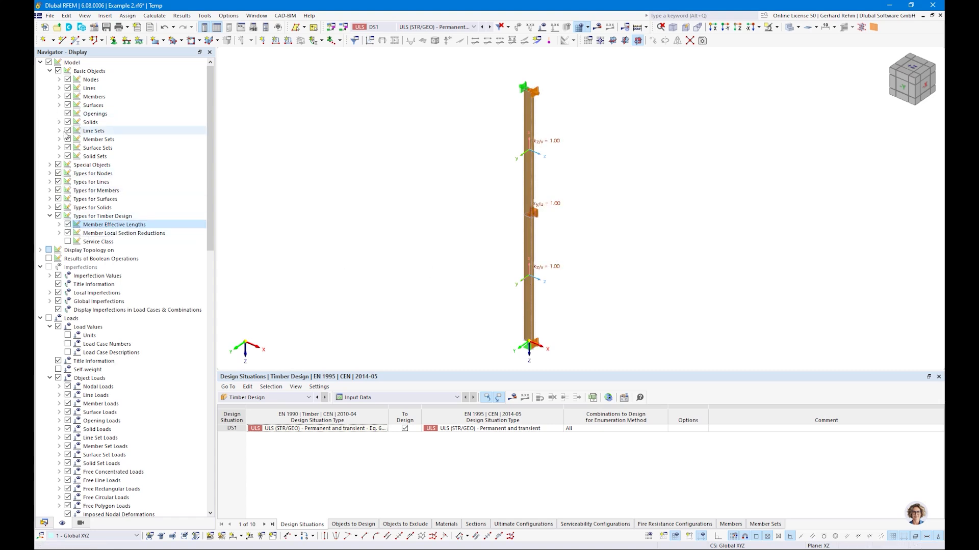
pyautogui.click(49, 174)
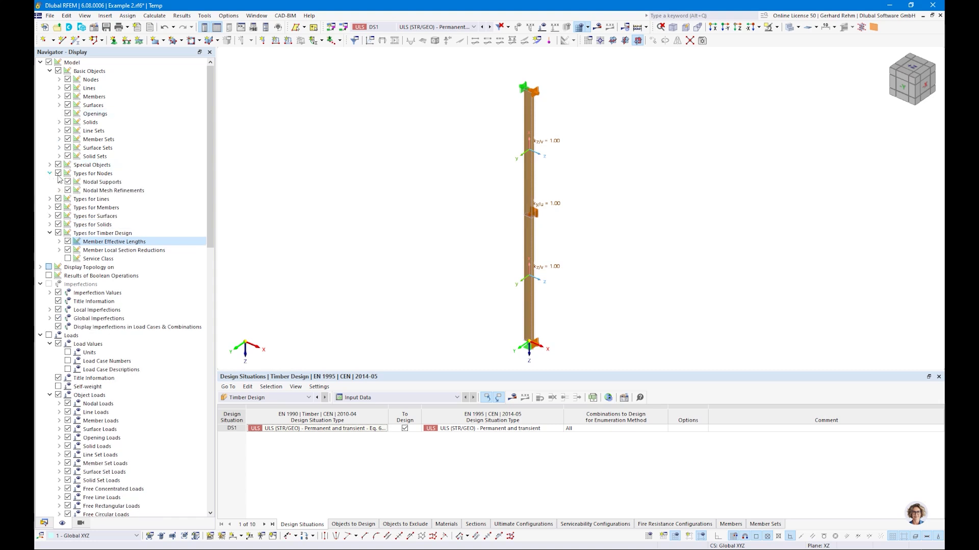
pyautogui.click(67, 182)
# Label effective lengths as 4.000, 8.000 and 4.000 m, then hide them and restore supports
pyautogui.keyDown('ctrl'); pyautogui.moveTo(676, 217); pyautogui.dragTo(592, 241, button='middle'); pyautogui.keyUp('ctrl')
pyautogui.rightClick(593, 240)
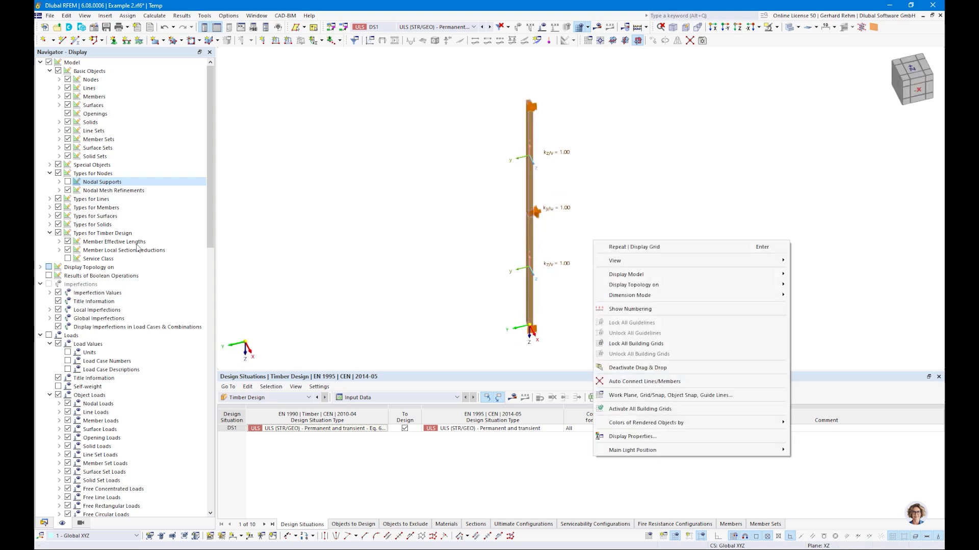
pyautogui.click(339, 258)
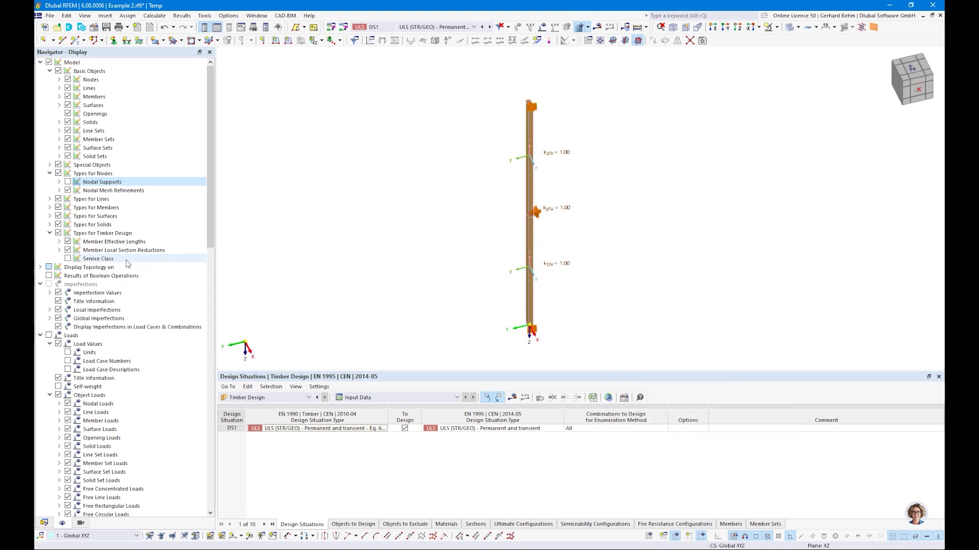
pyautogui.click(59, 241)
pyautogui.click(77, 276)
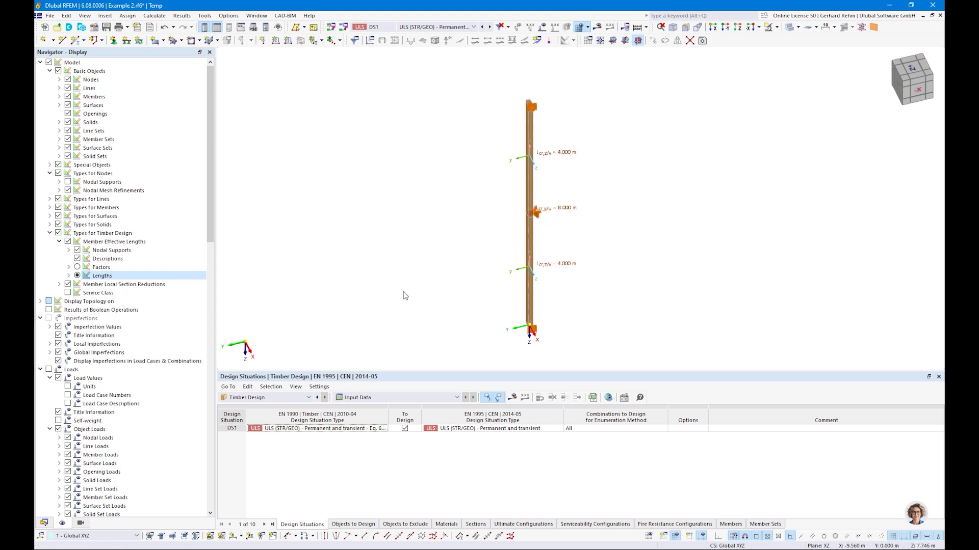
pyautogui.click(58, 233)
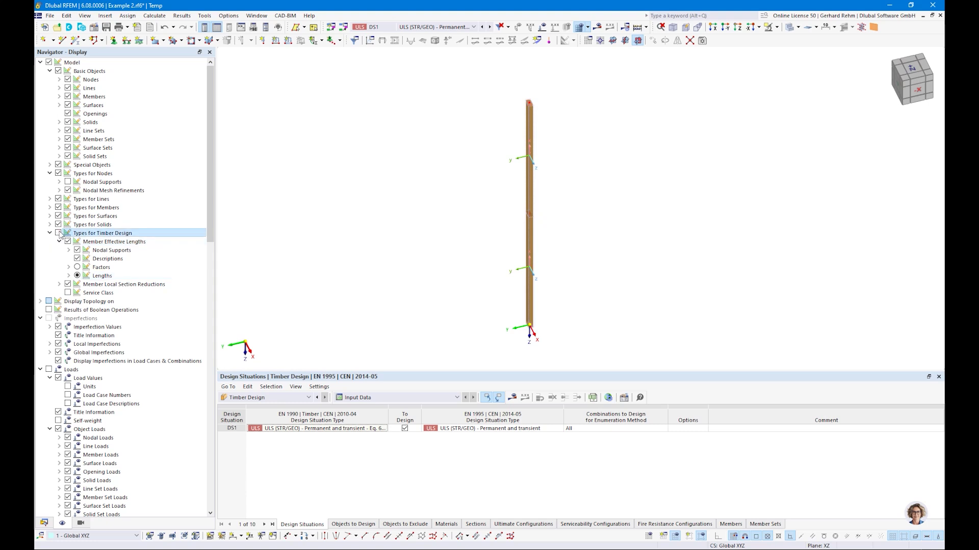
pyautogui.click(67, 182)
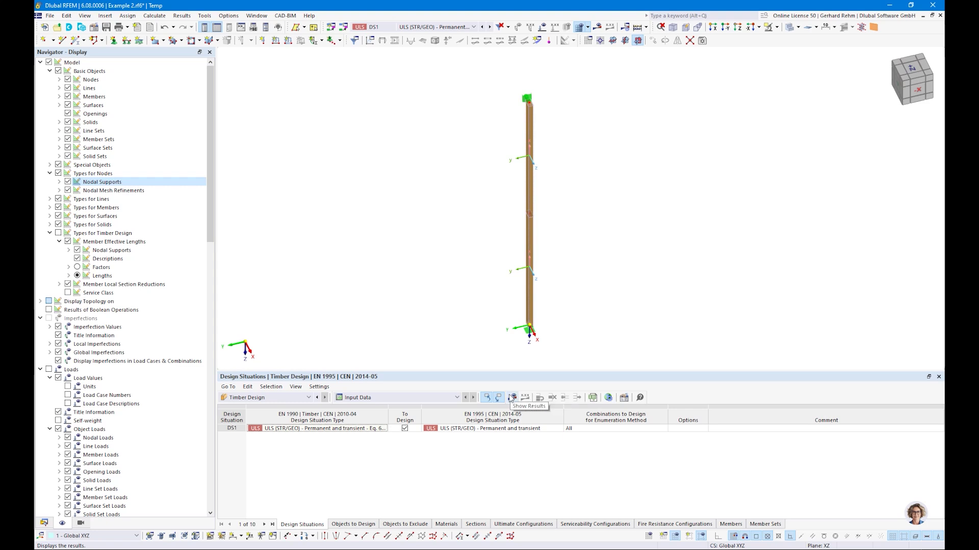
# In the design input data, exclude individual members from the timber design
pyautogui.click(511, 398)
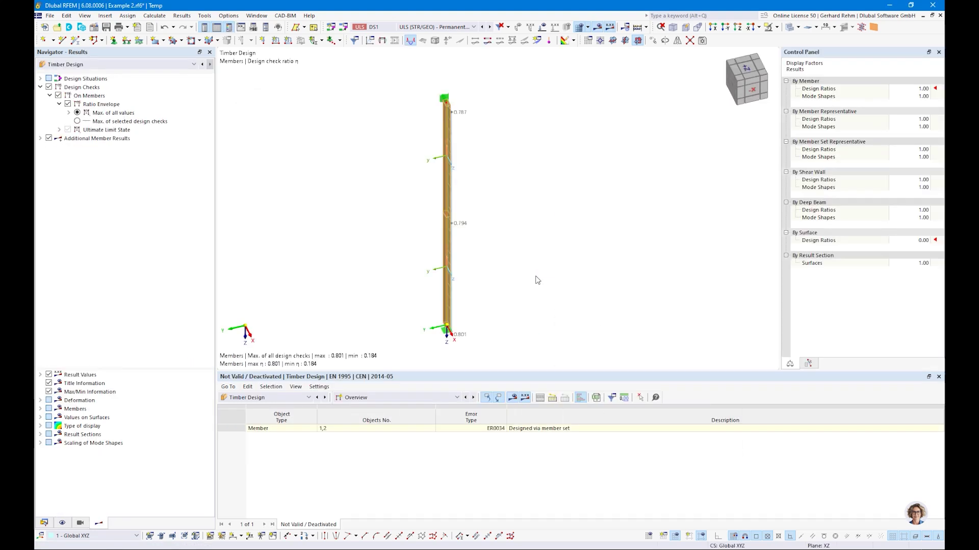
pyautogui.click(353, 398)
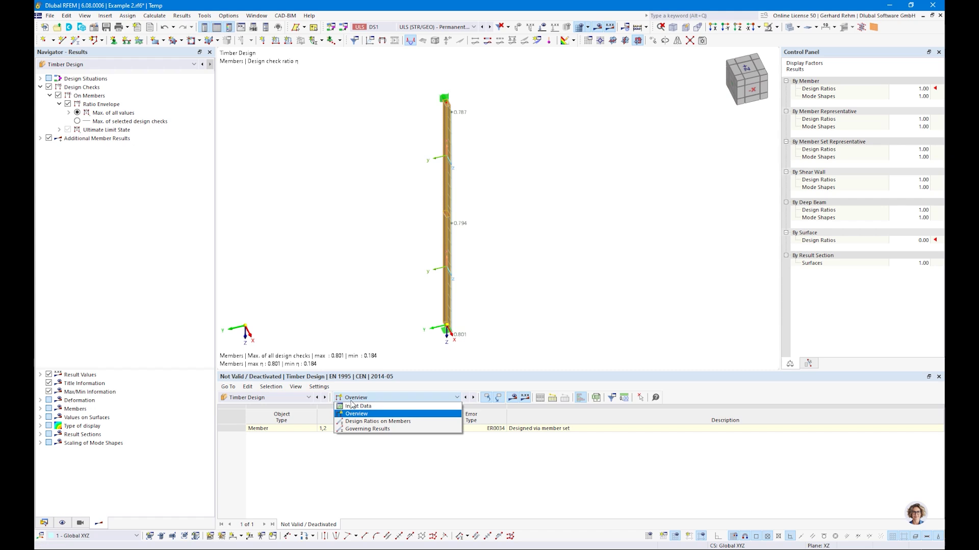
pyautogui.click(356, 406)
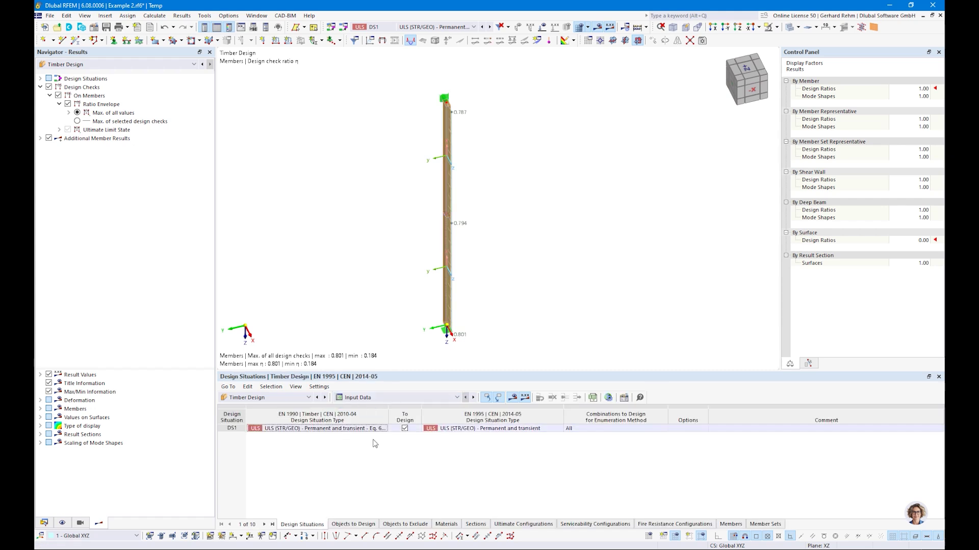
pyautogui.click(351, 524)
pyautogui.click(452, 428)
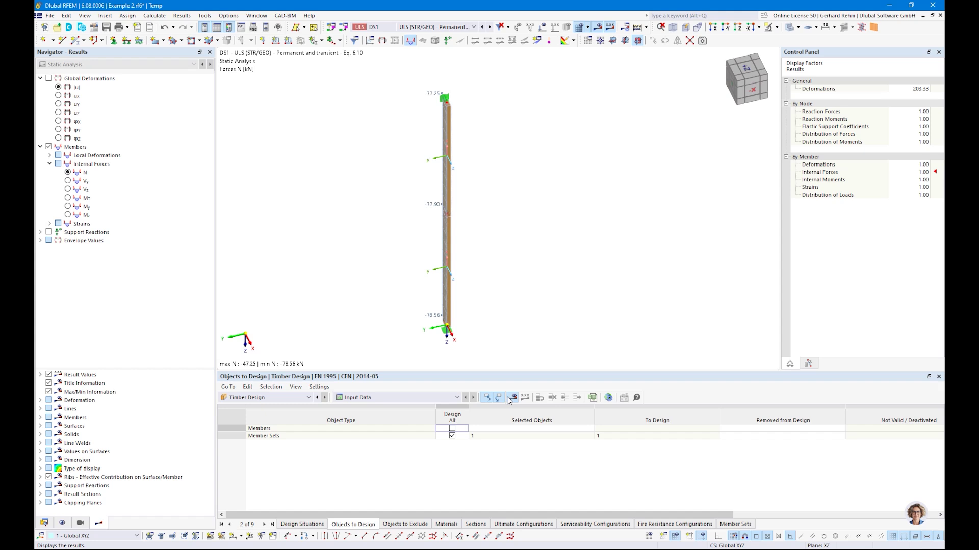
# Rerun the timber design, giving ratios 0.188 for compression and 0.801 for stability
pyautogui.click(511, 398)
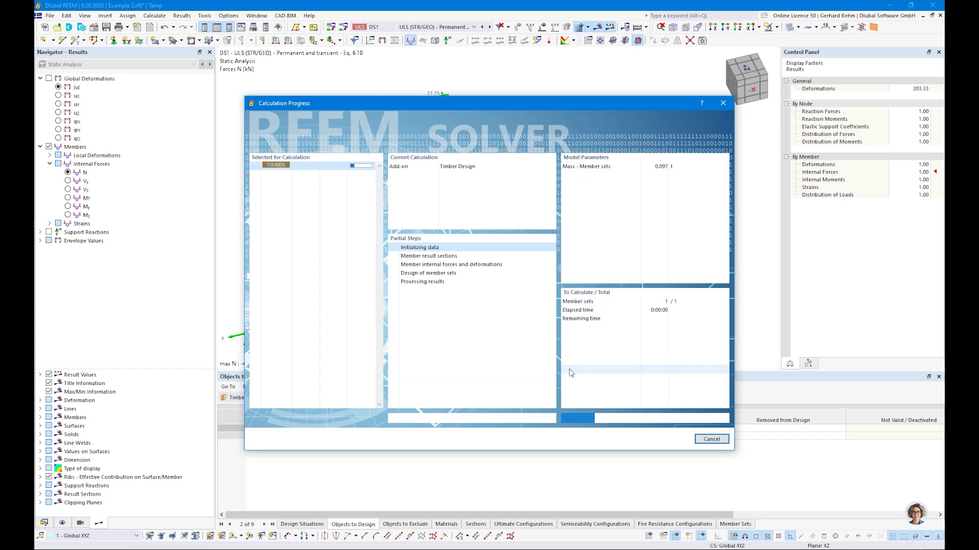
pyautogui.click(414, 437)
pyautogui.keyDown('ctrl'); pyautogui.moveTo(566, 334); pyautogui.dragTo(603, 306, button='middle'); pyautogui.keyUp('ctrl')
pyautogui.rightClick(604, 306)
pyautogui.click(529, 460)
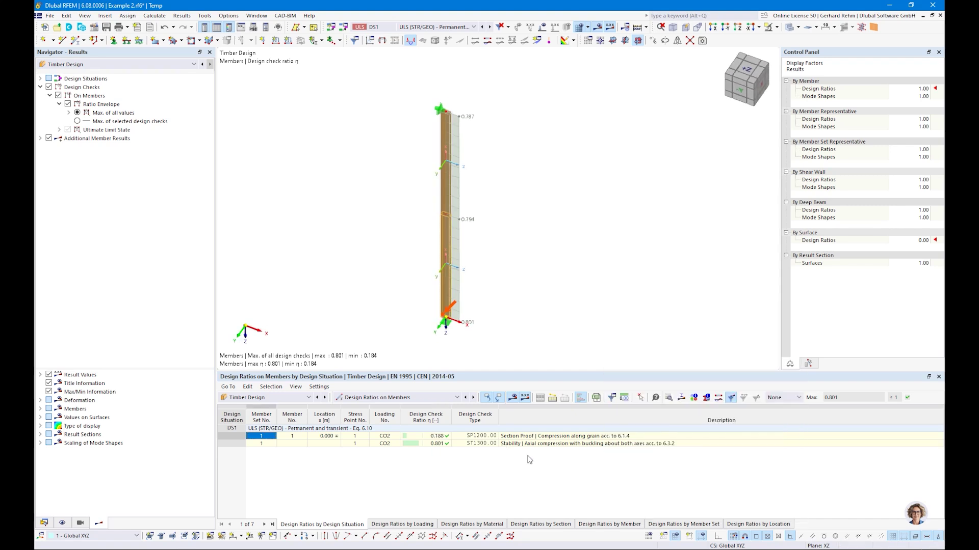
# Open the ST1300 stability check details showing 8.000 m and 4.000 m effective lengths, ratio 0.801
pyautogui.click(537, 444)
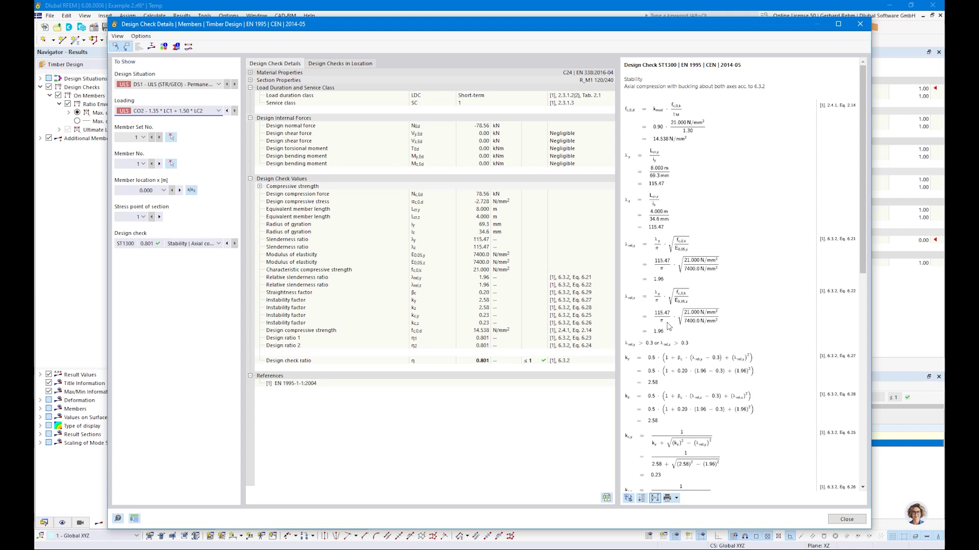
pyautogui.scroll(-3, 668, 326)
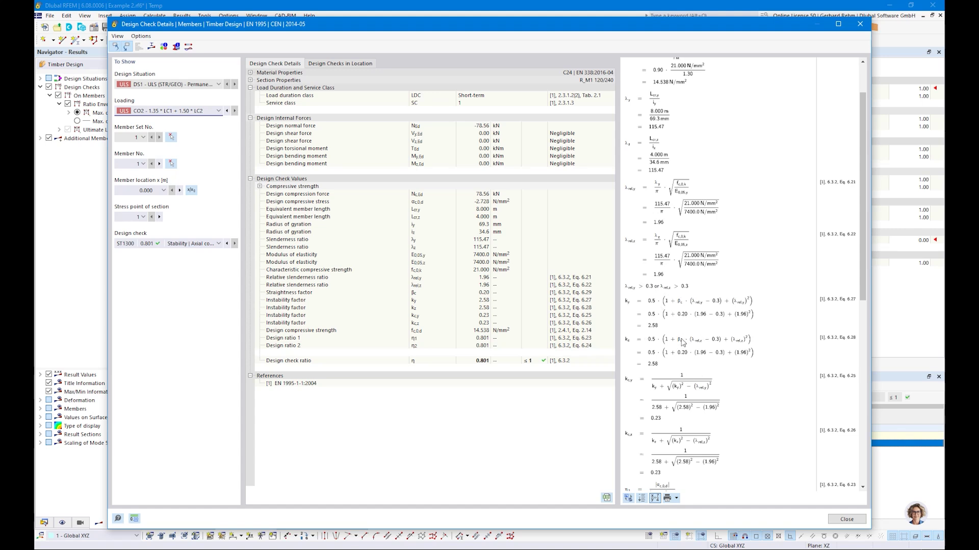
pyautogui.scroll(-3, 683, 331)
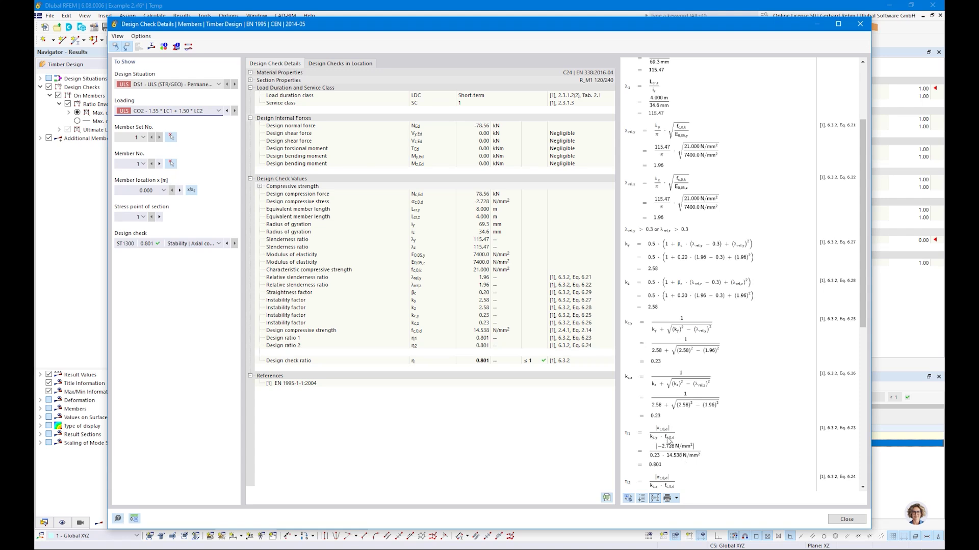
pyautogui.click(187, 244)
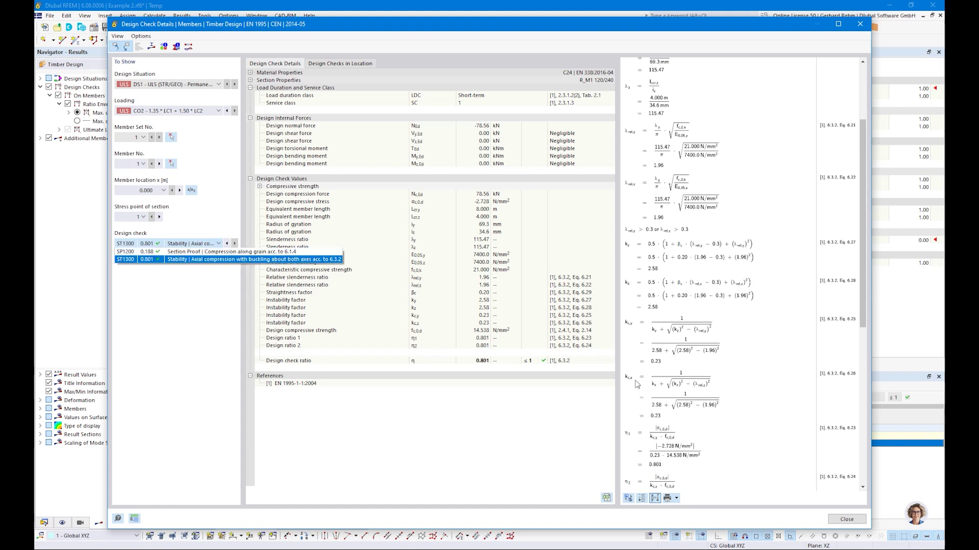
pyautogui.click(658, 463)
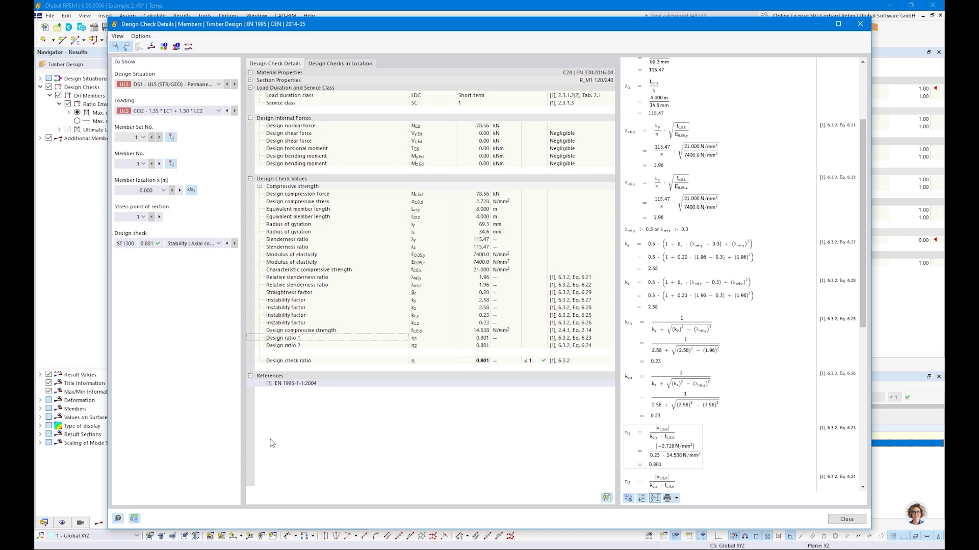
pyautogui.click(182, 244)
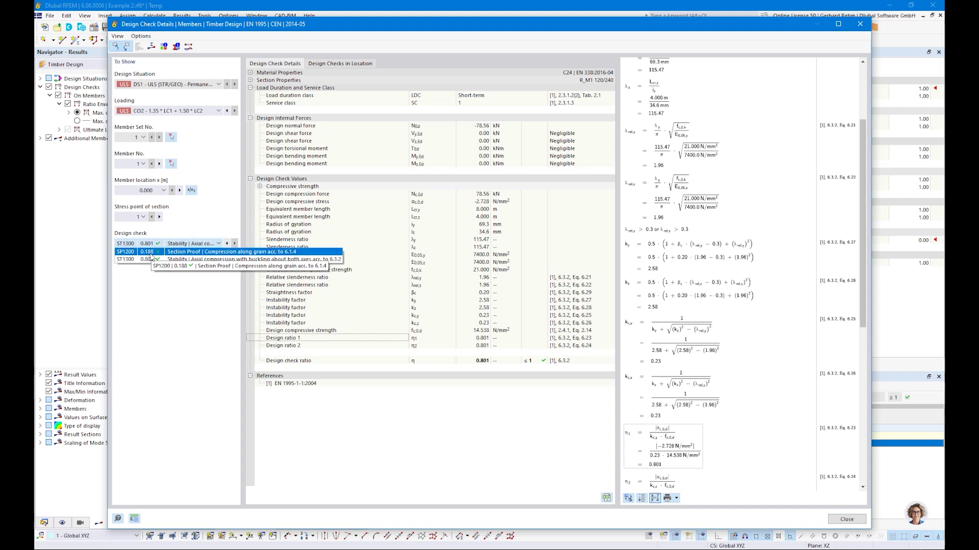
# Keep ST1300 selected, review its formulas, and close the Design Check Details dialog
pyautogui.click(466, 447)
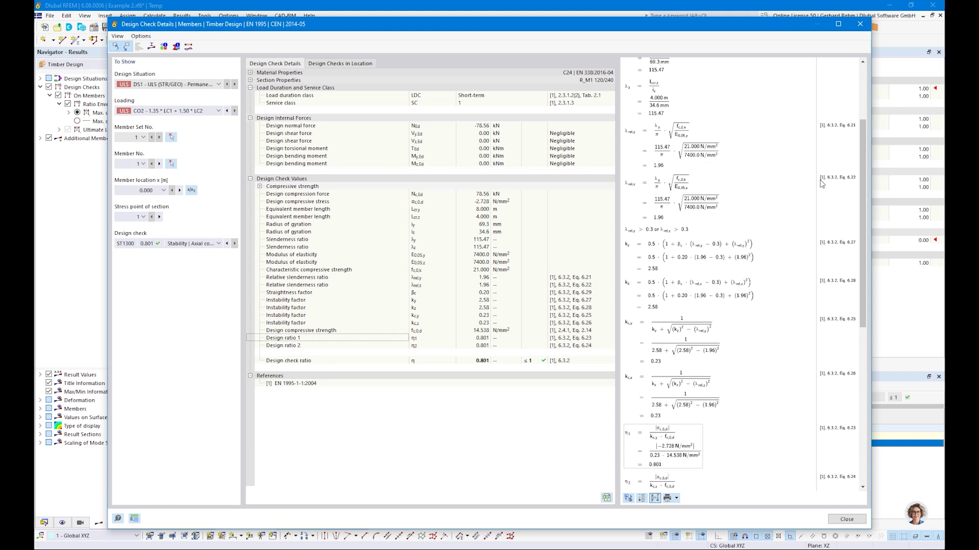
pyautogui.scroll(3, 863, 160)
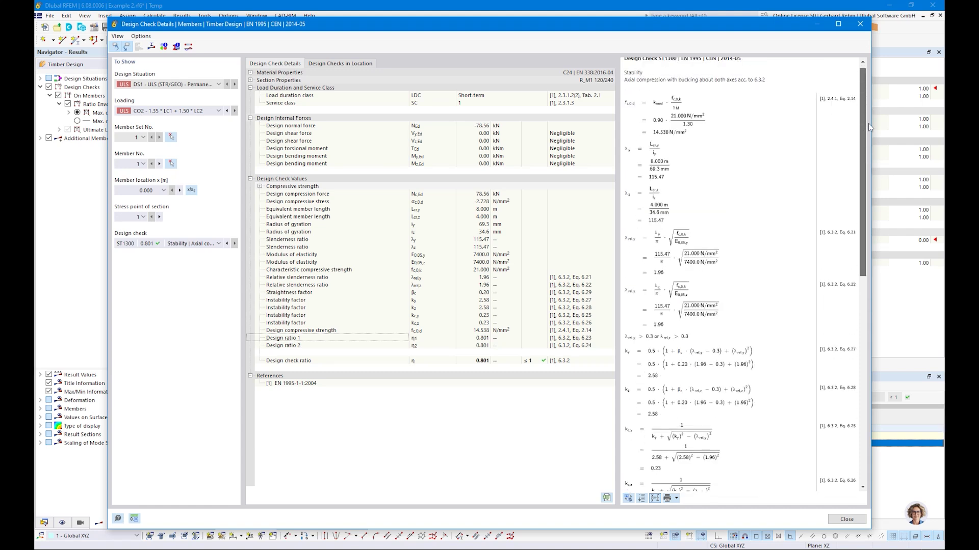
pyautogui.scroll(-10, 868, 124)
pyautogui.scroll(9, 866, 121)
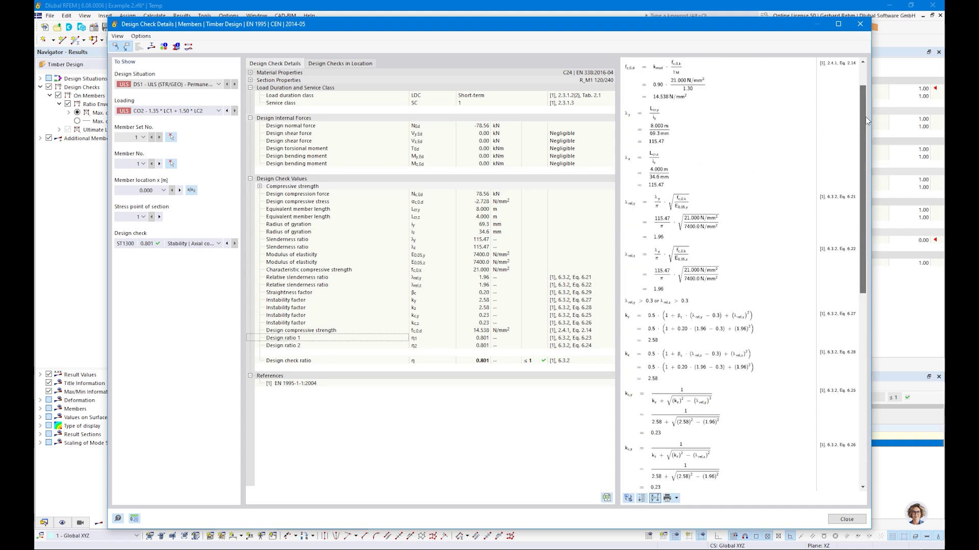
pyautogui.scroll(1, 866, 117)
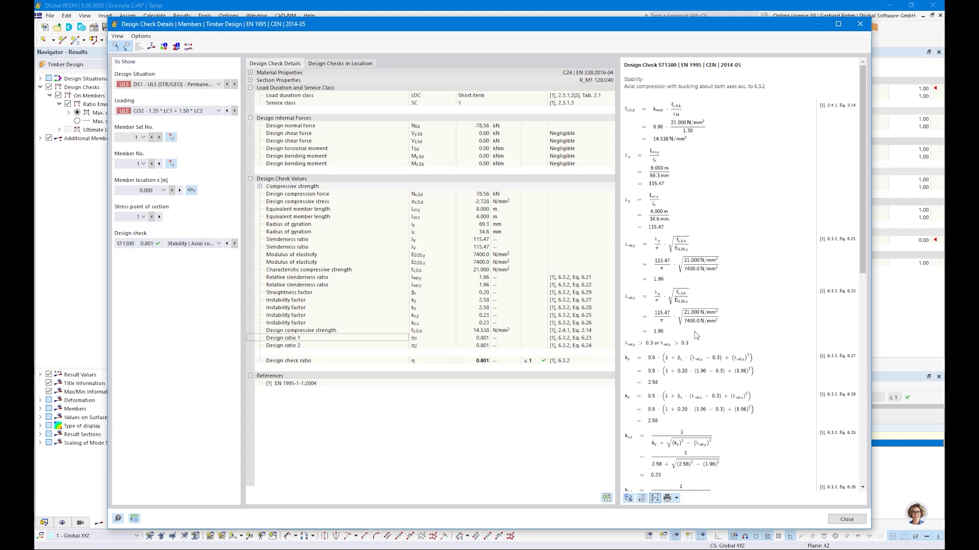
pyautogui.scroll(-5, 694, 332)
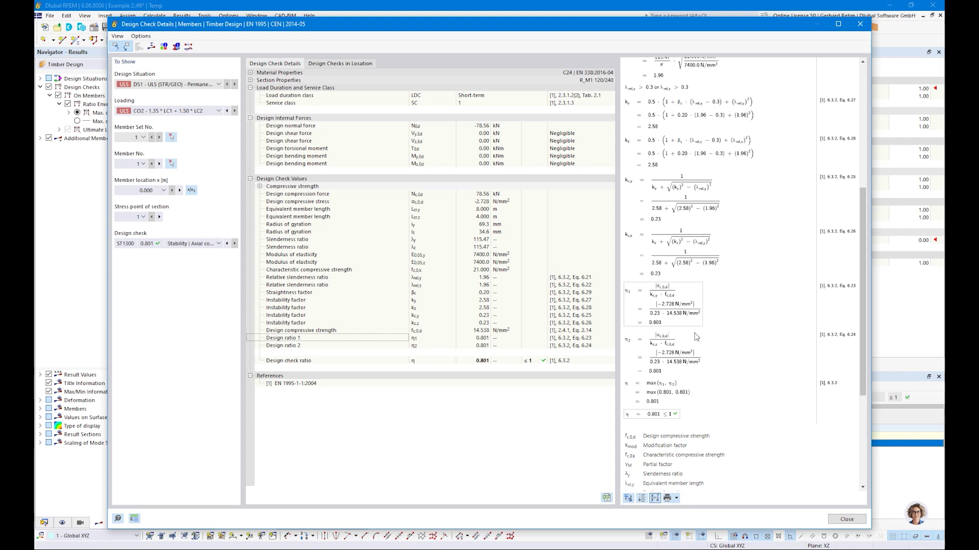
pyautogui.scroll(5, 694, 333)
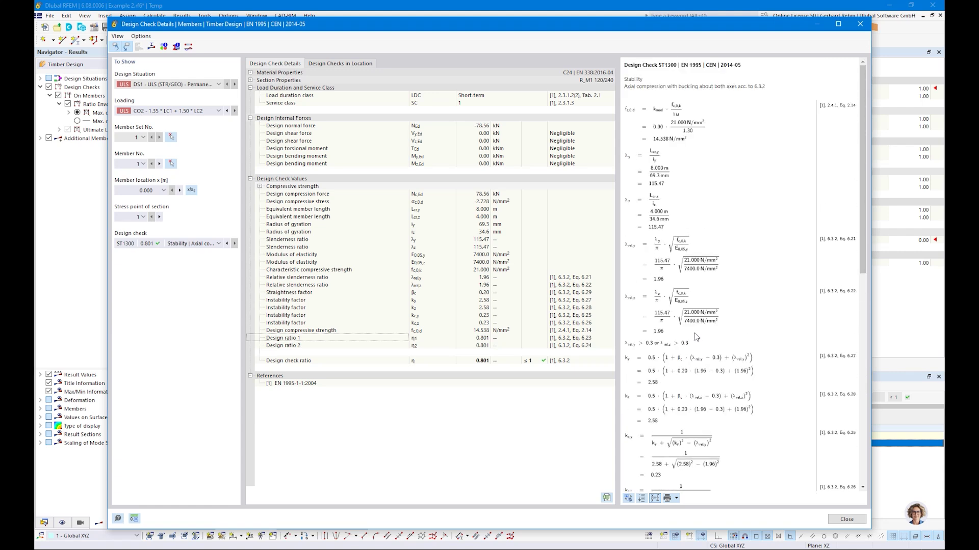
pyautogui.click(847, 519)
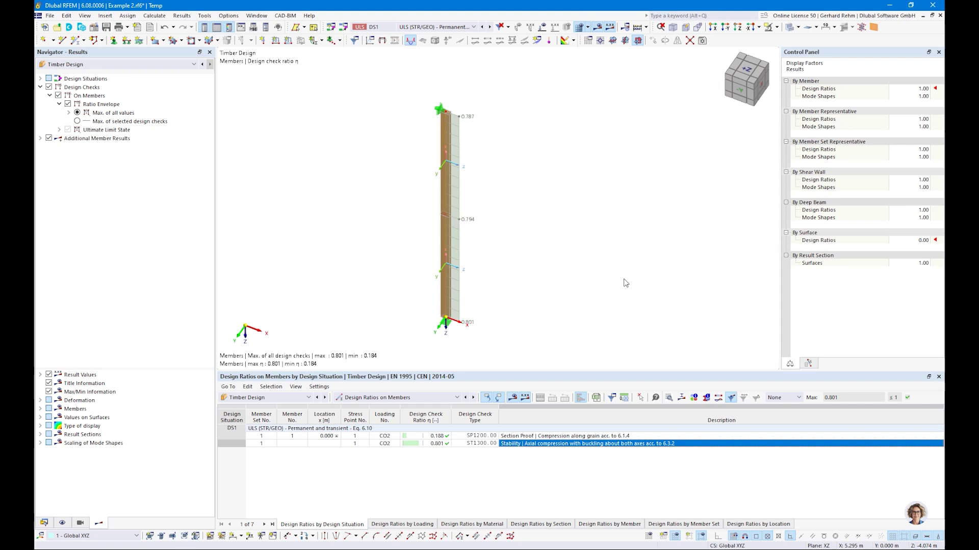
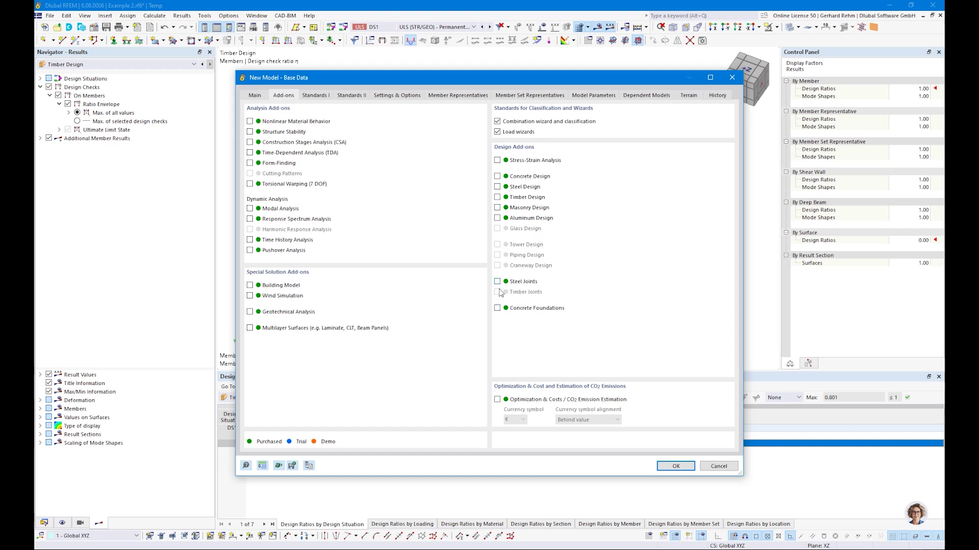
# Create model Example 3 with Timber Design enabled and member and member-set representatives turned off
pyautogui.click(497, 198)
pyautogui.click(315, 95)
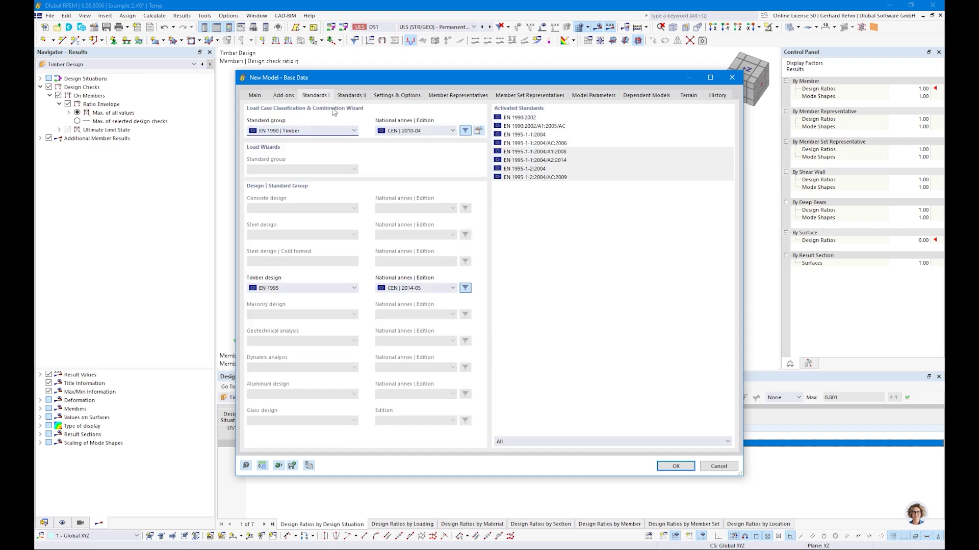
pyautogui.click(383, 97)
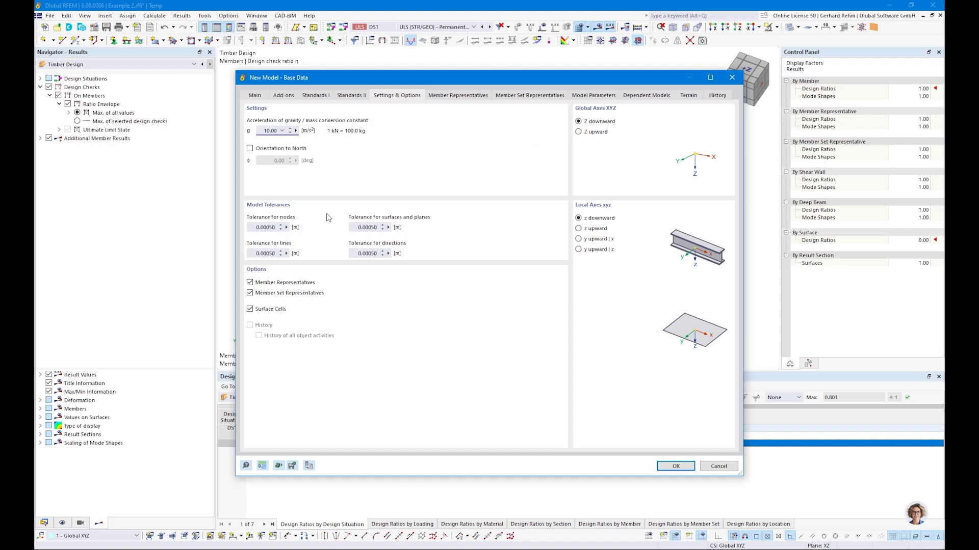
pyautogui.click(257, 282)
pyautogui.click(257, 293)
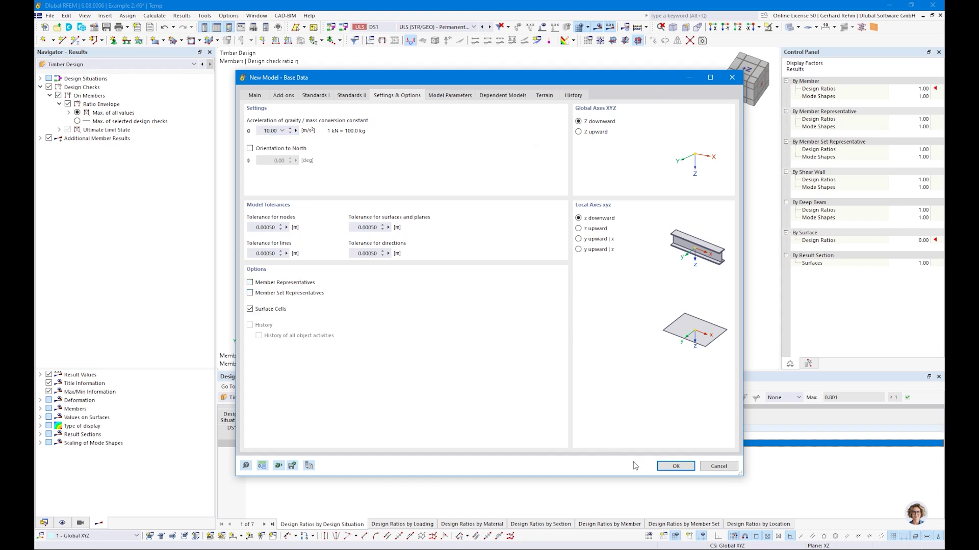
pyautogui.click(675, 465)
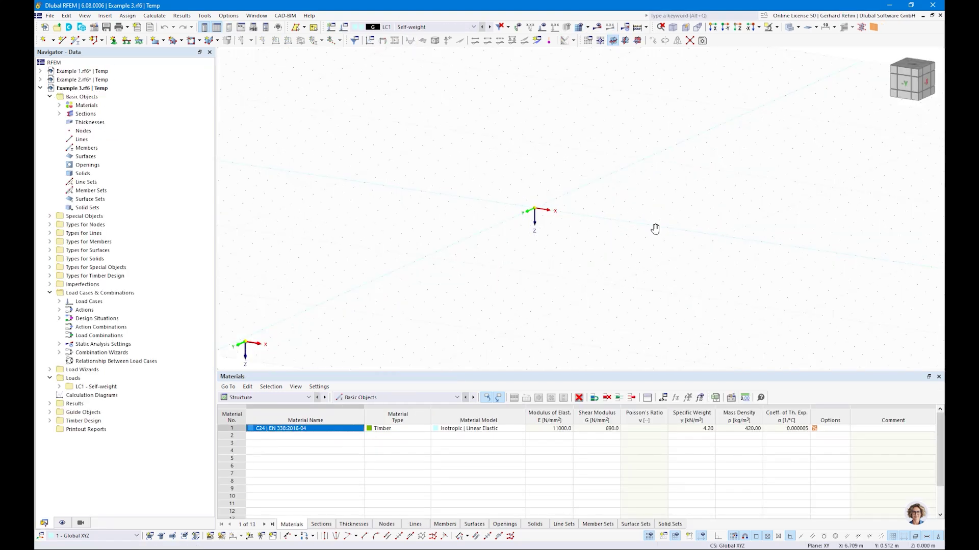
# Start a new member and give its rectangular section width 160 mm and height 1600 mm
pyautogui.click(77, 40)
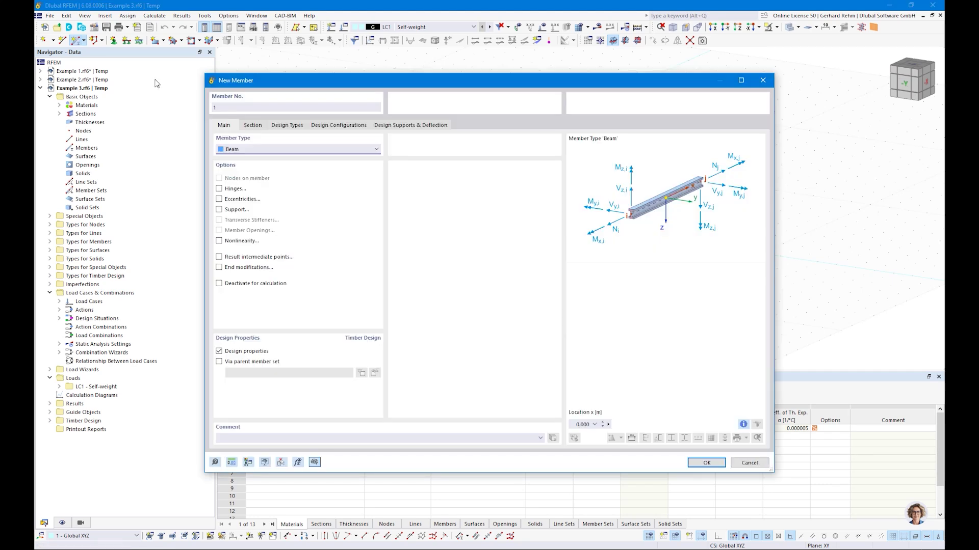
pyautogui.click(252, 125)
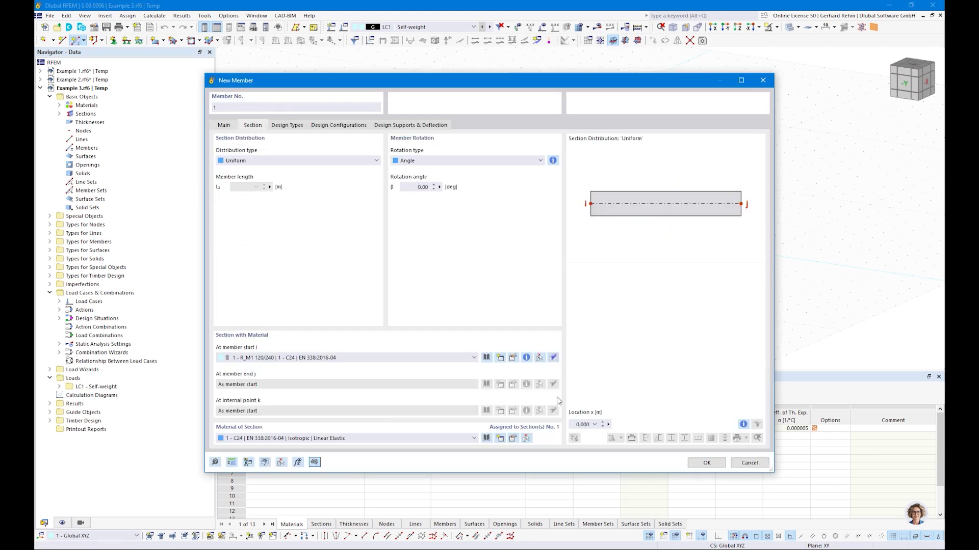
pyautogui.click(511, 358)
pyautogui.click(325, 165)
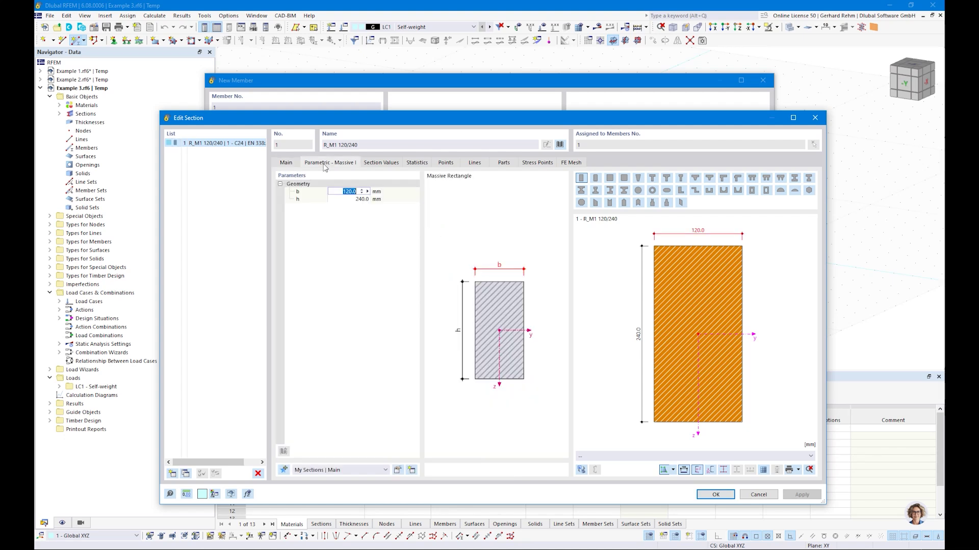
pyautogui.write('160')
pyautogui.press('Tab')
pyautogui.write('1')
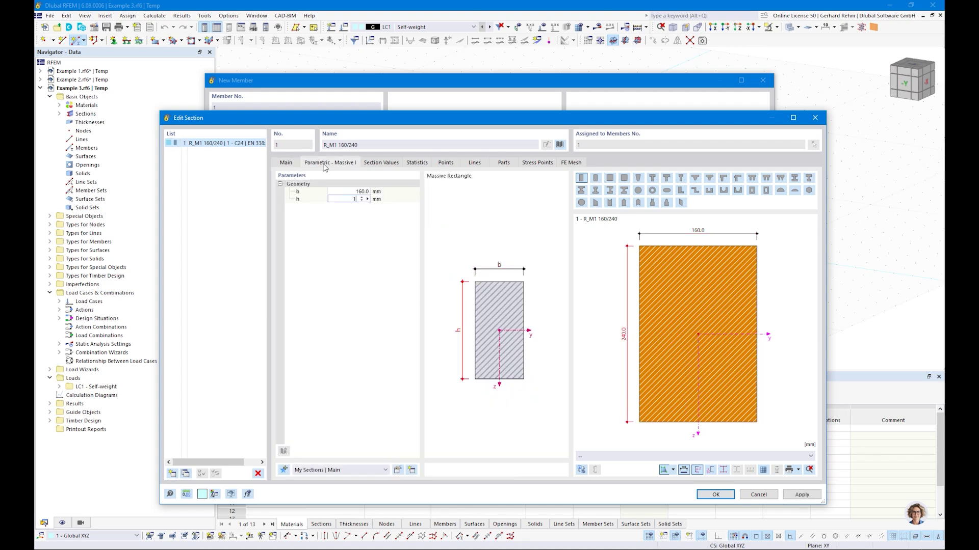
pyautogui.press('Tab')
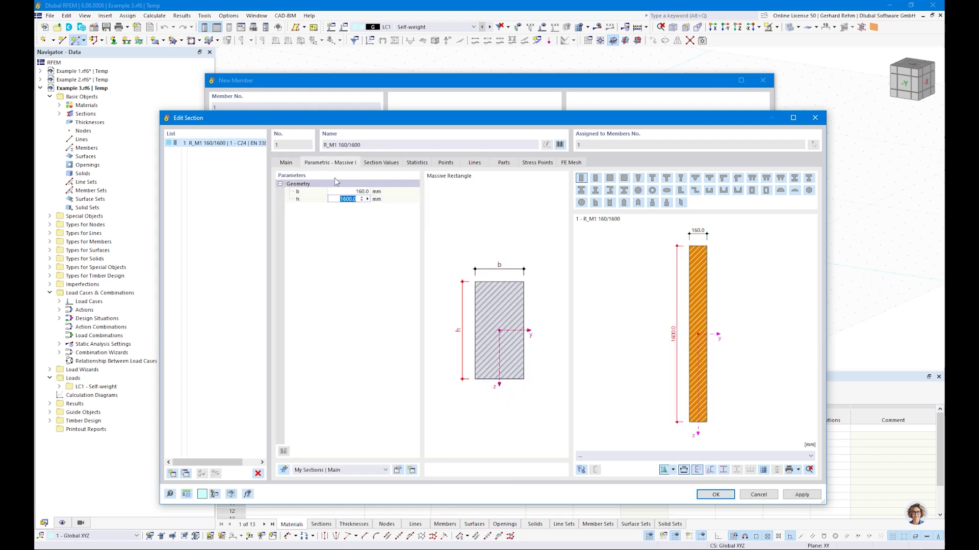
# Assign glulam GL24h as the section material and confirm the section and member settings
pyautogui.click(286, 163)
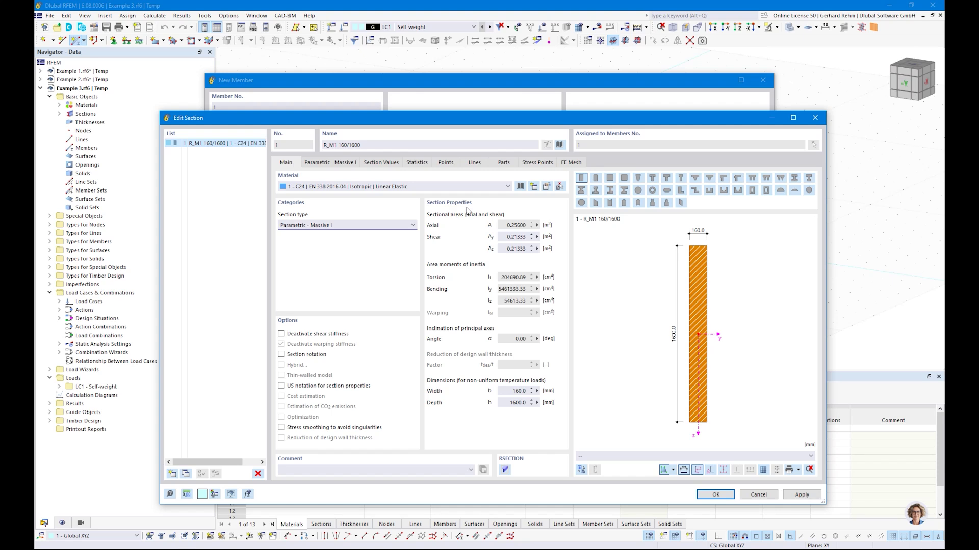
pyautogui.click(520, 187)
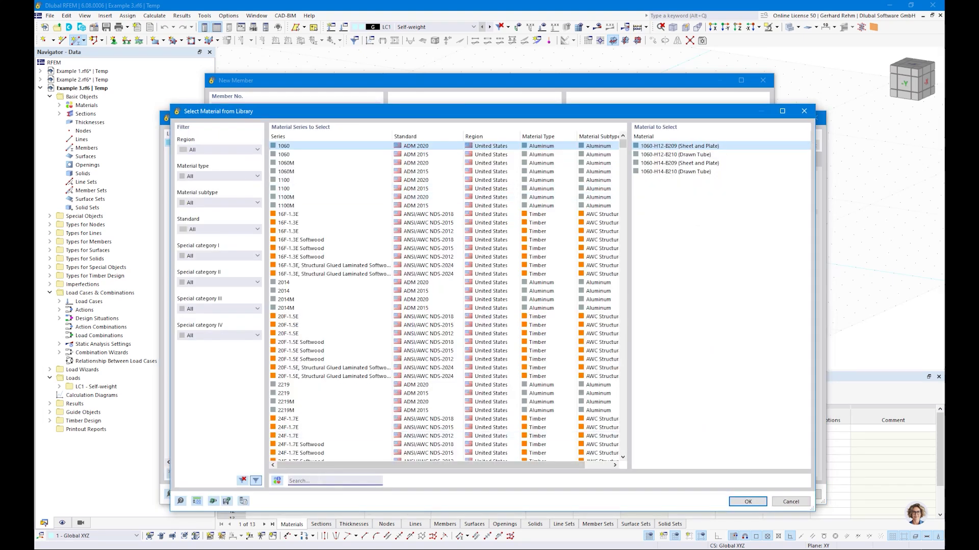
pyautogui.write('gl24h')
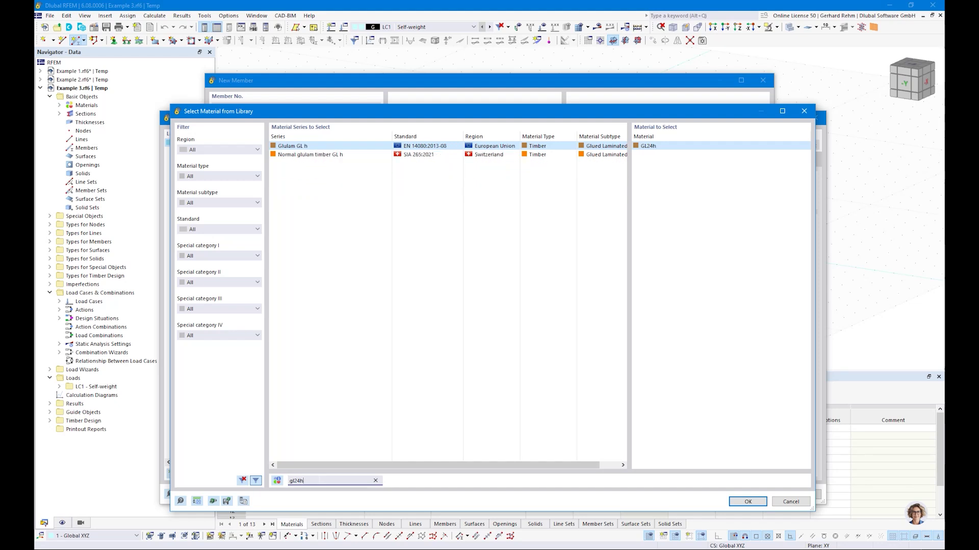
pyautogui.click(747, 503)
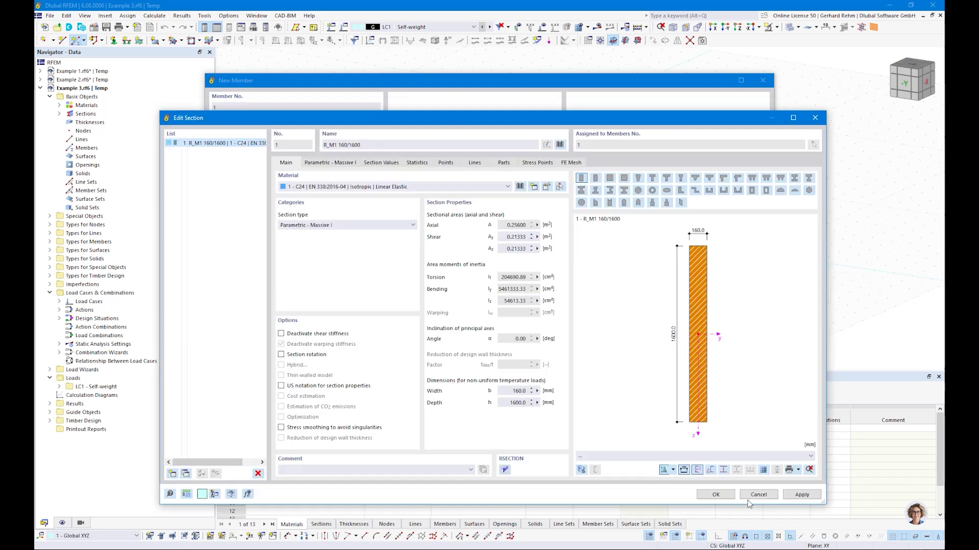
pyautogui.click(715, 494)
pyautogui.click(706, 463)
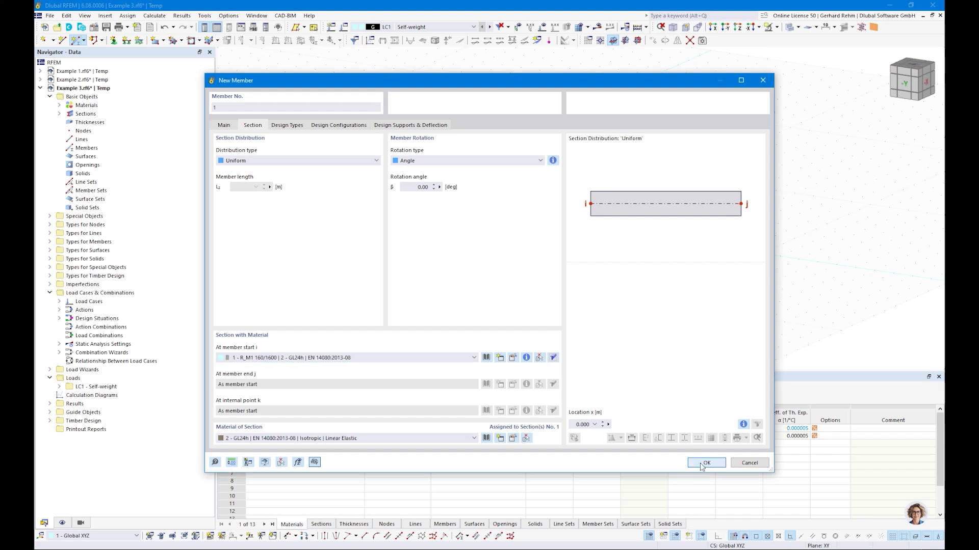
# Draw the 17 m beam along x starting at the origin
pyautogui.click(386, 196)
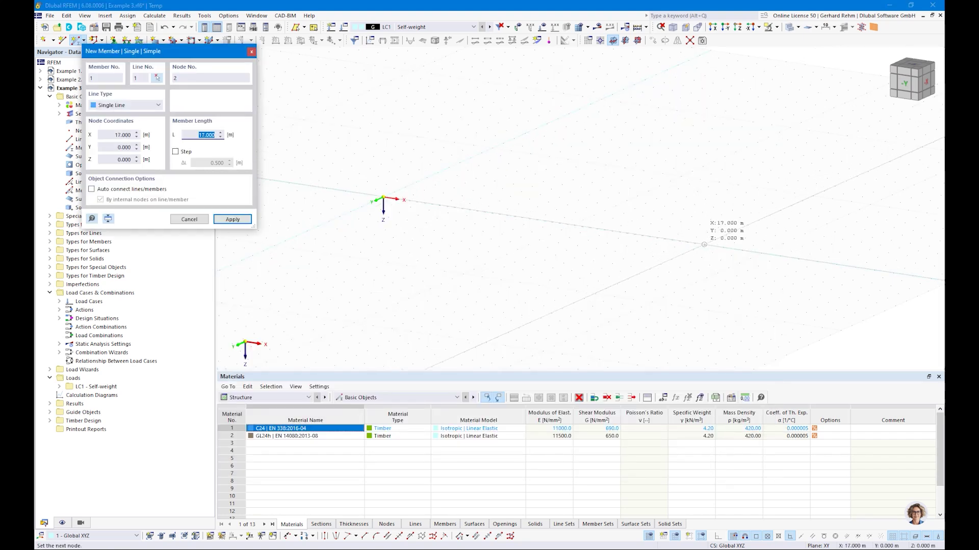
pyautogui.click(723, 247)
pyautogui.press('Escape')
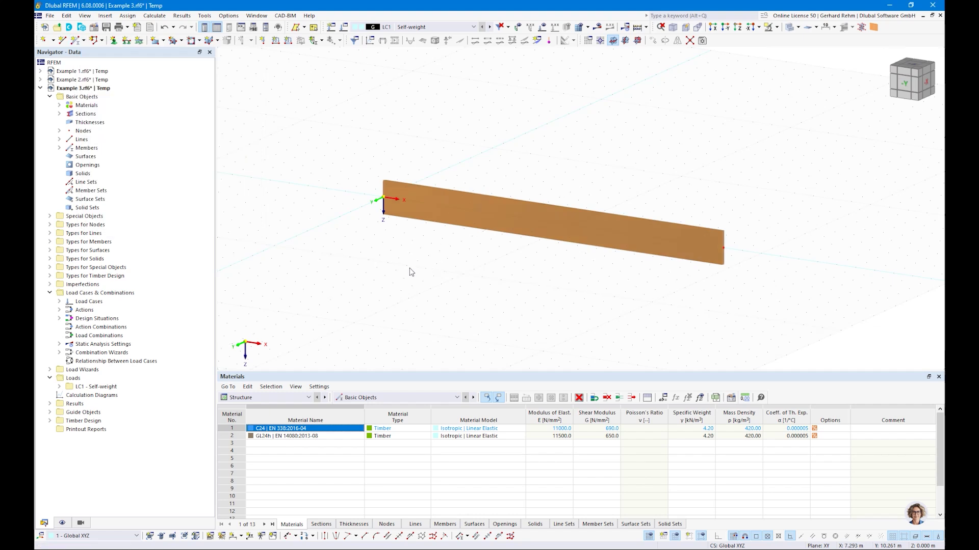
# Create a custom nodal support restraining x rotation and assign it to the left end node
pyautogui.click(112, 40)
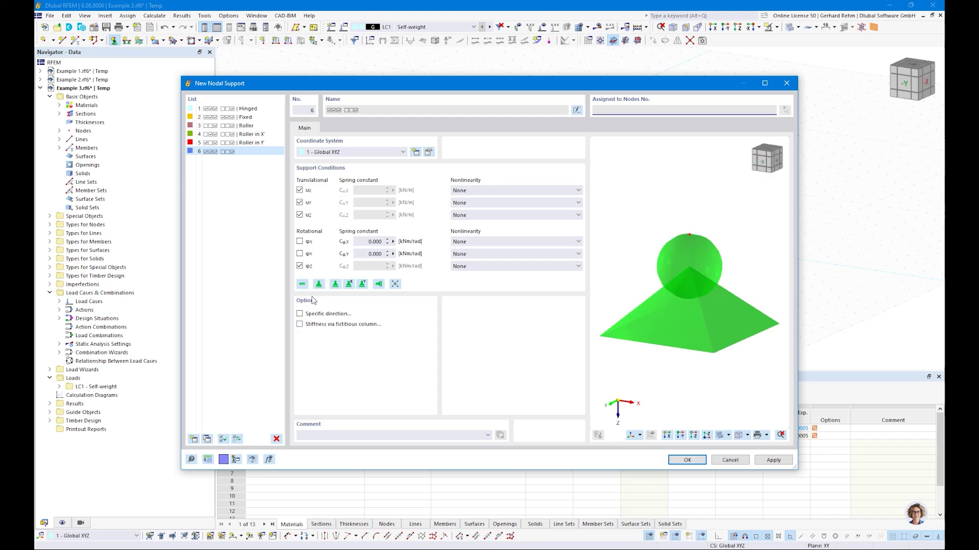
pyautogui.click(300, 241)
pyautogui.click(299, 266)
pyautogui.click(299, 190)
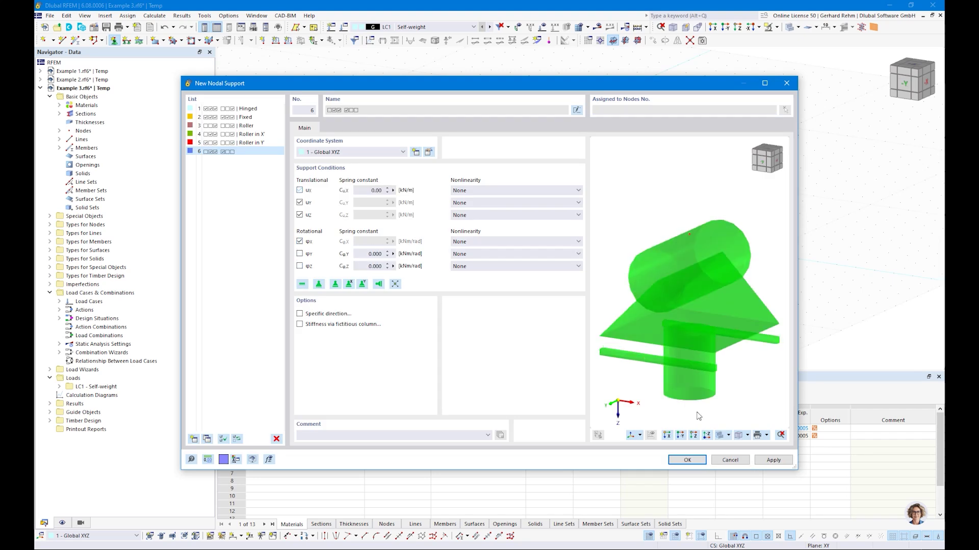
pyautogui.click(300, 190)
pyautogui.click(695, 461)
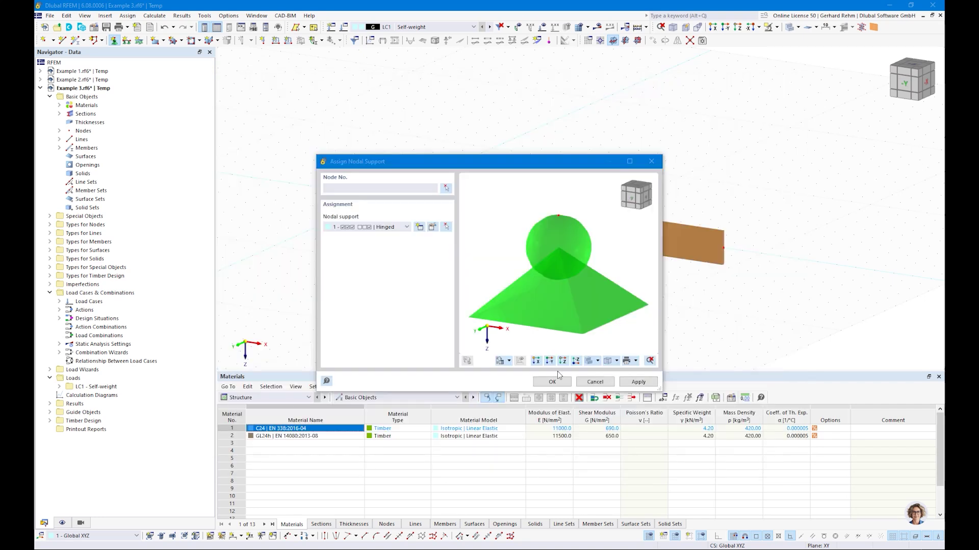
pyautogui.click(551, 384)
pyautogui.moveTo(330, 146); pyautogui.dragTo(465, 260)
# Create a second custom nodal support (No. 7) and assign it to the right end node
pyautogui.click(113, 41)
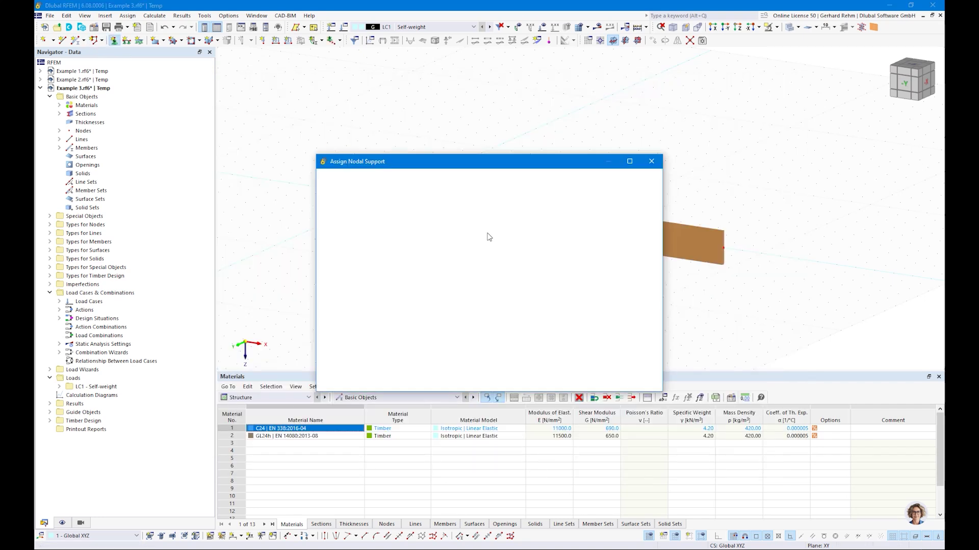
pyautogui.click(405, 230)
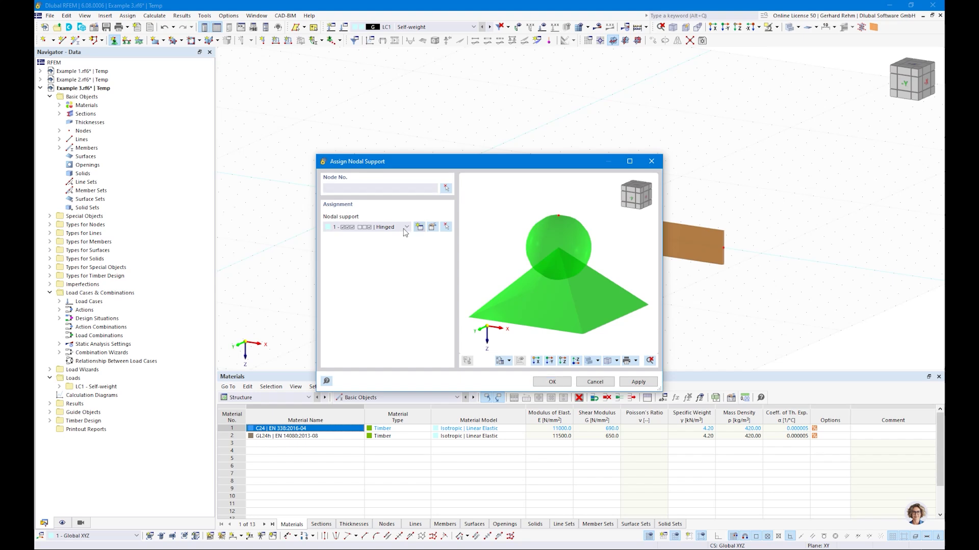
pyautogui.click(419, 227)
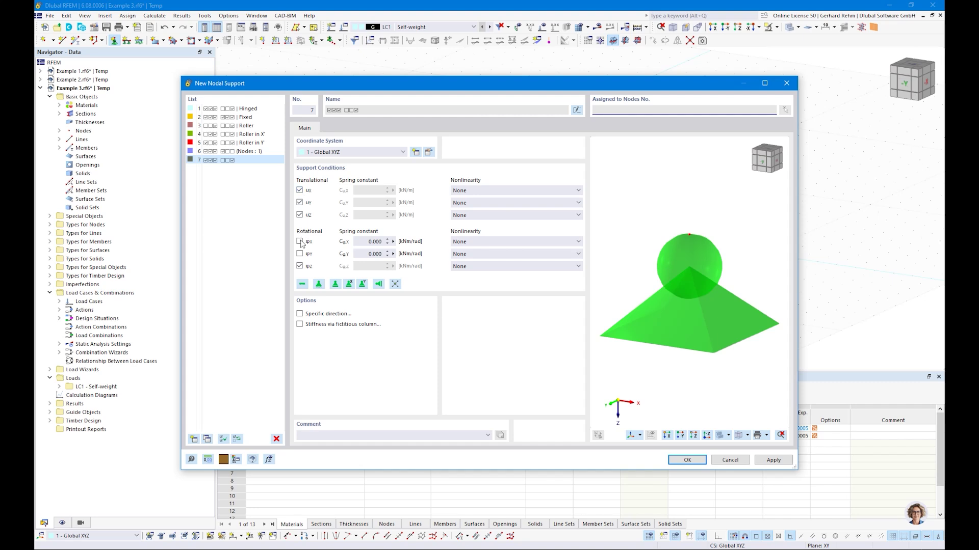
pyautogui.click(299, 267)
pyautogui.click(299, 241)
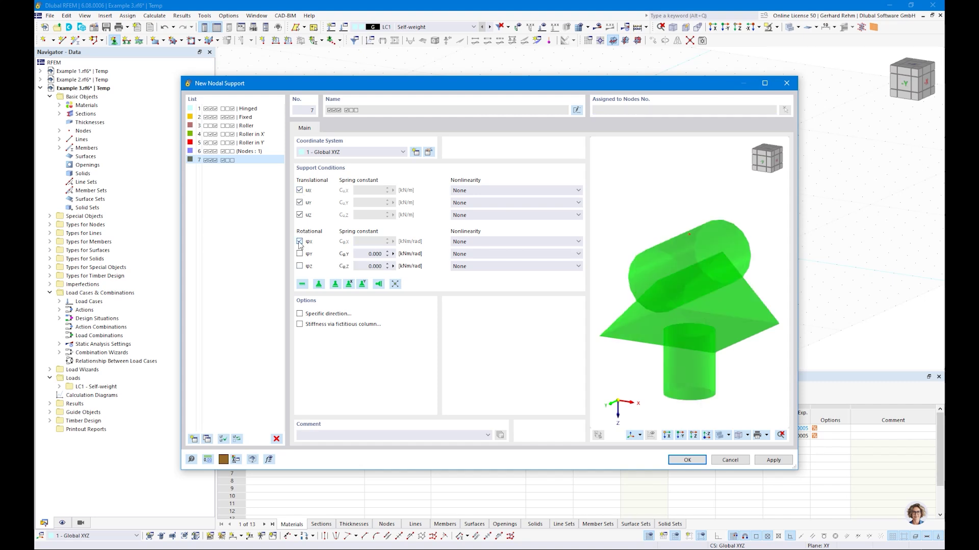
pyautogui.click(300, 190)
pyautogui.click(687, 460)
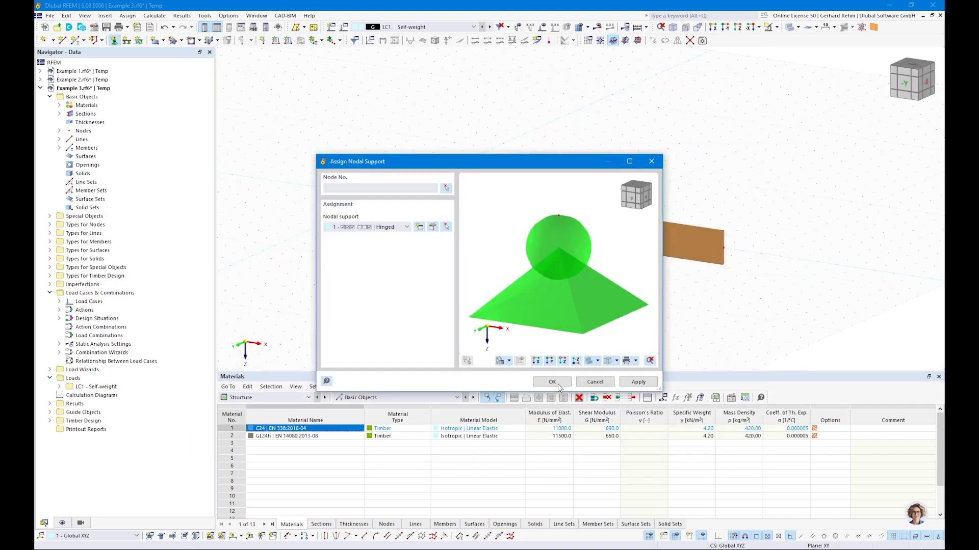
pyautogui.click(552, 382)
pyautogui.moveTo(692, 203); pyautogui.dragTo(744, 286)
pyautogui.press('Escape')
# Adjust the display size of the support symbols
pyautogui.rightClick(727, 255)
pyautogui.moveTo(754, 341)
pyautogui.mouseDown()
pyautogui.moveTo(821, 343)
pyautogui.moveTo(771, 343)
pyautogui.mouseUp()
pyautogui.click(608, 313)
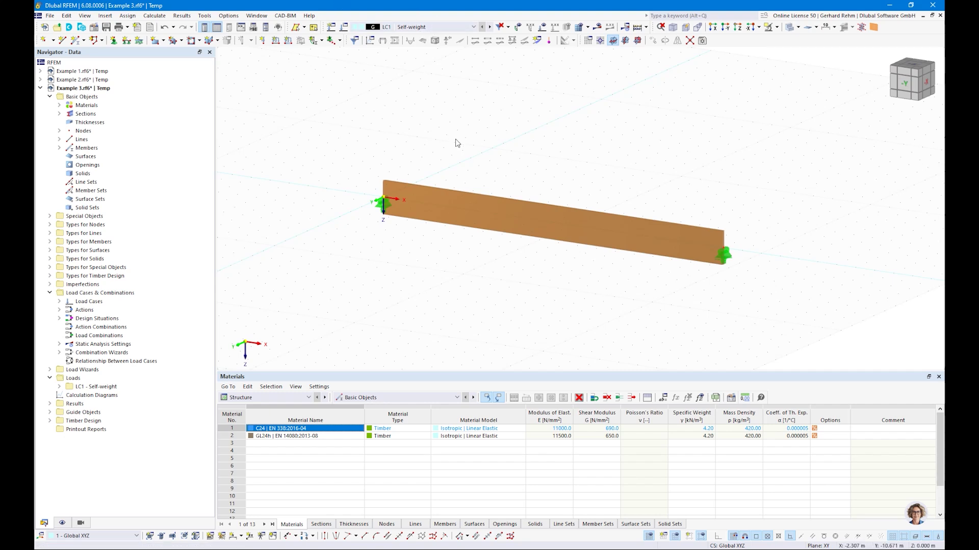
# Apply a uniform 8 kN/m member load to the beam in LC1 Self-weight
pyautogui.scroll(-1, 458, 145)
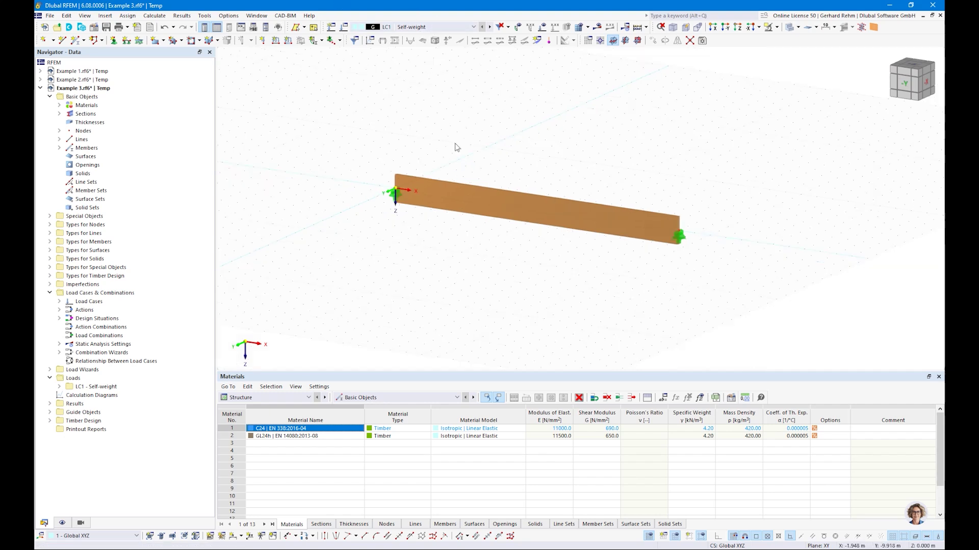
pyautogui.click(397, 27)
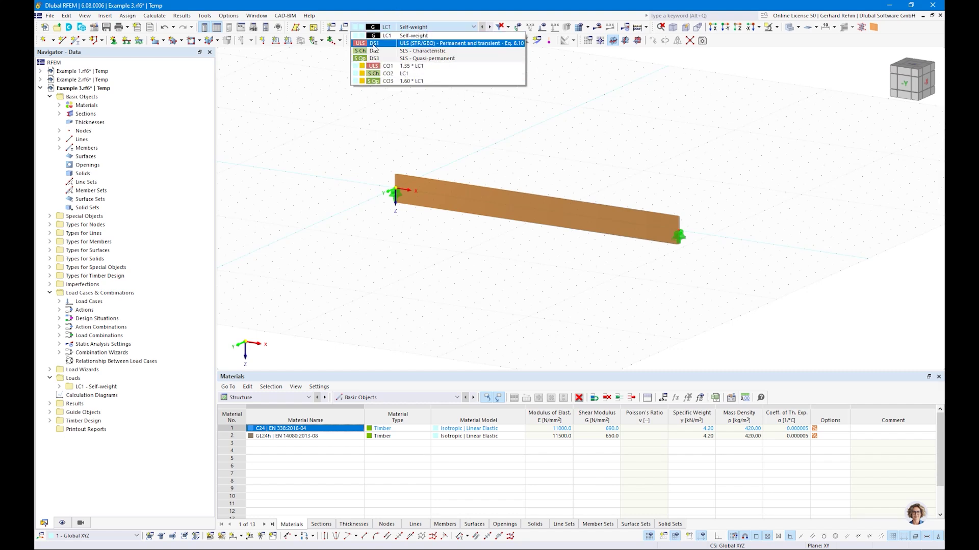
pyautogui.click(377, 135)
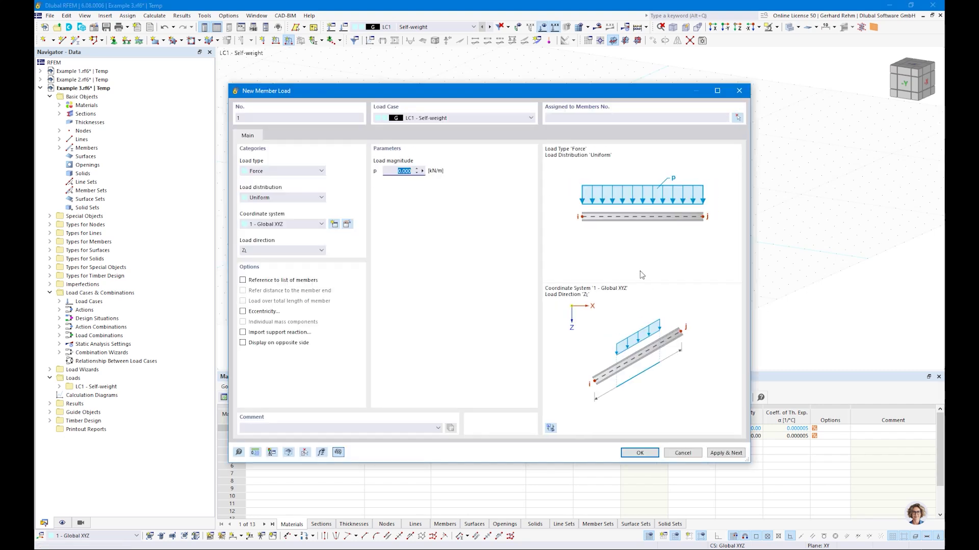
pyautogui.write('8')
pyautogui.click(640, 452)
pyautogui.click(578, 220)
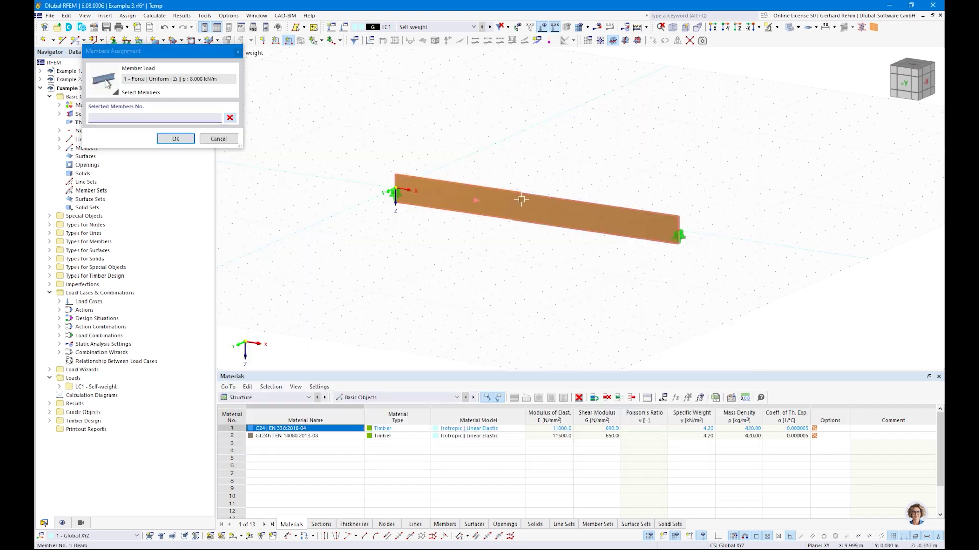
pyautogui.click(175, 139)
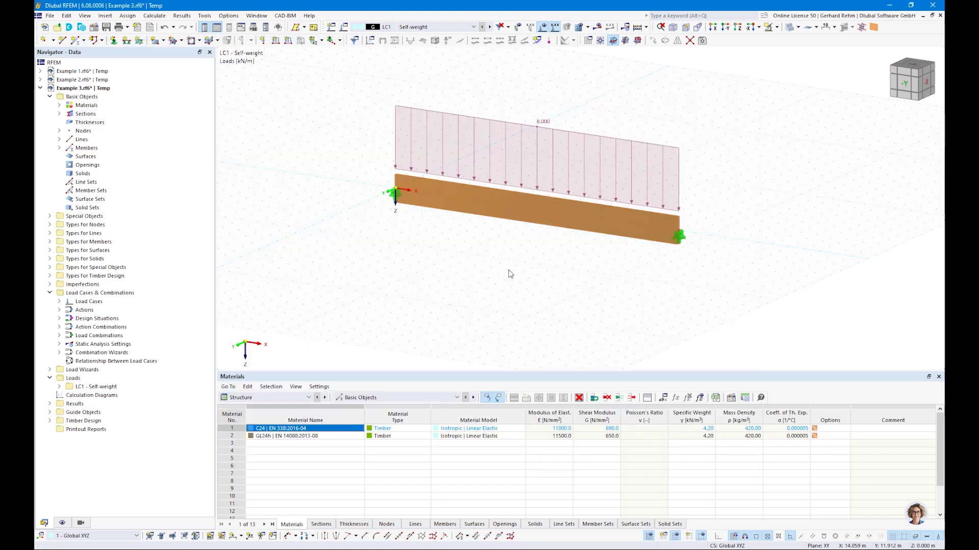
# Hide the background grid and show the Timber Design input tables with member 1
pyautogui.rightClick(511, 275)
pyautogui.click(561, 424)
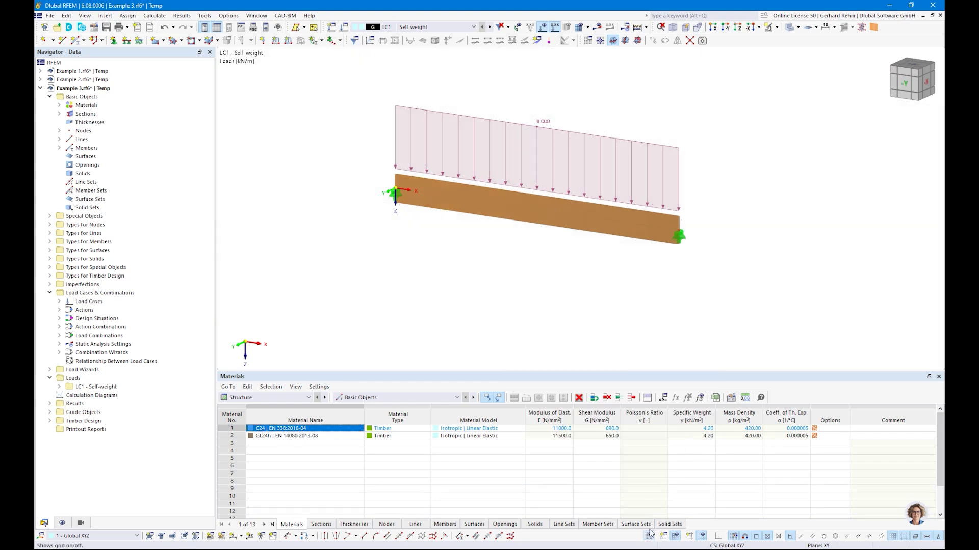
pyautogui.click(265, 398)
pyautogui.click(255, 445)
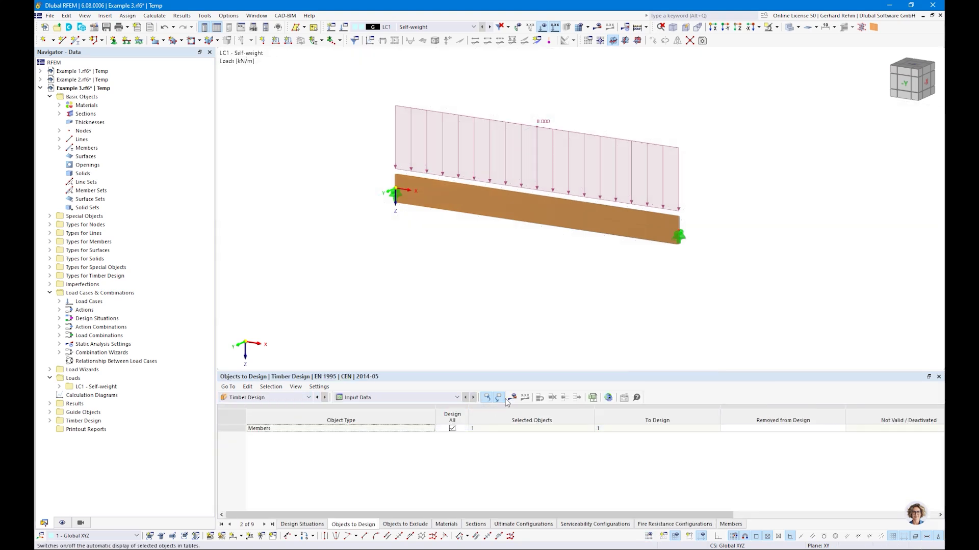
# Run Calculate All and list design ratios on members, locating the 0.631 bending ratio
pyautogui.click(511, 397)
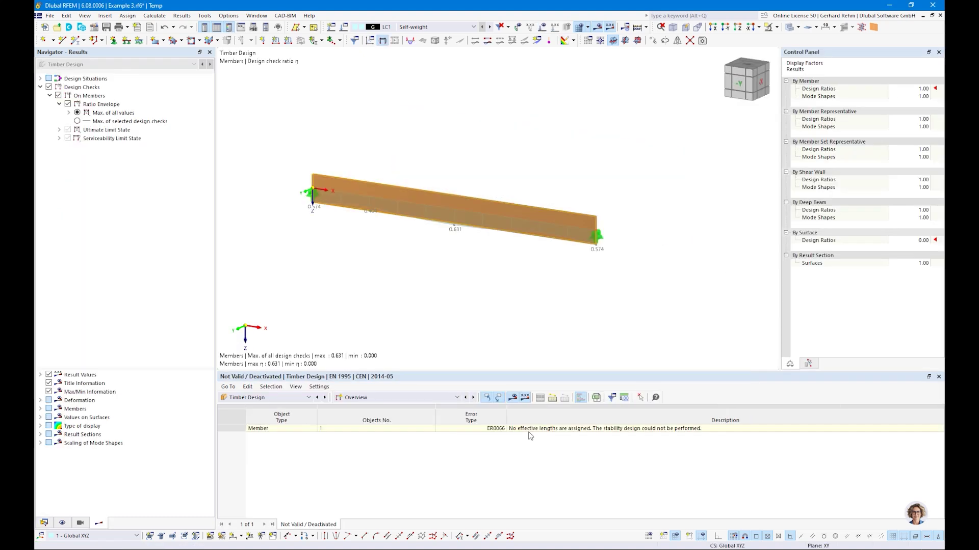
pyautogui.click(380, 397)
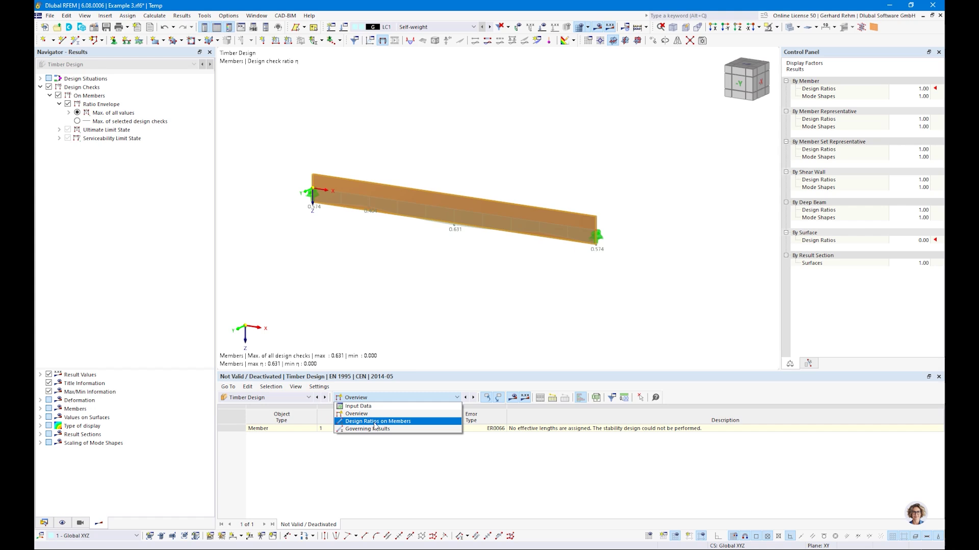
pyautogui.click(372, 421)
pyautogui.click(398, 397)
pyautogui.click(327, 505)
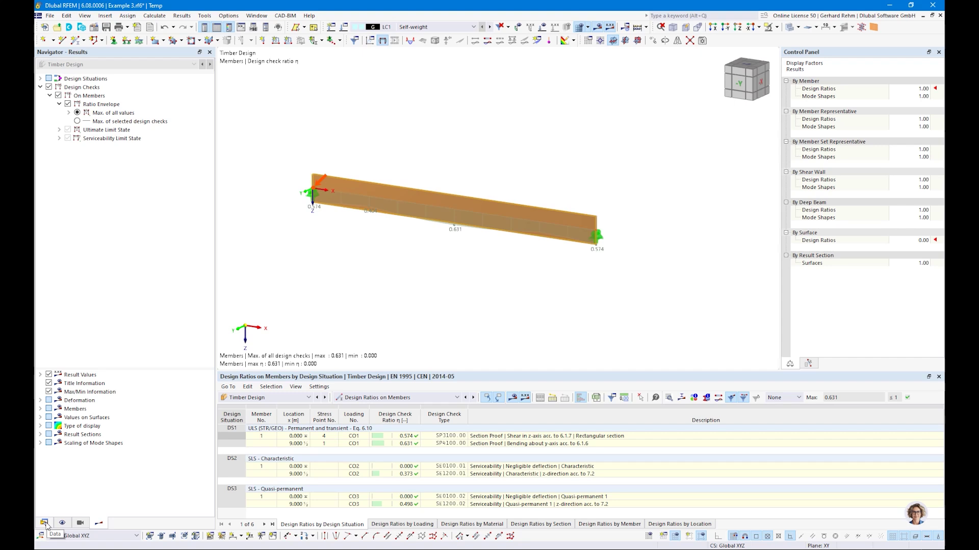
pyautogui.click(403, 444)
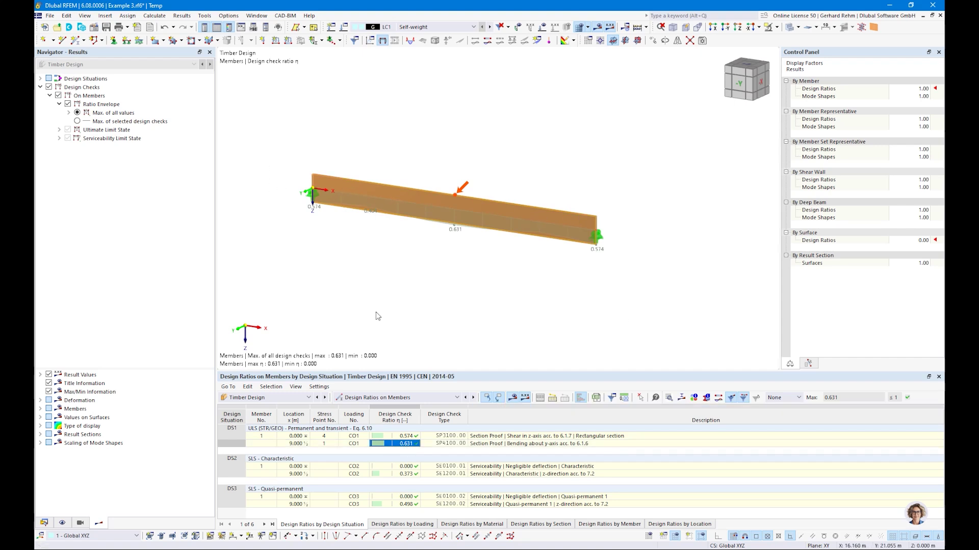
# Create new effective lengths for member 1 with flexural buckling checks cleared, keeping lateral-torsional buckling
pyautogui.doubleClick(466, 199)
pyautogui.click(253, 125)
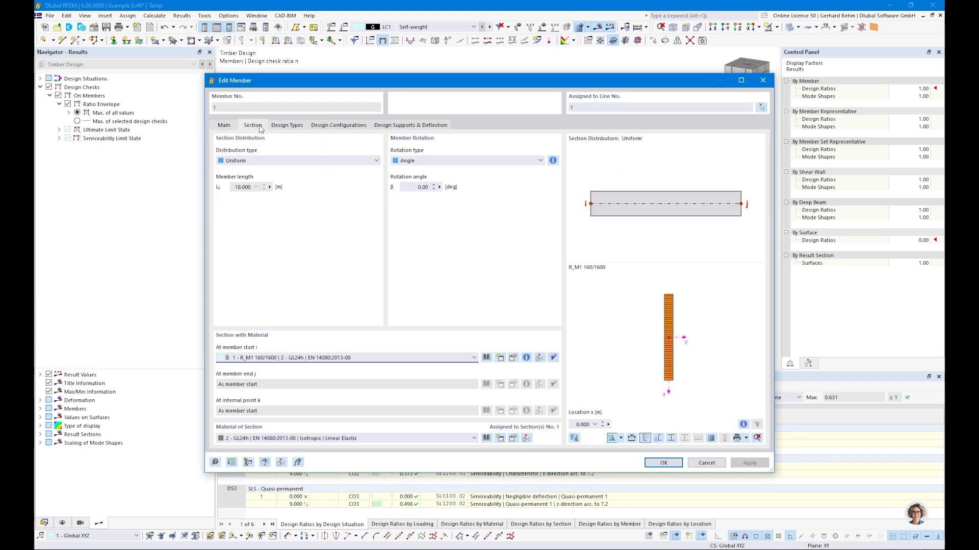
pyautogui.click(275, 127)
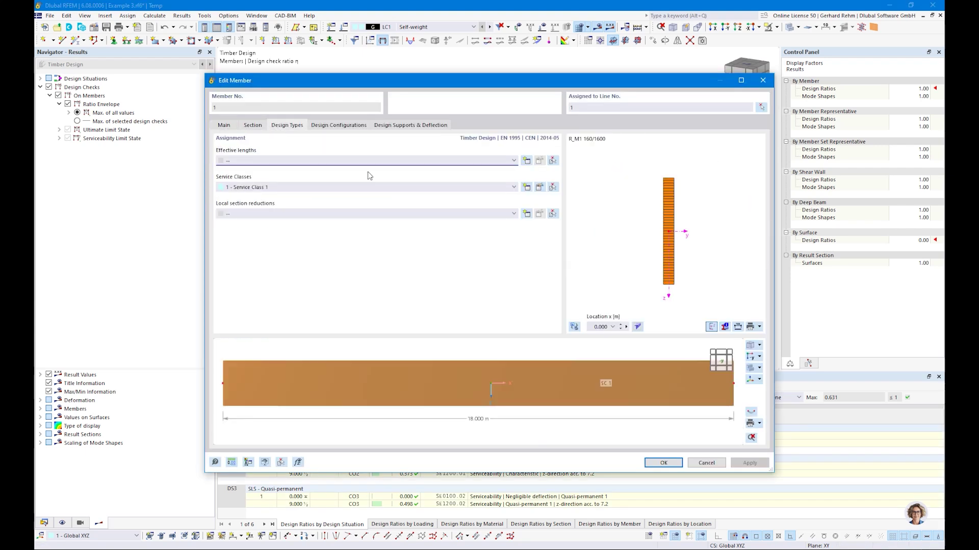
pyautogui.click(526, 160)
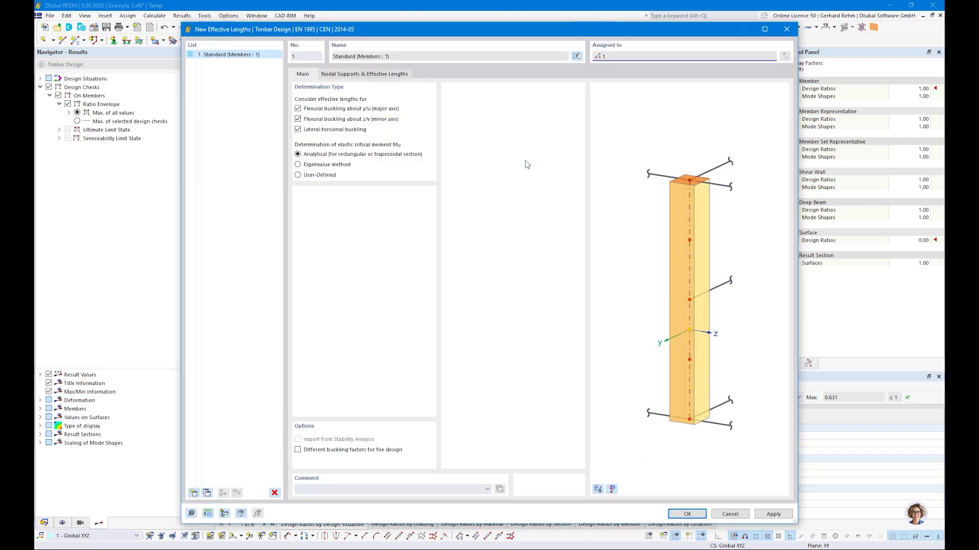
pyautogui.click(298, 109)
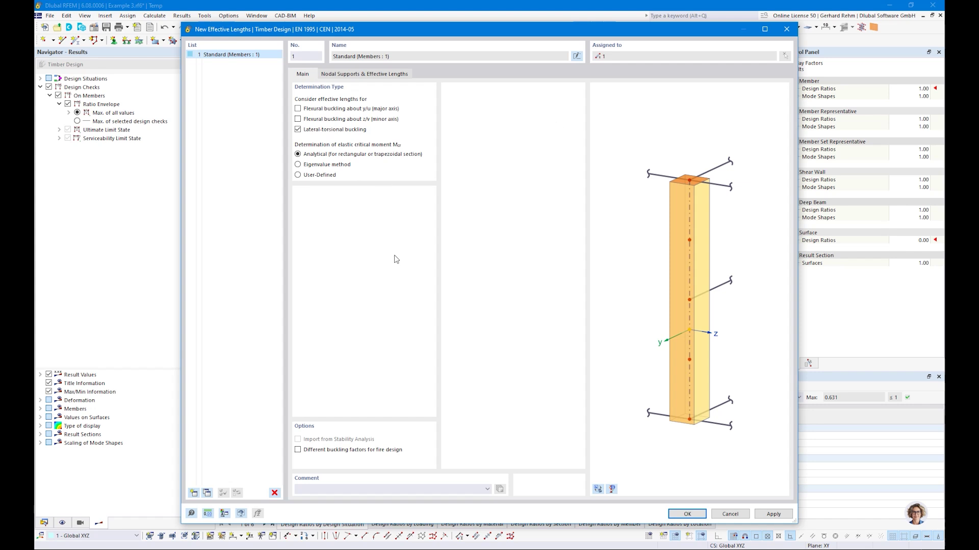
# Set kLT to 0.900 (beam, uniformly distributed load) for member 1 and apply the changes
pyautogui.click(361, 75)
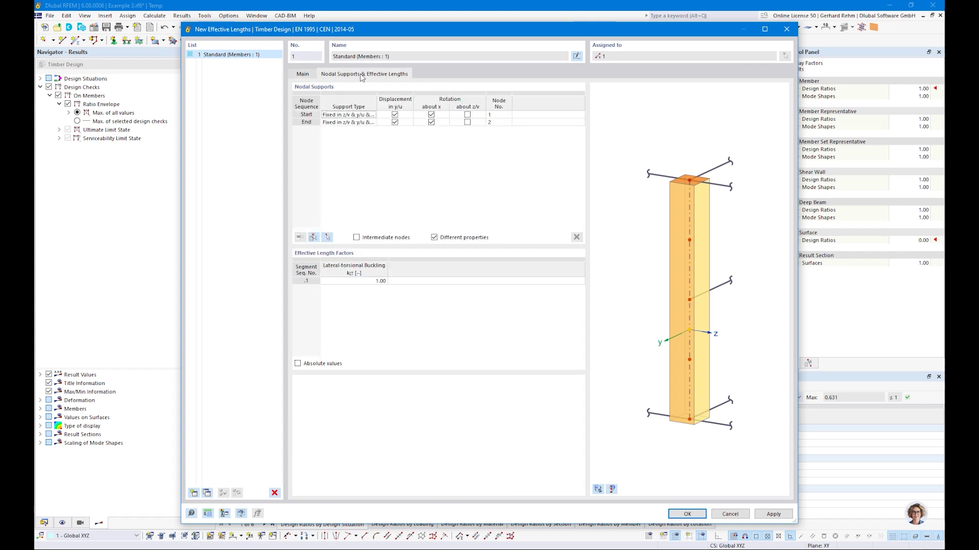
pyautogui.click(312, 75)
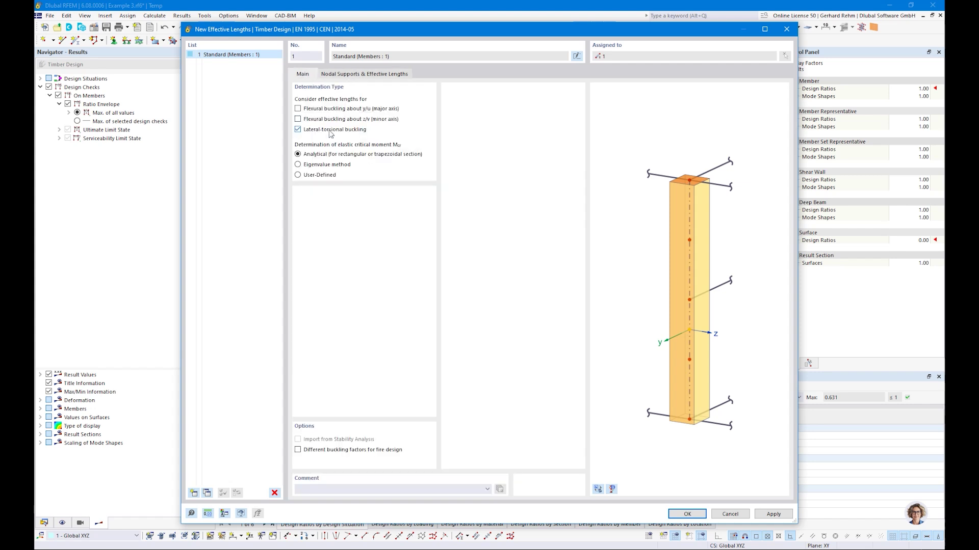
pyautogui.click(346, 74)
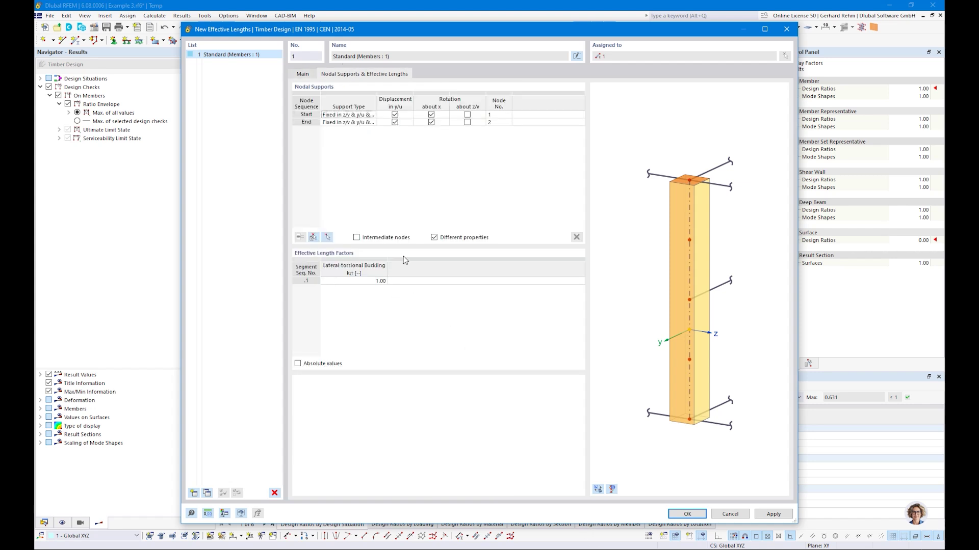
pyautogui.click(340, 281)
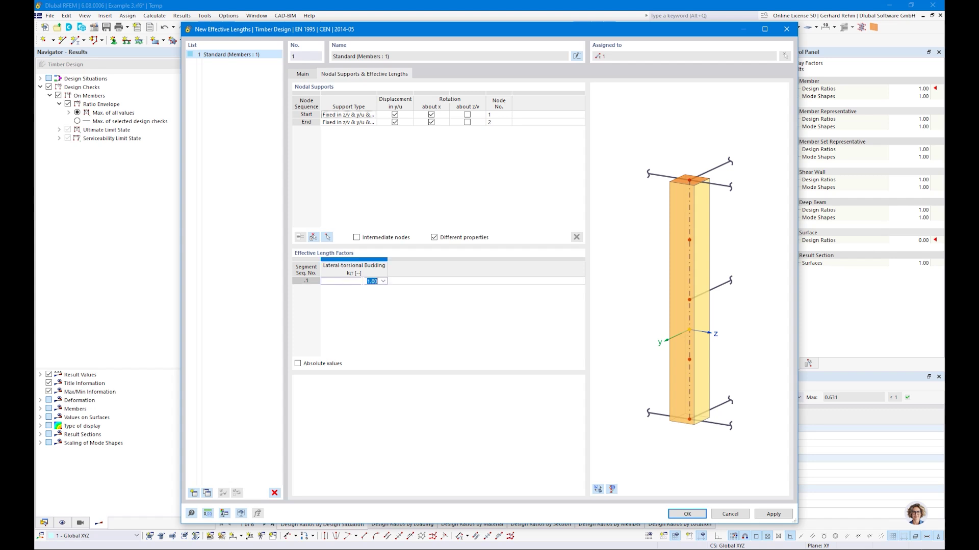
pyautogui.click(383, 281)
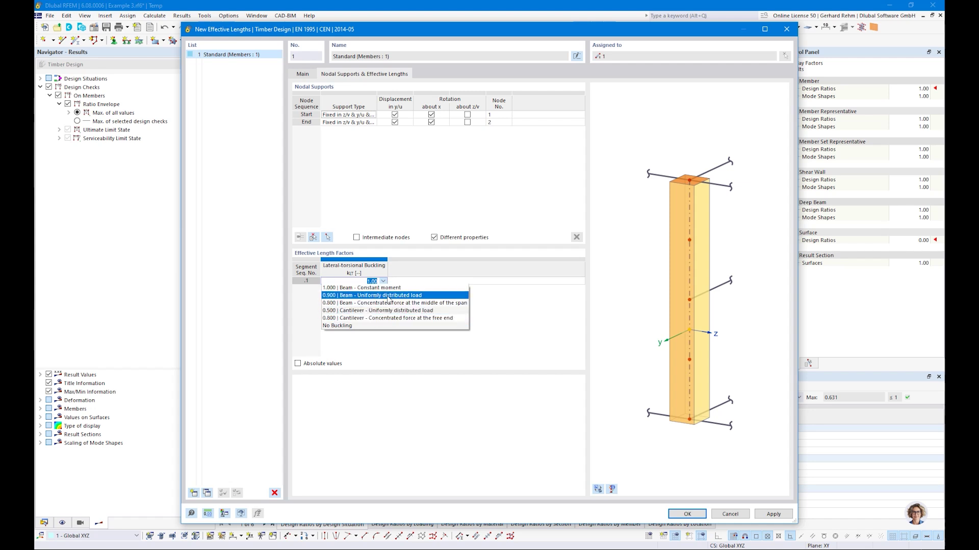
pyautogui.click(351, 299)
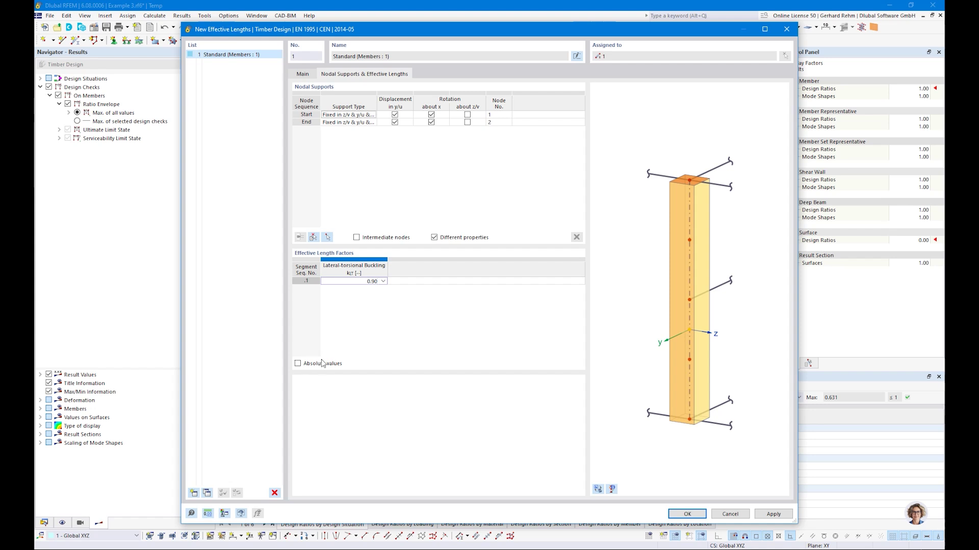
pyautogui.click(298, 363)
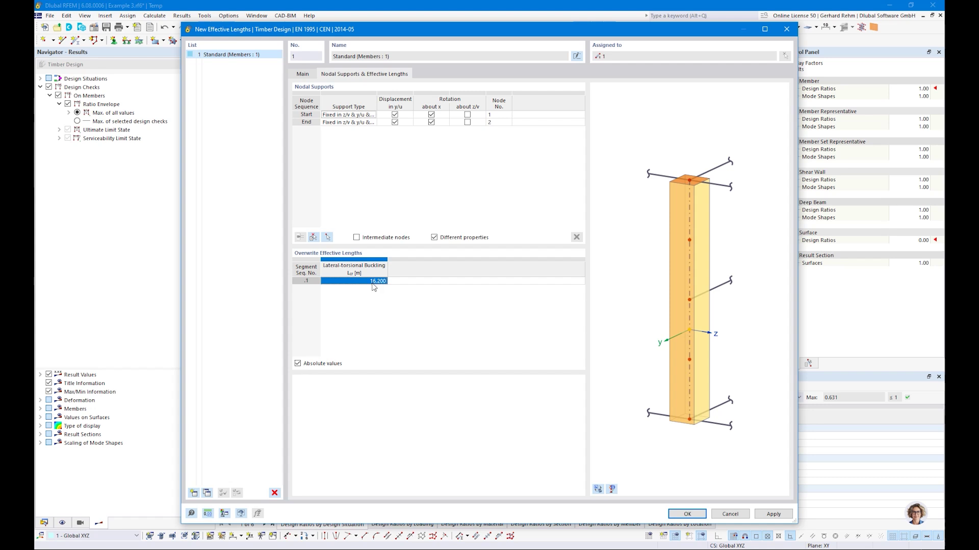
pyautogui.click(298, 364)
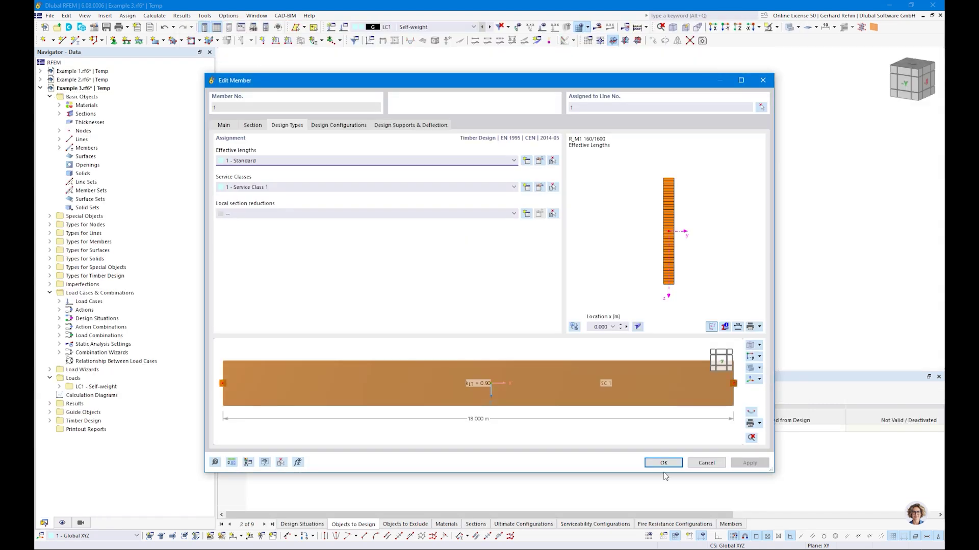
pyautogui.click(662, 464)
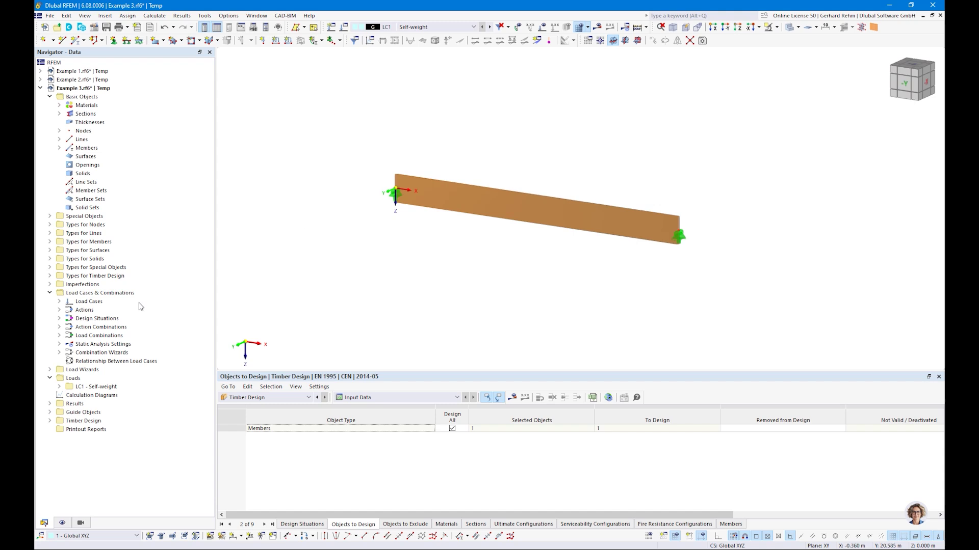
pyautogui.click(50, 420)
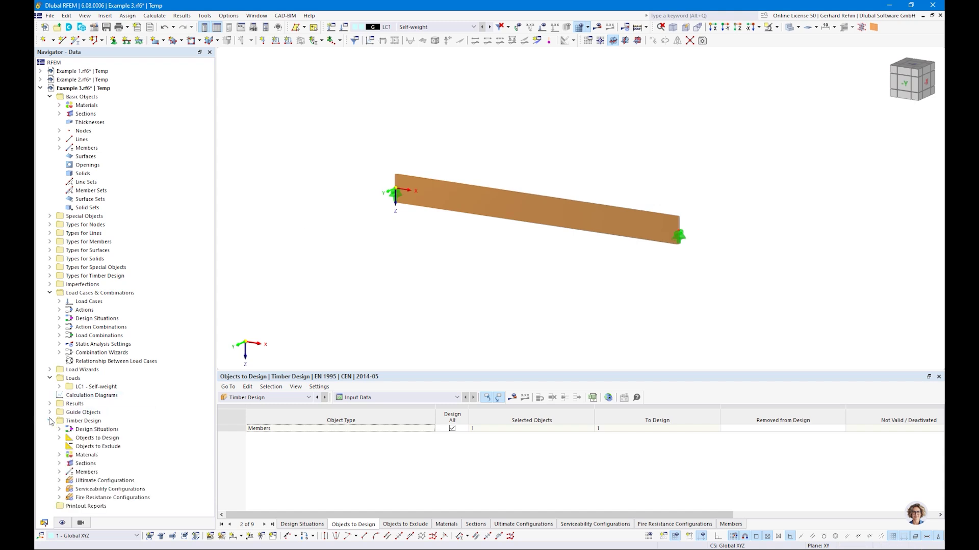
pyautogui.click(59, 480)
pyautogui.doubleClick(94, 489)
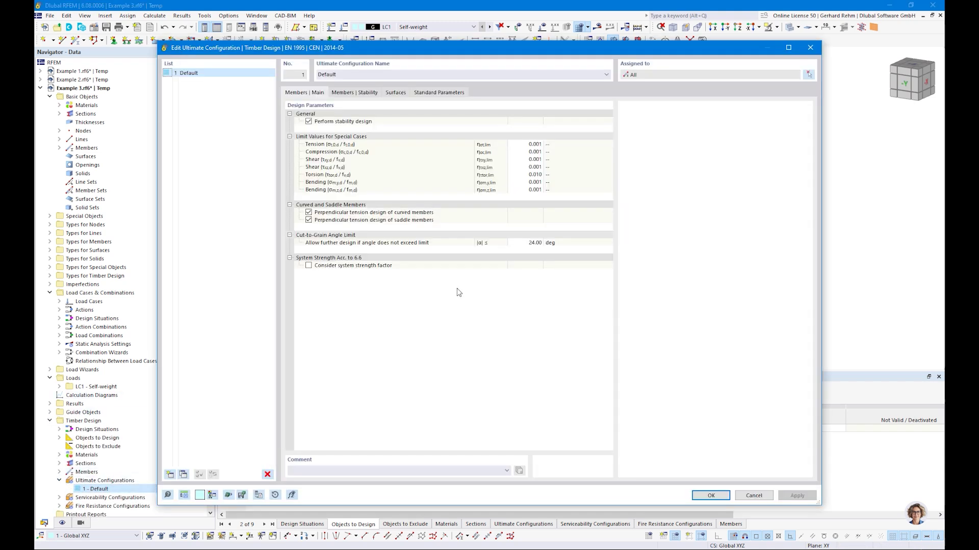
pyautogui.click(360, 95)
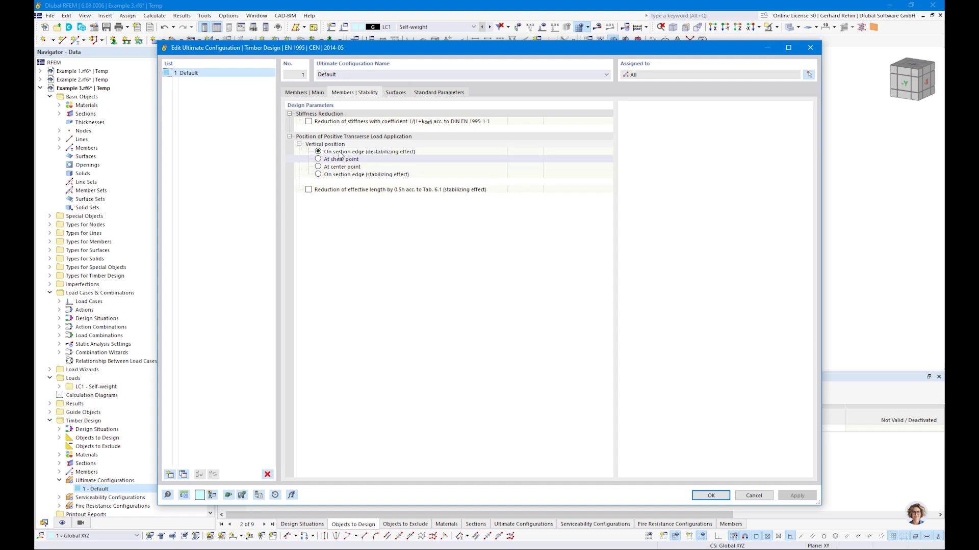
pyautogui.moveTo(334, 51); pyautogui.dragTo(346, 280)
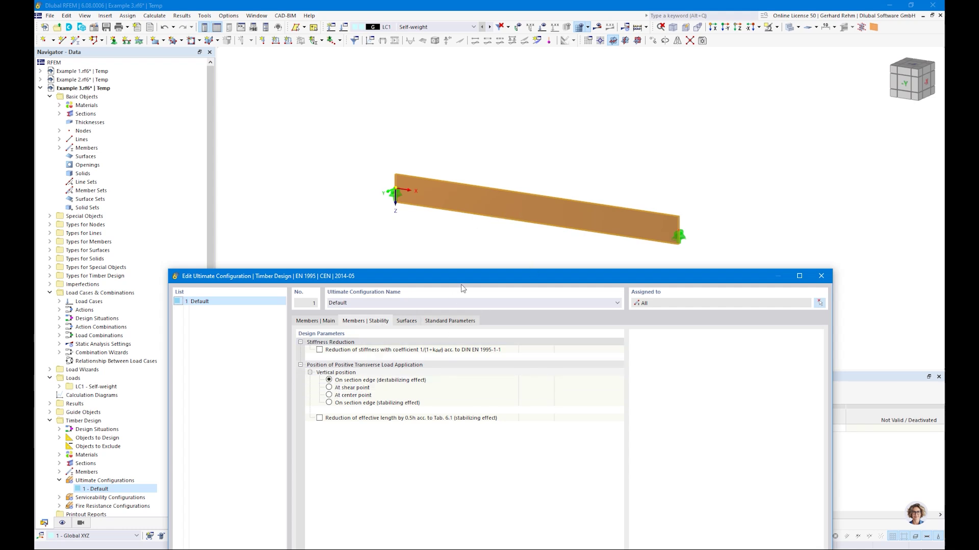
pyautogui.moveTo(460, 276); pyautogui.dragTo(447, 62)
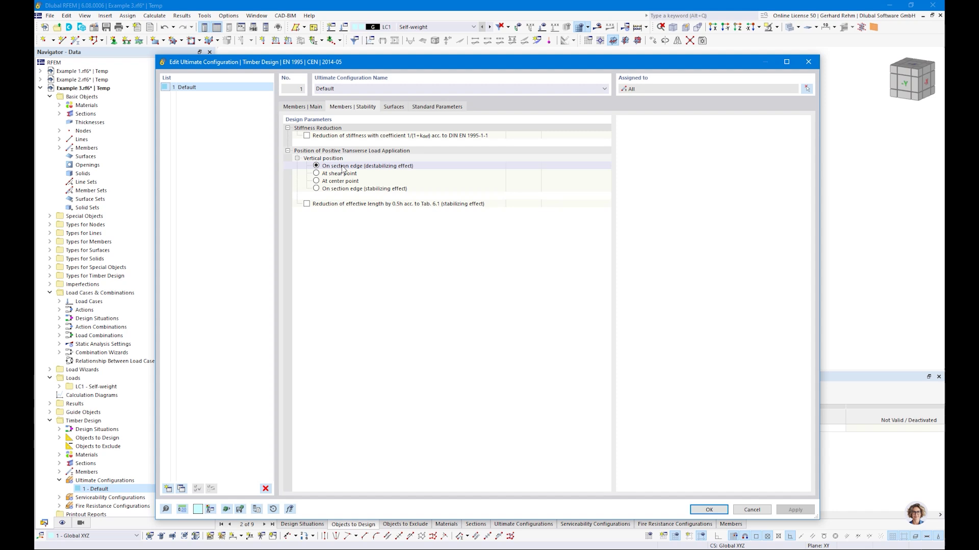
pyautogui.click(709, 509)
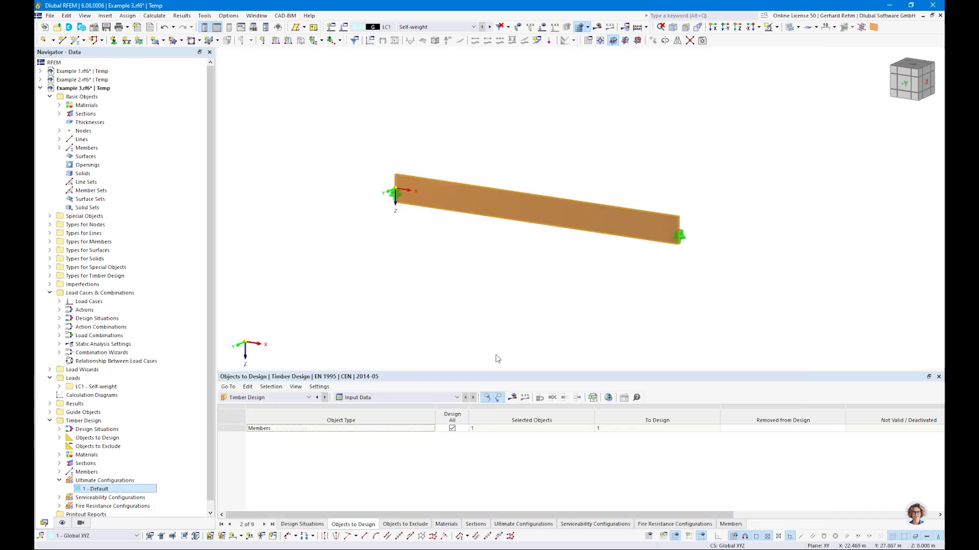
# Recalculate the model and show the design ratios on members
pyautogui.click(513, 399)
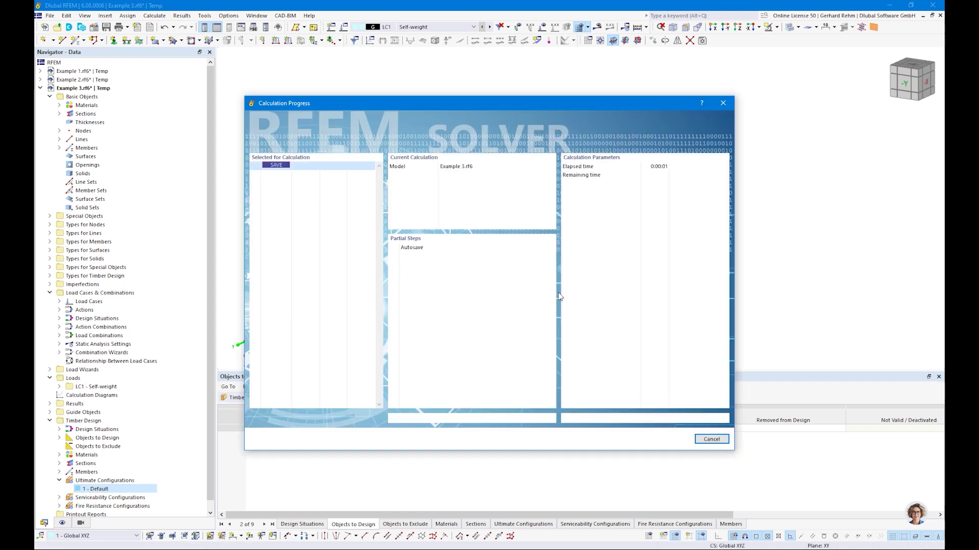
pyautogui.click(355, 399)
pyautogui.click(355, 420)
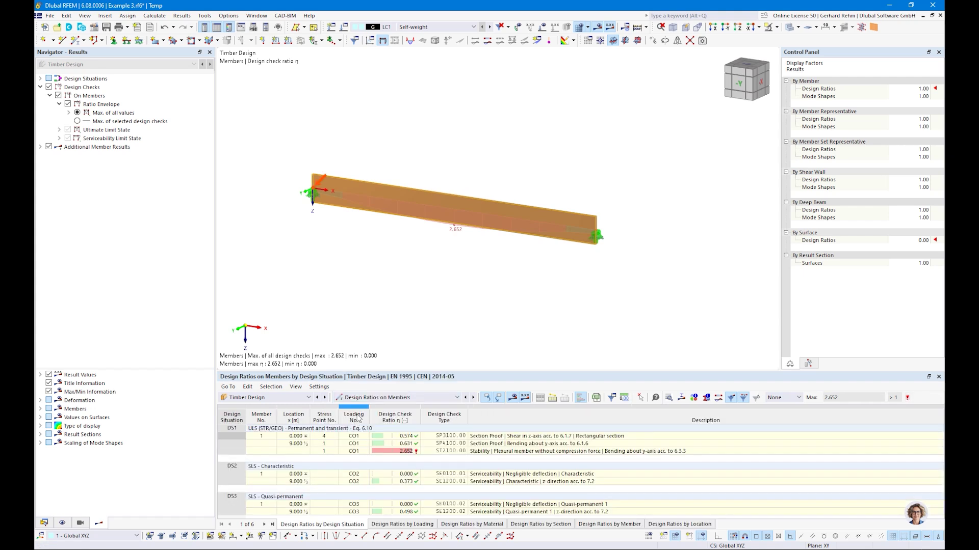
# Delete design situations DS2 and DS3 from the data tree
pyautogui.click(46, 524)
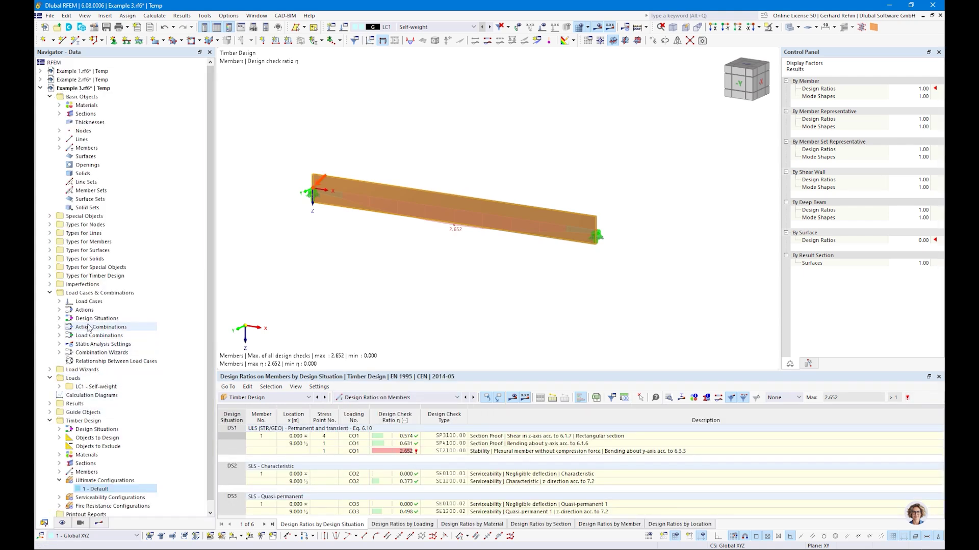
pyautogui.click(59, 319)
pyautogui.click(122, 335)
pyautogui.keyDown('shift'); pyautogui.click(181, 343); pyautogui.keyUp('shift')
pyautogui.press('Delete')
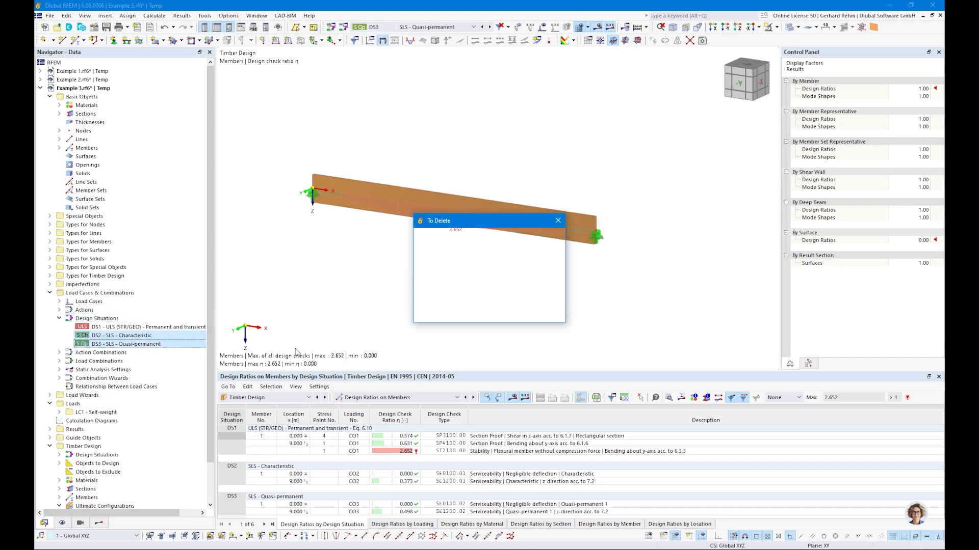
pyautogui.click(505, 316)
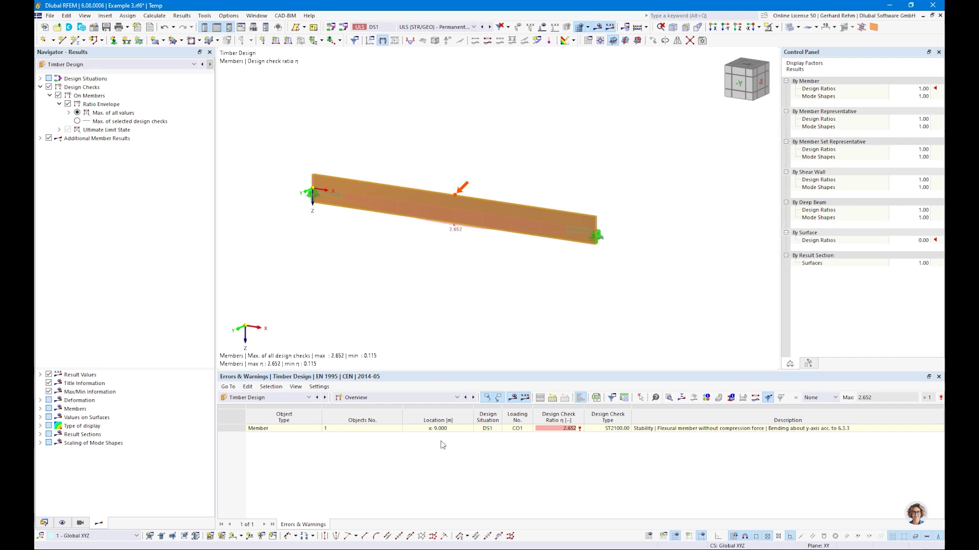
# Select the failing 2.652 stability ratio and open the ST2100 check details
pyautogui.click(567, 429)
pyautogui.click(406, 399)
pyautogui.click(400, 421)
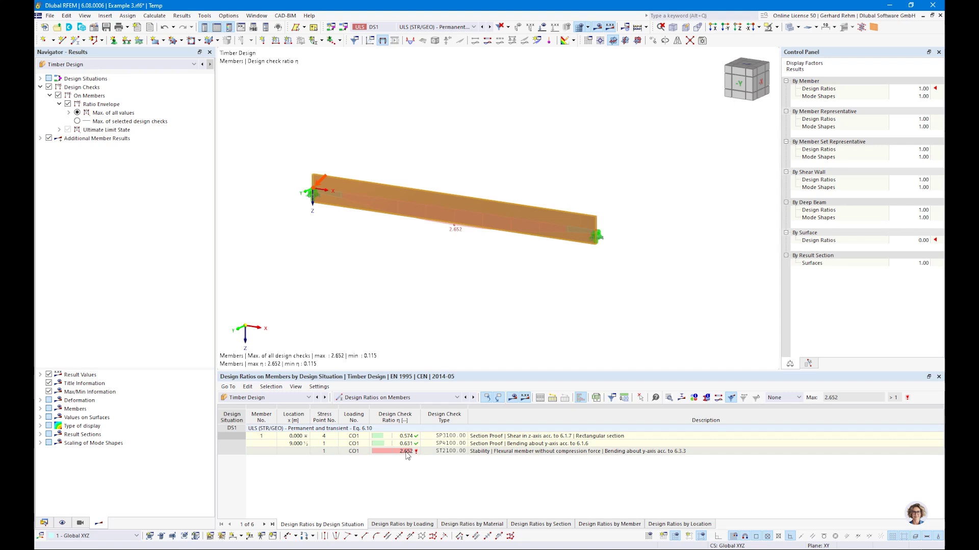
pyautogui.click(488, 452)
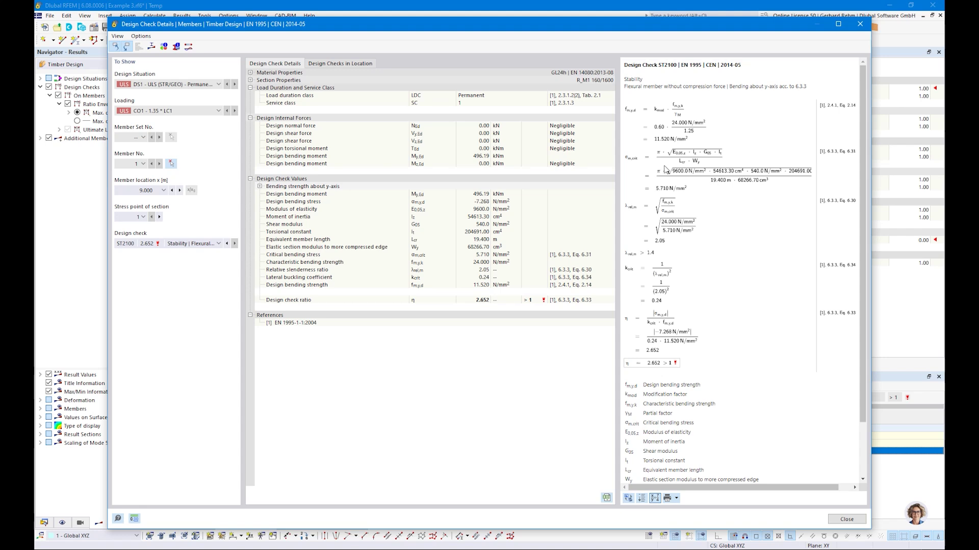
# Review the ST2100 stability check (η = 2.652, kcrit 0.24) in the maximized details window, then close it
pyautogui.click(838, 24)
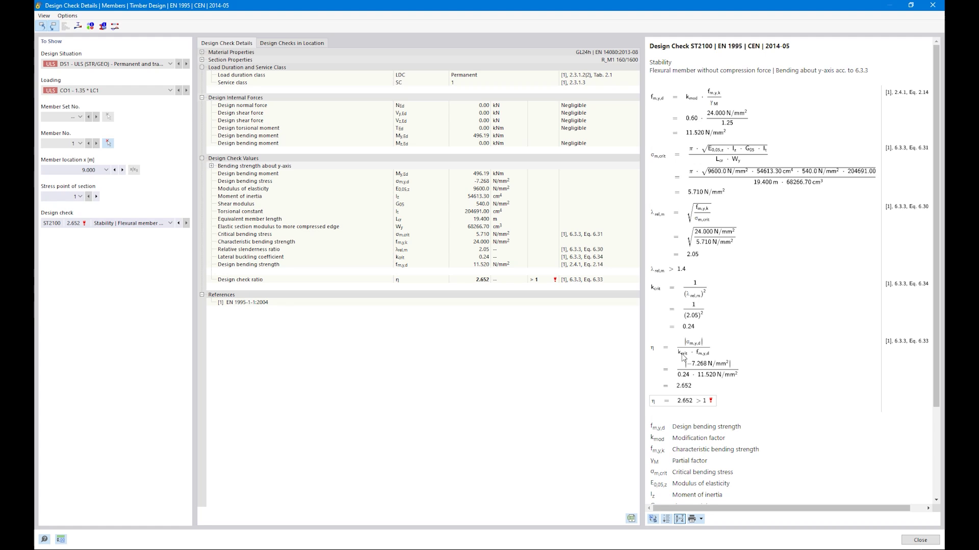
pyautogui.click(122, 224)
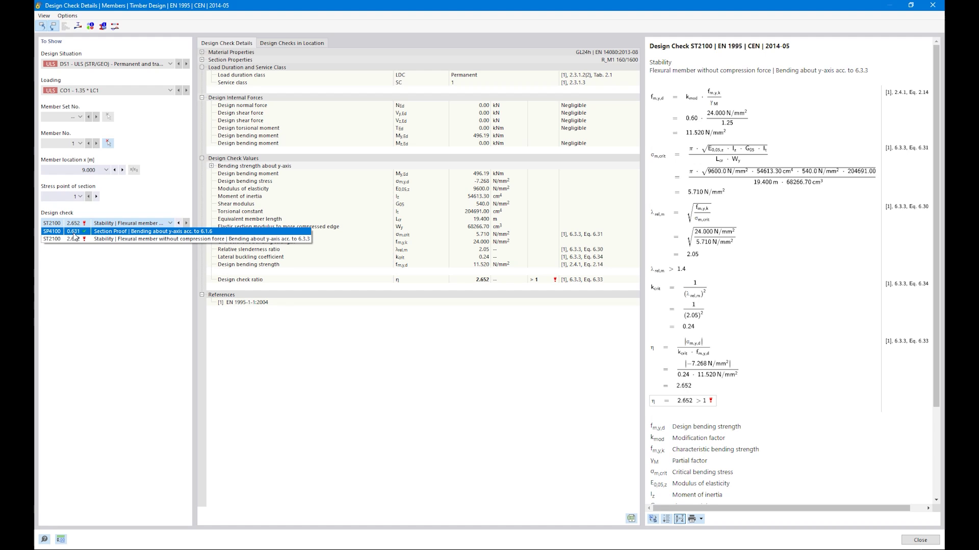
pyautogui.click(697, 405)
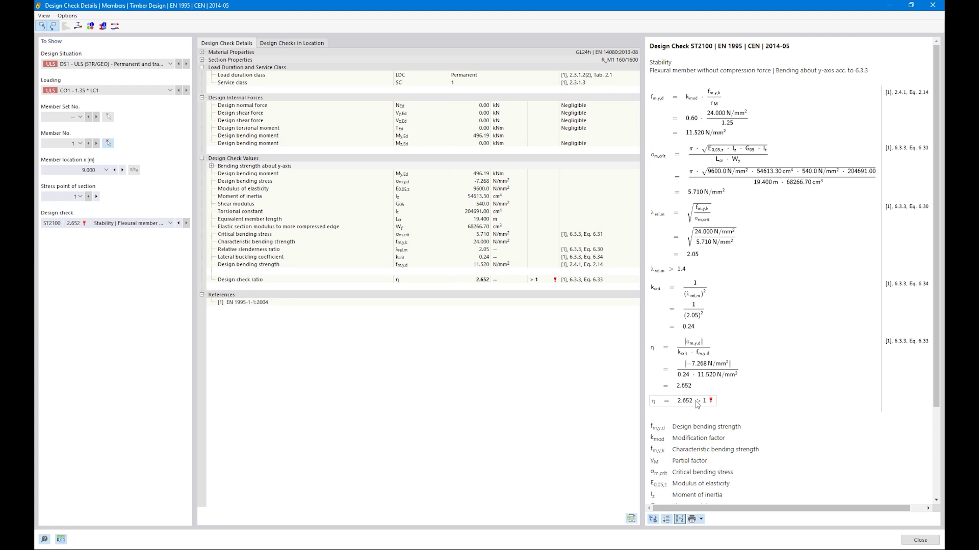
pyautogui.click(917, 539)
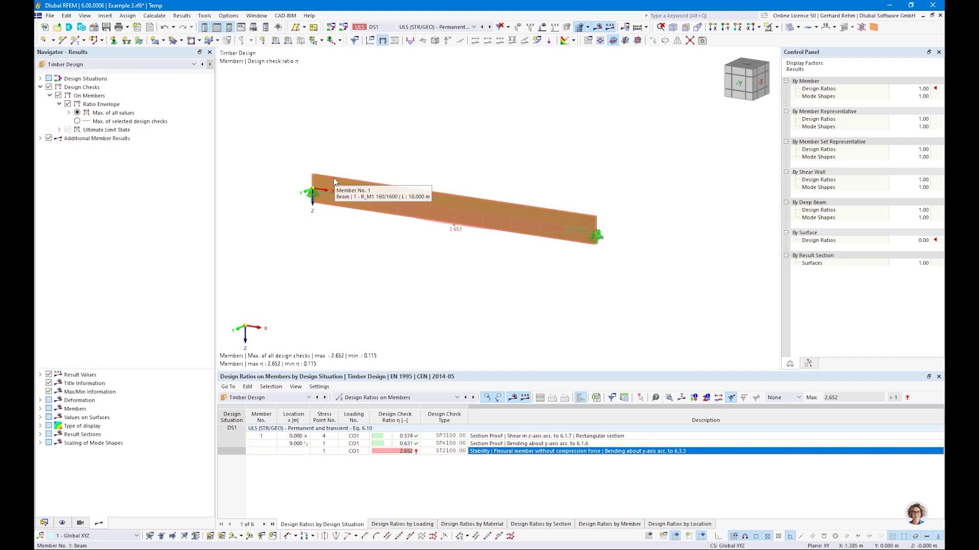
# Pan the beam into view, switch the navigator to the Data tree, and window-select the beam
pyautogui.moveTo(417, 220)
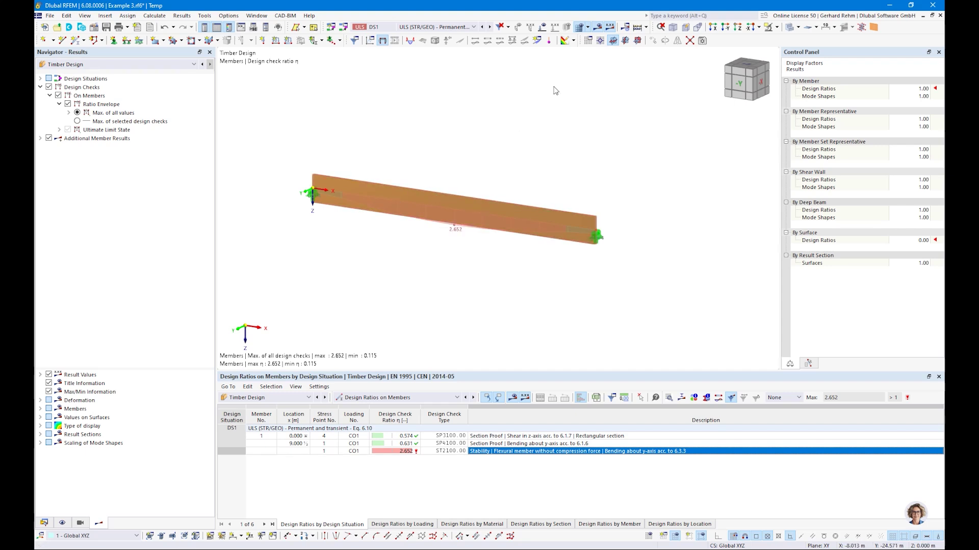
pyautogui.moveTo(572, 142); pyautogui.dragTo(621, 231, button='middle')
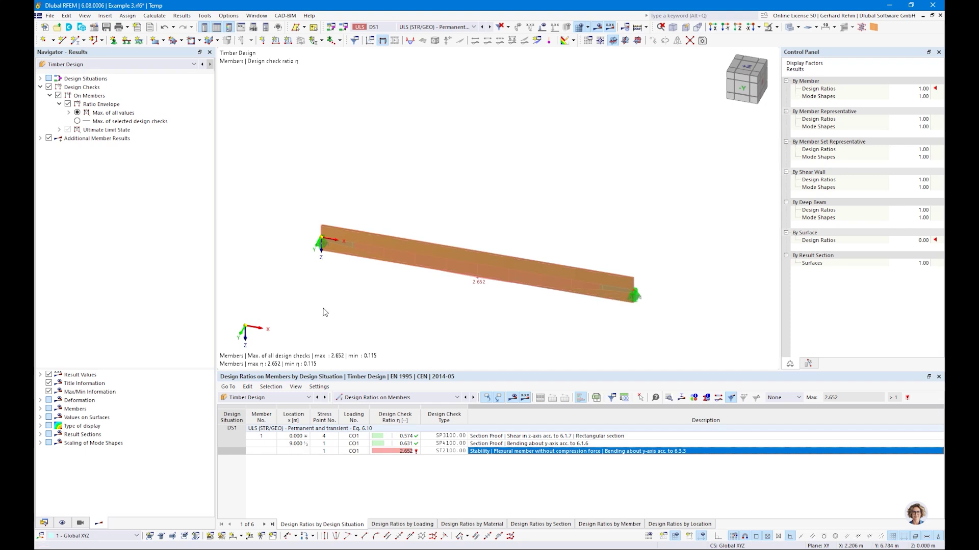
pyautogui.moveTo(334, 312); pyautogui.dragTo(343, 247, button='middle')
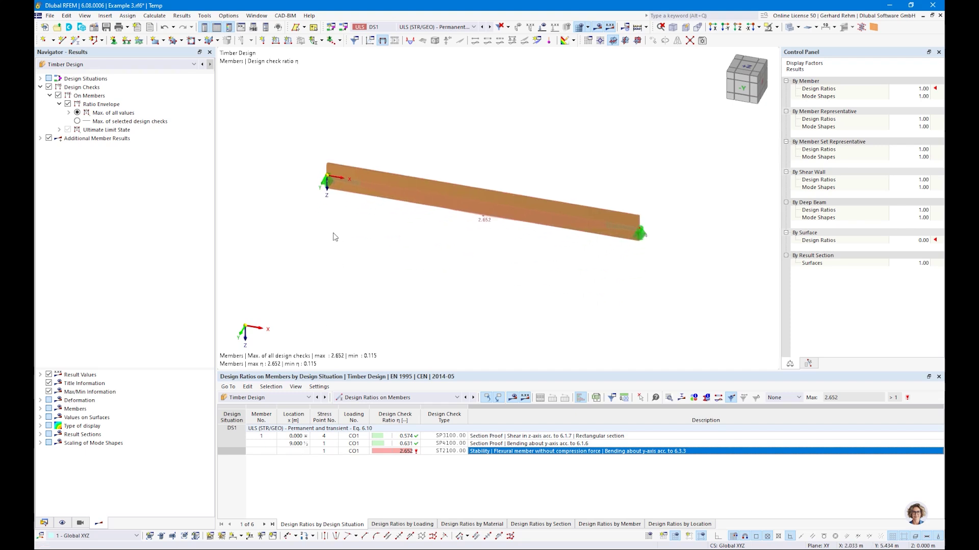
pyautogui.click(44, 523)
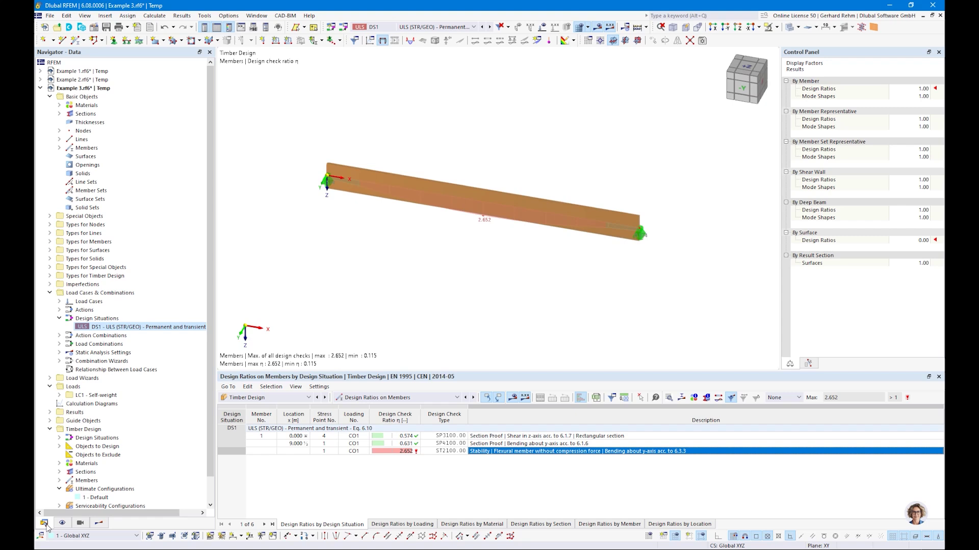
pyautogui.doubleClick(442, 186)
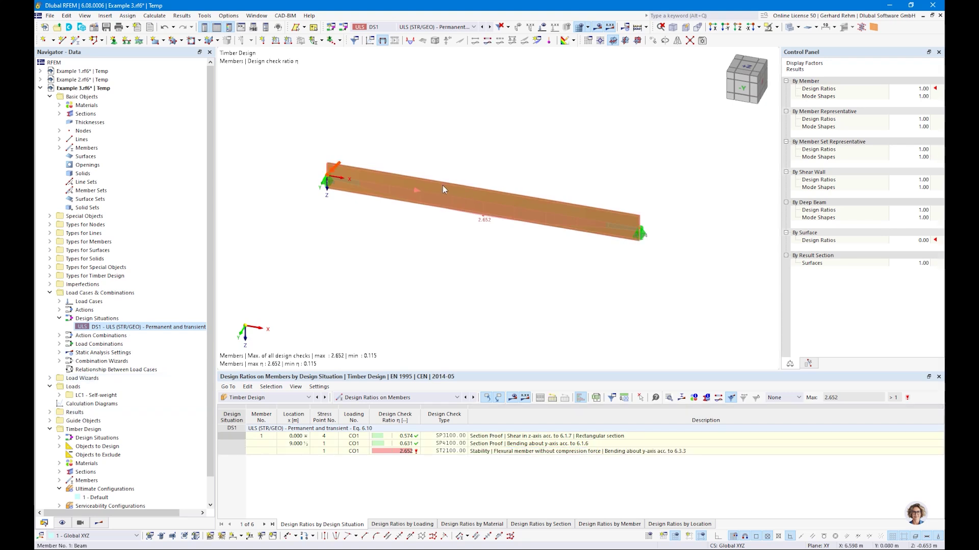
pyautogui.press('Escape')
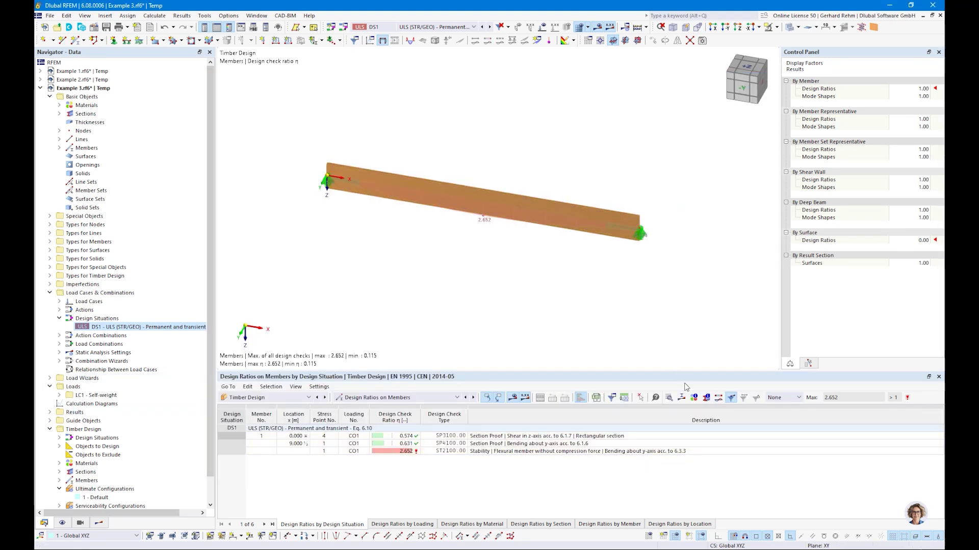
pyautogui.moveTo(691, 334); pyautogui.dragTo(249, 137)
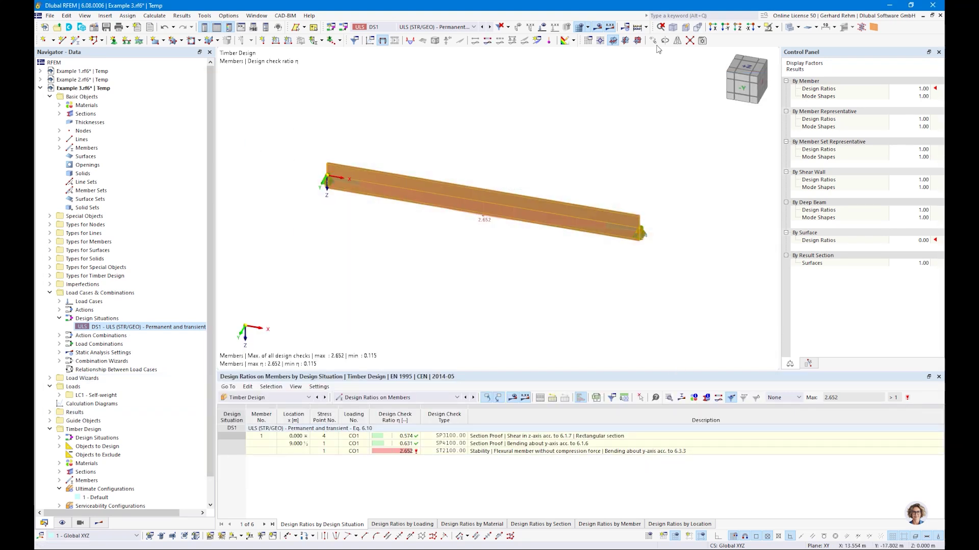
# Copy the selected beam 5 m along Y to create member 2
pyautogui.hotkey('ctrl', 'm')
pyautogui.press('Tab')
pyautogui.write('5')
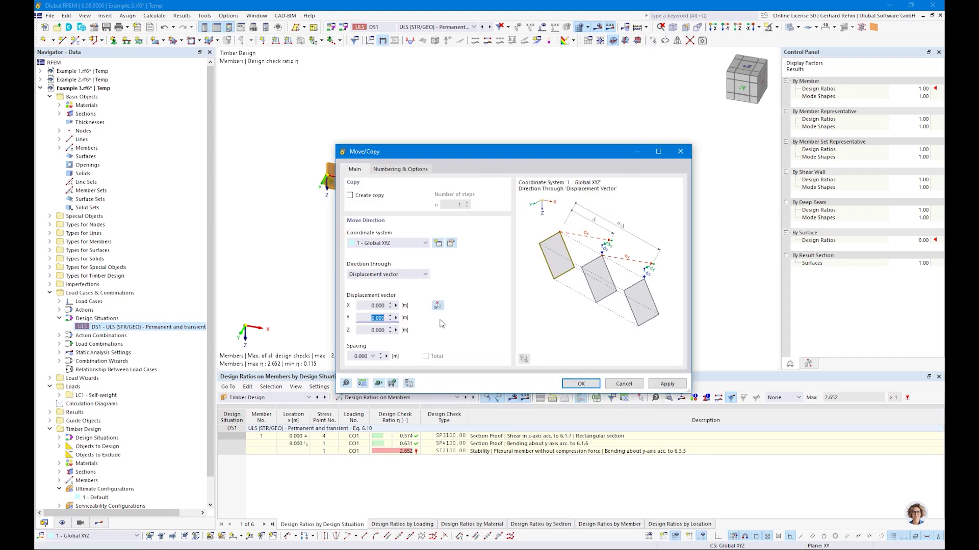
pyautogui.click(362, 195)
pyautogui.click(388, 169)
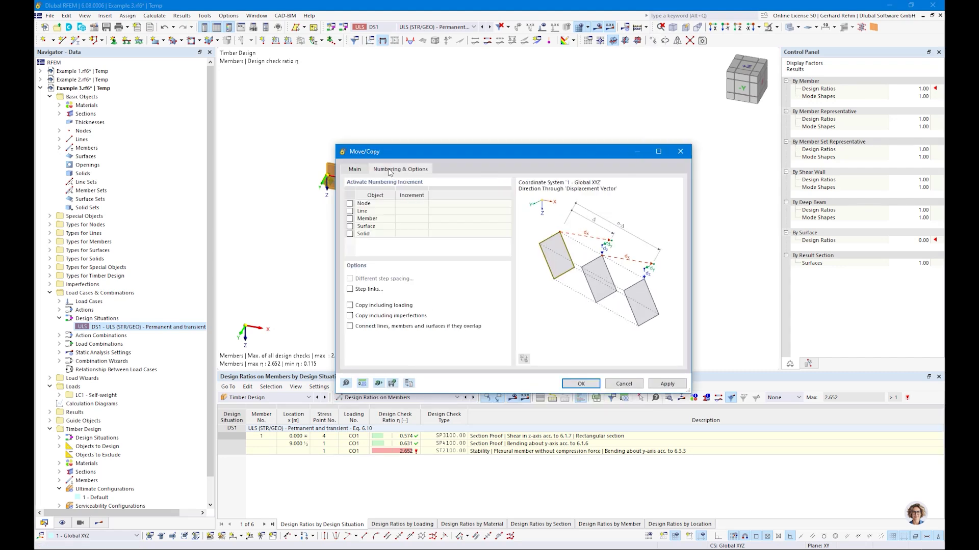
pyautogui.click(583, 386)
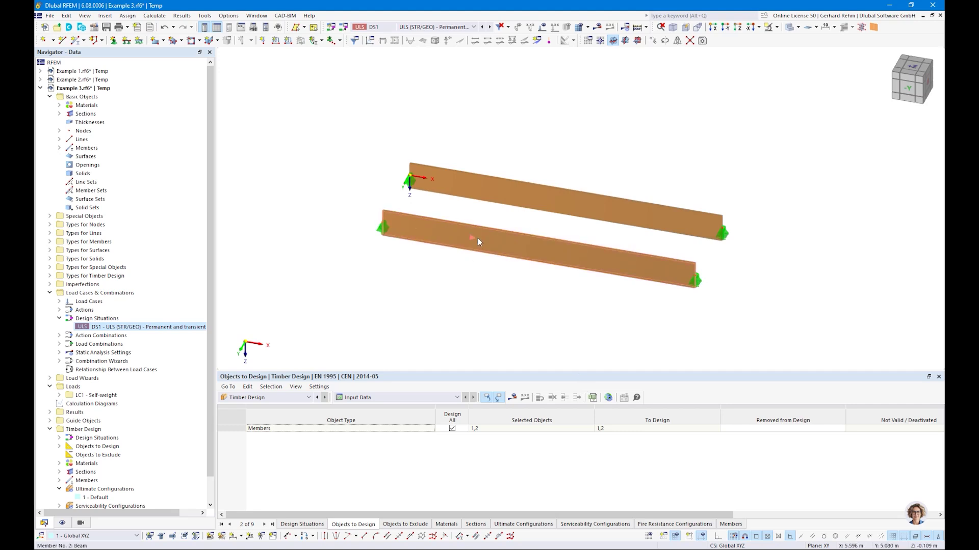
# Give member 2 new effective lengths without flexural buckling, using the eigenvalue method for Mcr
pyautogui.doubleClick(478, 238)
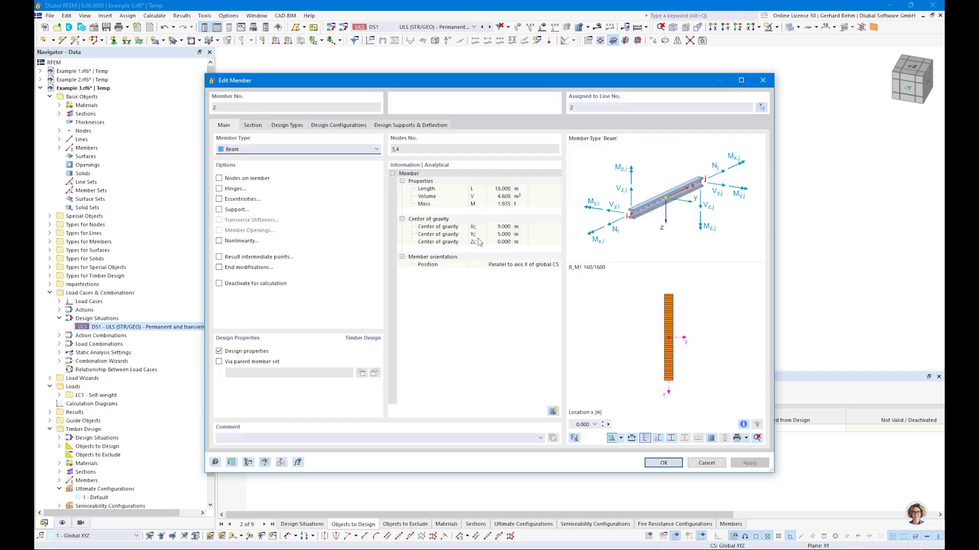
pyautogui.click(287, 125)
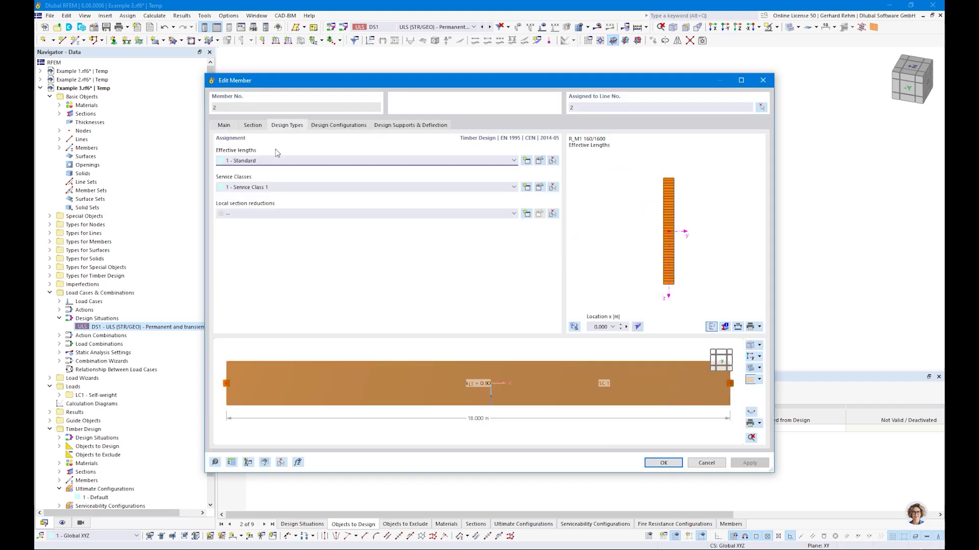
pyautogui.click(526, 162)
pyautogui.click(297, 108)
pyautogui.click(298, 118)
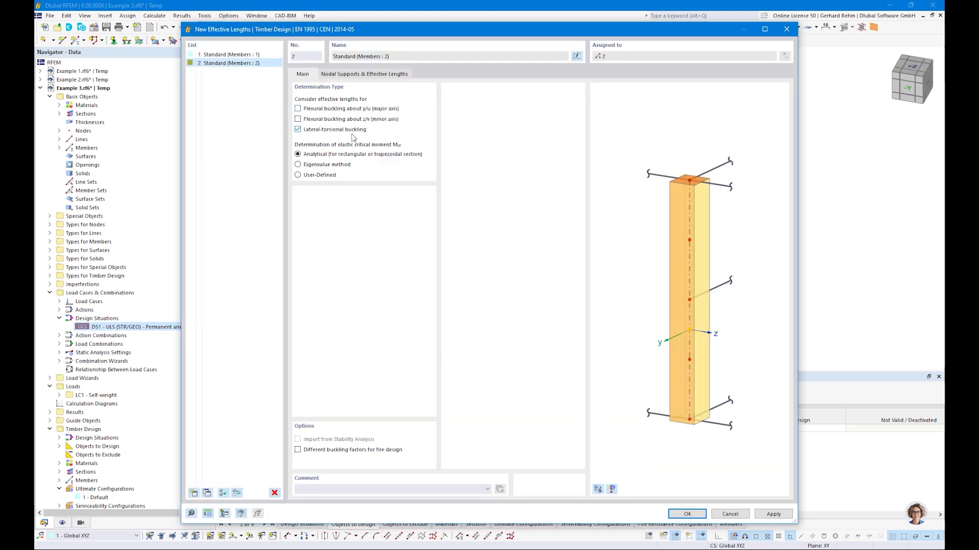
pyautogui.click(298, 165)
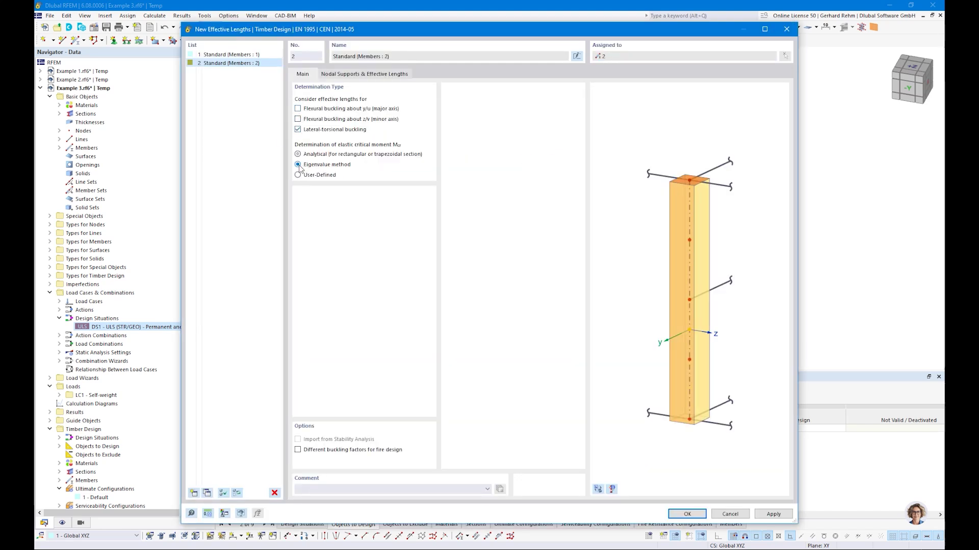
pyautogui.click(680, 518)
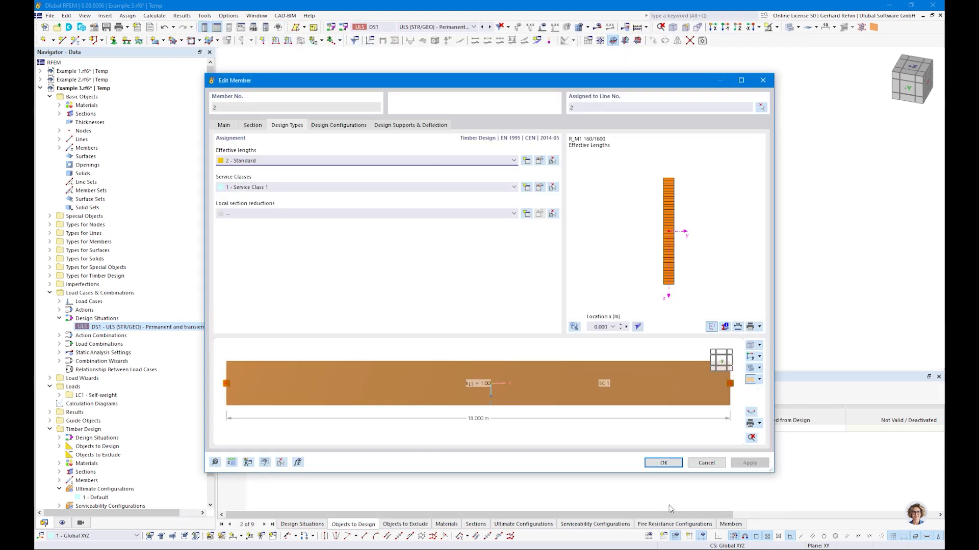
pyautogui.click(661, 462)
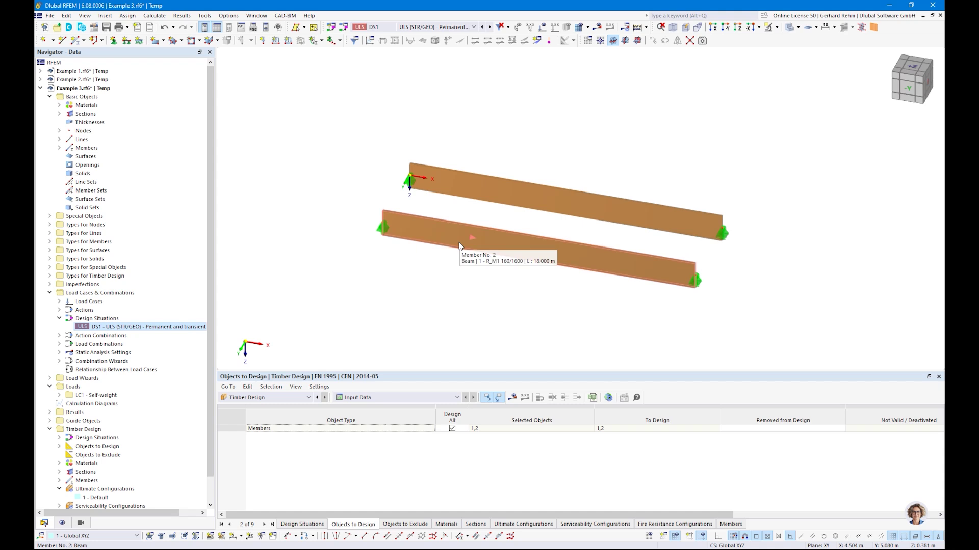
# Recalculate and show design ratio diagrams on the beams: 2.652 on member 1, 2.463 on member 2
pyautogui.click(511, 399)
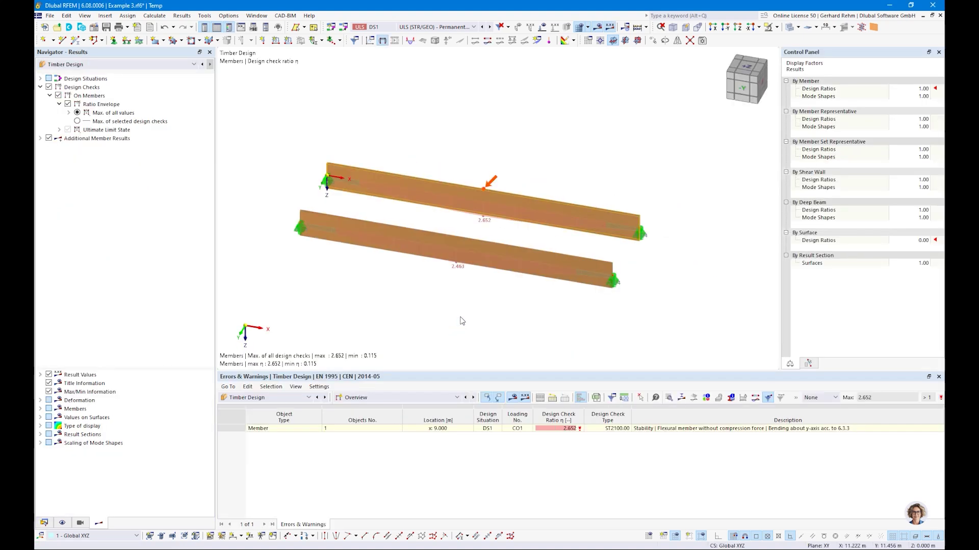
pyautogui.click(790, 26)
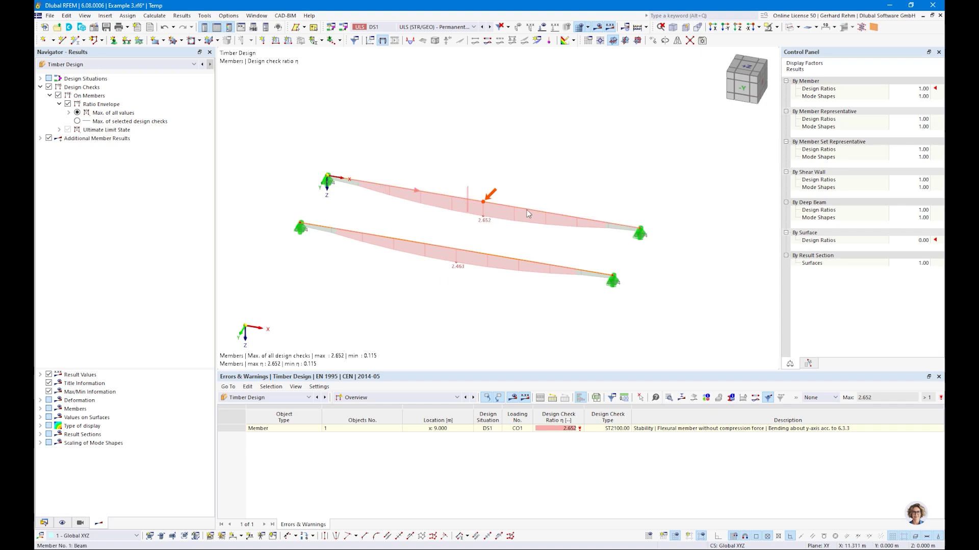
pyautogui.moveTo(530, 209)
pyautogui.moveTo(473, 202)
pyautogui.click(44, 523)
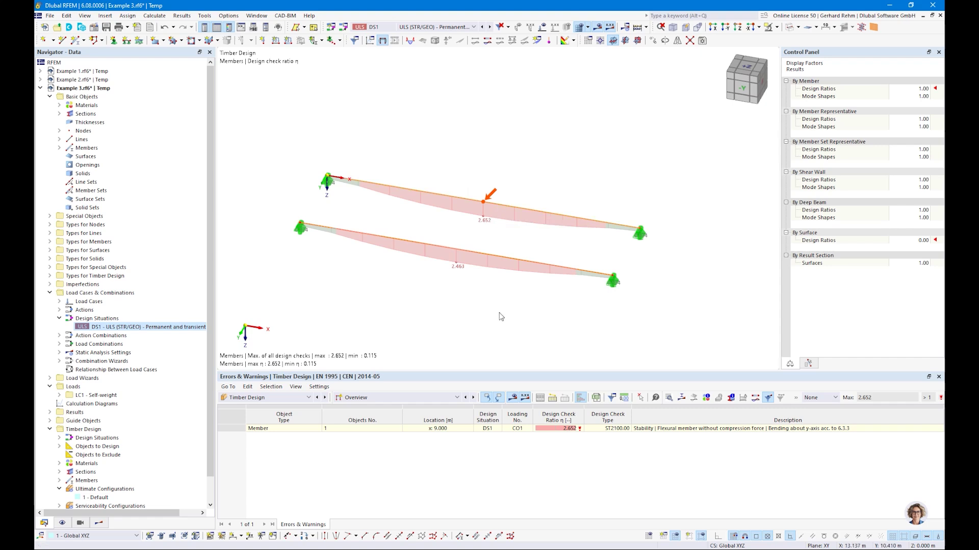
# Divide both members by adding two on-member nodes to each
pyautogui.rightClick(448, 195)
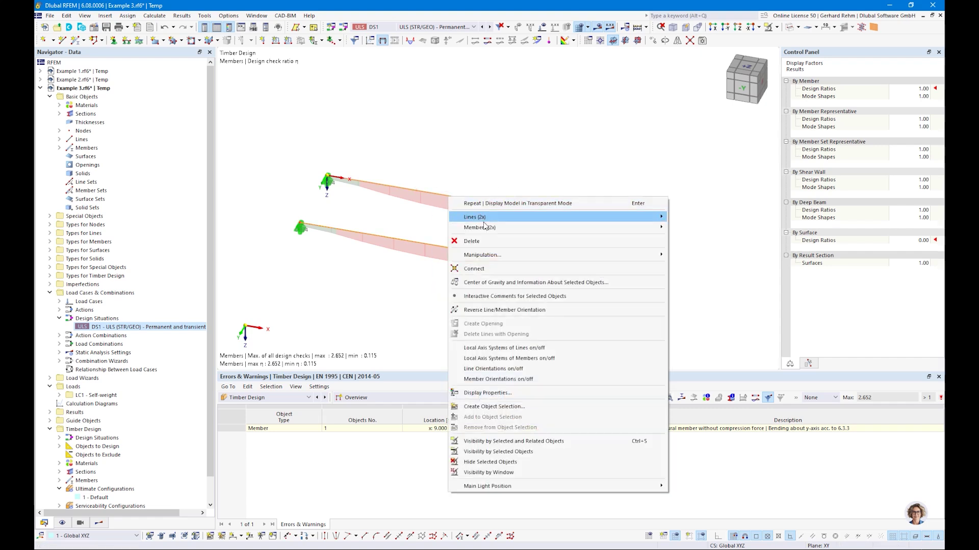
pyautogui.moveTo(484, 227)
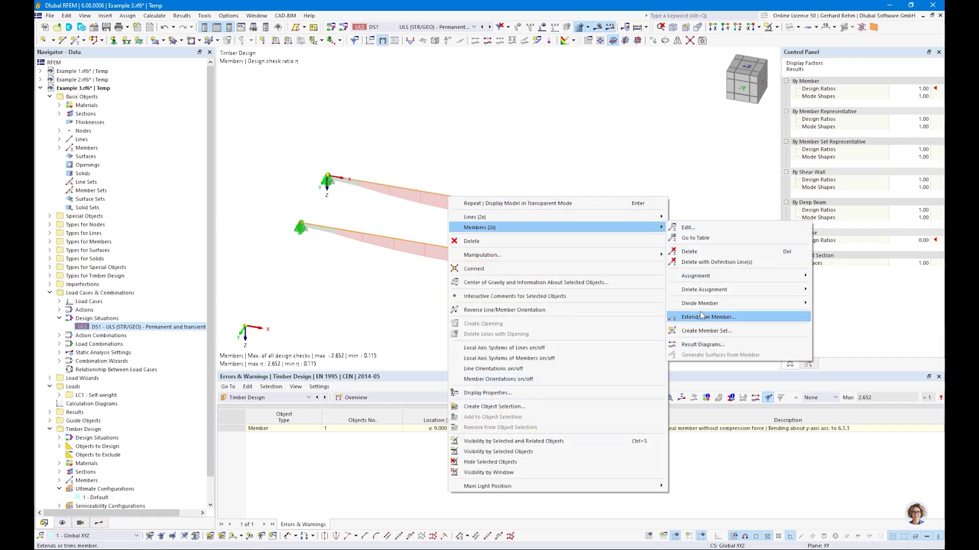
pyautogui.moveTo(700, 304)
pyautogui.click(841, 315)
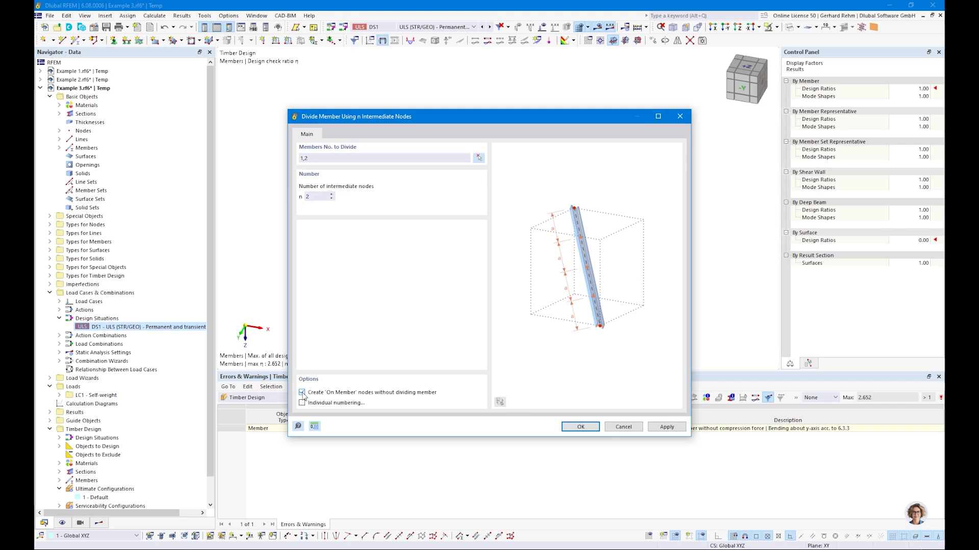
pyautogui.click(580, 427)
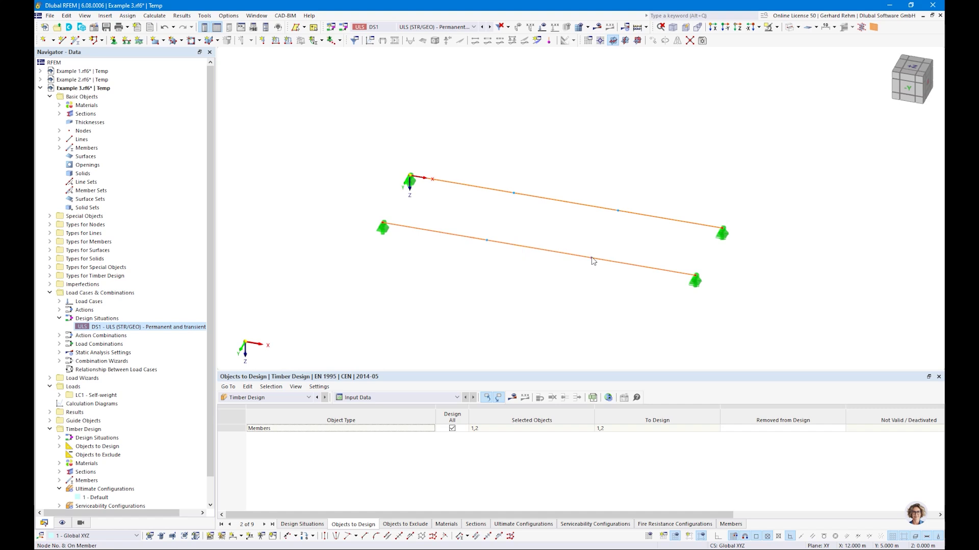
# Keep node 7 as an On Member node, then review member 1's design type assignments
pyautogui.doubleClick(487, 244)
pyautogui.click(241, 145)
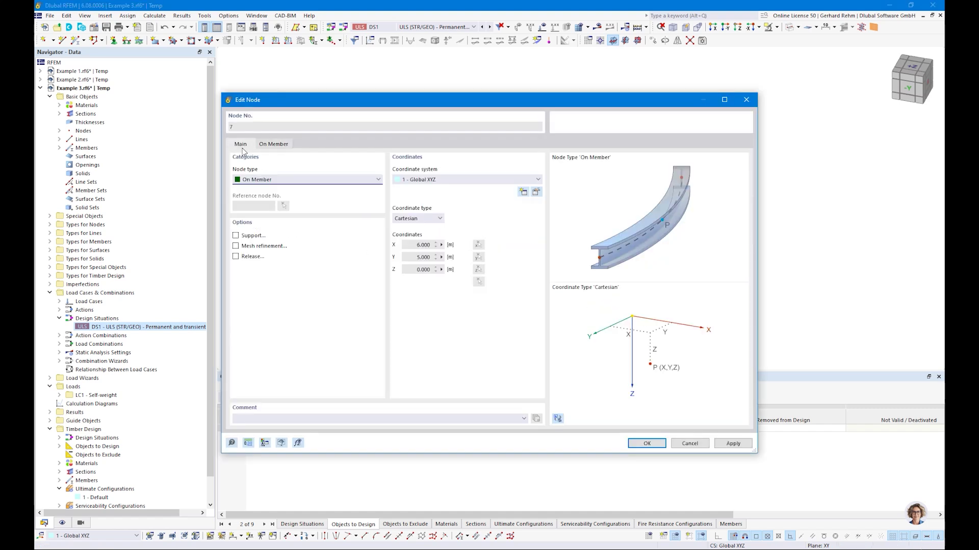
pyautogui.click(251, 185)
pyautogui.click(265, 181)
pyautogui.press('Return')
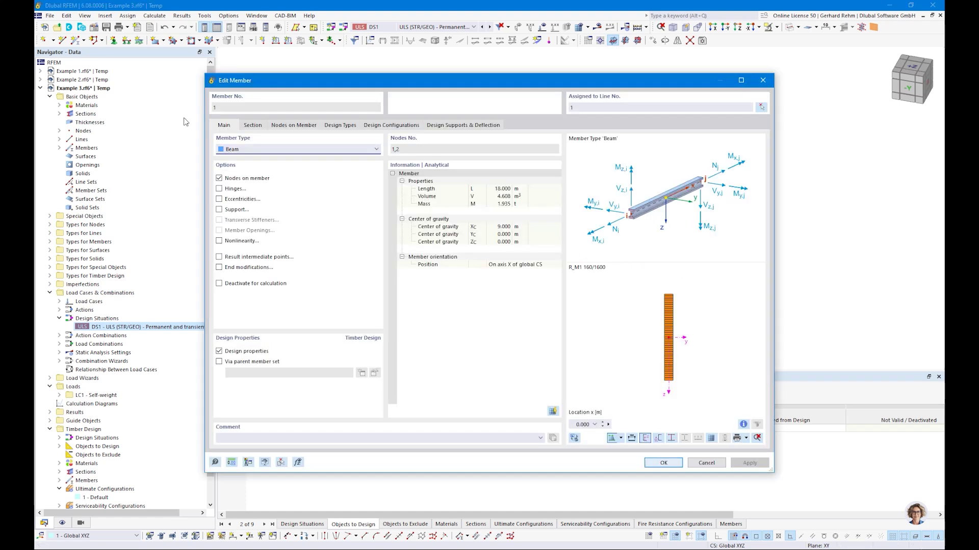
pyautogui.click(293, 128)
pyautogui.click(329, 127)
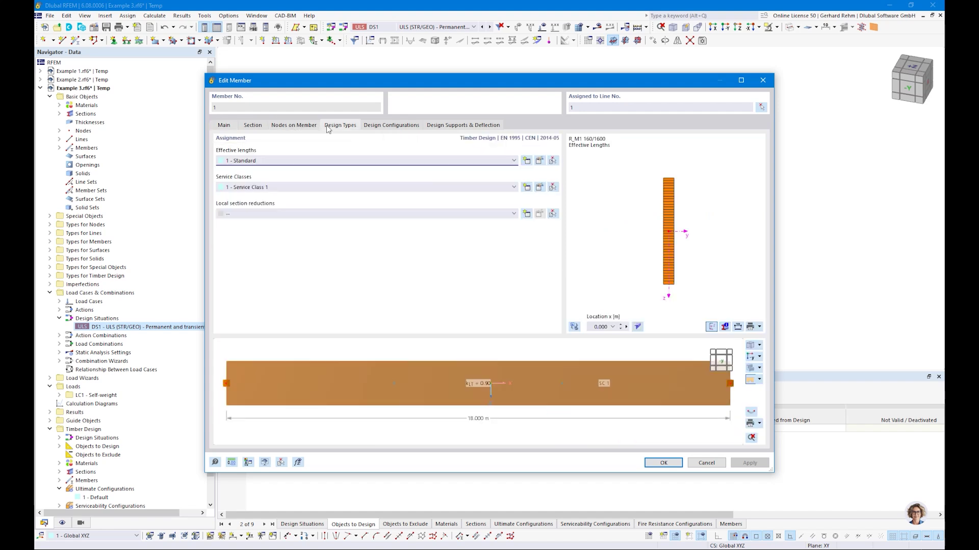
# Add two intermediate nodes, both fixed in y/u, to effective length type 1
pyautogui.click(539, 161)
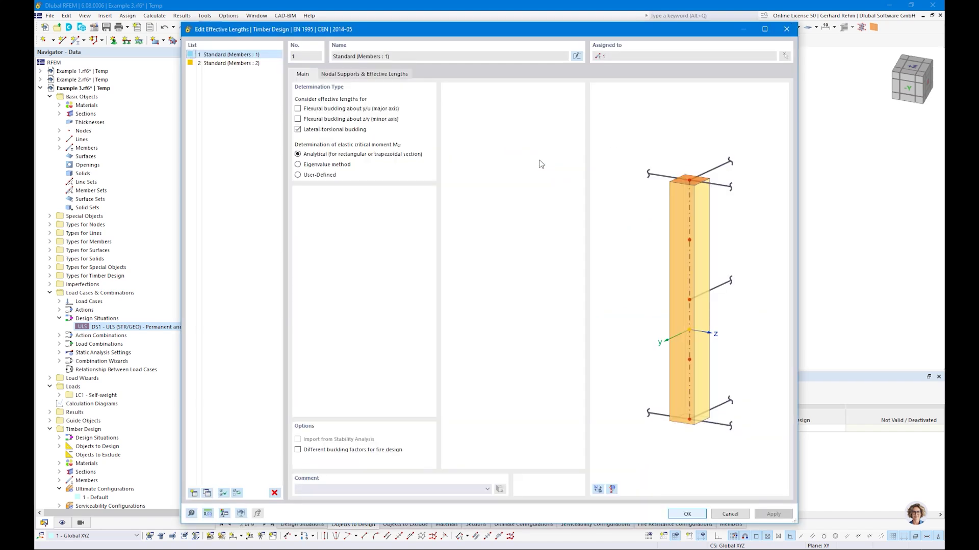
pyautogui.click(330, 76)
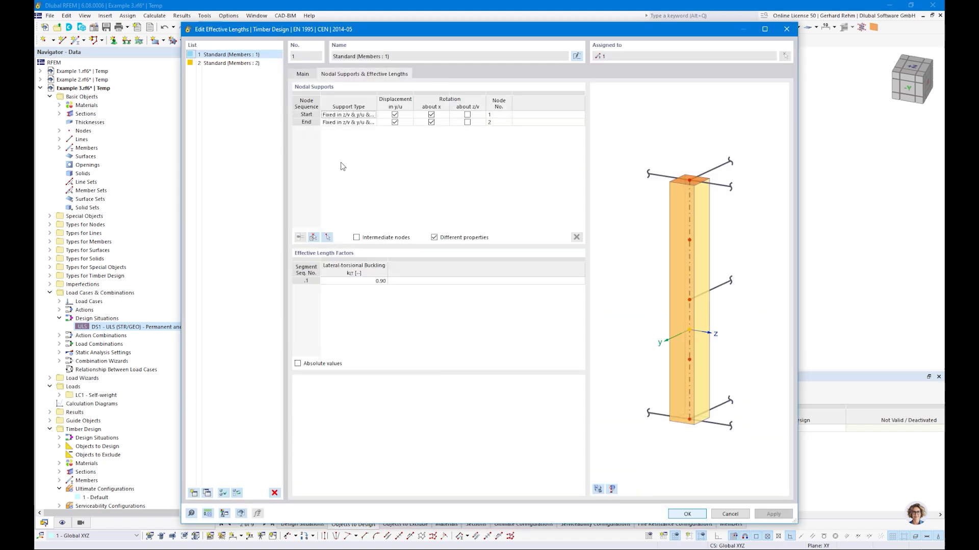
pyautogui.click(364, 238)
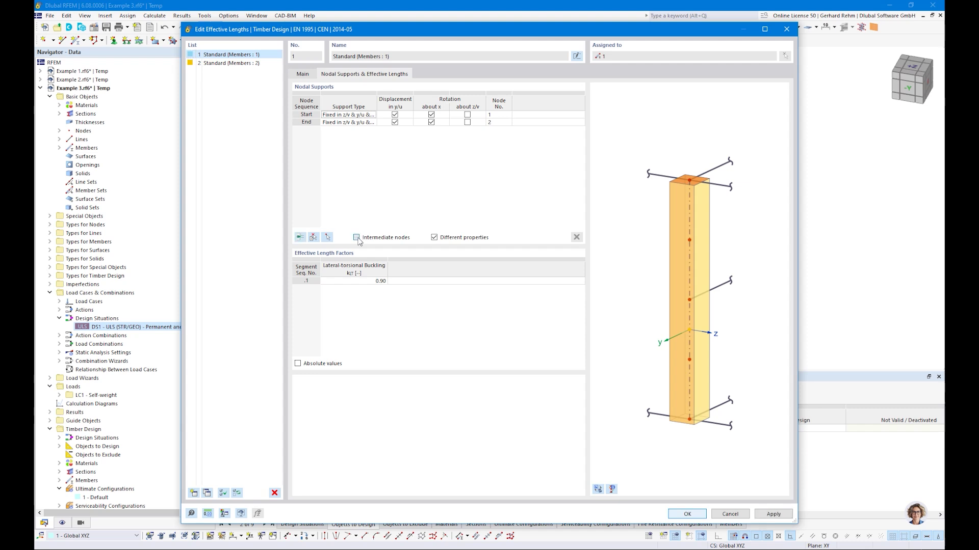
pyautogui.click(300, 238)
pyautogui.click(301, 238)
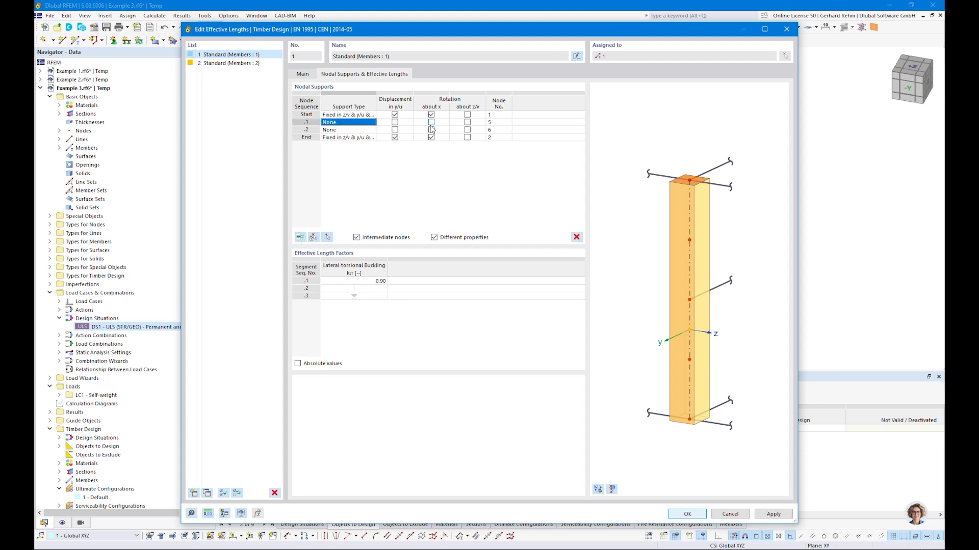
pyautogui.click(395, 123)
pyautogui.click(394, 130)
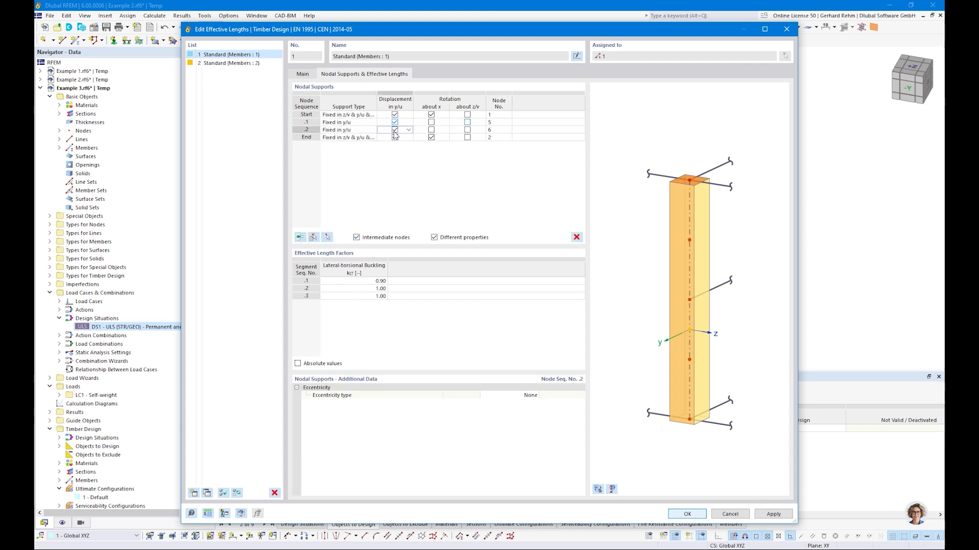
# Set the lateral-torsional buckling factor kLT to 1.00, then select effective length type 2
pyautogui.click(337, 282)
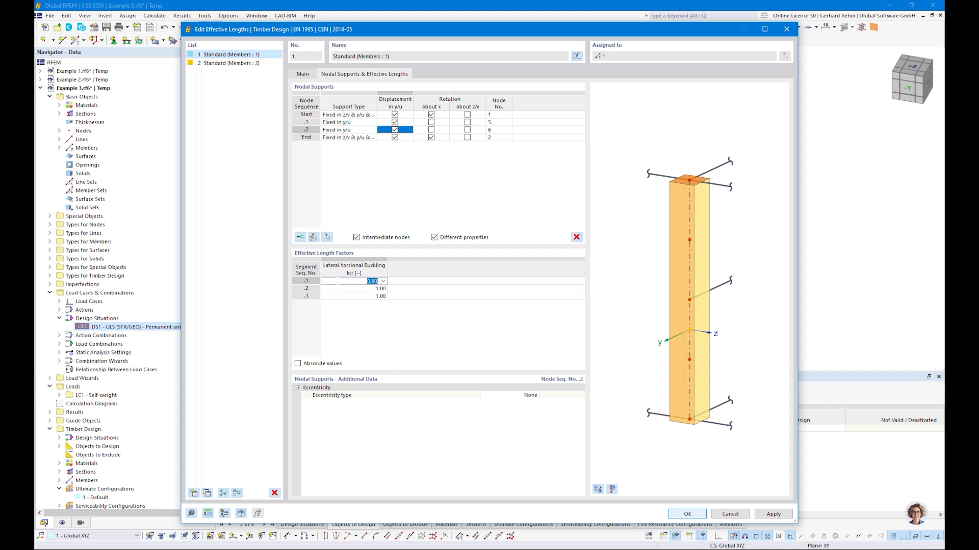
pyautogui.write('1')
pyautogui.press('Return')
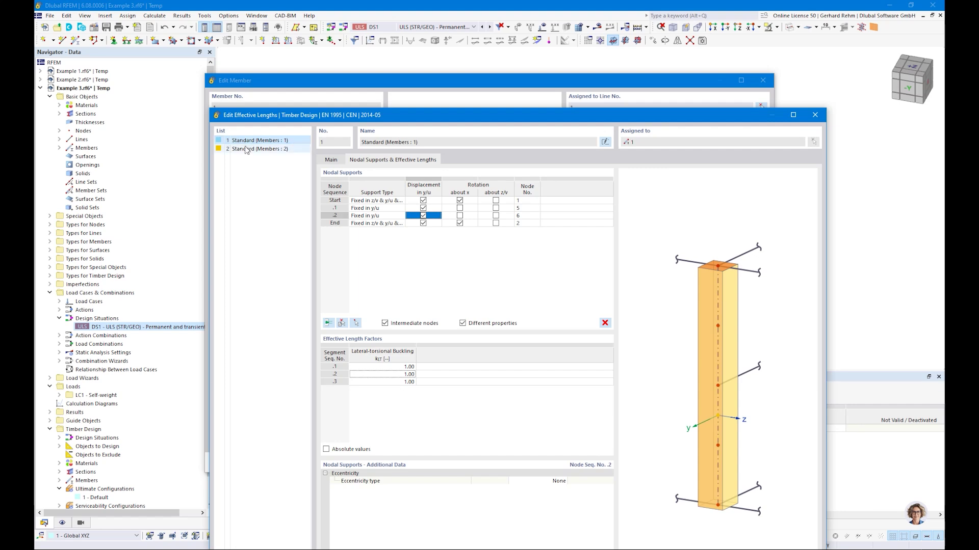
pyautogui.click(244, 140)
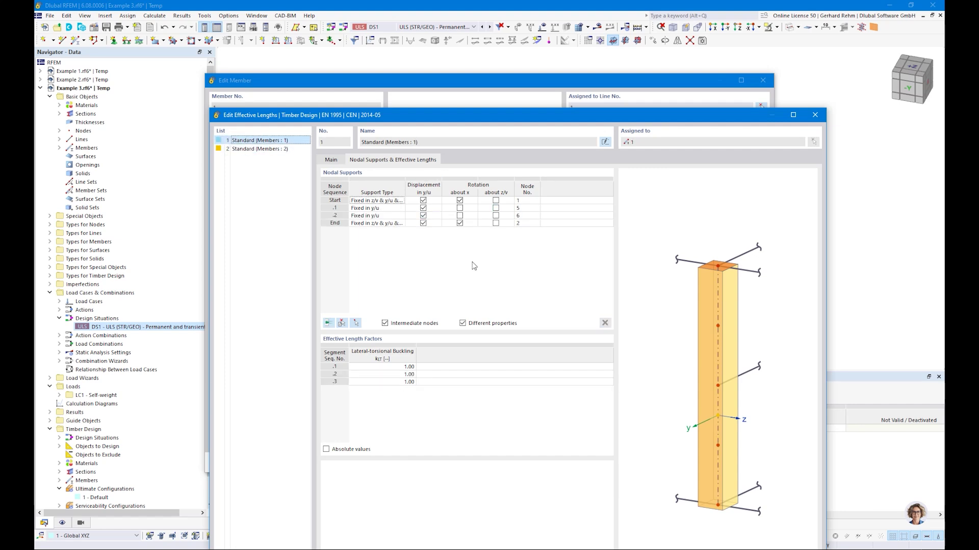
pyautogui.click(242, 151)
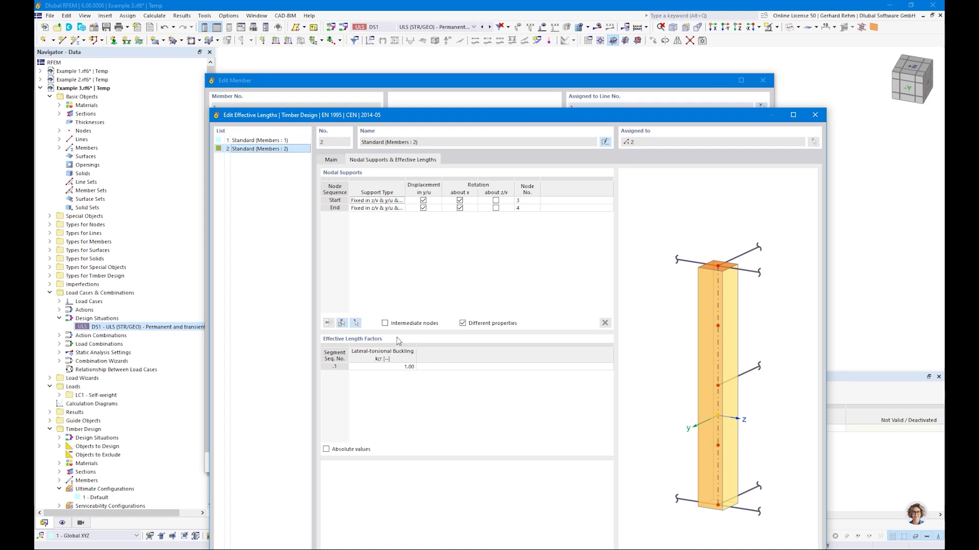
# Add two intermediate nodes fixed in y/u to effective length type 2 and select both supports
pyautogui.click(386, 323)
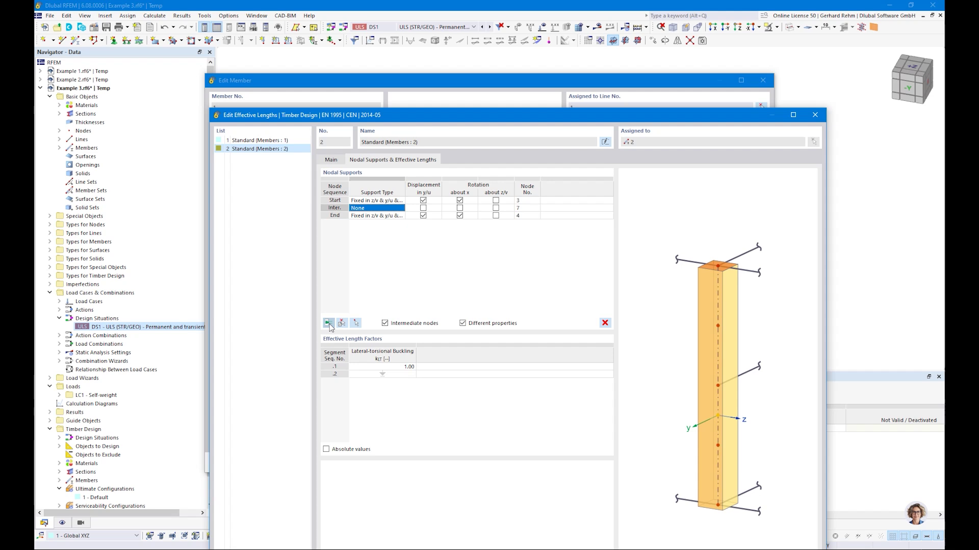
pyautogui.click(423, 208)
pyautogui.click(423, 216)
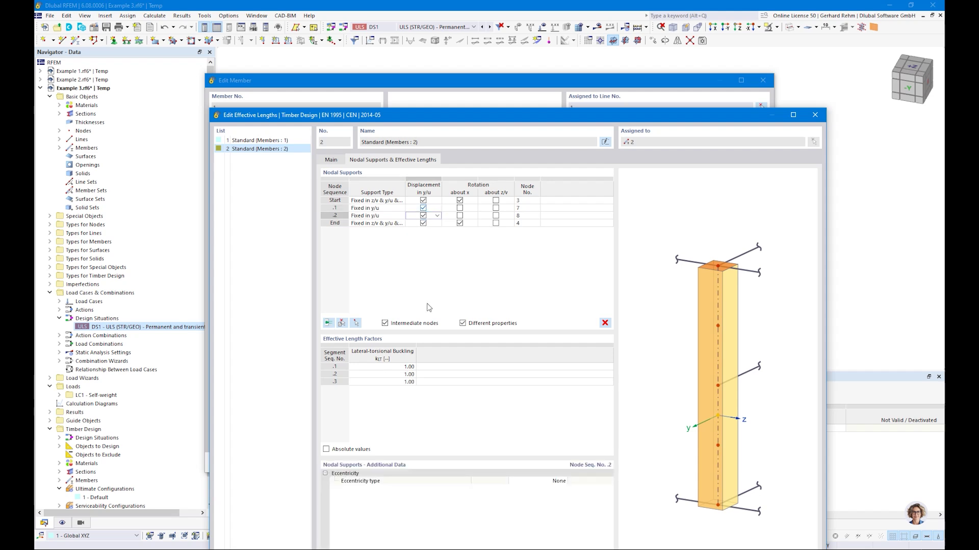
pyautogui.doubleClick(433, 123)
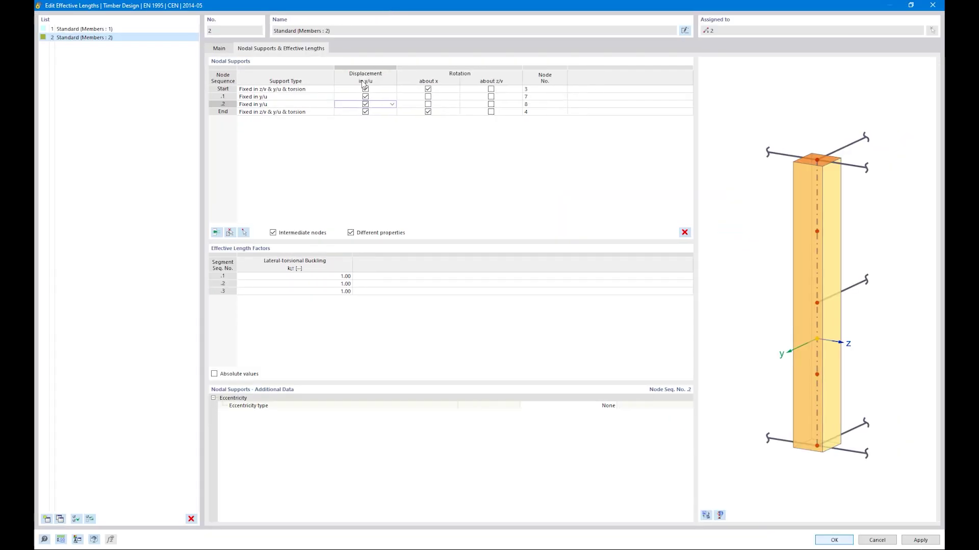
pyautogui.click(316, 98)
pyautogui.keyDown('shift'); pyautogui.click(310, 105); pyautogui.keyUp('shift')
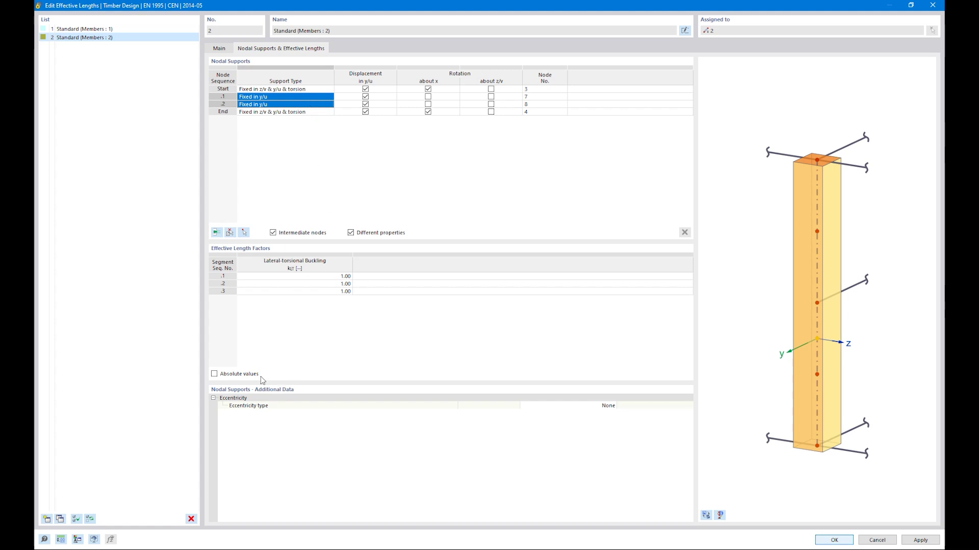
# Check the eccentricity type choices and orbit the interactive model preview
pyautogui.click(610, 406)
pyautogui.click(614, 406)
pyautogui.click(737, 450)
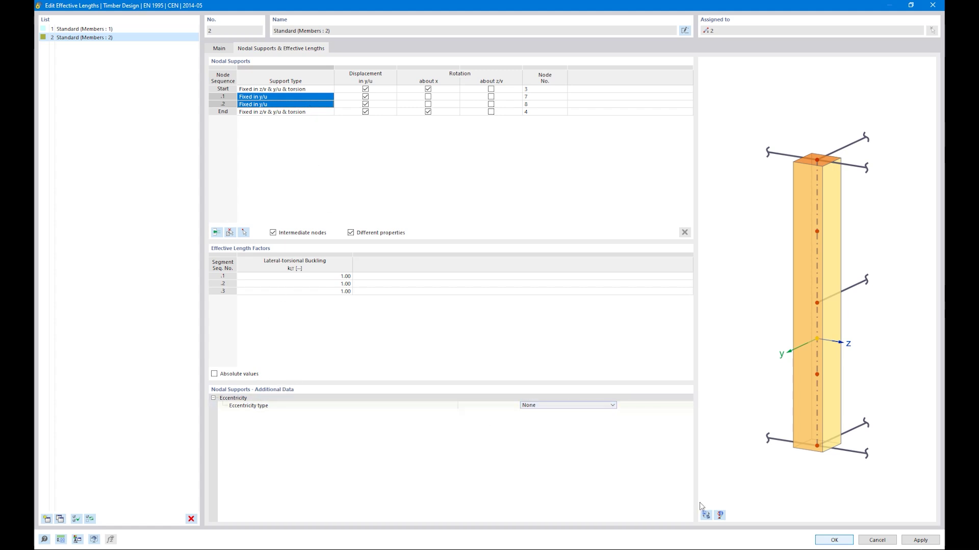
pyautogui.click(793, 294)
pyautogui.moveTo(824, 321); pyautogui.dragTo(679, 289, button='middle')
pyautogui.rightClick(680, 289)
pyautogui.press('Escape')
pyautogui.scroll(5, 826, 294)
pyautogui.moveTo(826, 294)
pyautogui.mouseDown(button='right')
pyautogui.moveTo(830, 275)
pyautogui.moveTo(826, 286)
pyautogui.mouseUp(button='right')
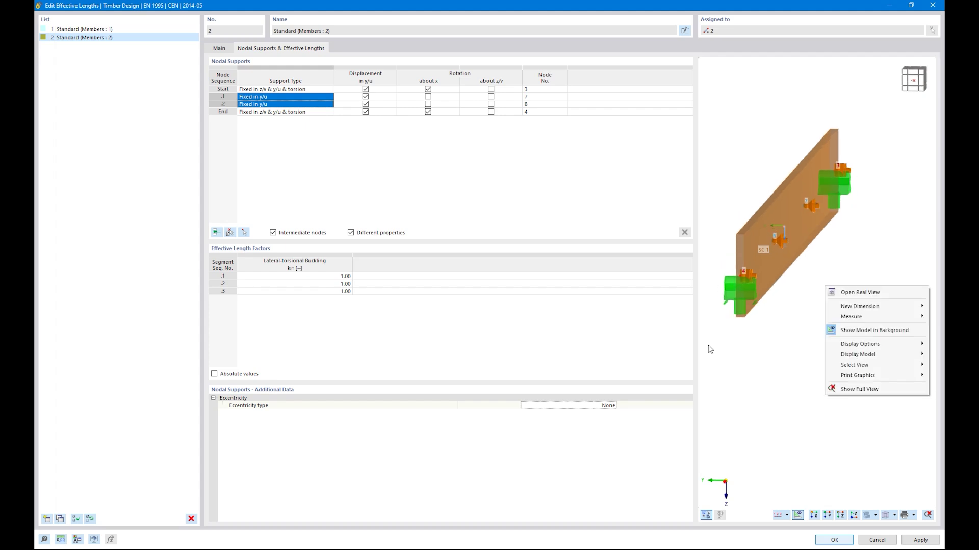
# Set the intermediate supports' eccentricity to At upper flange and confirm both dialogs
pyautogui.click(595, 406)
pyautogui.click(613, 406)
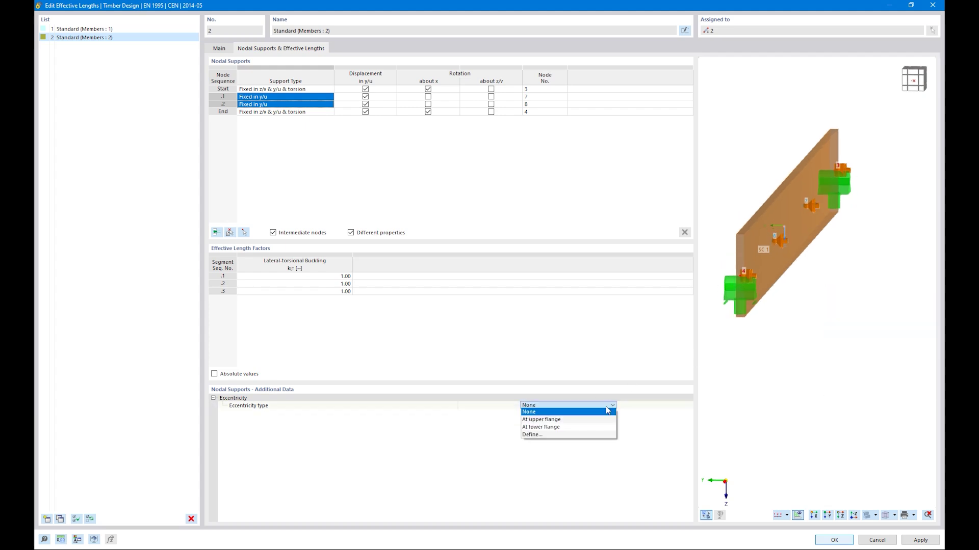
pyautogui.click(583, 419)
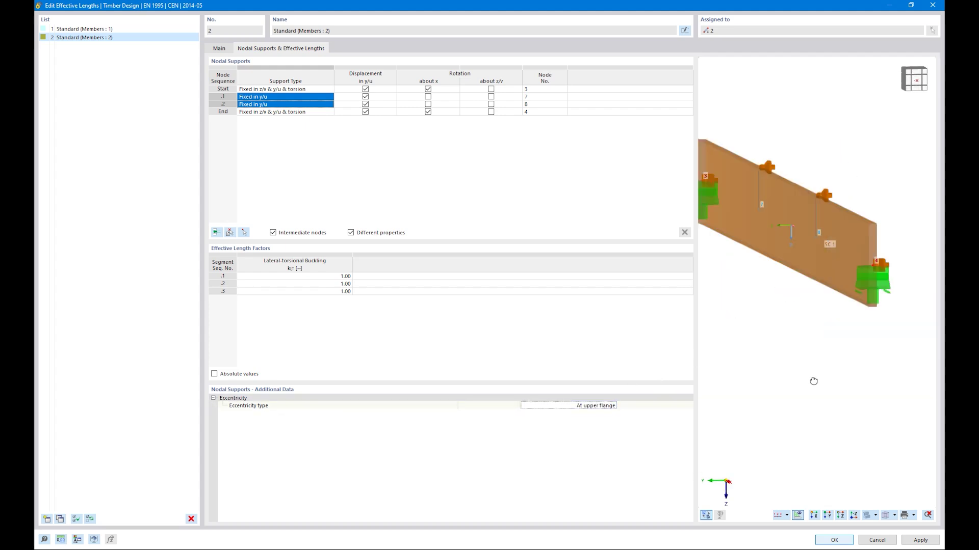
pyautogui.scroll(-3, 806, 338)
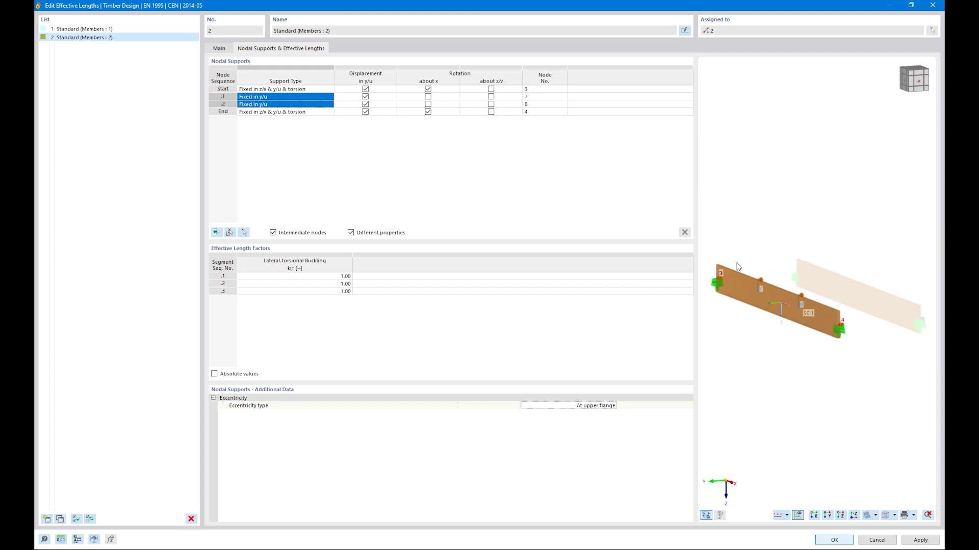
pyautogui.click(834, 541)
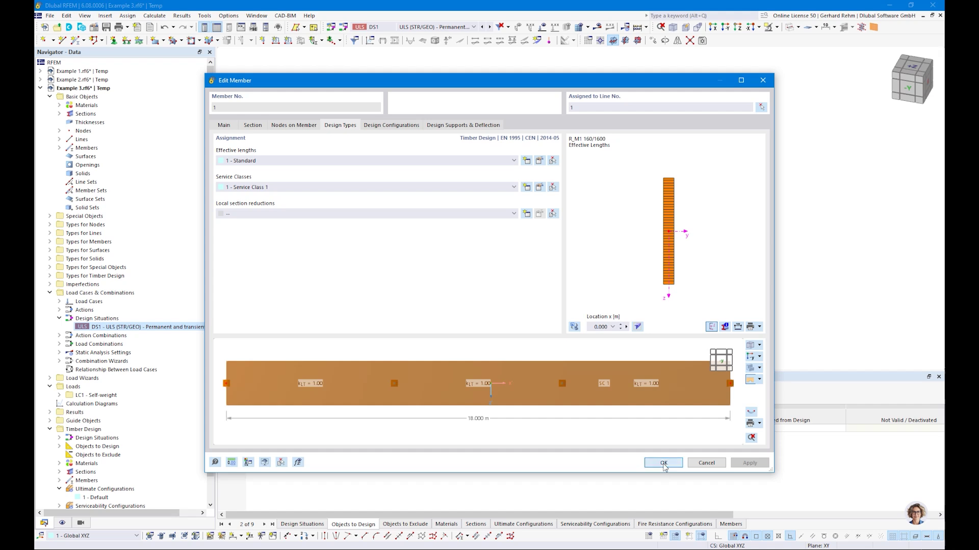
pyautogui.click(664, 464)
# Calculate the model and open the details of member 1's 1.258 stability check
pyautogui.hotkey('ctrl', 'F5')
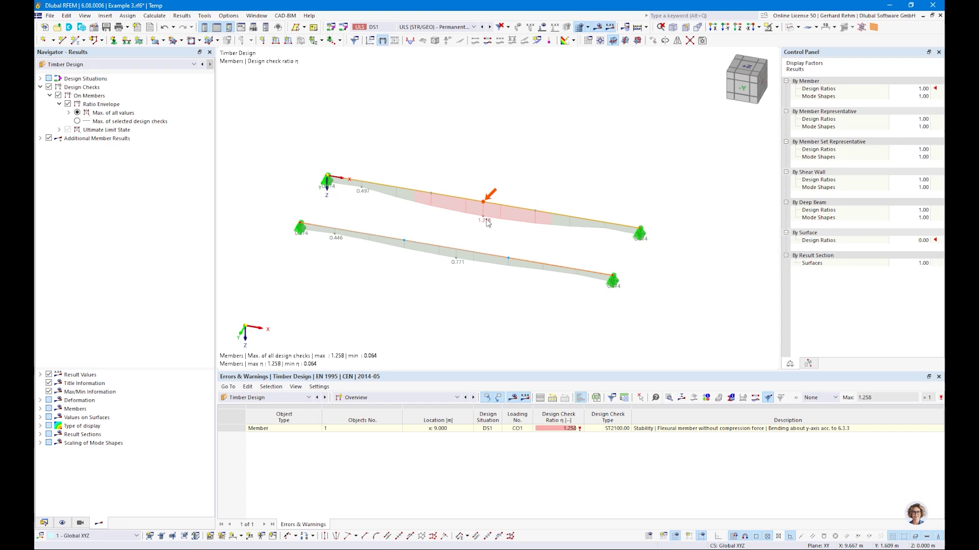
pyautogui.click(408, 392)
pyautogui.click(387, 420)
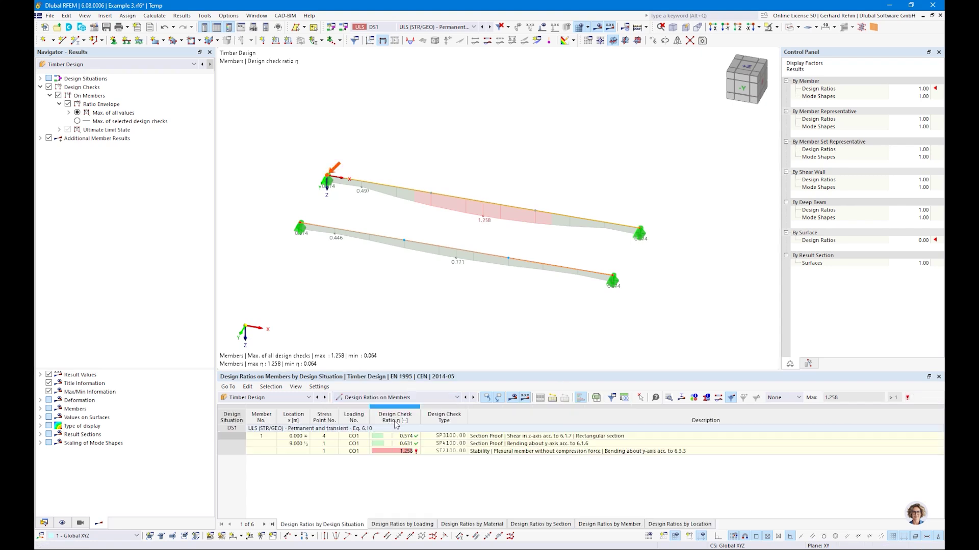
pyautogui.click(498, 452)
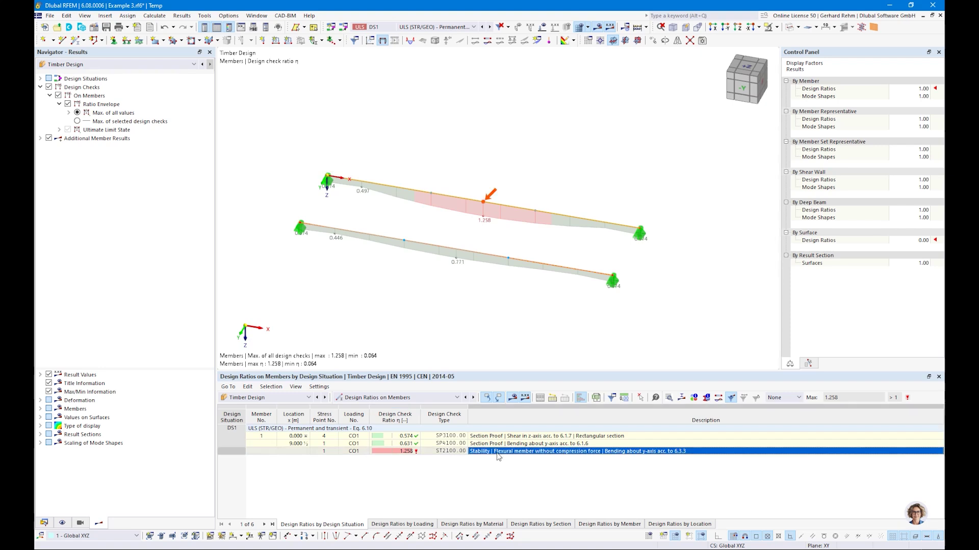
pyautogui.doubleClick(621, 228)
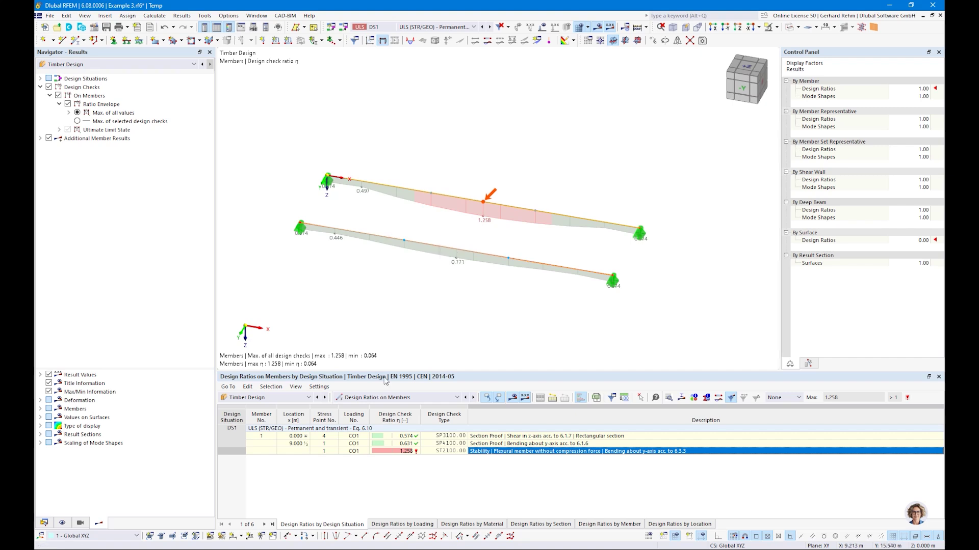
# List design ratios by member and select member 2's stability check
pyautogui.click(456, 397)
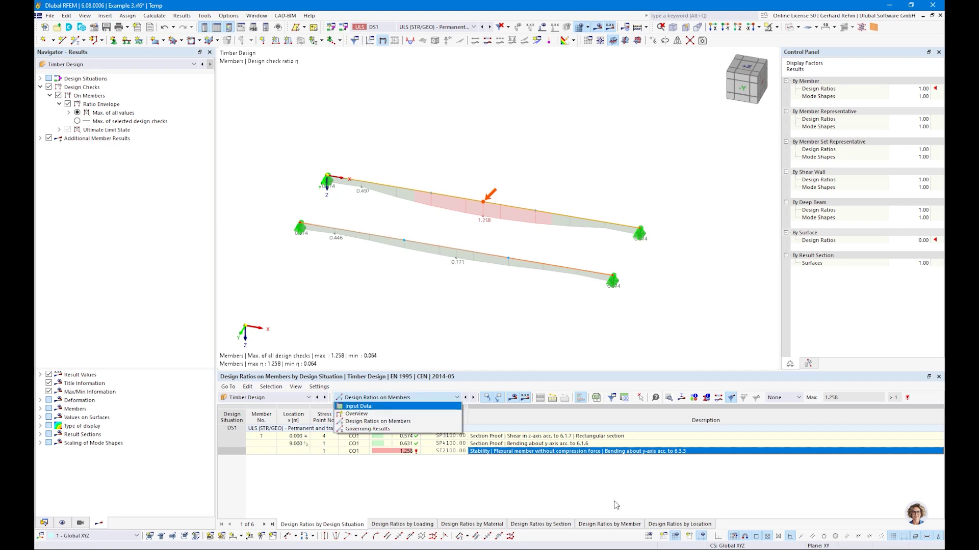
pyautogui.click(610, 525)
pyautogui.click(569, 489)
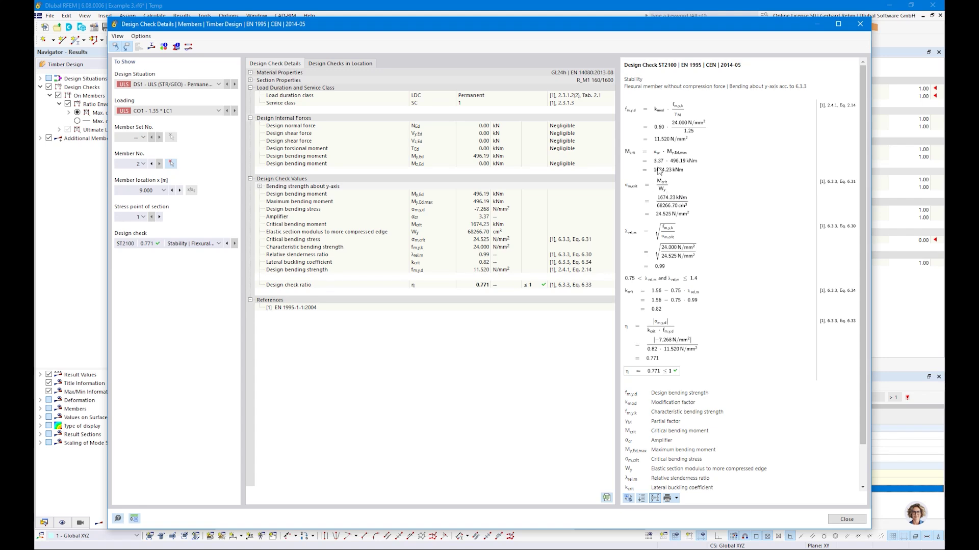
# Scroll through the design check details of member 2's ST2100 check at 0.771
pyautogui.keyDown('ctrl'); pyautogui.scroll(3, 658, 165); pyautogui.keyUp('ctrl')
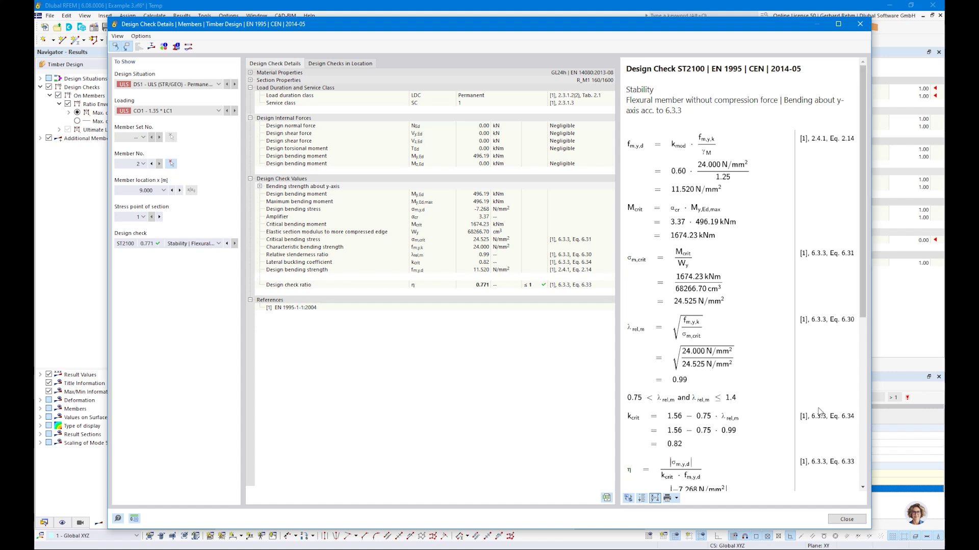
pyautogui.scroll(-3, 816, 407)
# Close the check details and display member deformations of the mode shape as coloured sections
pyautogui.click(831, 519)
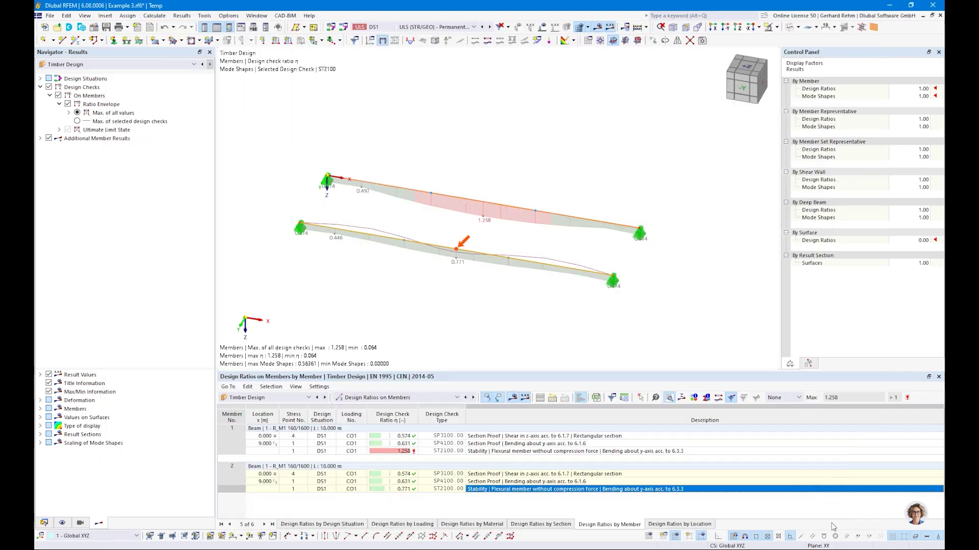
pyautogui.click(40, 138)
pyautogui.click(49, 147)
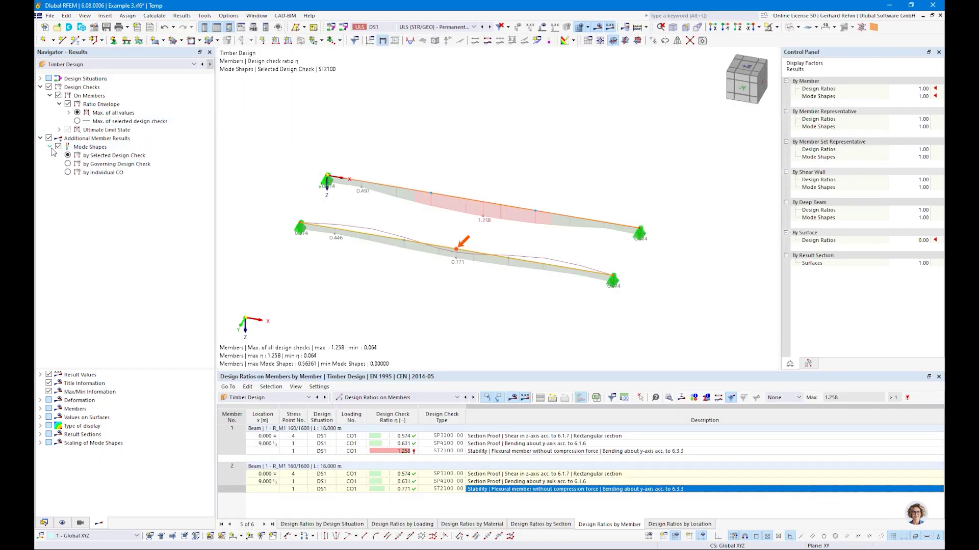
pyautogui.keyDown('ctrl'); pyautogui.moveTo(538, 320); pyautogui.dragTo(451, 255, button='middle'); pyautogui.keyUp('ctrl')
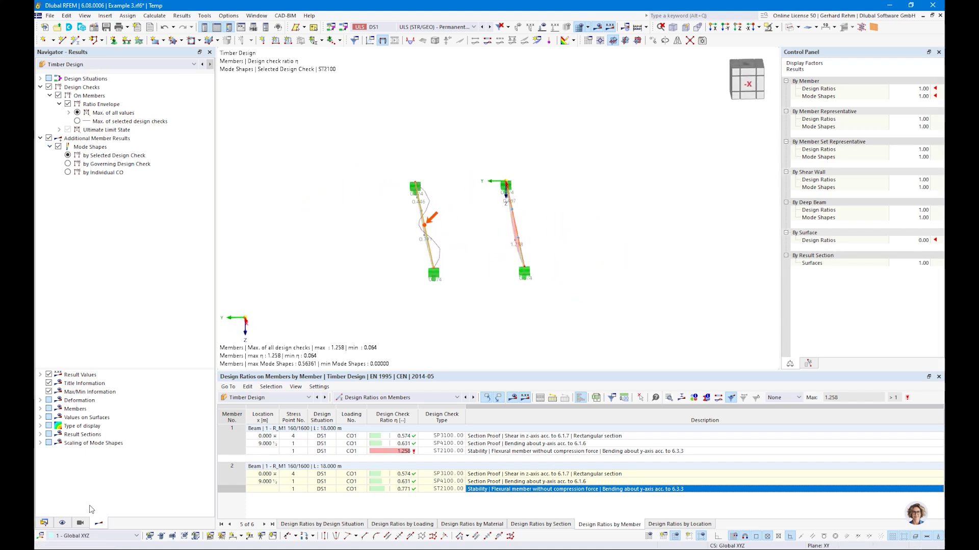
pyautogui.click(40, 400)
pyautogui.click(49, 409)
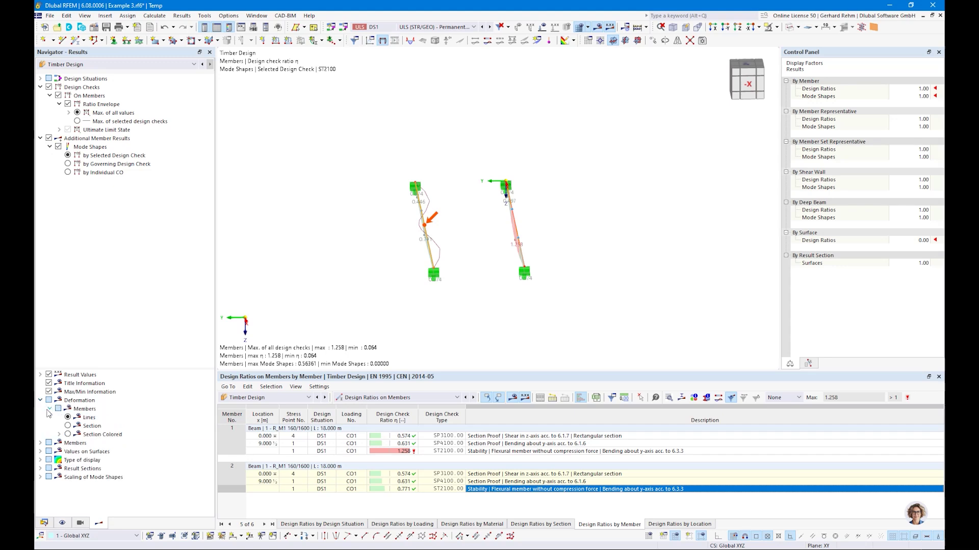
pyautogui.click(68, 435)
# View the beams' buckling mode shapes from several angles, return to isometric, then switch to PowerPoint
pyautogui.keyDown('ctrl'); pyautogui.moveTo(472, 298); pyautogui.dragTo(352, 221, button='middle'); pyautogui.keyUp('ctrl')
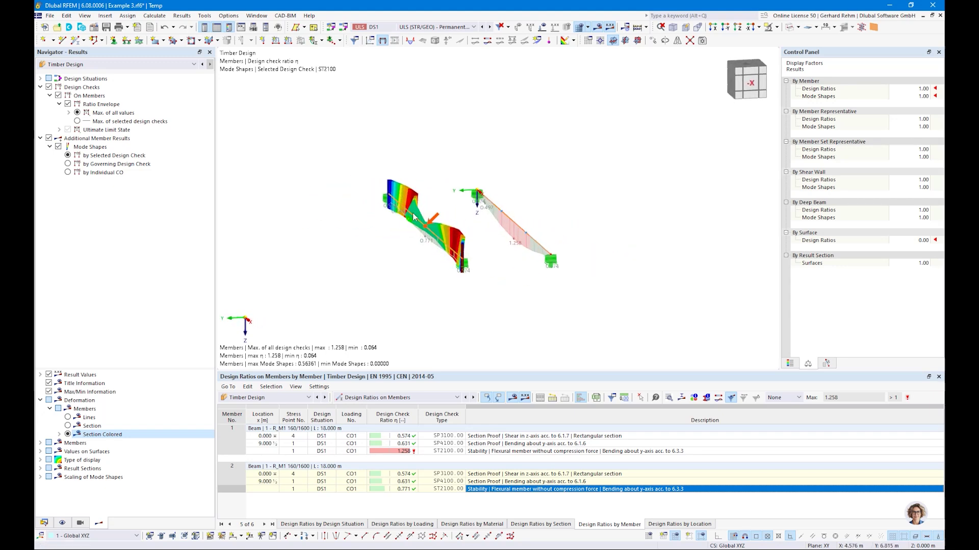
pyautogui.keyDown('ctrl'); pyautogui.moveTo(416, 277); pyautogui.dragTo(378, 209, button='middle'); pyautogui.keyUp('ctrl')
pyautogui.scroll(5, 396, 222)
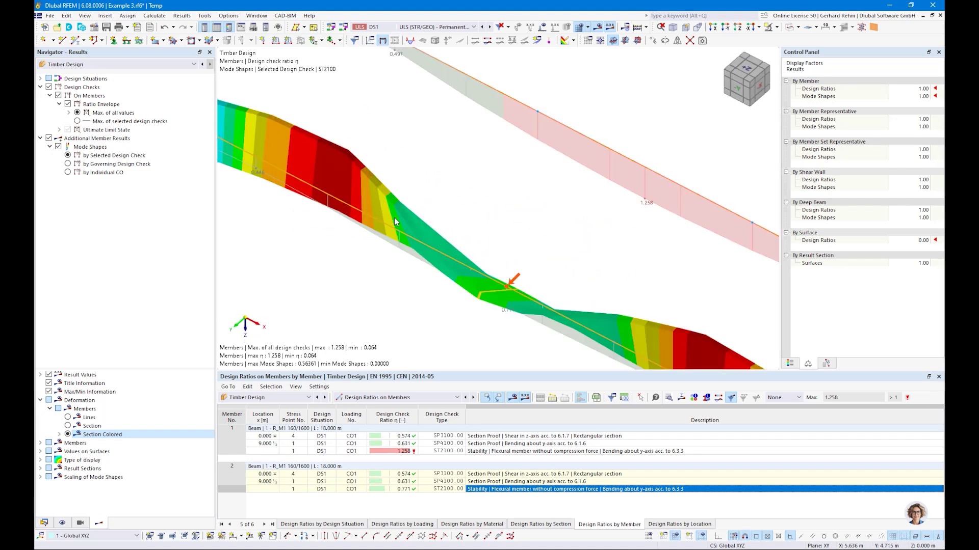
pyautogui.scroll(-2, 395, 229)
pyautogui.scroll(-1, 399, 198)
pyautogui.keyDown('ctrl'); pyautogui.moveTo(537, 286); pyautogui.dragTo(559, 345, button='middle'); pyautogui.keyUp('ctrl')
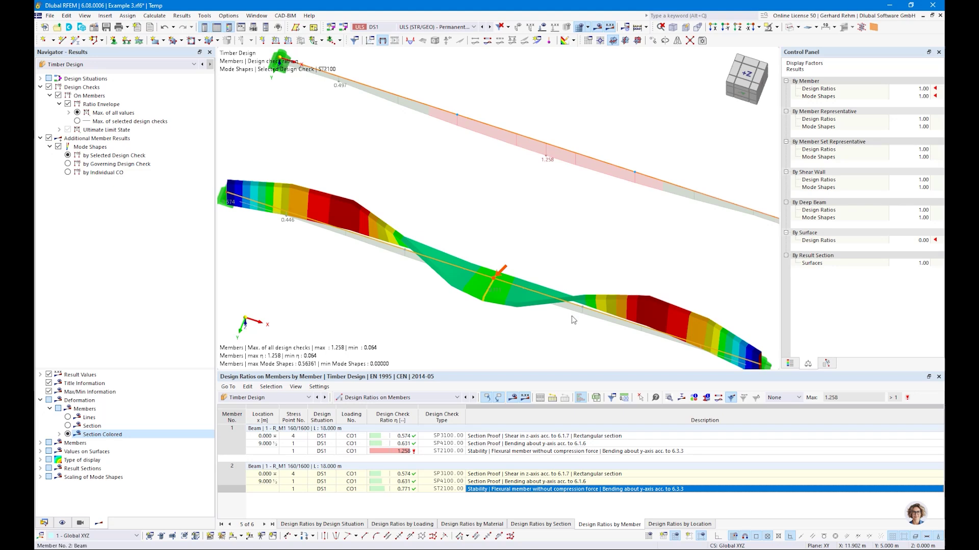
pyautogui.keyDown('ctrl'); pyautogui.moveTo(518, 311); pyautogui.dragTo(386, 223, button='middle'); pyautogui.keyUp('ctrl')
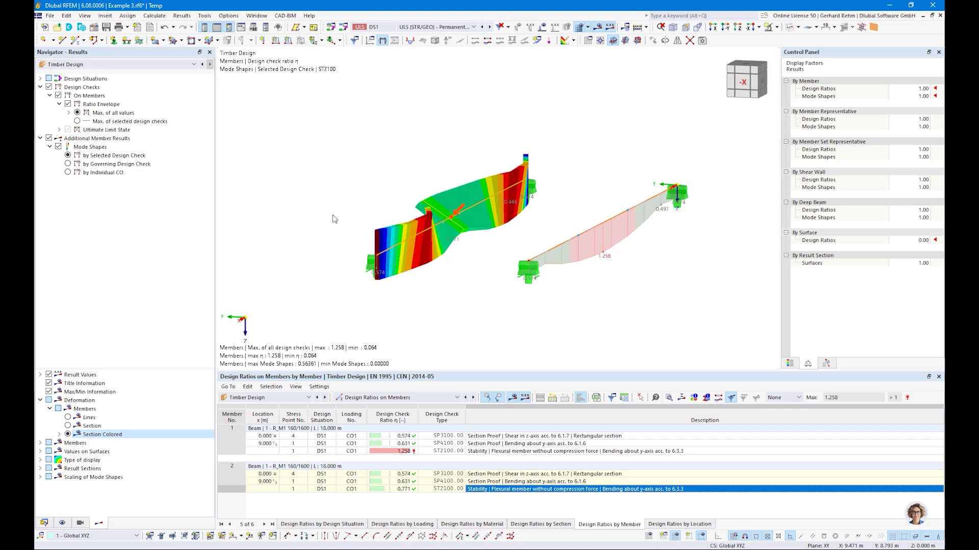
pyautogui.press('F7')
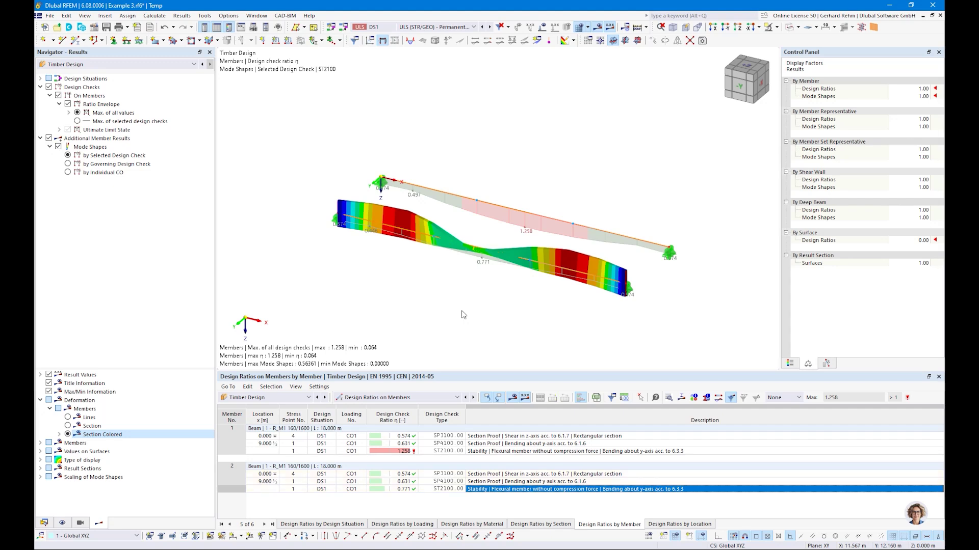
pyautogui.hotkey('alt', 'Tab')
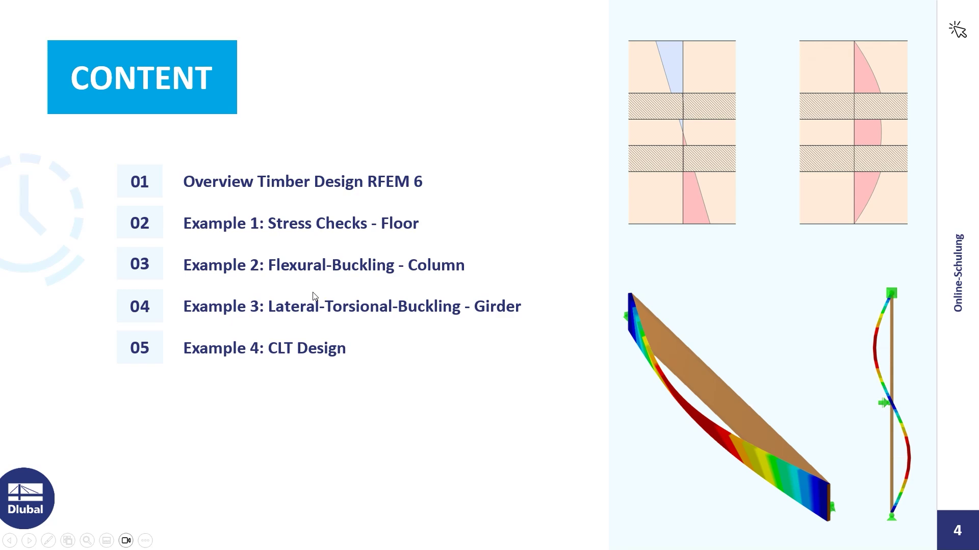
# Return from the PowerPoint slideshow to RFEM's New Model base data for Example 4
pyautogui.hotkey('alt', 'Tab')
pyautogui.hotkey('alt', 'Tab')
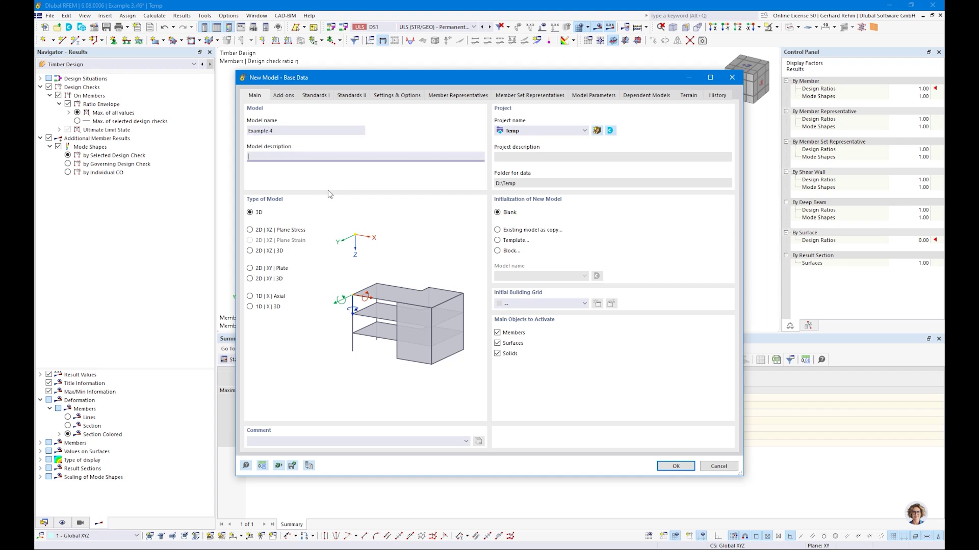
# Create model Example 4 with load wizards off, overwriting the existing Example 4 model
pyautogui.click(283, 97)
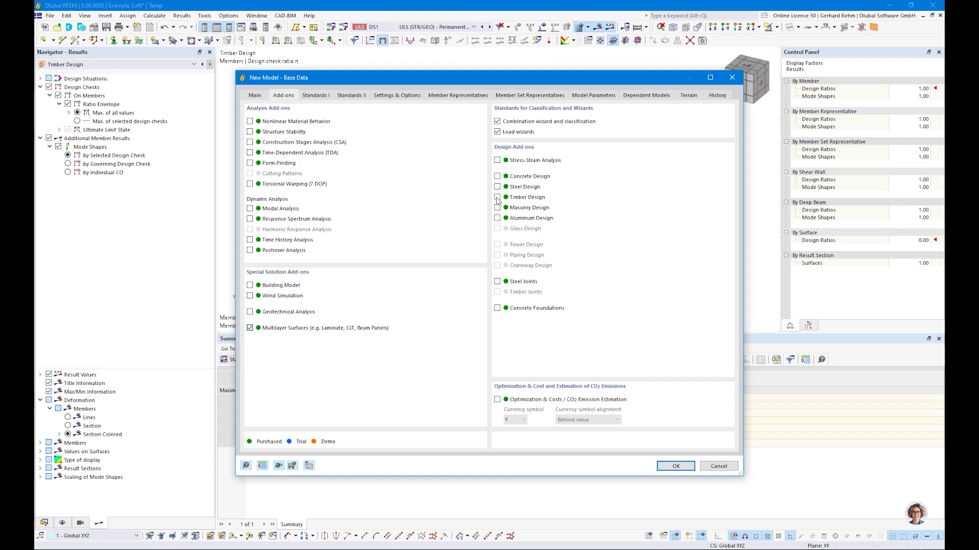
pyautogui.click(497, 132)
pyautogui.click(316, 96)
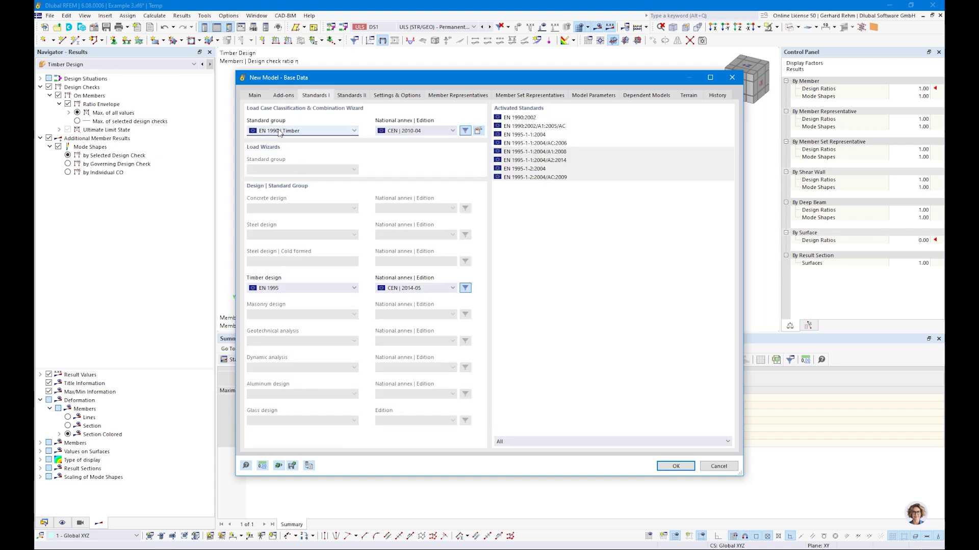
pyautogui.click(663, 466)
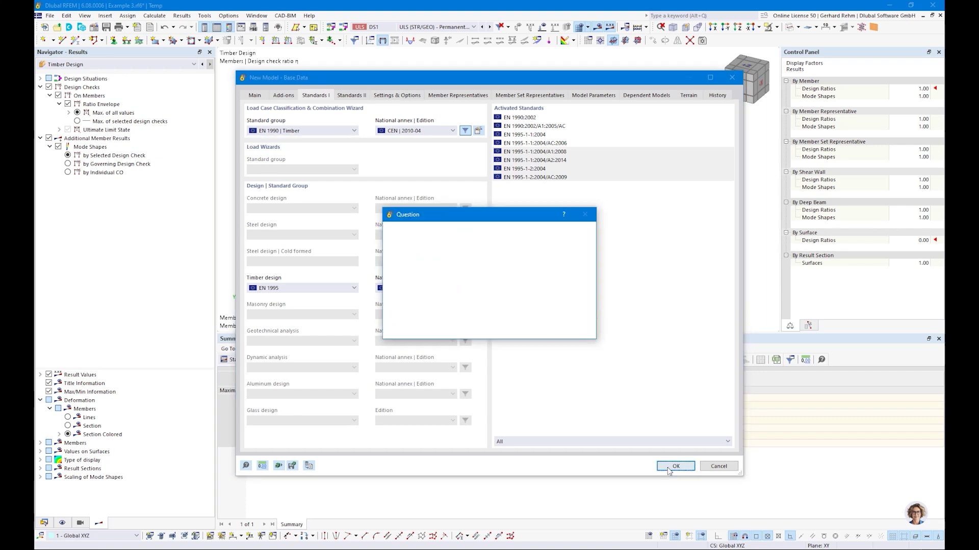
pyautogui.click(528, 330)
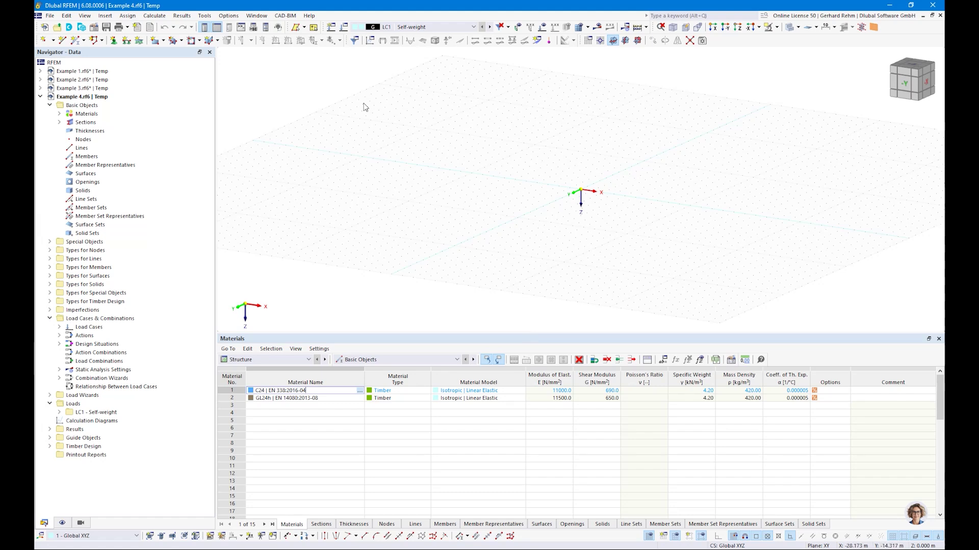
# Start a new rectangular surface with a new thickness of type Layers
pyautogui.click(156, 41)
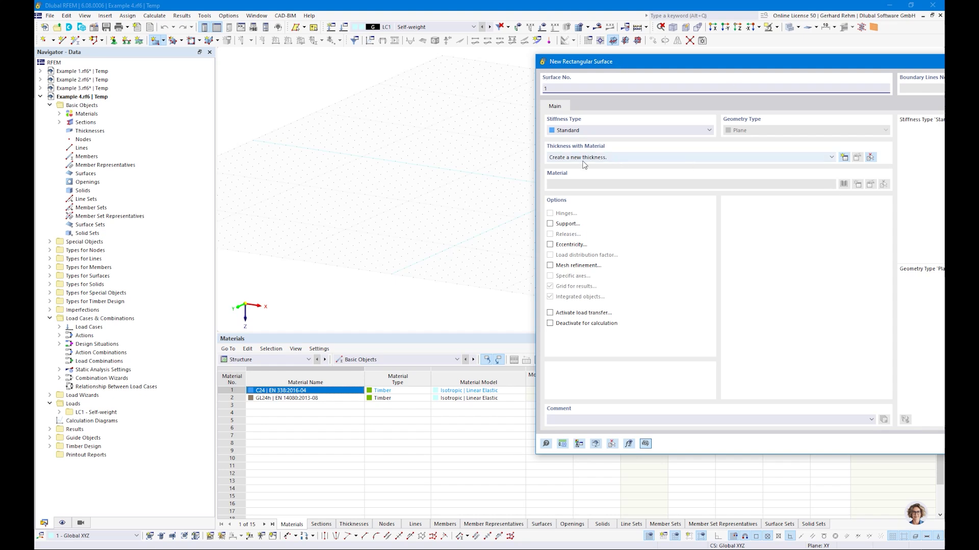
pyautogui.click(844, 158)
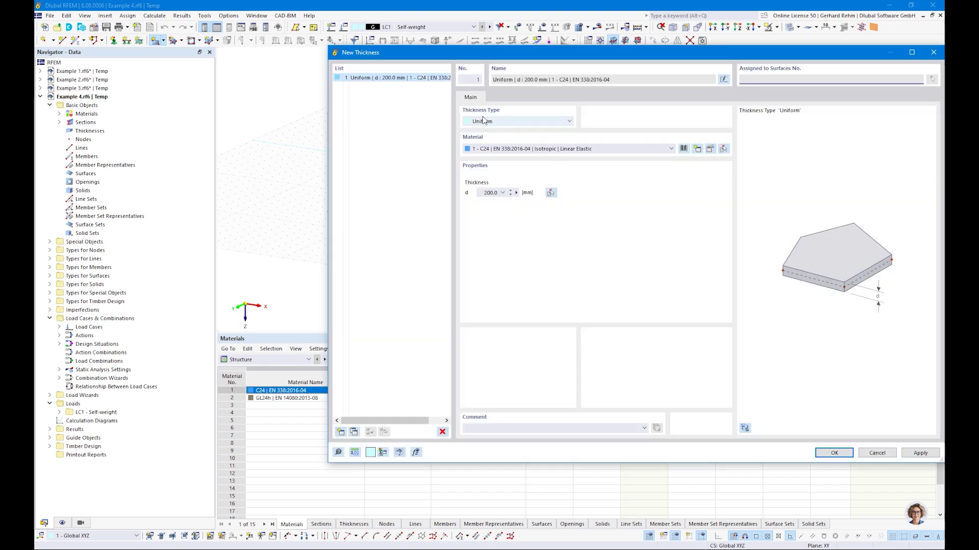
pyautogui.click(483, 120)
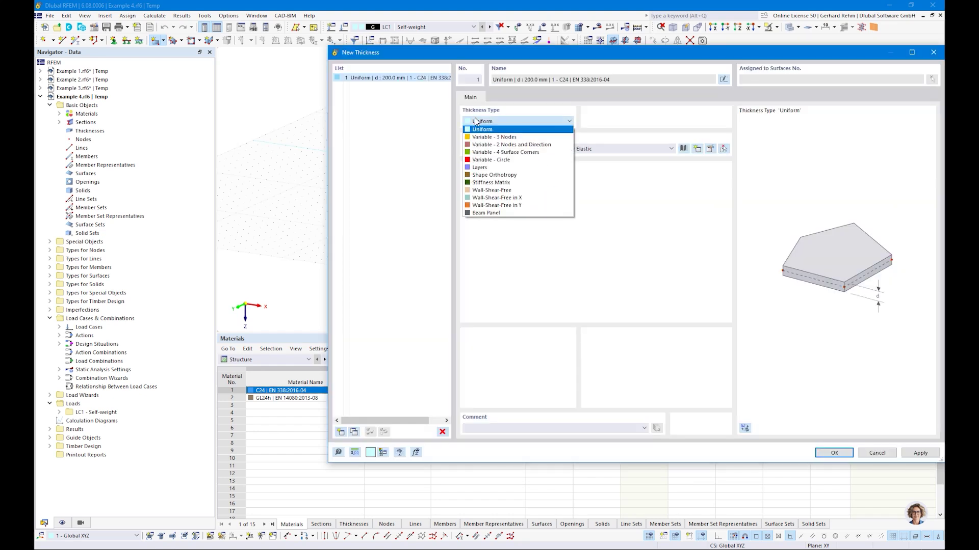
pyautogui.click(482, 168)
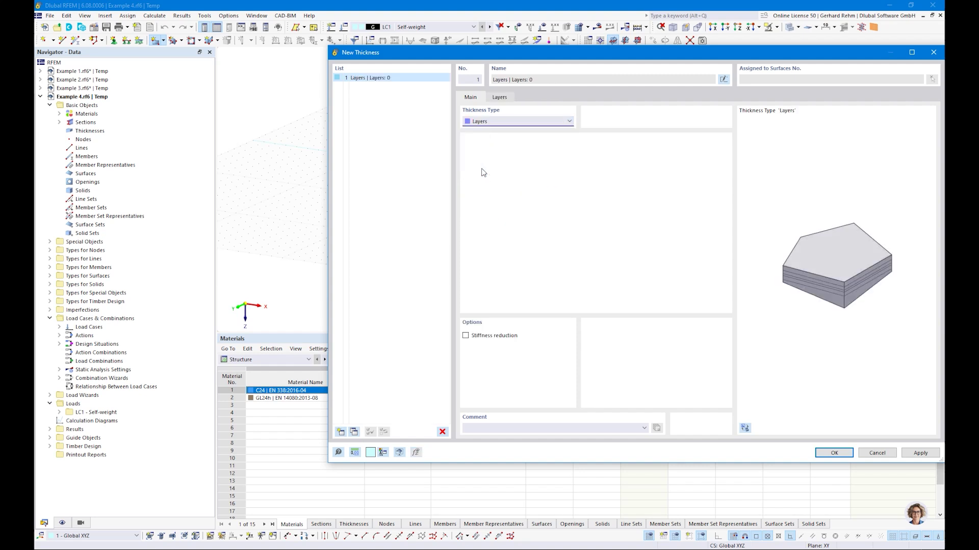
pyautogui.click(499, 97)
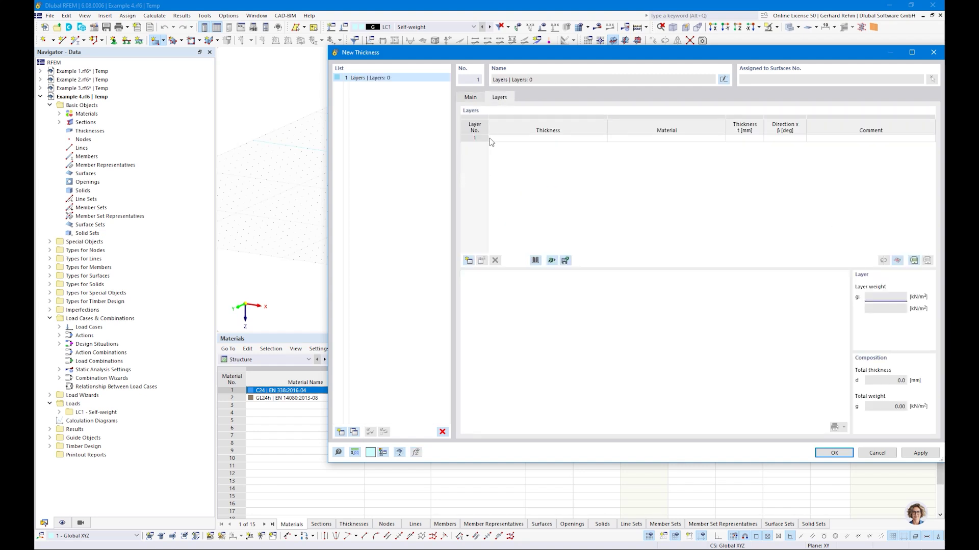
pyautogui.moveTo(544, 62); pyautogui.dragTo(408, 75)
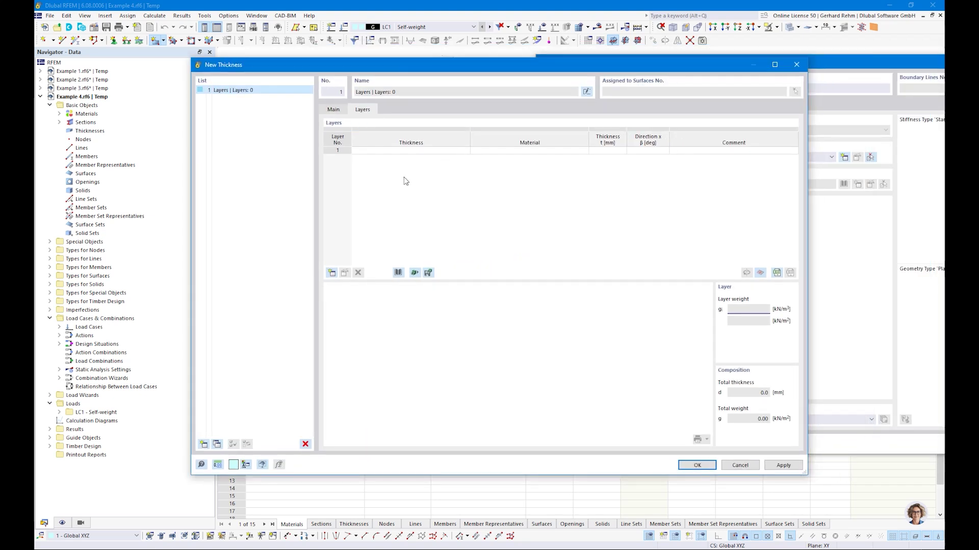
# Import the Binderholz (EU) BBS SYS 140-5s layer composition from the library
pyautogui.click(398, 272)
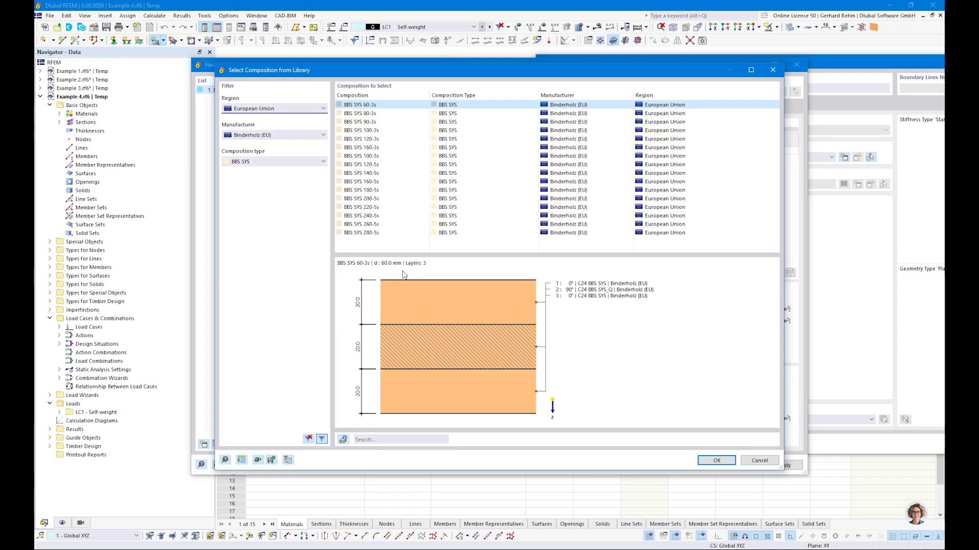
pyautogui.click(237, 109)
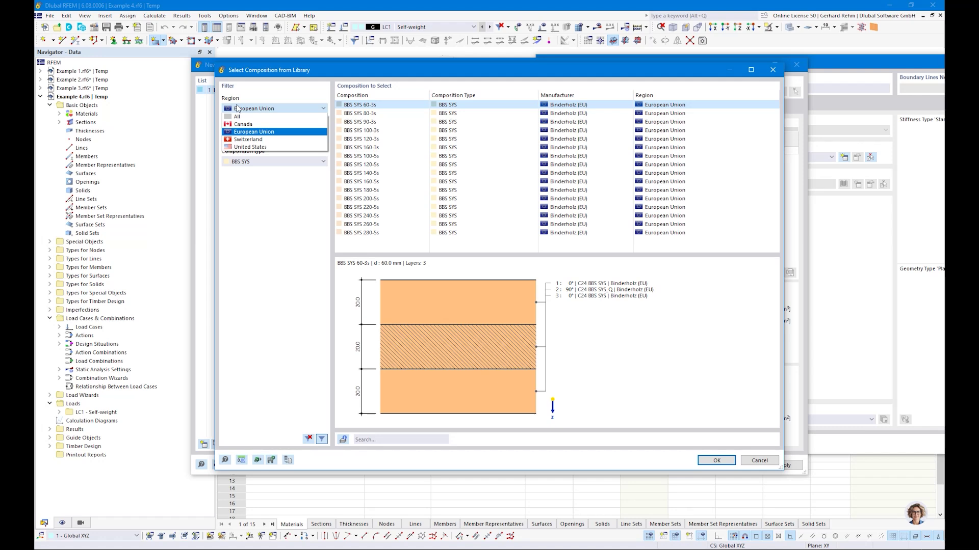
pyautogui.click(238, 108)
pyautogui.click(244, 109)
pyautogui.click(244, 109)
pyautogui.click(249, 136)
pyautogui.click(247, 137)
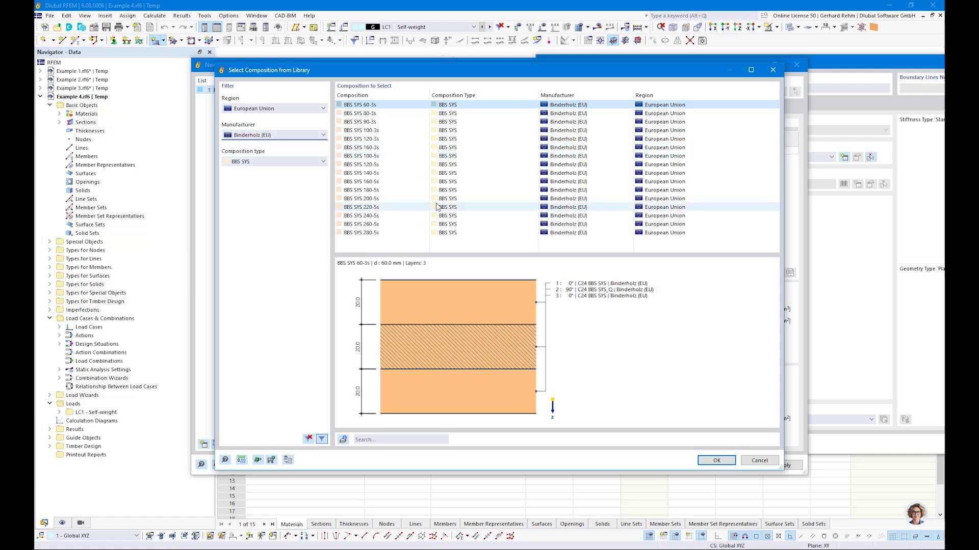
pyautogui.click(375, 173)
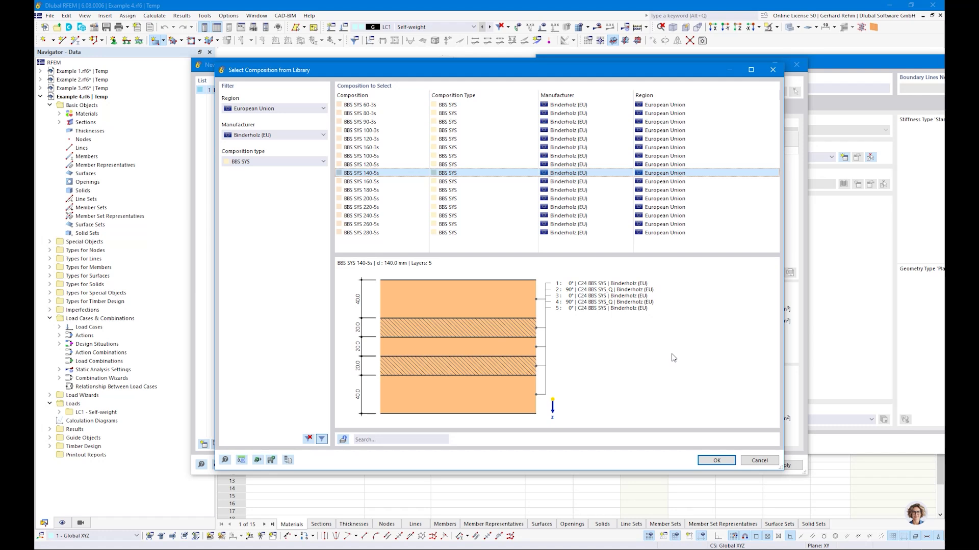
pyautogui.click(714, 461)
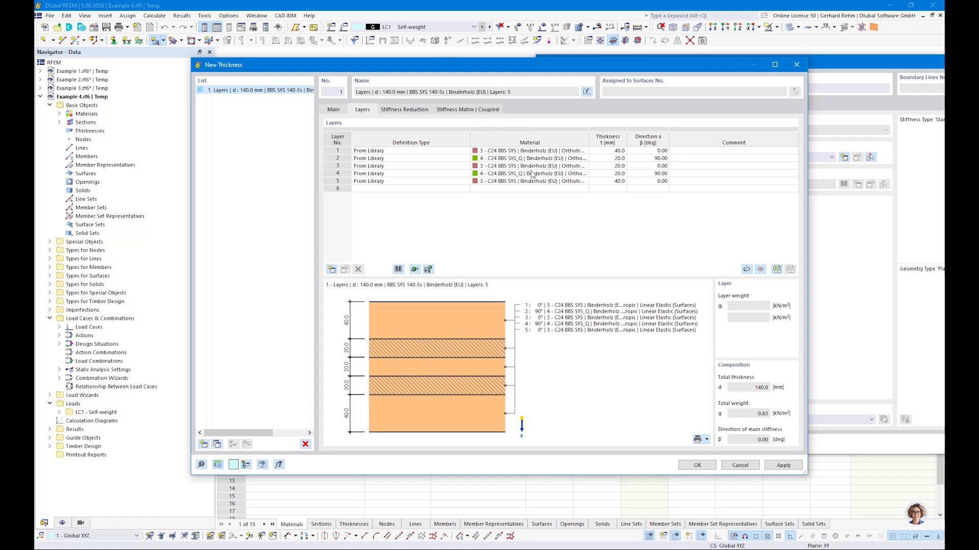
# Review the five layer thicknesses and alternating 0°/90° directions, then accept the thickness
pyautogui.click(606, 151)
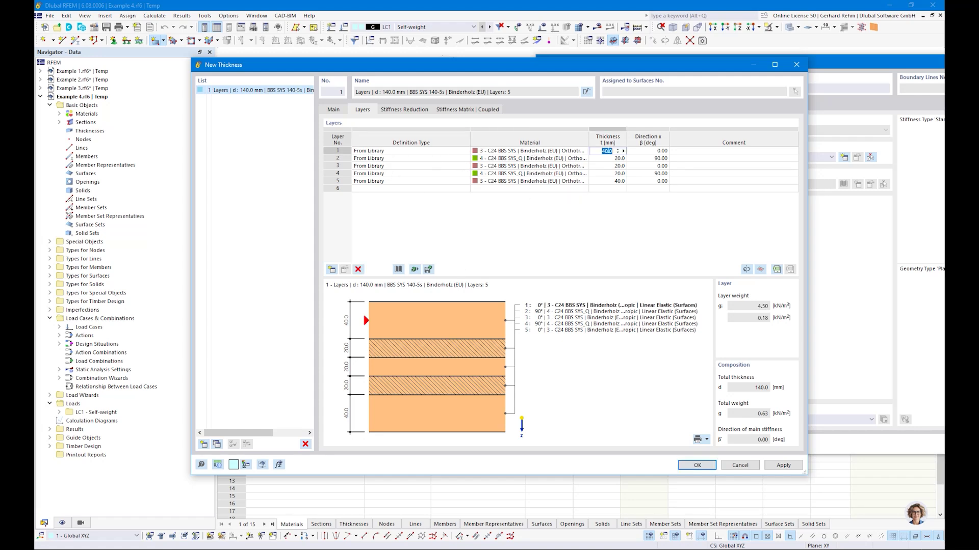
pyautogui.press('Down')
pyautogui.press('Down')
pyautogui.click(660, 152)
pyautogui.press('Down')
pyautogui.press('Down')
pyautogui.press('Down')
pyautogui.press('Down')
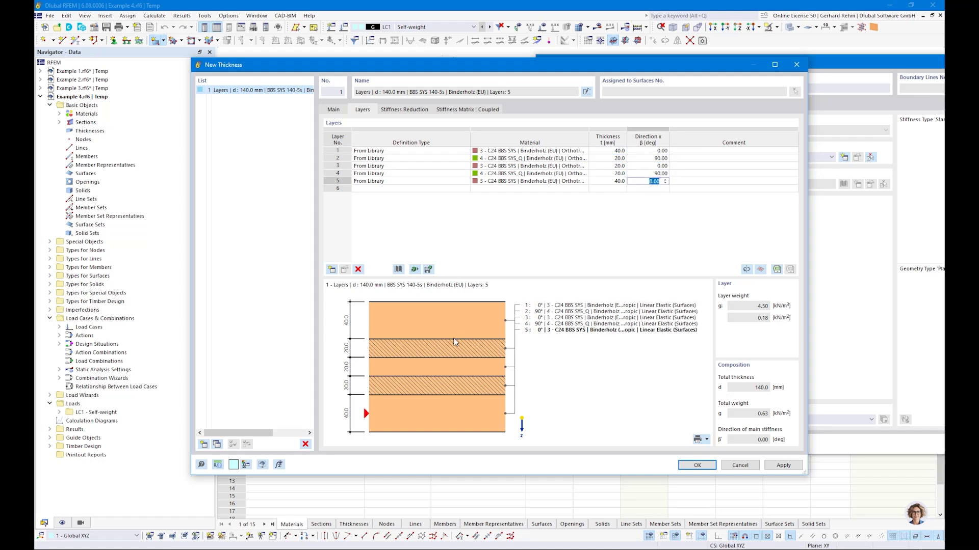
pyautogui.click(653, 151)
pyautogui.press('Down')
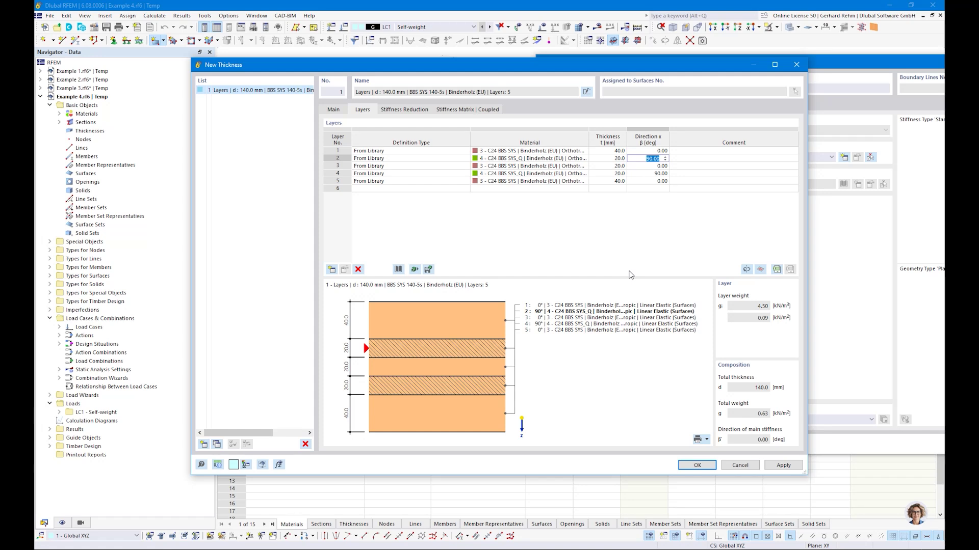
pyautogui.click(697, 465)
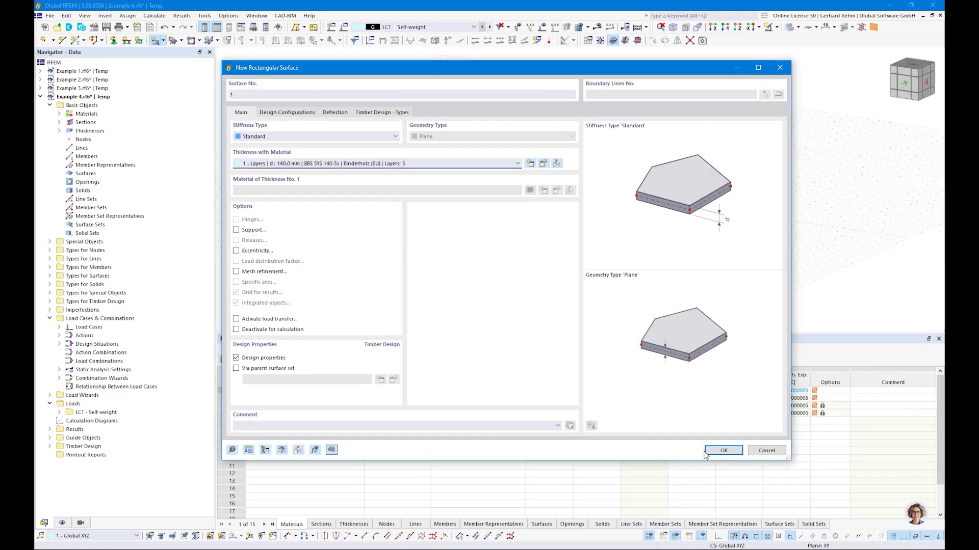
# Draw the rectangular CLT slab from the origin to its opposite corner
pyautogui.click(706, 452)
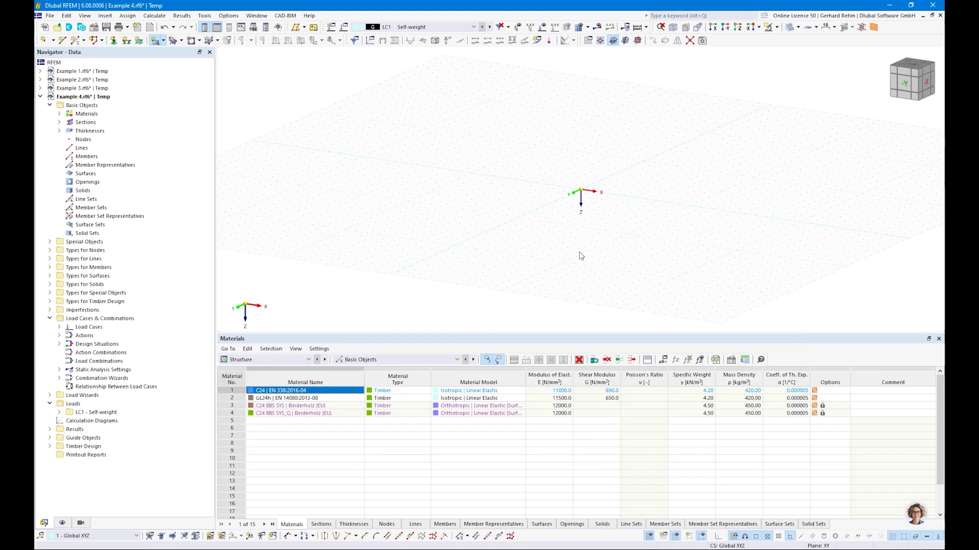
pyautogui.click(581, 189)
pyautogui.scroll(2, 632, 176)
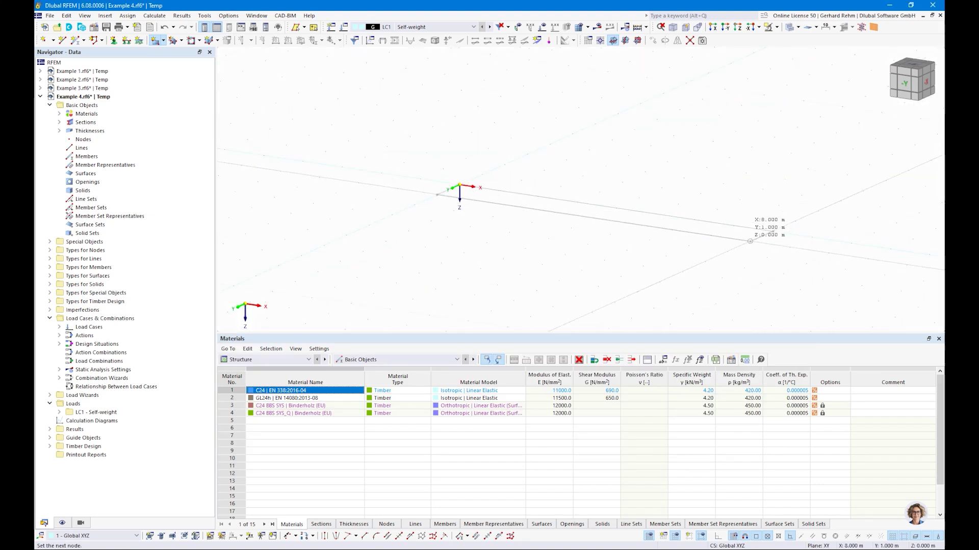
pyautogui.click(750, 241)
pyautogui.press('Escape')
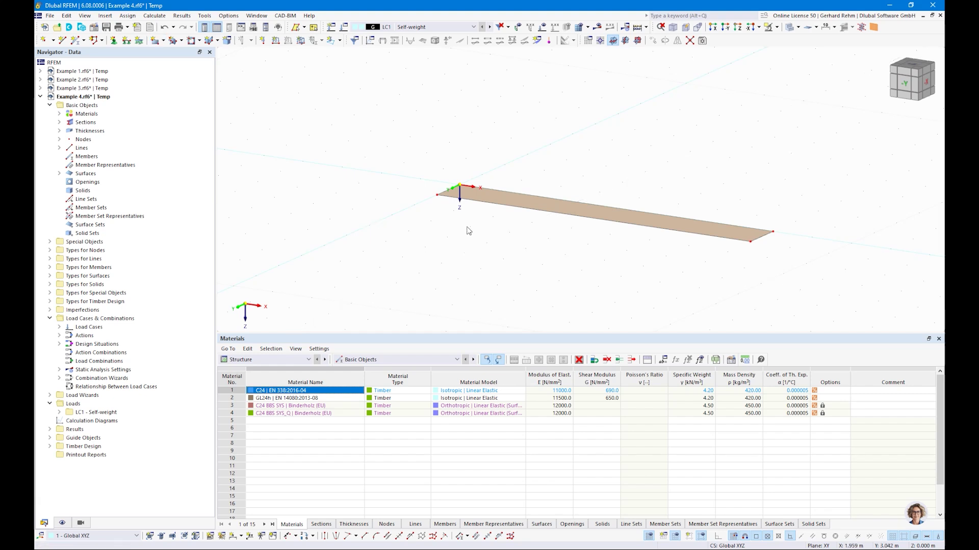
# Display the new surface's local axis system and turn toward a top view
pyautogui.rightClick(614, 220)
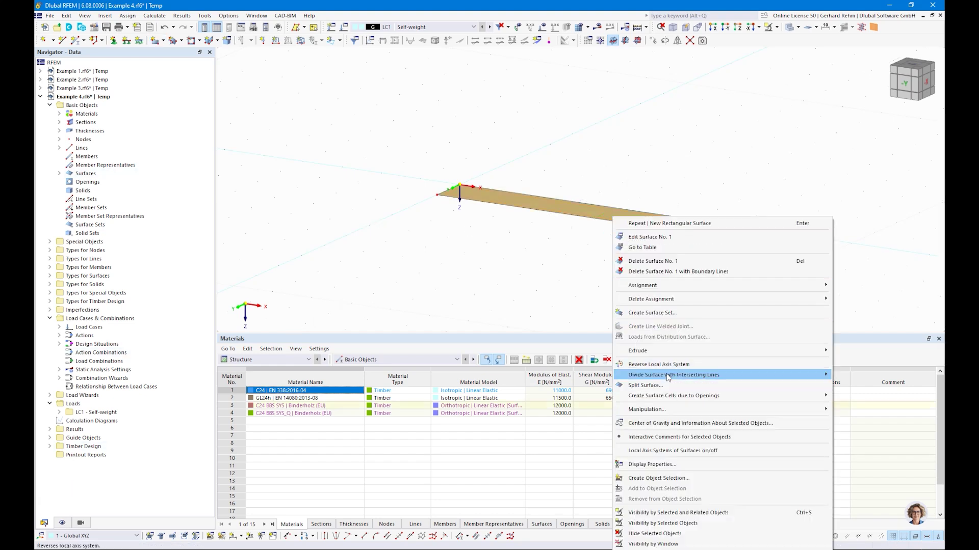
pyautogui.click(663, 451)
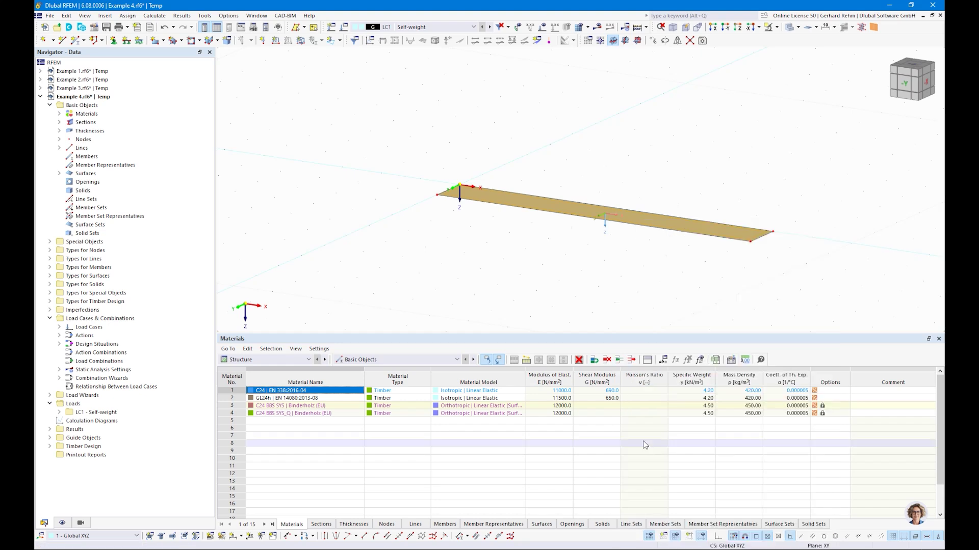
pyautogui.keyDown('ctrl'); pyautogui.moveTo(565, 202); pyautogui.dragTo(590, 273, button='middle'); pyautogui.keyUp('ctrl')
pyautogui.rightClick(591, 273)
pyautogui.press('Escape')
pyautogui.scroll(3, 610, 220)
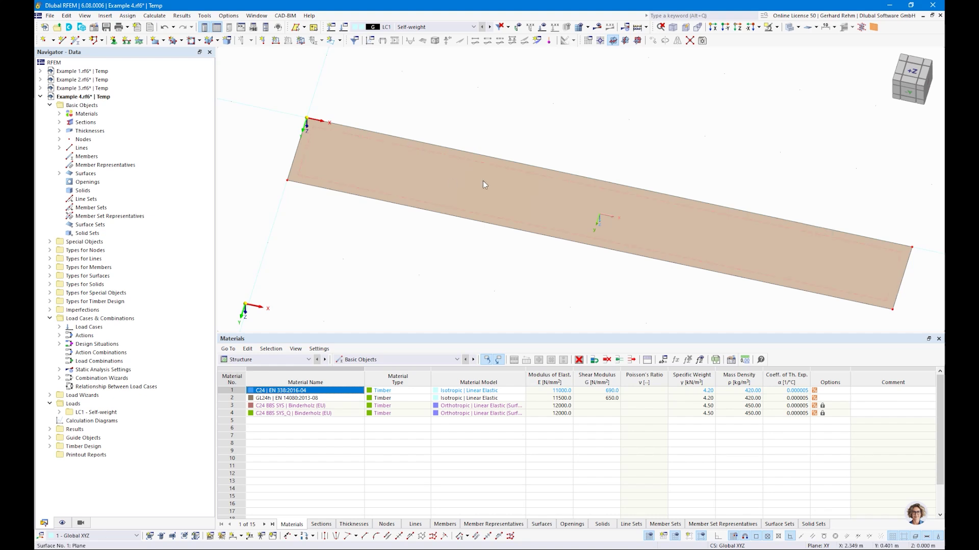
# Show the slab's resultant layer-direction arrow without indices, then begin a new rectangular surface
pyautogui.click(62, 523)
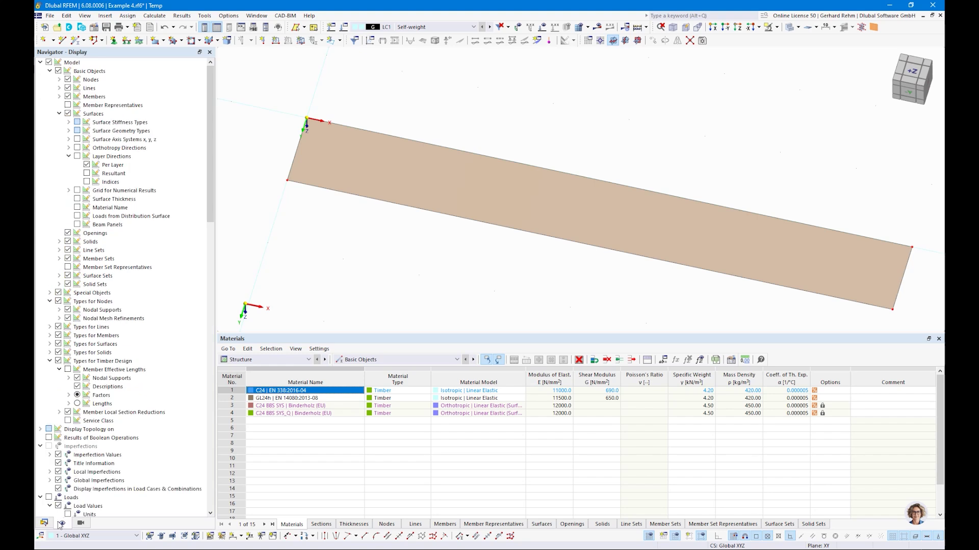
pyautogui.click(77, 157)
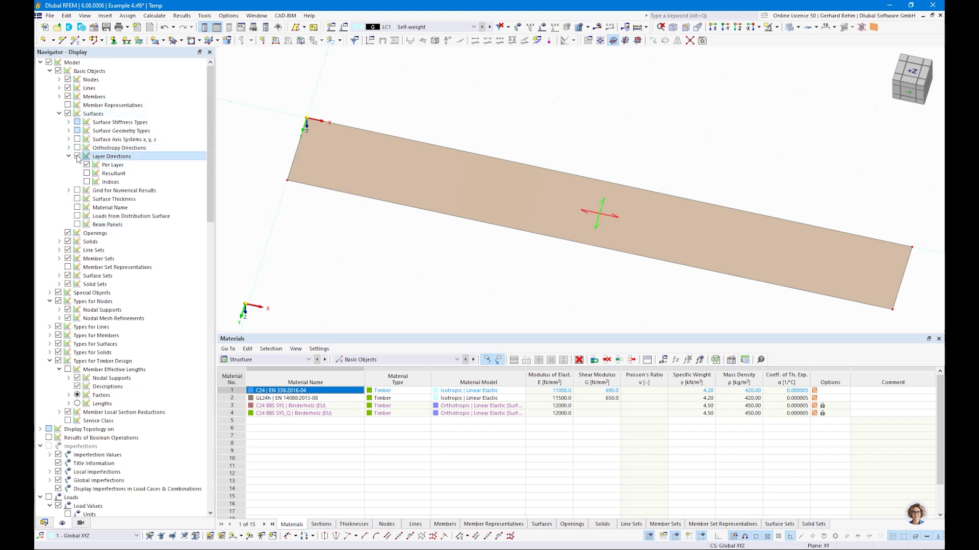
pyautogui.click(87, 182)
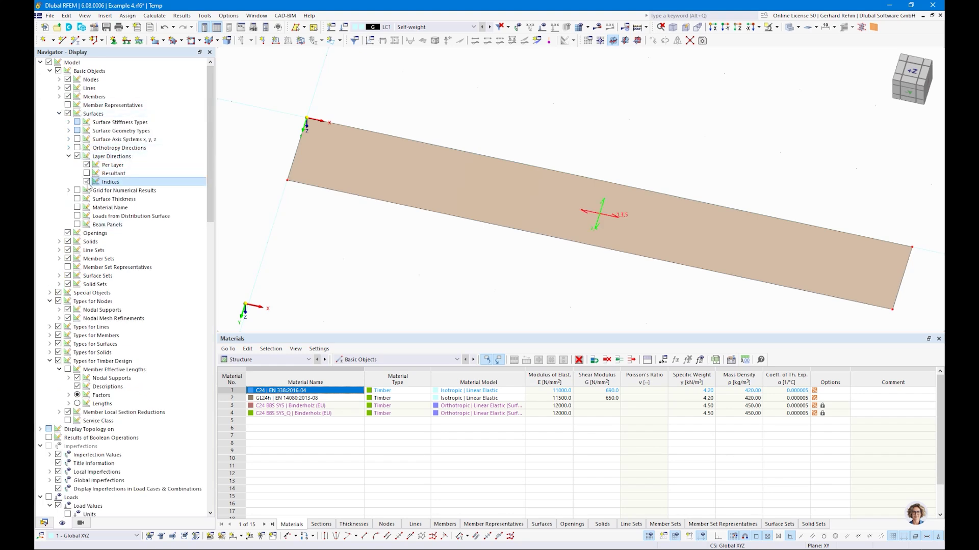
pyautogui.scroll(4, 635, 224)
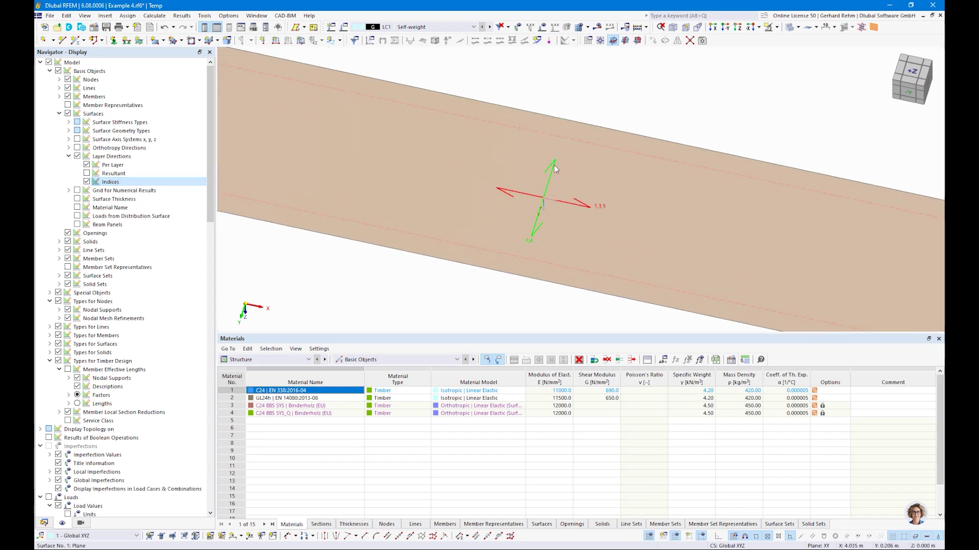
pyautogui.click(87, 173)
pyautogui.click(87, 164)
pyautogui.click(86, 182)
pyautogui.scroll(-3, 553, 190)
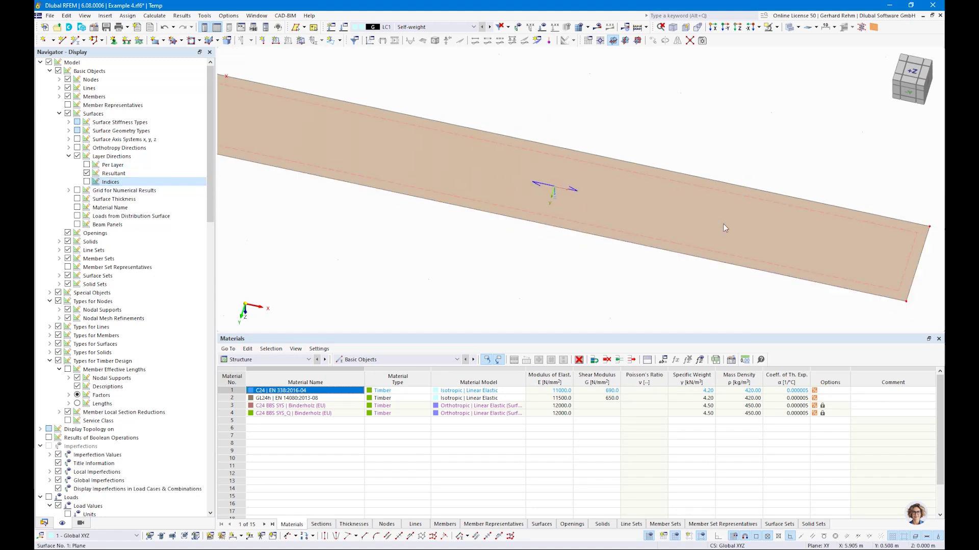
pyautogui.scroll(-2, 725, 227)
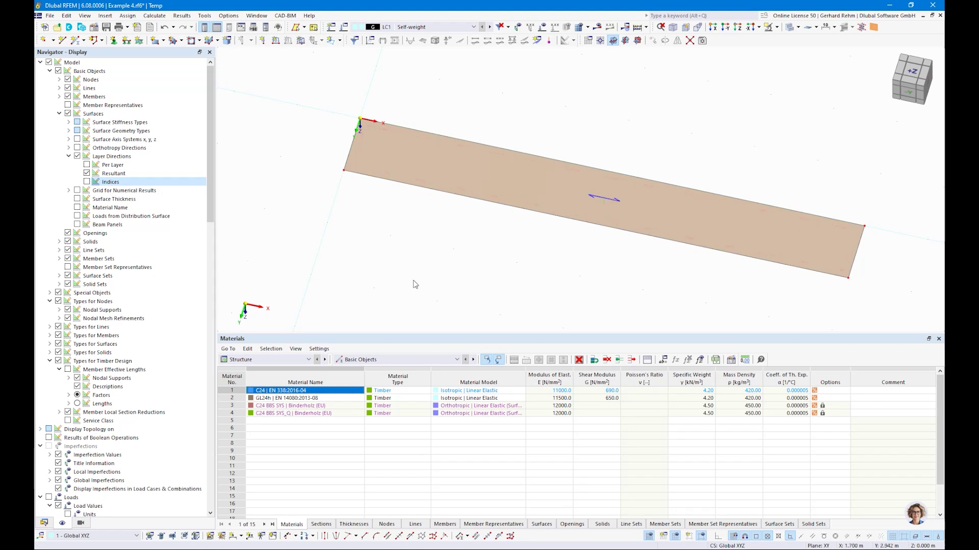
pyautogui.scroll(-2, 421, 304)
pyautogui.click(155, 41)
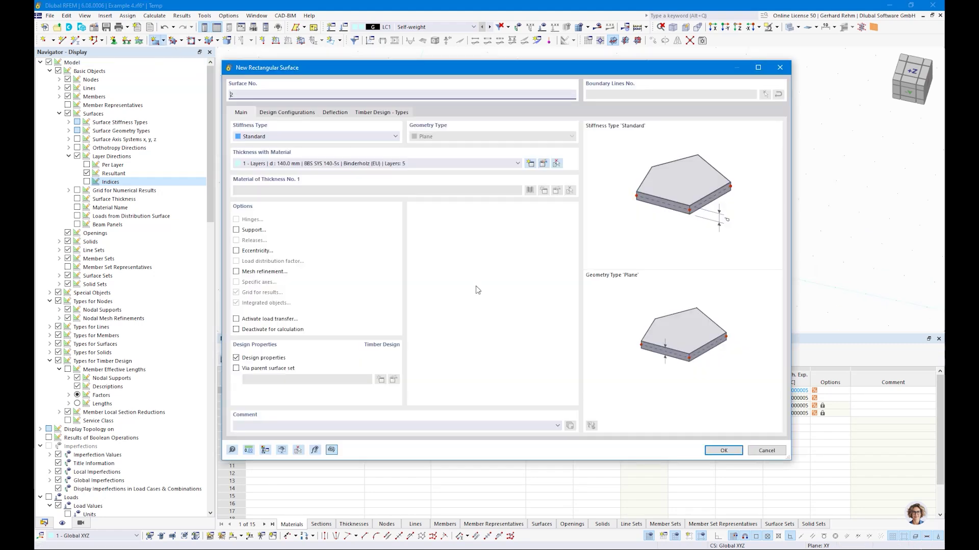
# Place Surface No. 2 with the 140 mm BBS SYS 140-5s thickness beside the slab
pyautogui.click(724, 450)
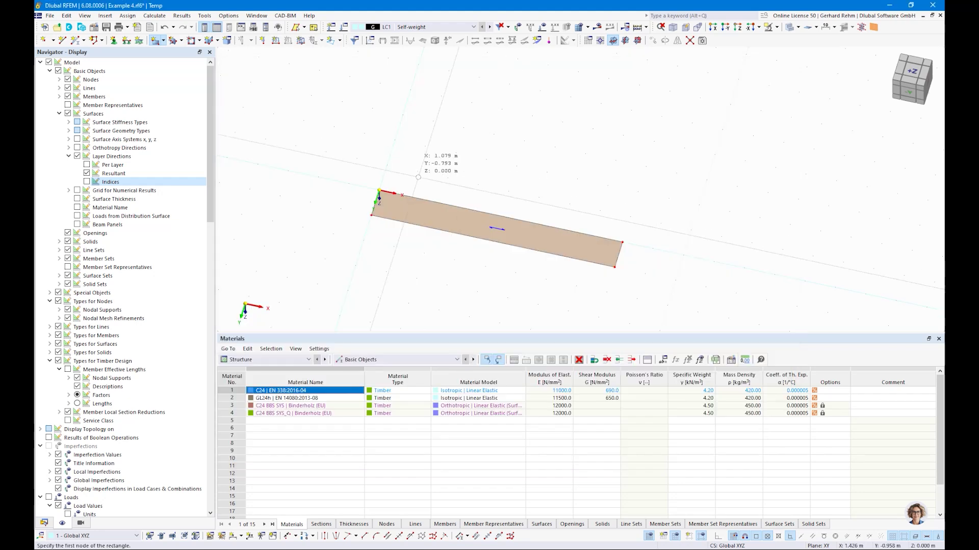
pyautogui.click(387, 164)
pyautogui.scroll(-2, 451, 145)
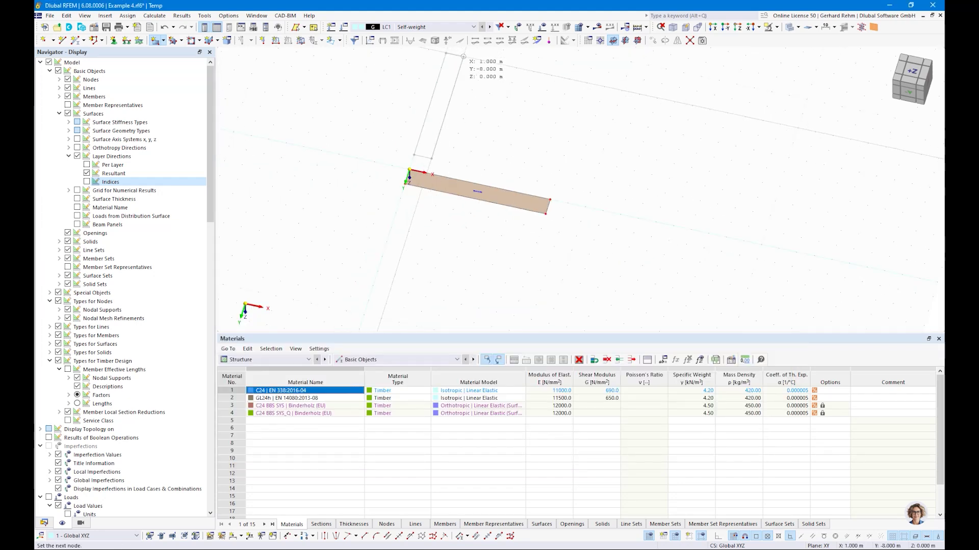
pyautogui.press('Escape')
pyautogui.scroll(4, 441, 111)
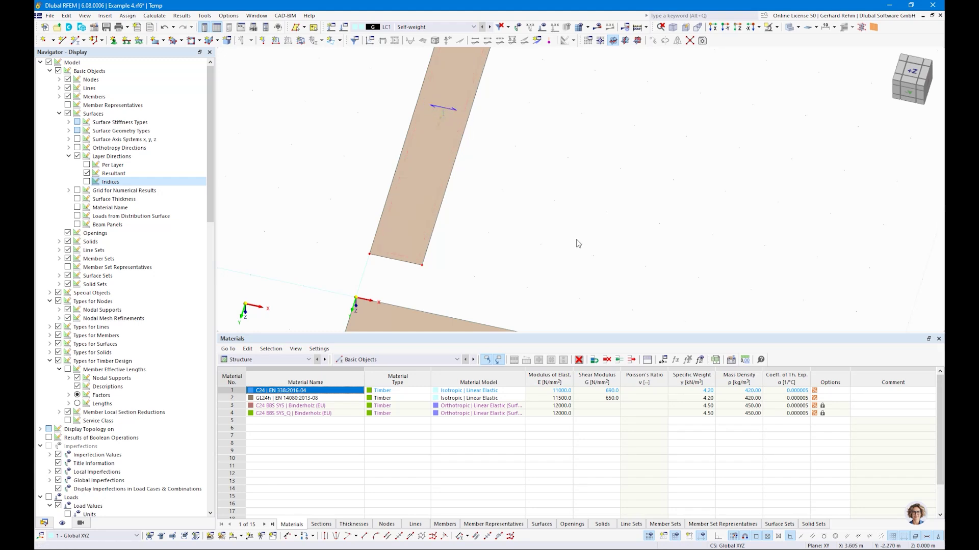
pyautogui.scroll(-2, 543, 194)
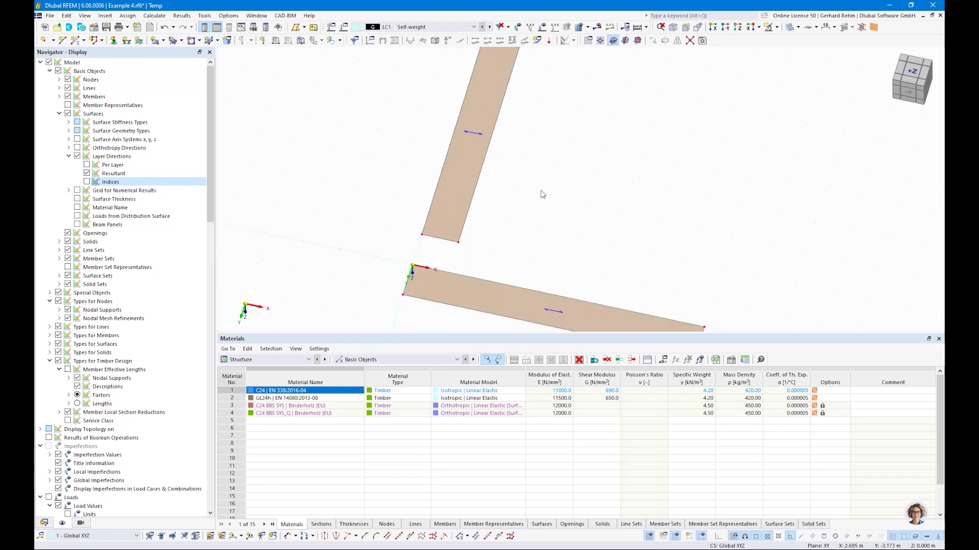
# Give Surface No. 2 a duplicated thickness with layer 1 rotated to 90°
pyautogui.doubleClick(469, 180)
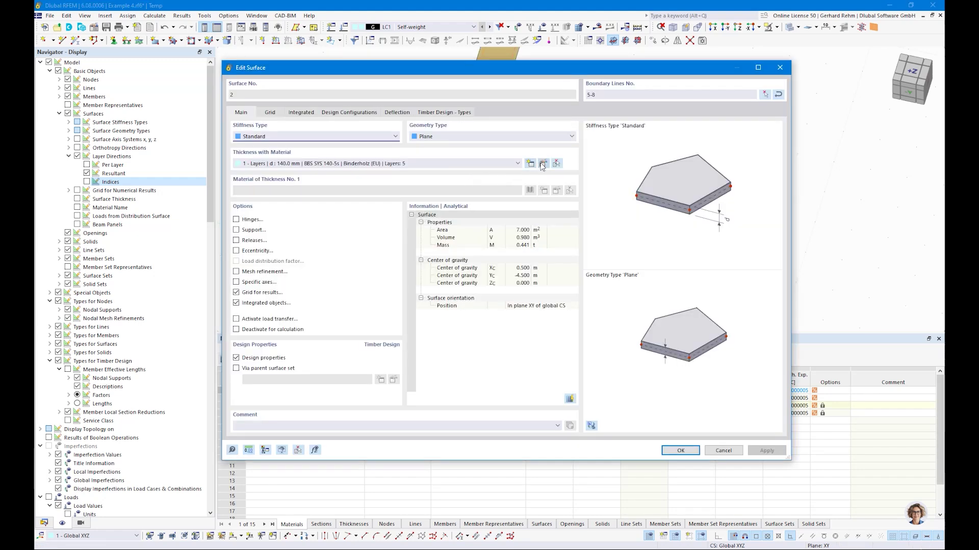
pyautogui.click(542, 164)
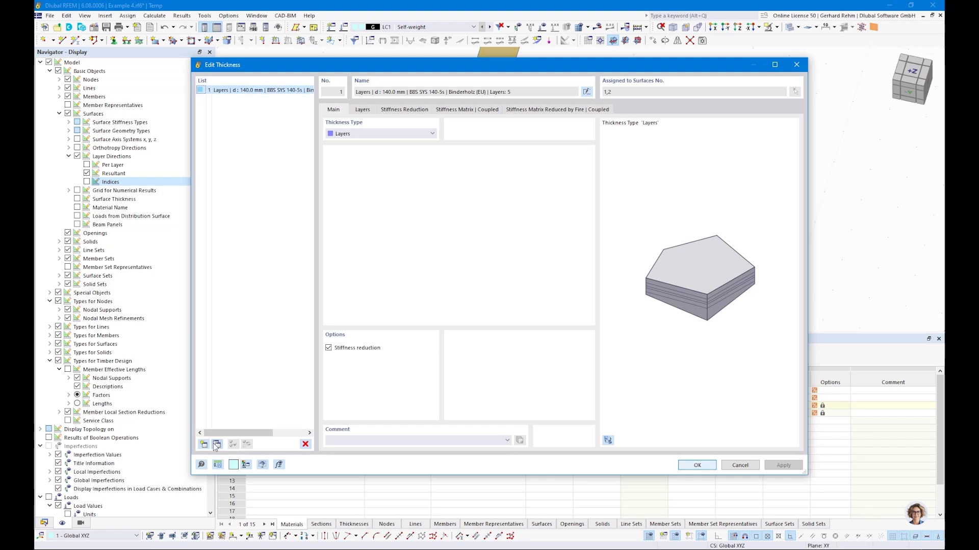
pyautogui.click(216, 444)
pyautogui.click(363, 110)
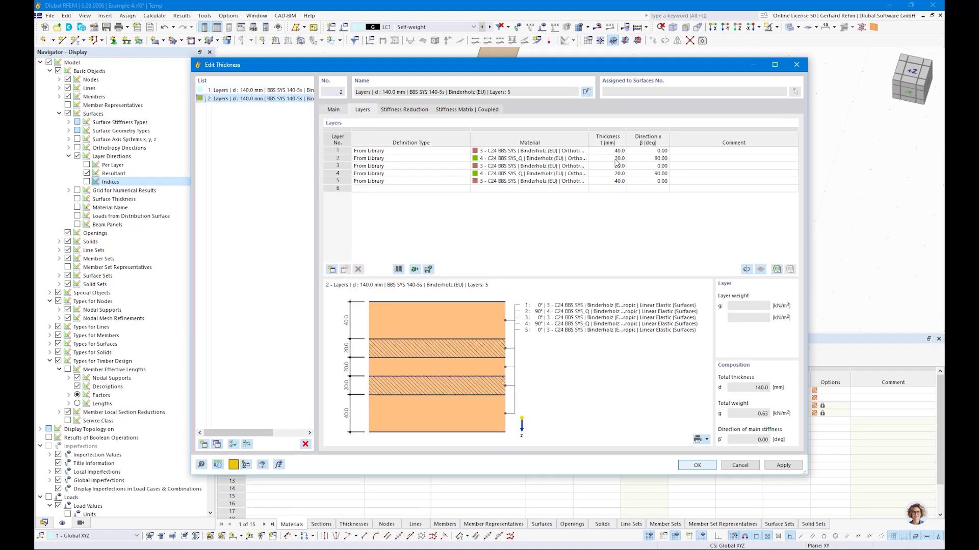
pyautogui.click(652, 151)
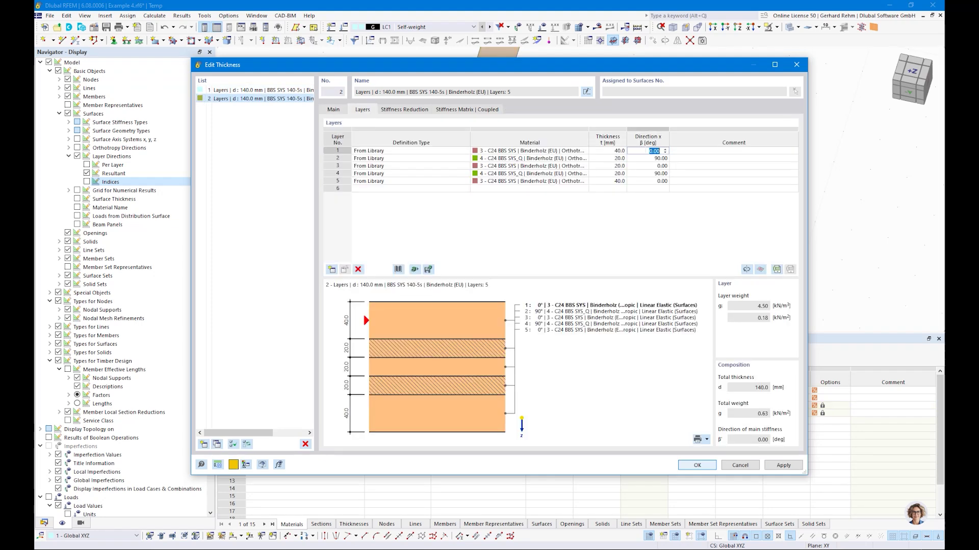
pyautogui.write('90')
pyautogui.press('Return')
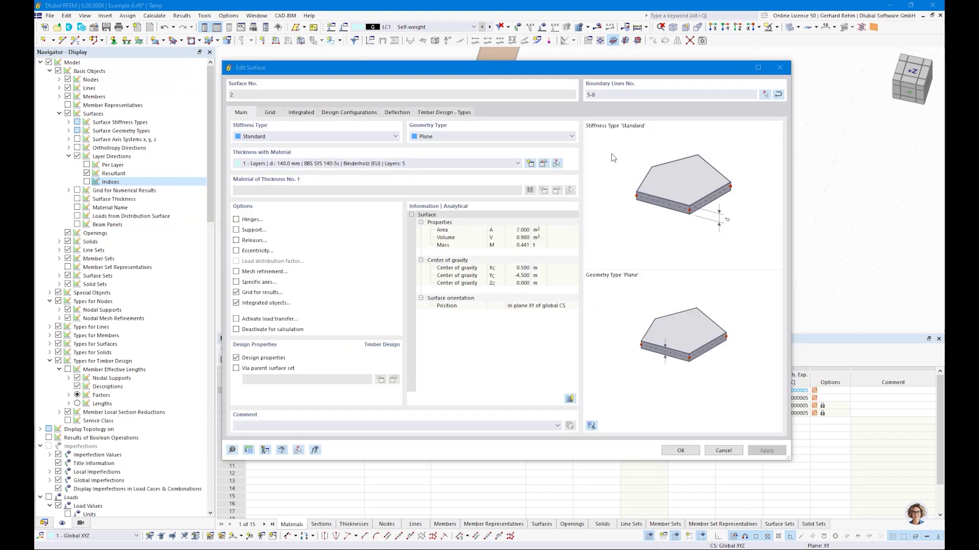
pyautogui.press('Return')
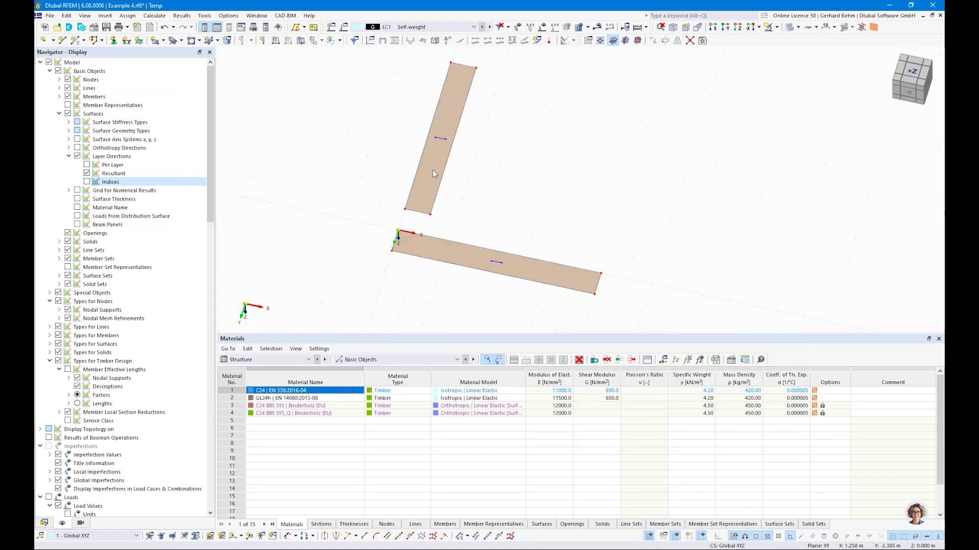
# Switch the upper surface to specific input axes rotated by α = 90°
pyautogui.doubleClick(430, 171)
pyautogui.moveTo(404, 77); pyautogui.dragTo(683, 86)
pyautogui.click(532, 295)
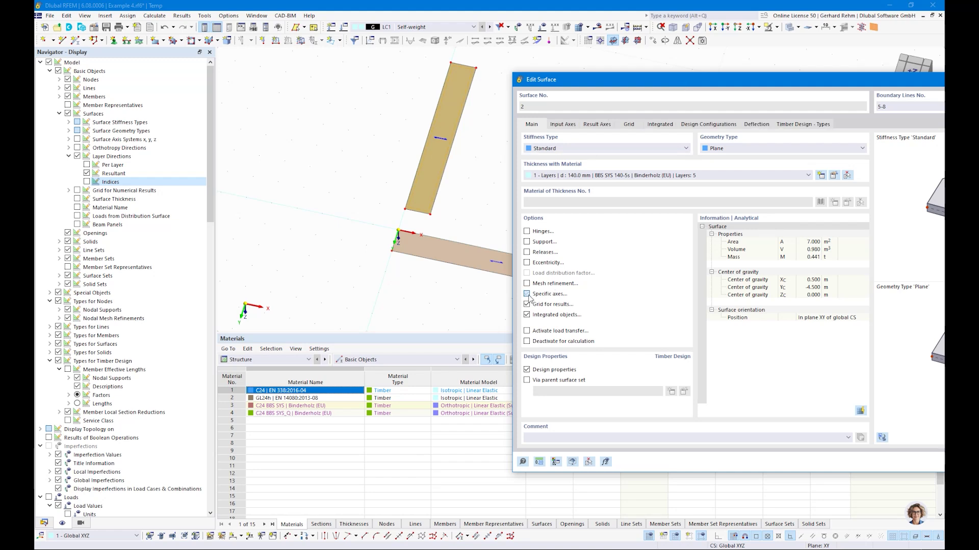
pyautogui.click(563, 125)
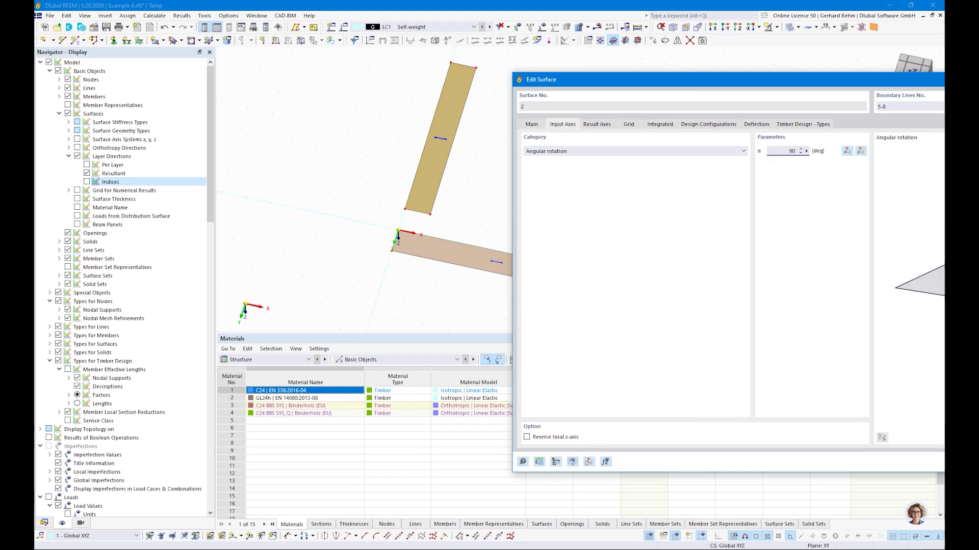
pyautogui.press('Return')
# Select Surface No. 2 in top view and delete it
pyautogui.click(398, 162)
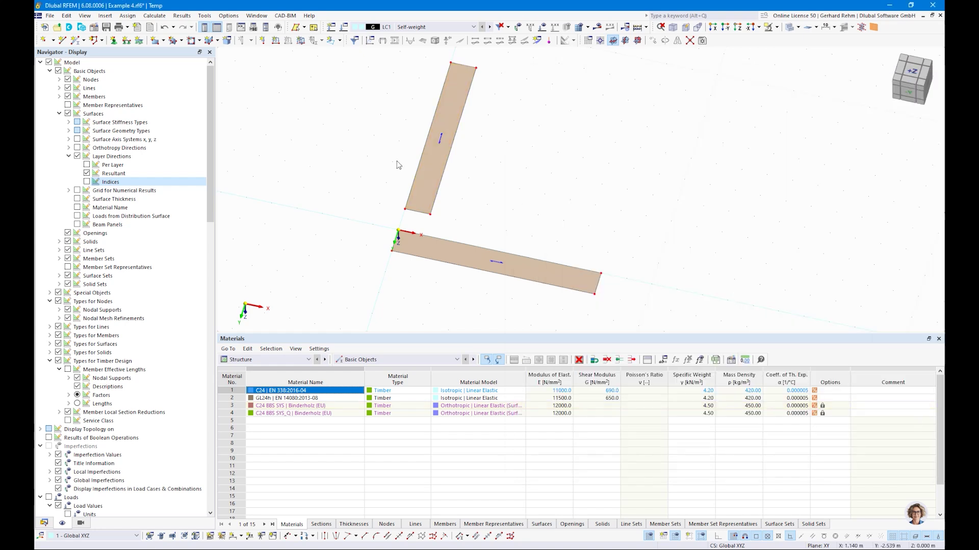
pyautogui.keyDown('ctrl'); pyautogui.moveTo(359, 216); pyautogui.dragTo(374, 230, button='middle'); pyautogui.keyUp('ctrl')
pyautogui.moveTo(459, 249); pyautogui.dragTo(368, 61)
pyautogui.press('Delete')
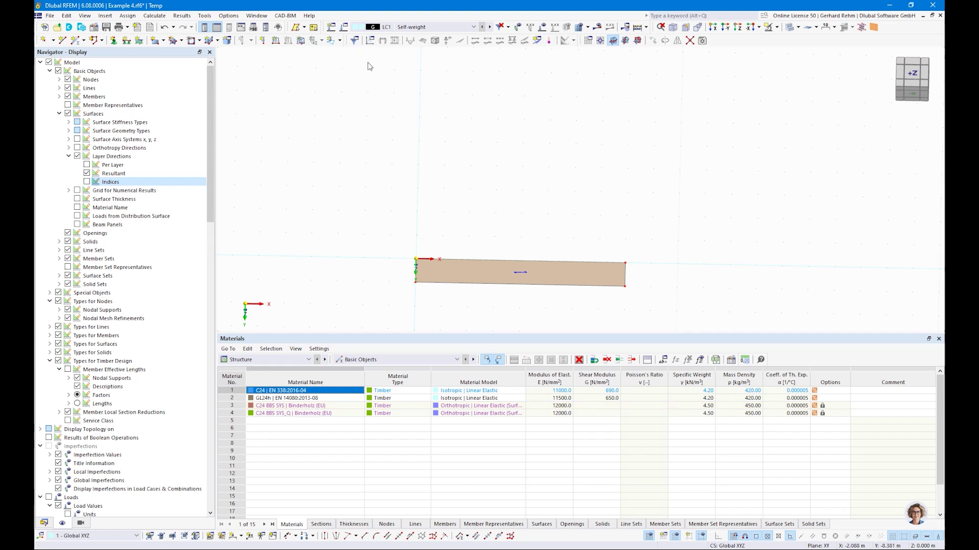
# Draw a transverse line across the slab at x = 4 m
pyautogui.click(63, 40)
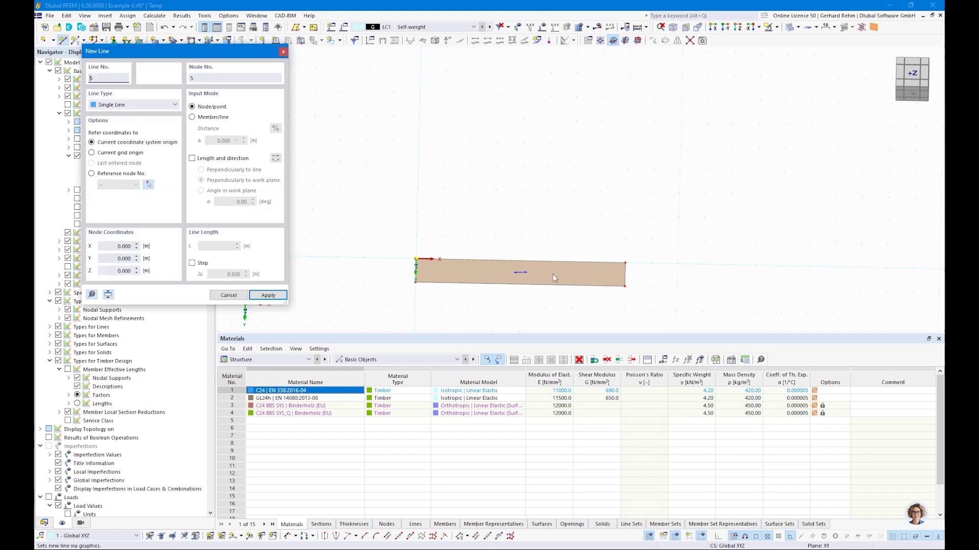
pyautogui.click(519, 273)
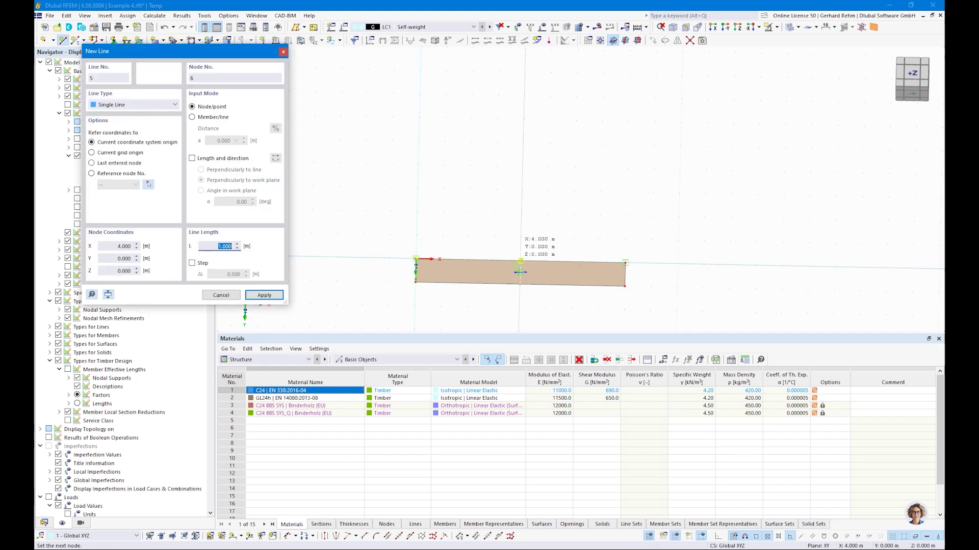
pyautogui.click(520, 261)
pyautogui.press('Escape')
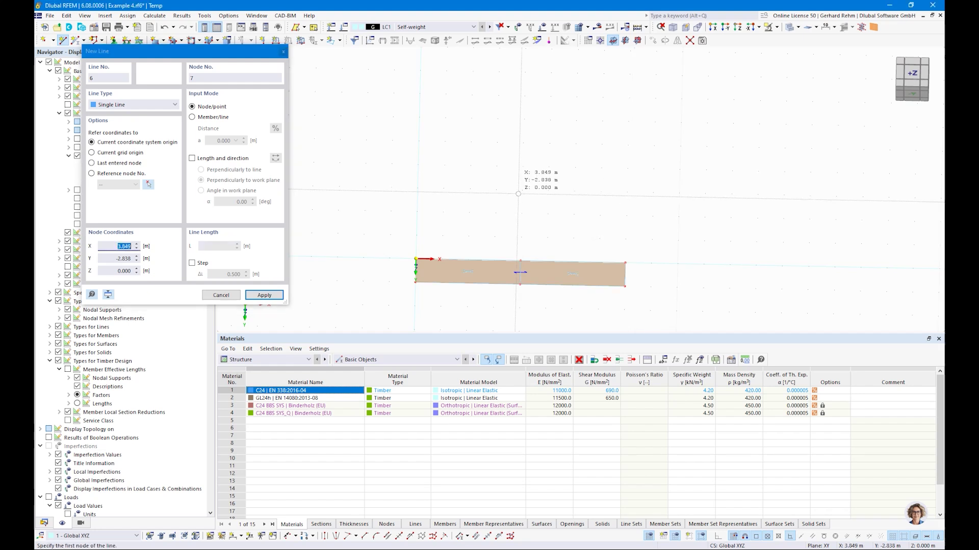
# Assign line supports to the left, middle and right lines and enlarge their symbols
pyautogui.click(126, 40)
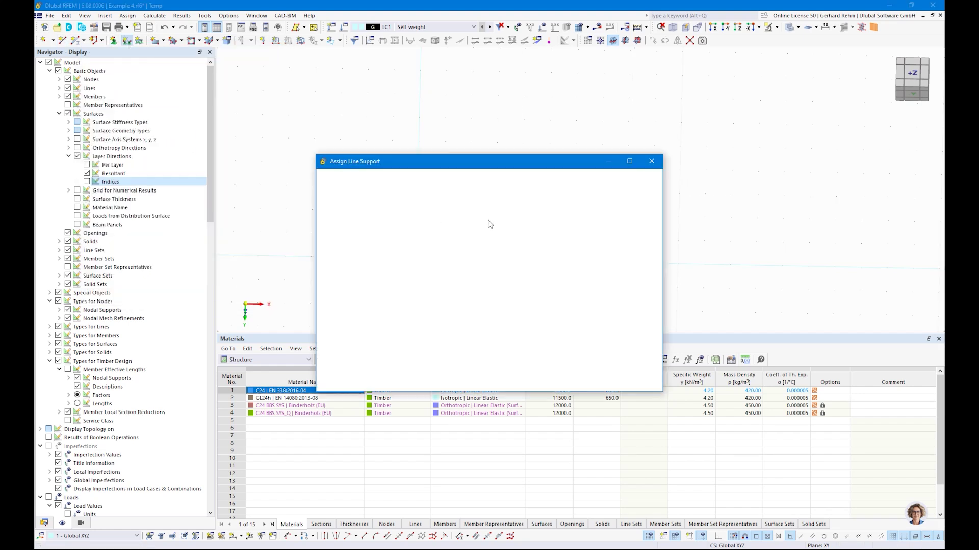
pyautogui.click(434, 192)
pyautogui.moveTo(381, 213); pyautogui.dragTo(455, 326)
pyautogui.moveTo(481, 216)
pyautogui.mouseDown()
pyautogui.moveTo(534, 315)
pyautogui.moveTo(560, 286)
pyautogui.mouseUp()
pyautogui.moveTo(590, 226); pyautogui.dragTo(654, 323)
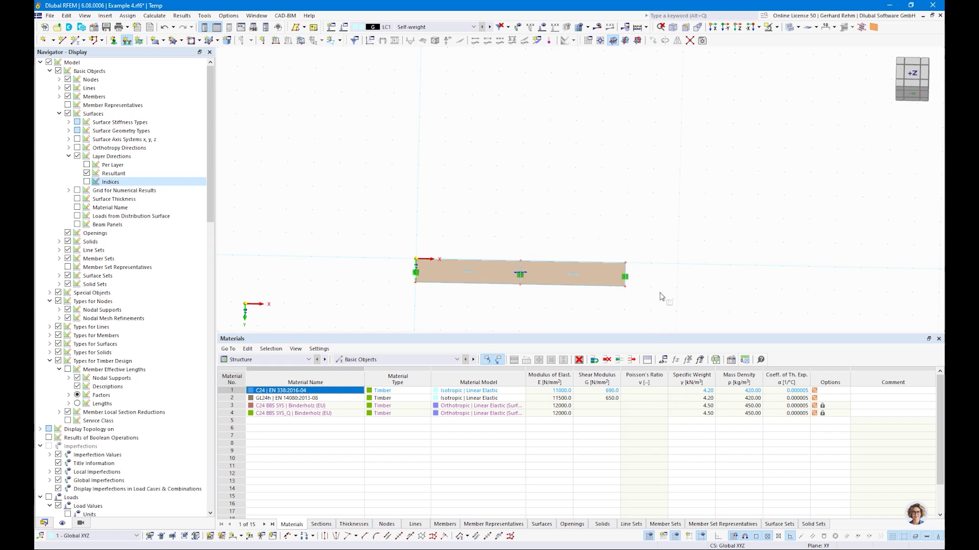
pyautogui.rightClick(625, 276)
pyautogui.moveTo(842, 381); pyautogui.dragTo(722, 381)
pyautogui.press('Escape')
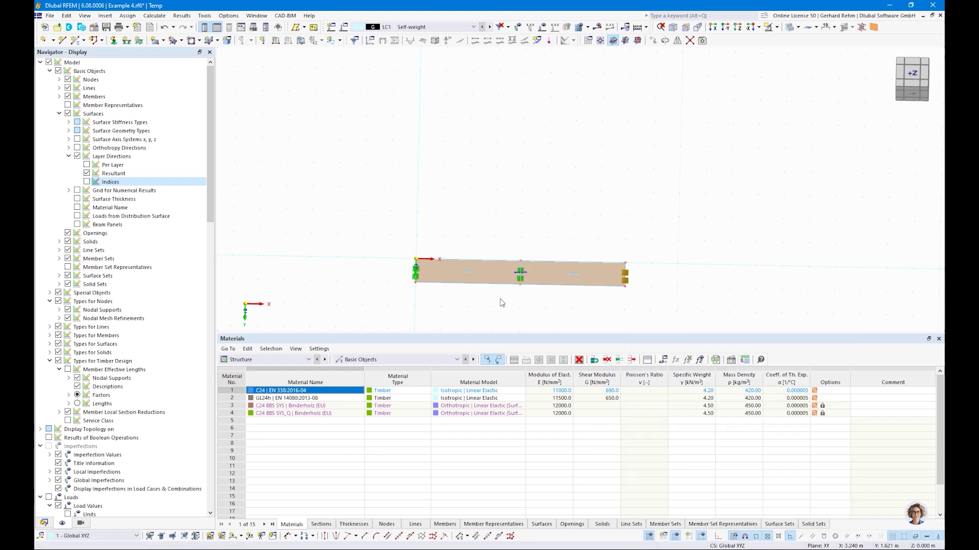
pyautogui.keyDown('ctrl'); pyautogui.moveTo(398, 297); pyautogui.dragTo(449, 244, button='middle'); pyautogui.keyUp('ctrl')
pyautogui.scroll(5, 424, 285)
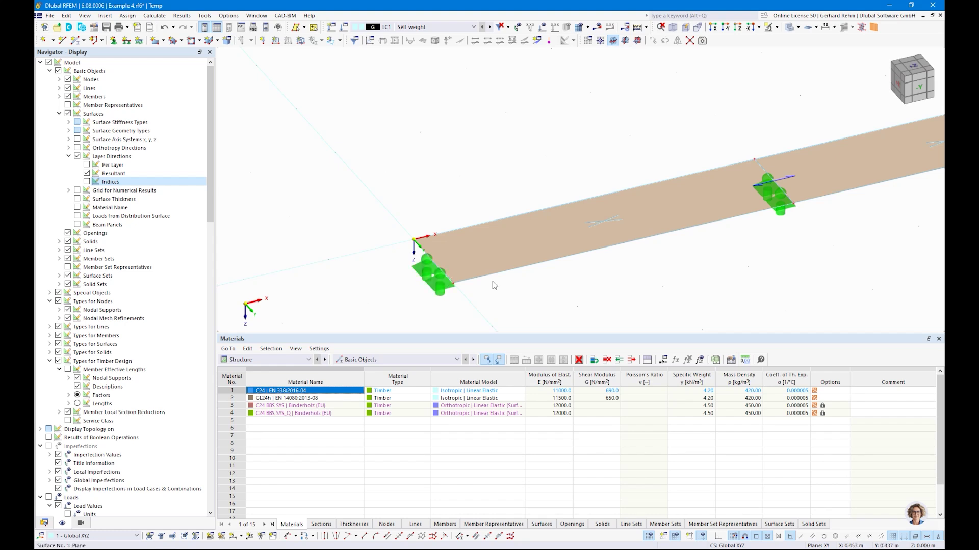
pyautogui.scroll(-3, 479, 270)
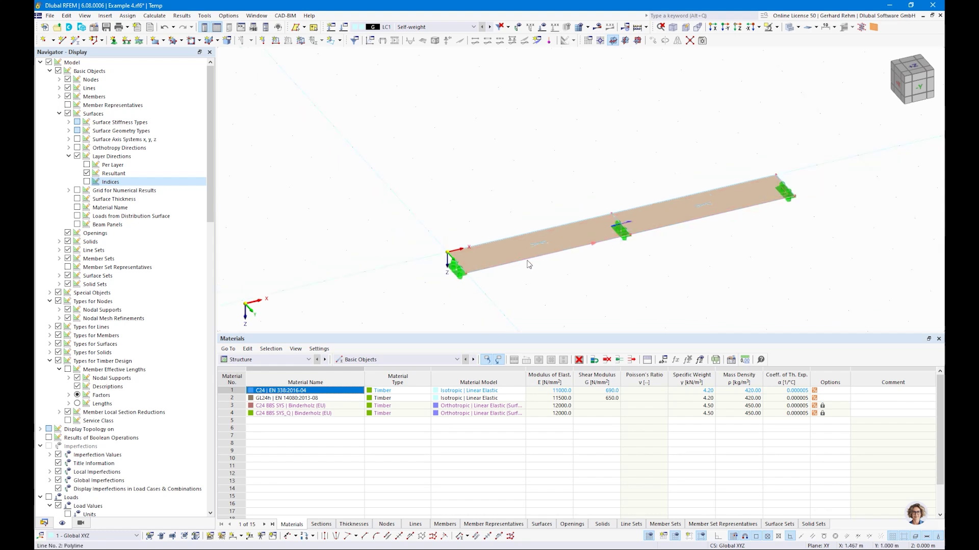
pyautogui.keyDown('ctrl'); pyautogui.moveTo(649, 282); pyautogui.dragTo(567, 289, button='middle'); pyautogui.keyUp('ctrl')
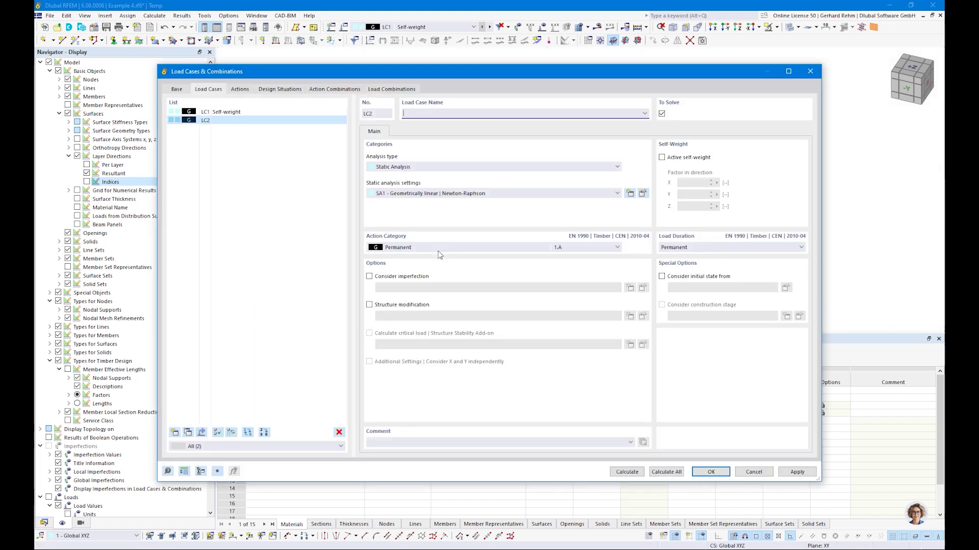
# Name LC2 'Imposed Load 1' with imposed loads category A
pyautogui.click(645, 113)
pyautogui.click(459, 127)
pyautogui.click(446, 253)
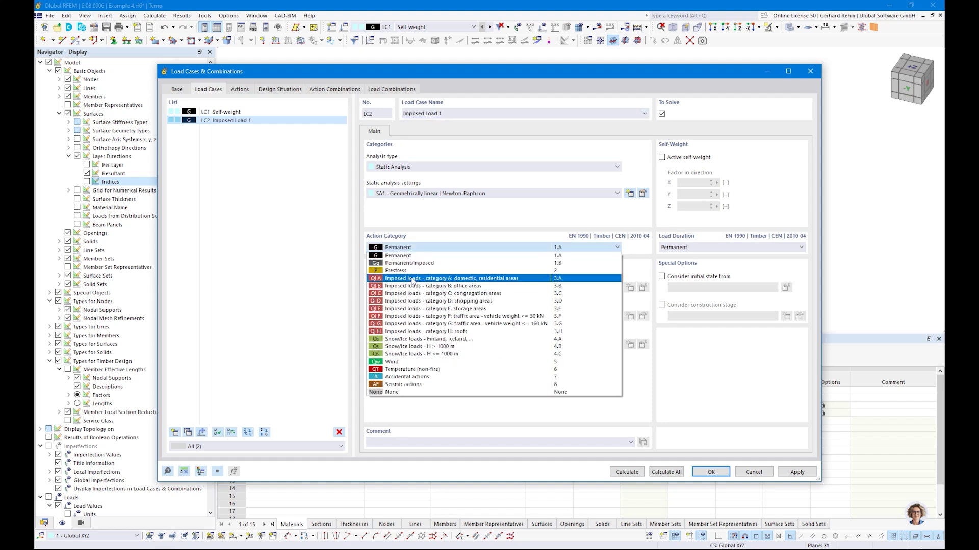
pyautogui.click(414, 282)
# Copy LC2 as LC3 'Imposed Load 2' and make LC1 Self-weight active
pyautogui.click(188, 433)
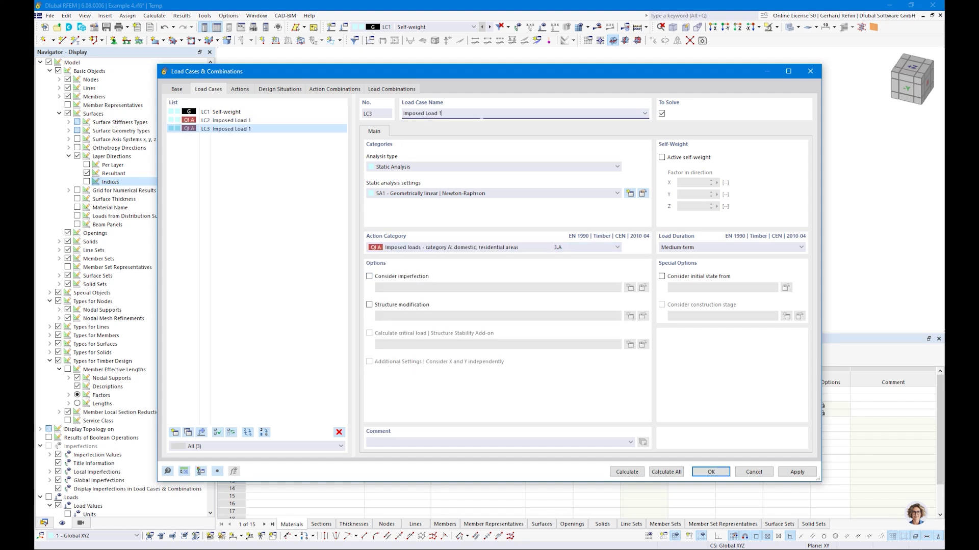
pyautogui.press('Return')
pyautogui.click(710, 472)
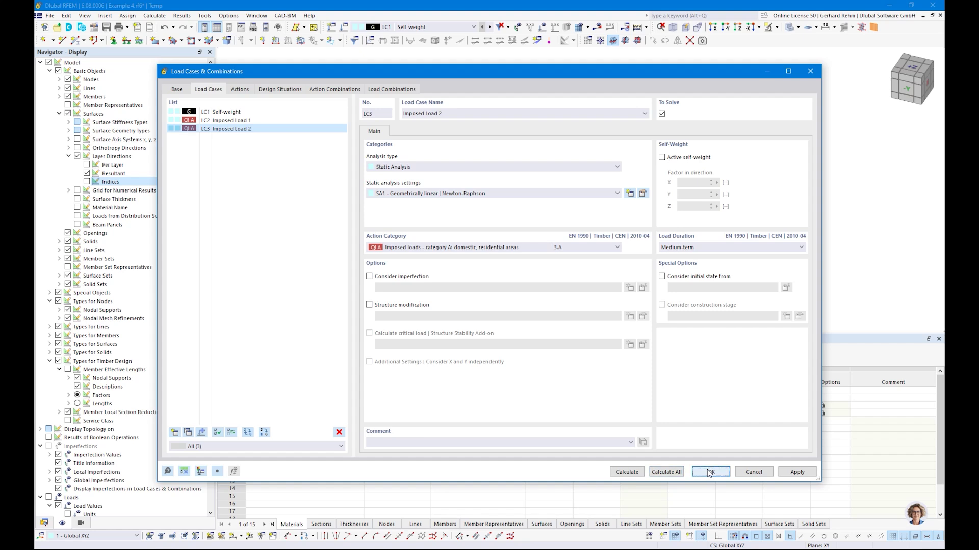
pyautogui.click(426, 28)
pyautogui.click(408, 35)
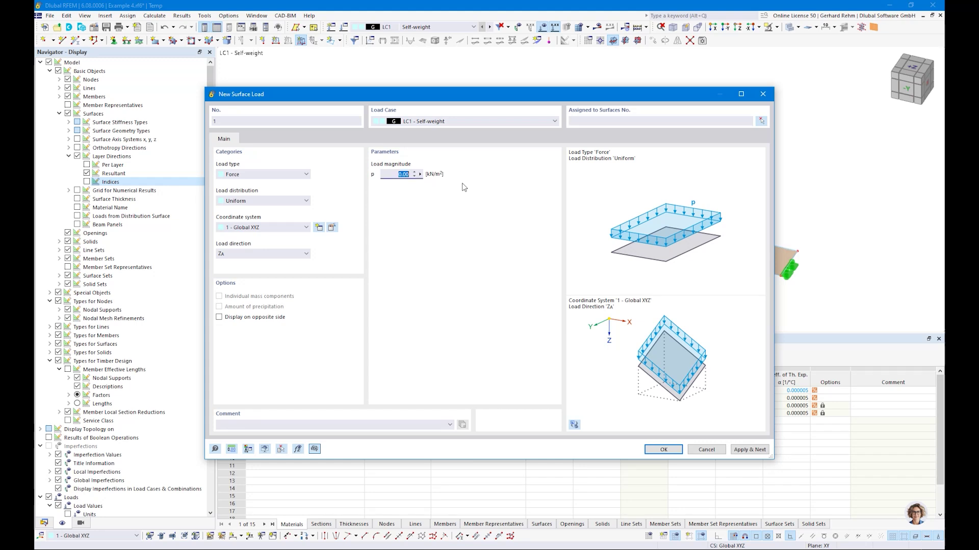
# Apply a 2.50 kN/m² surface load to surface 1 in LC1, then display LC2
pyautogui.click(664, 449)
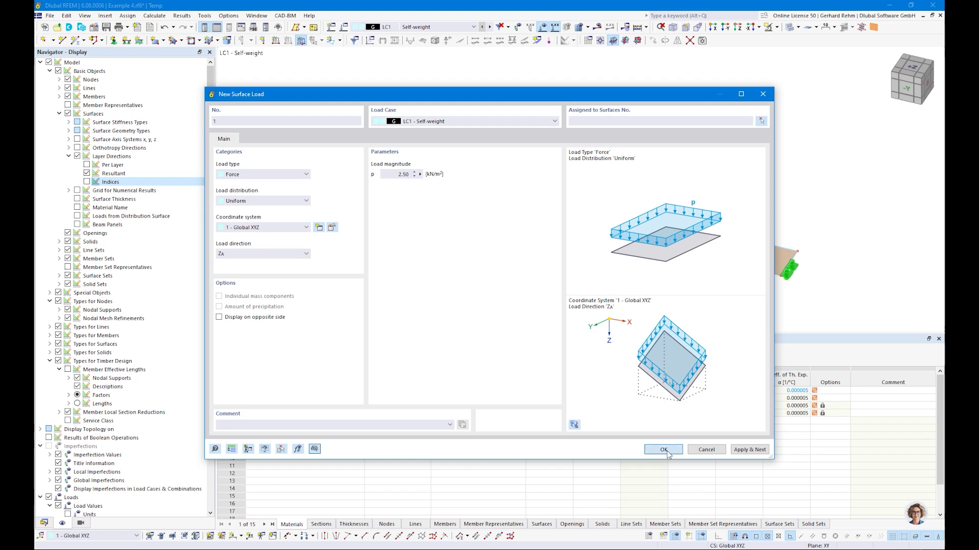
pyautogui.click(570, 233)
pyautogui.click(176, 148)
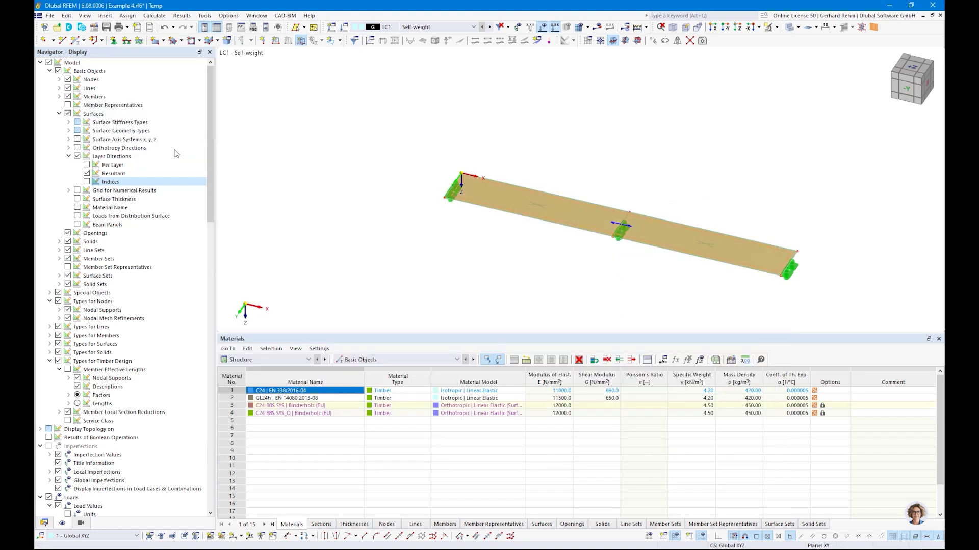
pyautogui.click(489, 27)
pyautogui.scroll(2, 530, 247)
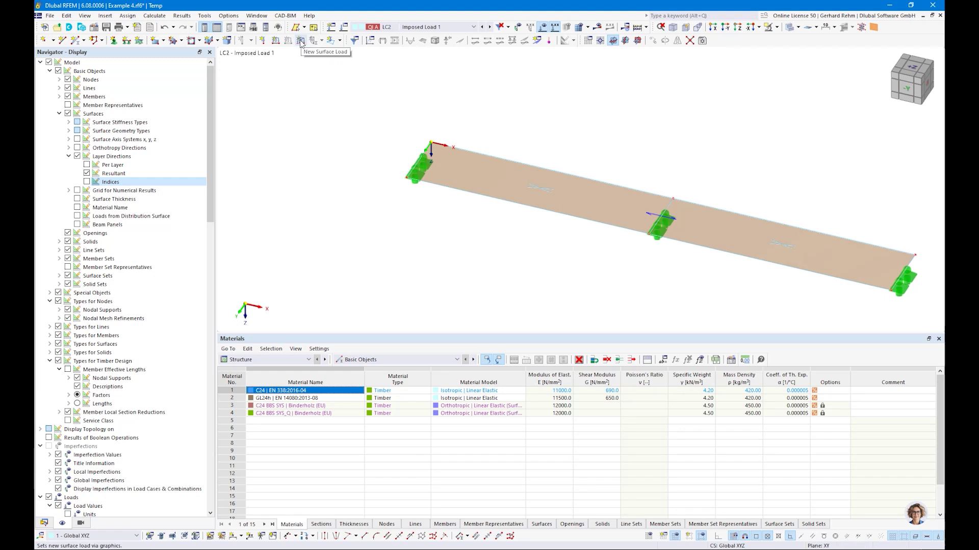
# Start a free rectangular load of 2.80 kN/m² acting on surface 1
pyautogui.click(339, 41)
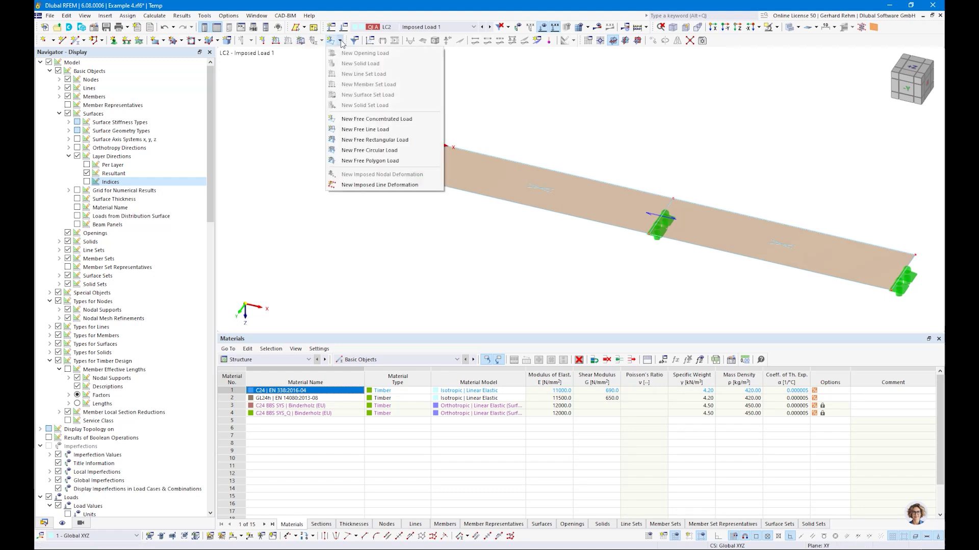
pyautogui.click(391, 141)
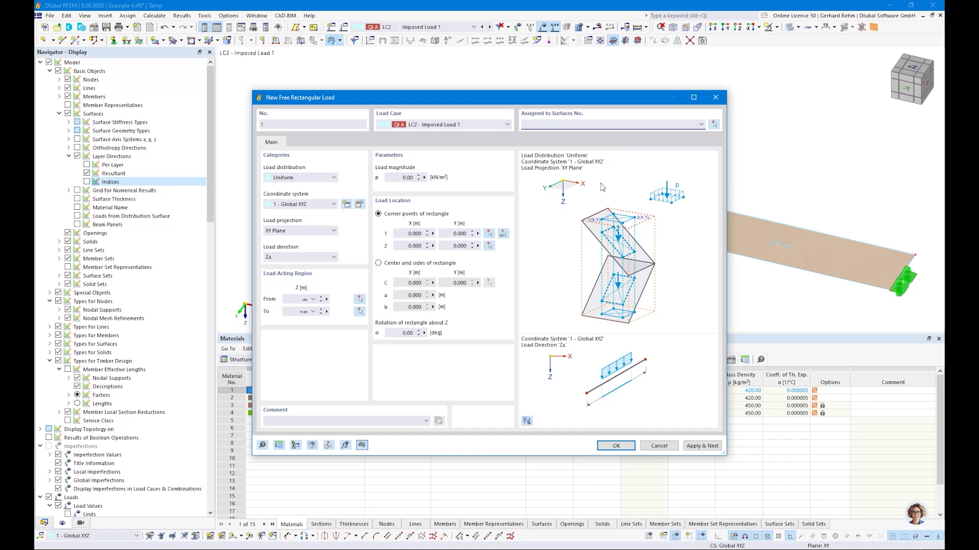
pyautogui.click(713, 123)
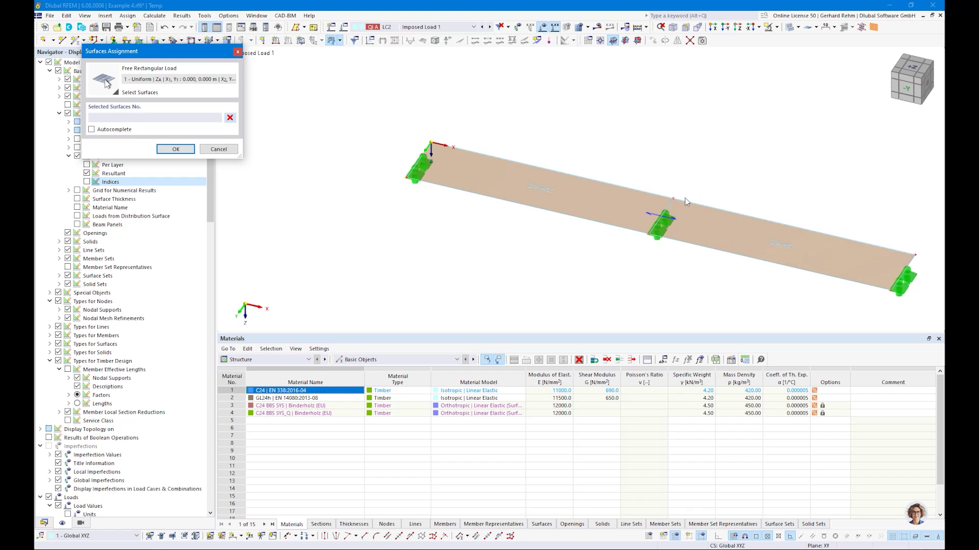
pyautogui.click(684, 197)
pyautogui.click(176, 151)
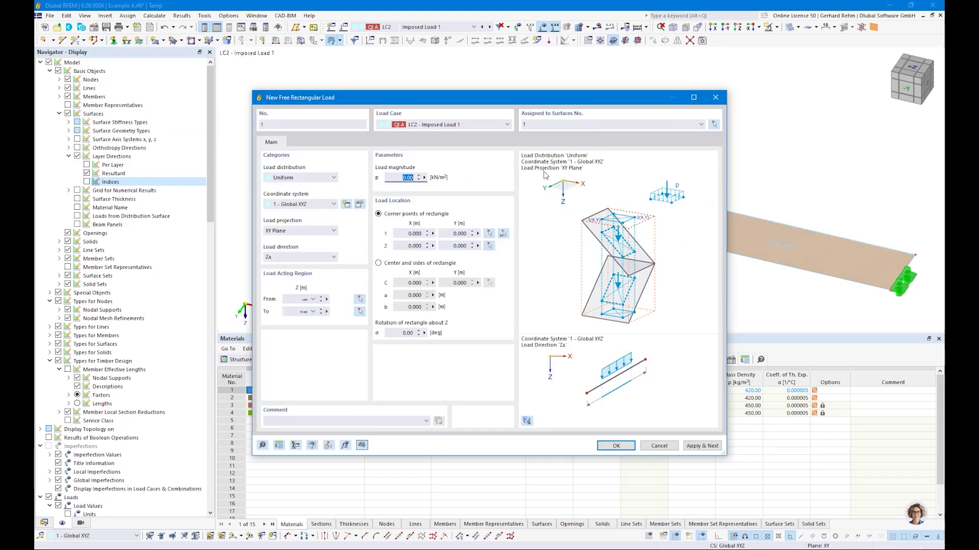
pyautogui.press('Tab')
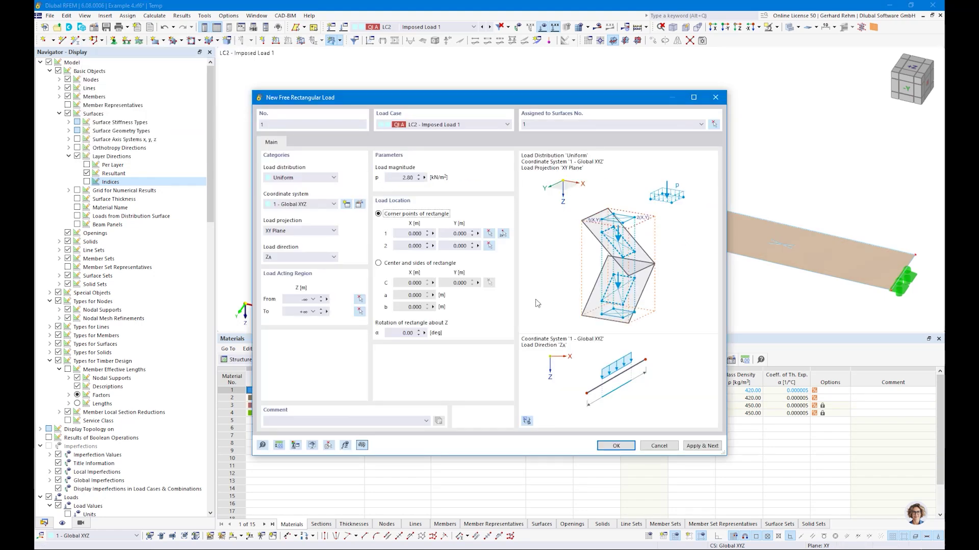
# Place the load between corners (0,1) and (4,0) over the left span and select it
pyautogui.click(502, 234)
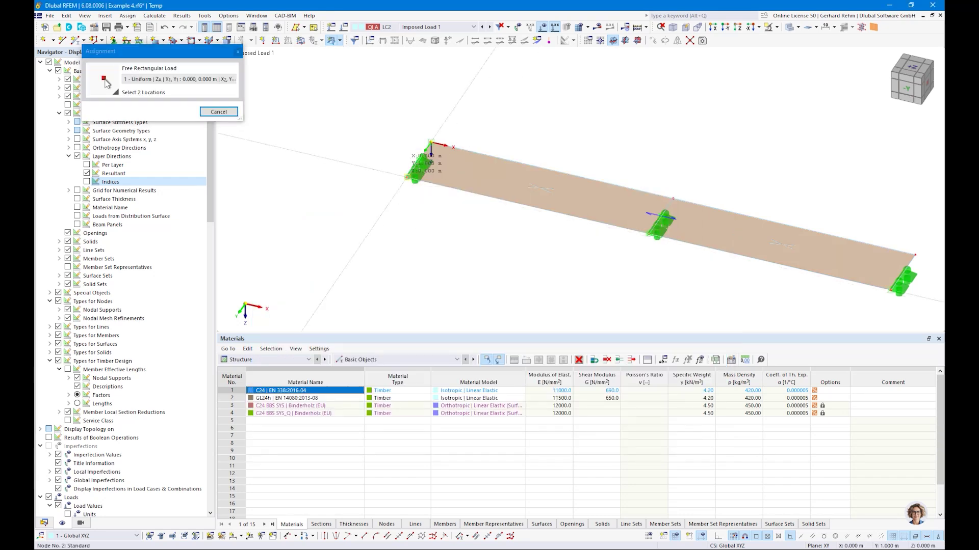
pyautogui.click(413, 178)
pyautogui.click(673, 199)
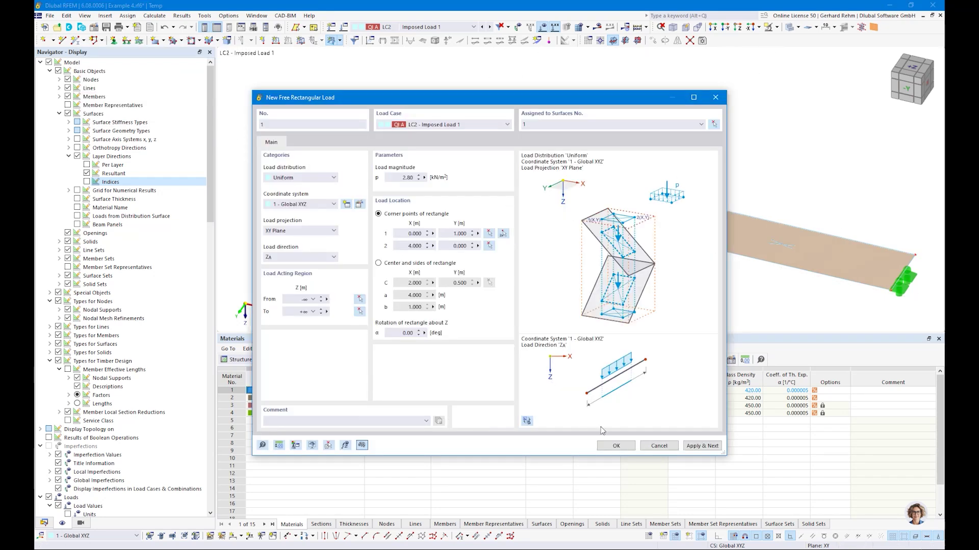
pyautogui.click(609, 447)
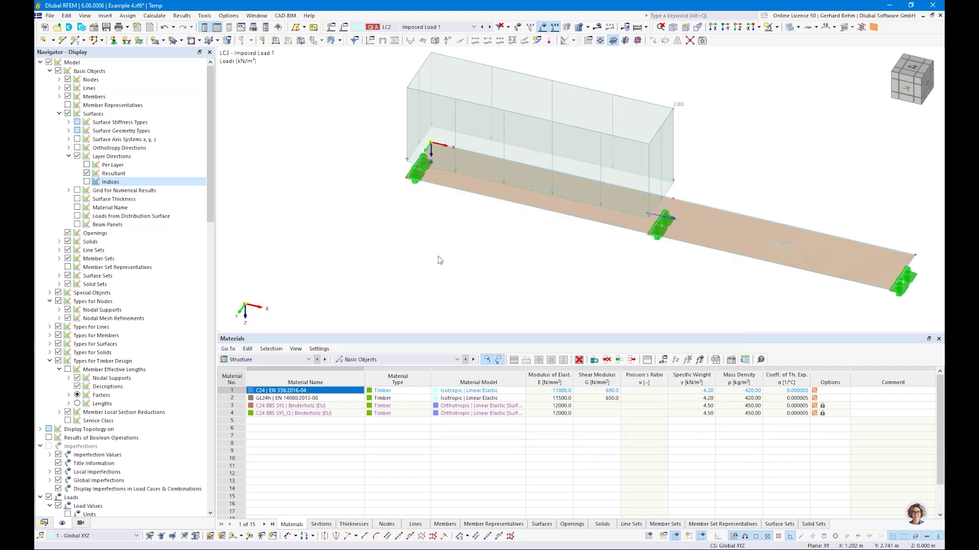
pyautogui.scroll(-2, 436, 258)
pyautogui.keyDown('ctrl'); pyautogui.moveTo(455, 205); pyautogui.dragTo(498, 221, button='middle'); pyautogui.keyUp('ctrl')
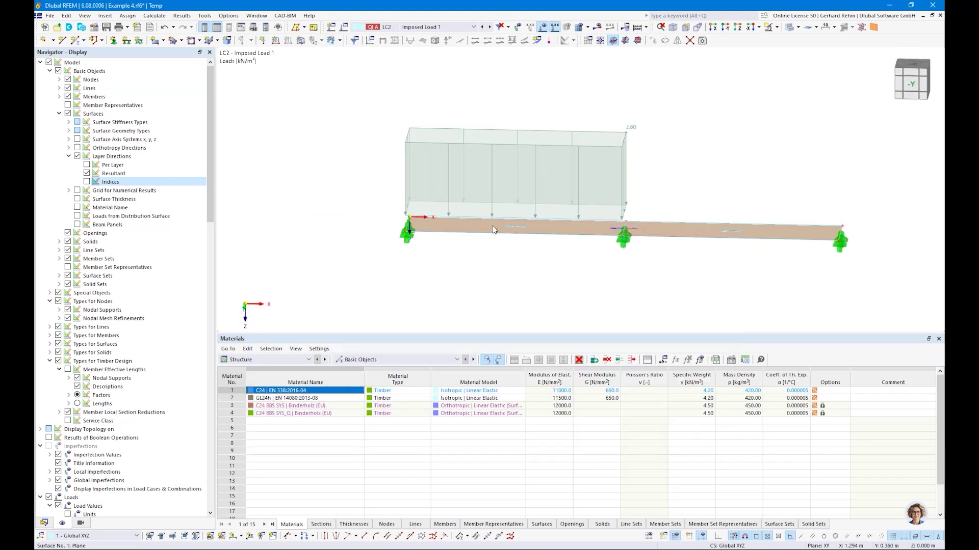
pyautogui.click(579, 146)
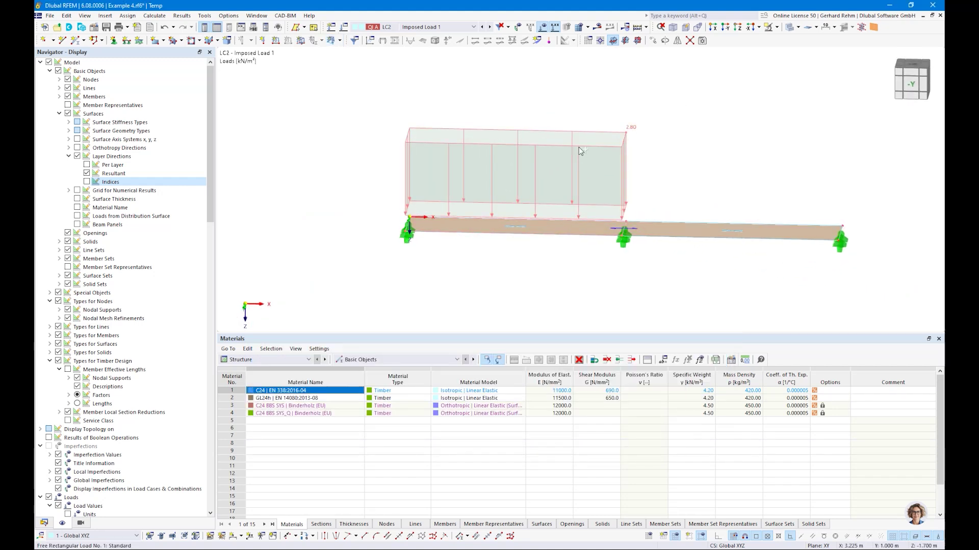
# Paste the load into LC3 and move its corners to (4,1) and (8,0) on the right span
pyautogui.click(491, 29)
pyautogui.hotkey('ctrl', 'v')
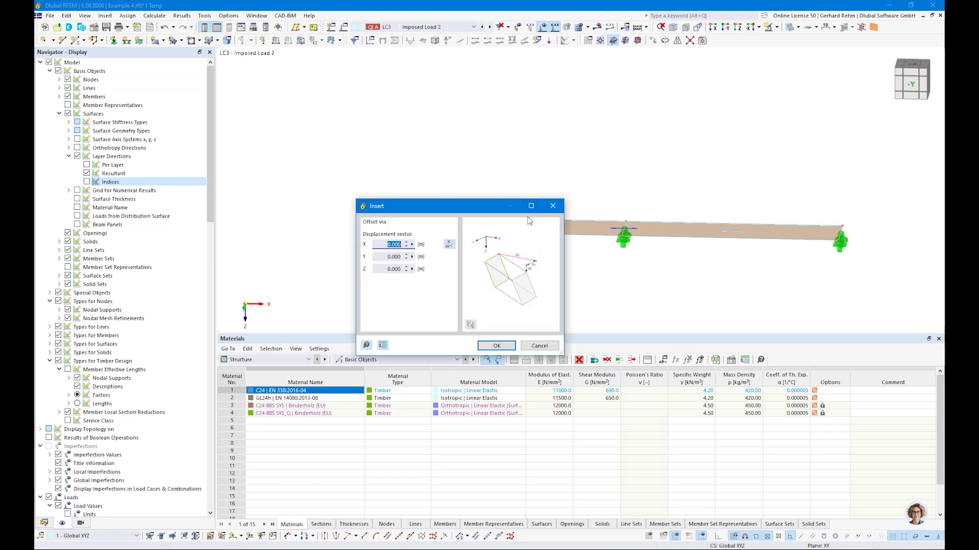
pyautogui.click(496, 345)
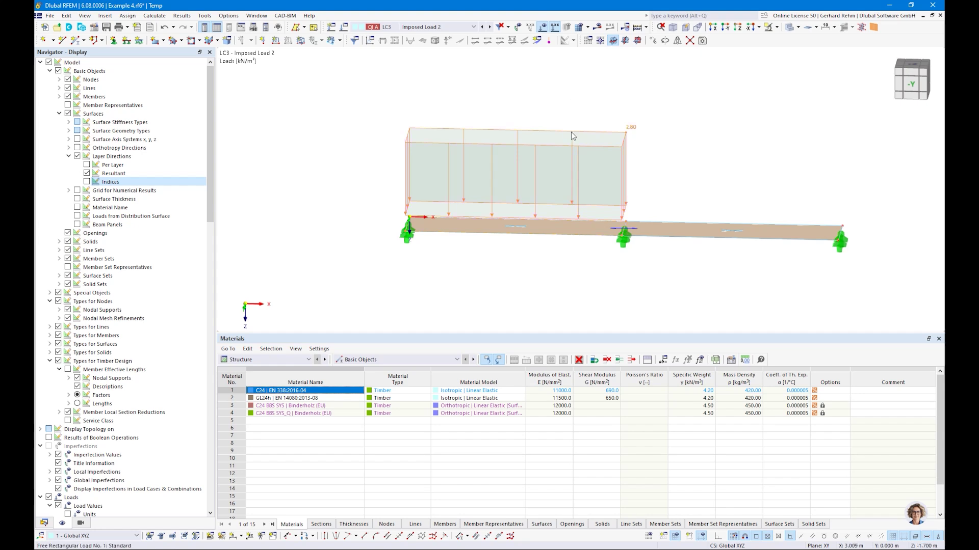
pyautogui.doubleClick(572, 136)
pyautogui.click(507, 235)
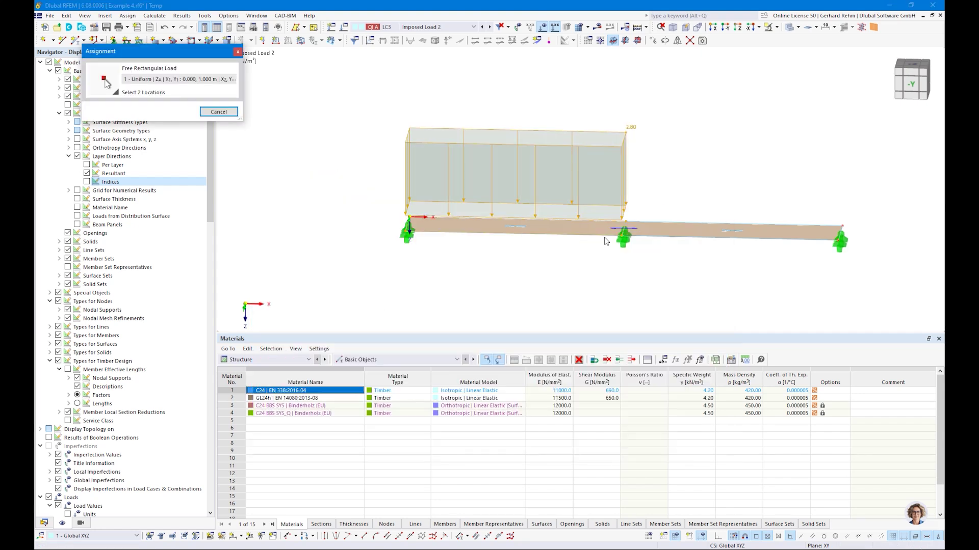
pyautogui.click(624, 222)
pyautogui.click(843, 227)
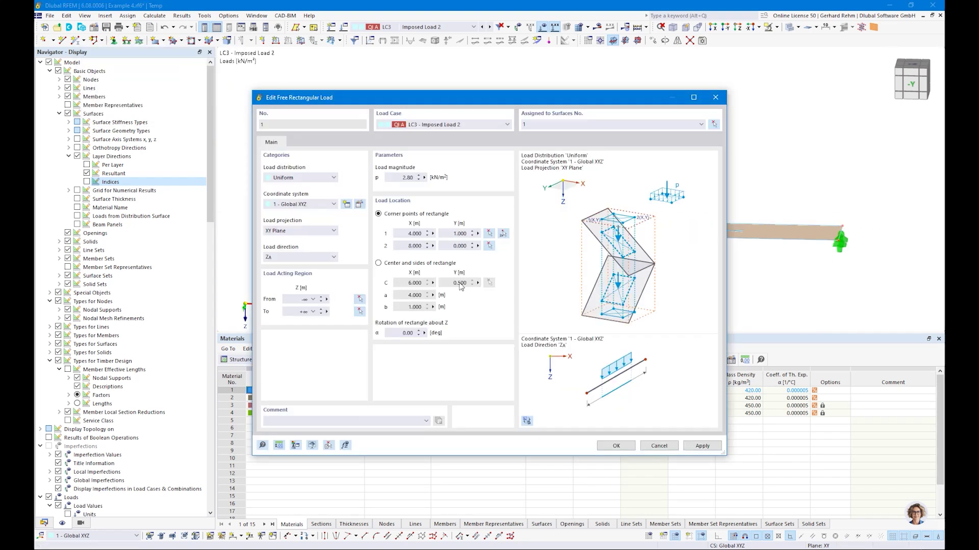
pyautogui.click(612, 446)
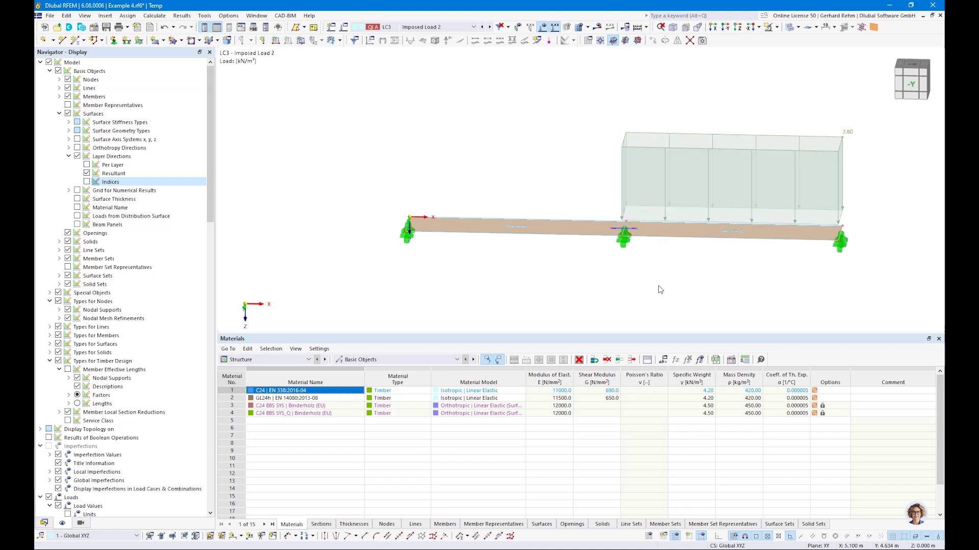
pyautogui.press('F7')
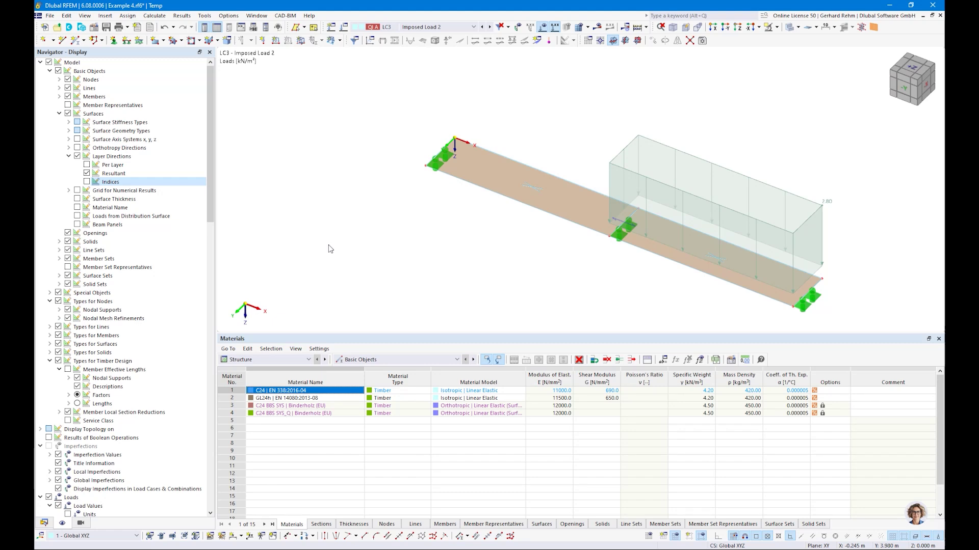
# Generate the finite element mesh on the slab and orbit to inspect it
pyautogui.click(153, 16)
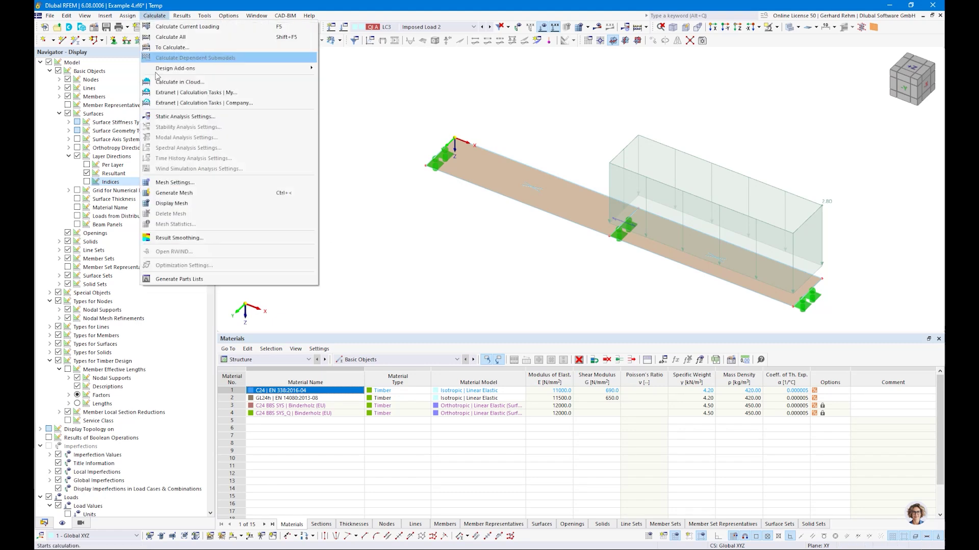
pyautogui.click(171, 198)
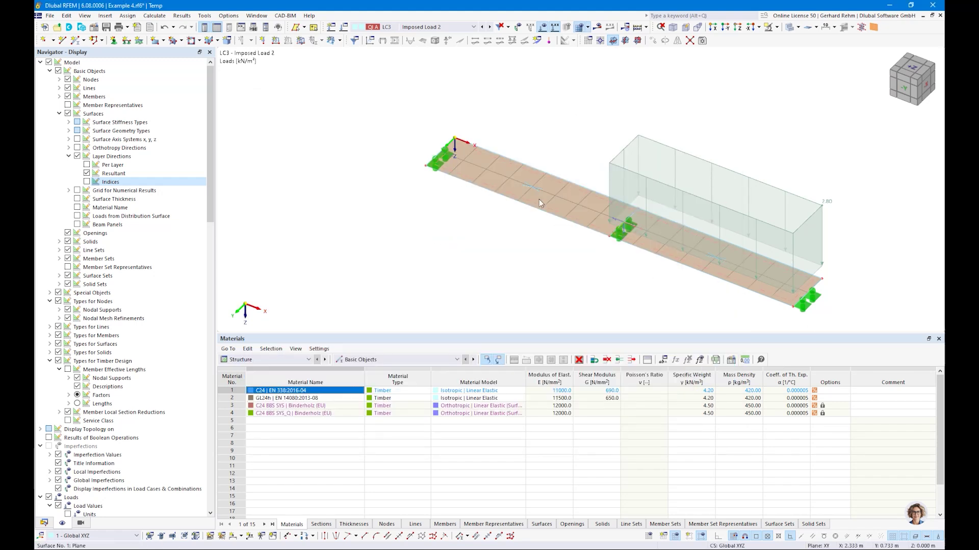
pyautogui.keyDown('ctrl'); pyautogui.moveTo(386, 197); pyautogui.dragTo(415, 231, button='middle'); pyautogui.keyUp('ctrl')
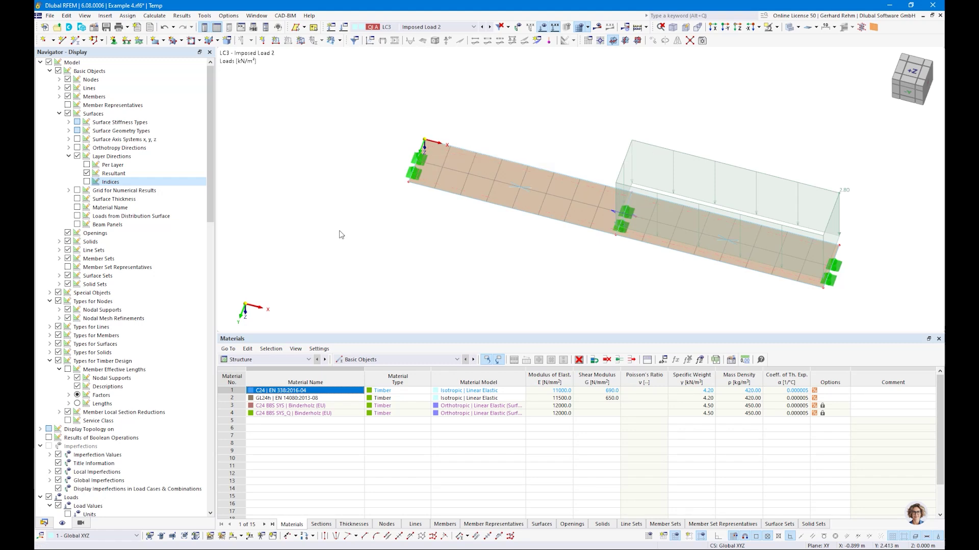
# Refine the mesh to a target FE length of 0.2 m and regenerate it
pyautogui.click(155, 15)
pyautogui.click(175, 189)
pyautogui.doubleClick(334, 144)
pyautogui.write('0,2')
pyautogui.click(551, 453)
pyautogui.click(154, 15)
pyautogui.click(181, 183)
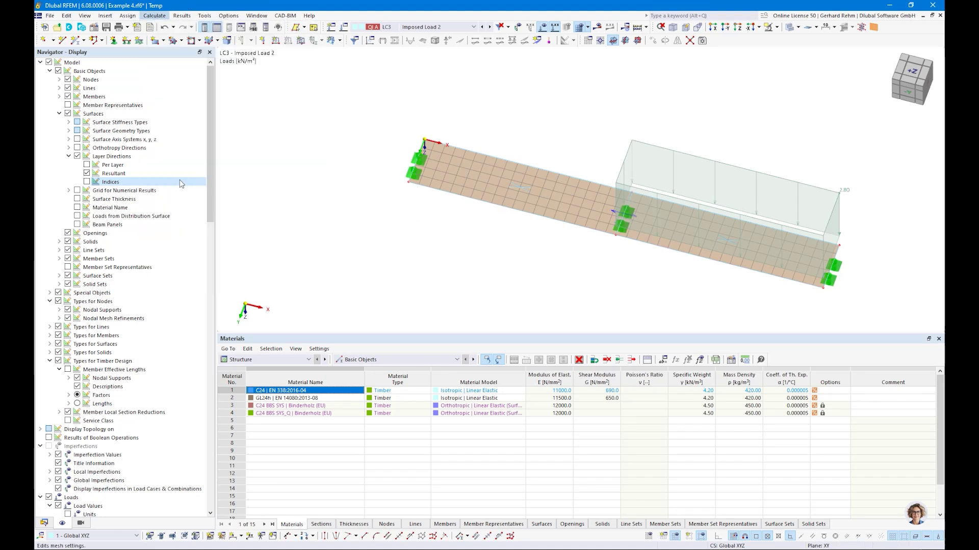
pyautogui.press('Return')
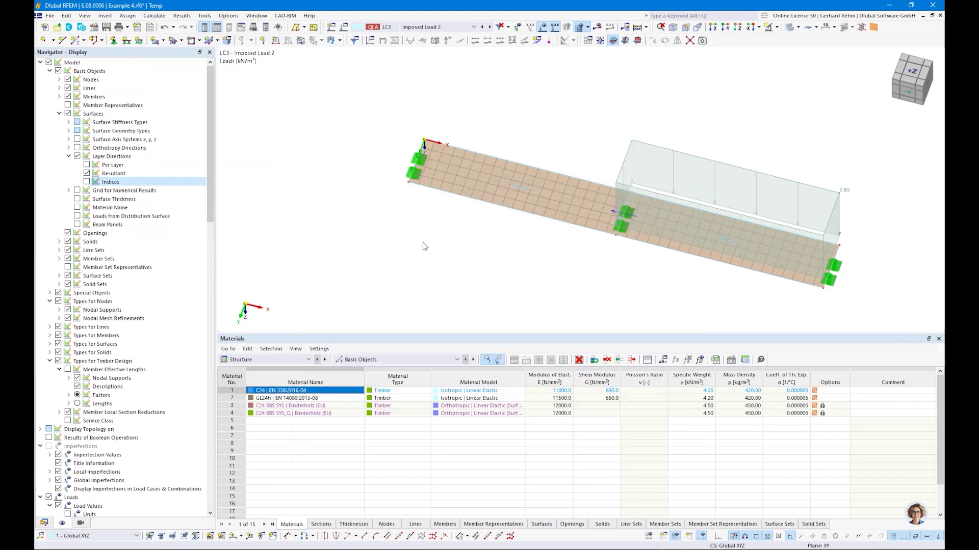
pyautogui.scroll(3, 463, 207)
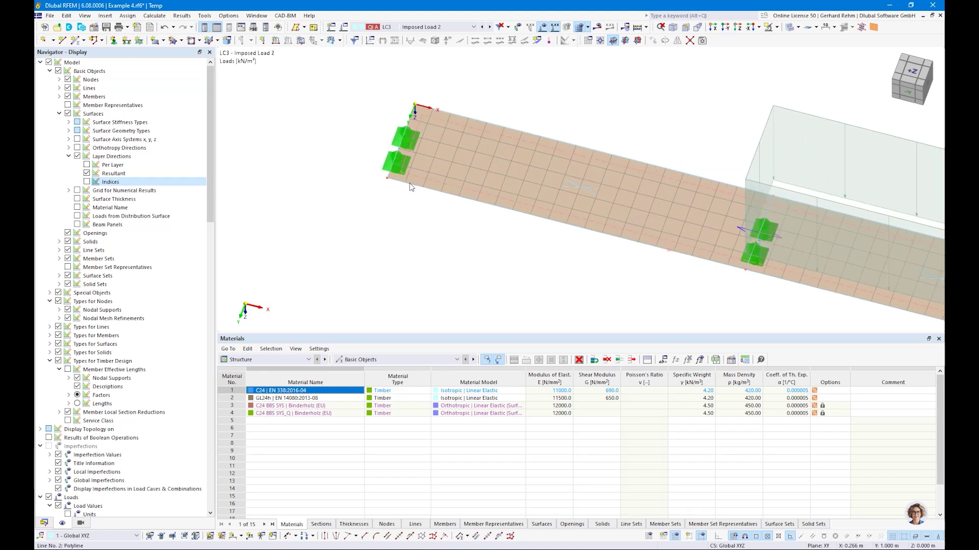
pyautogui.doubleClick(475, 170)
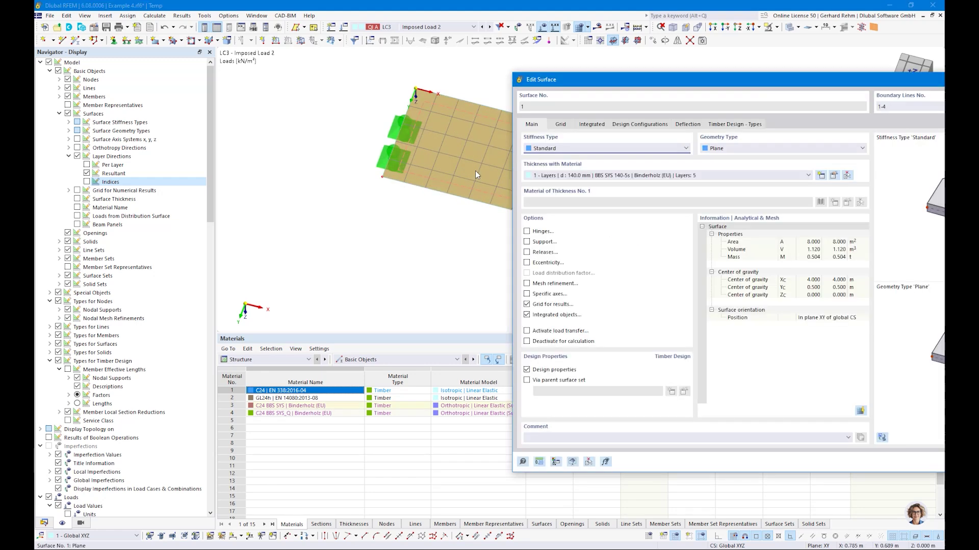
pyautogui.click(533, 285)
pyautogui.click(560, 126)
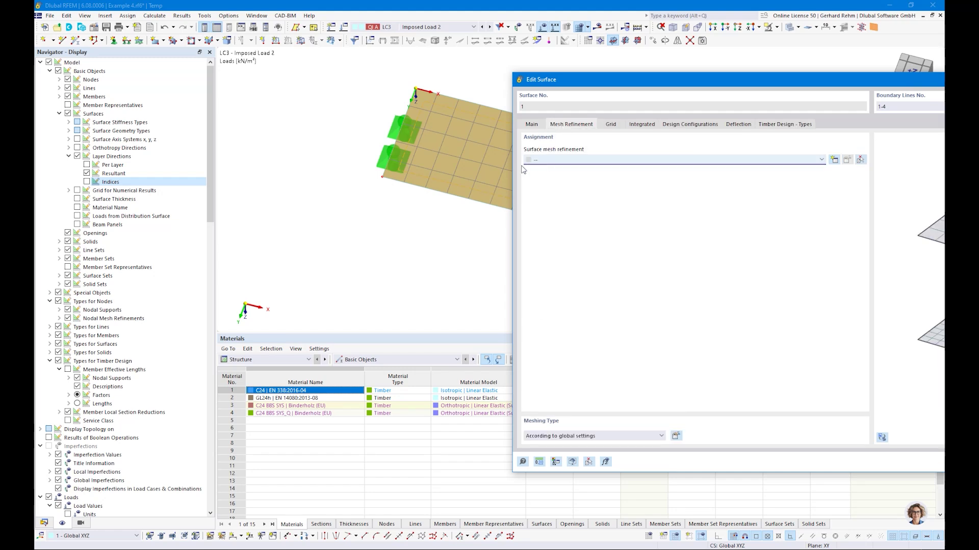
pyautogui.press('Escape')
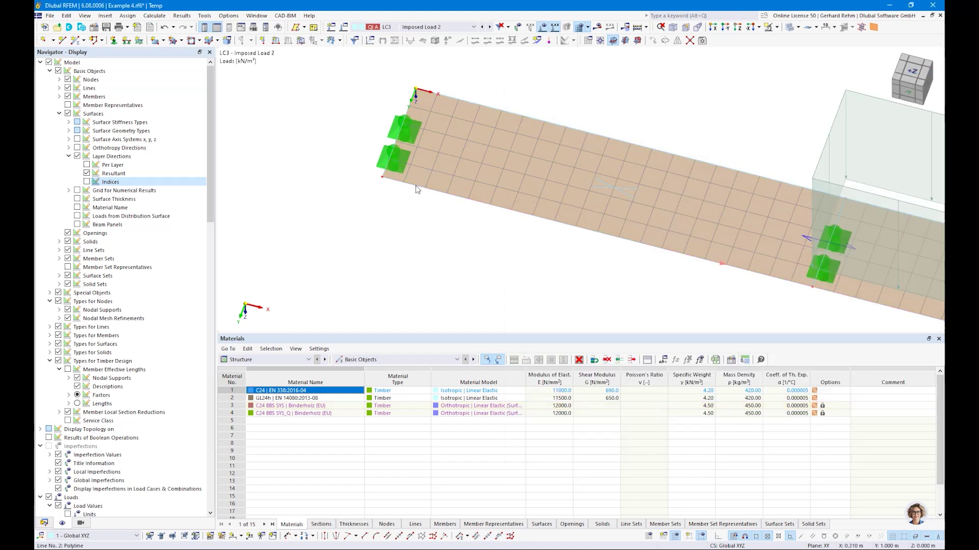
pyautogui.doubleClick(370, 249)
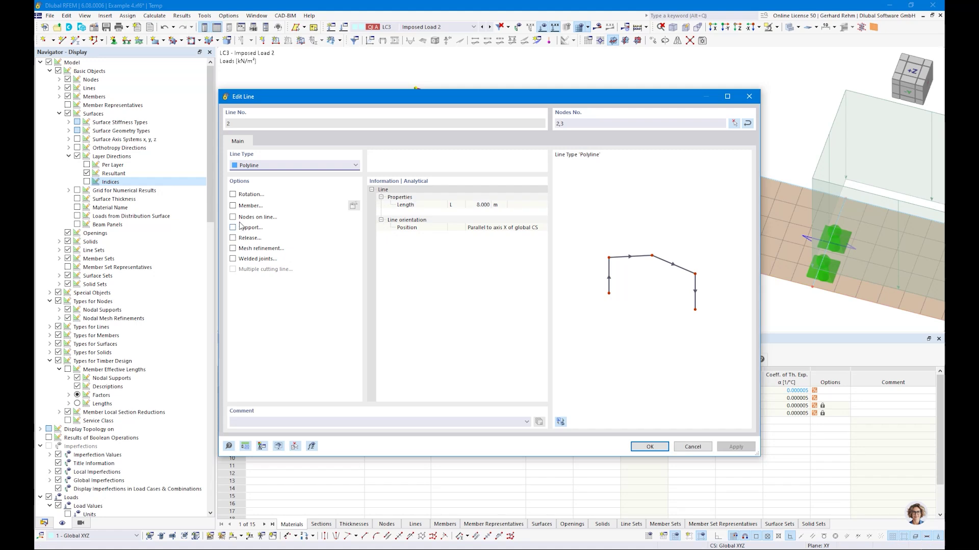
pyautogui.press('Escape')
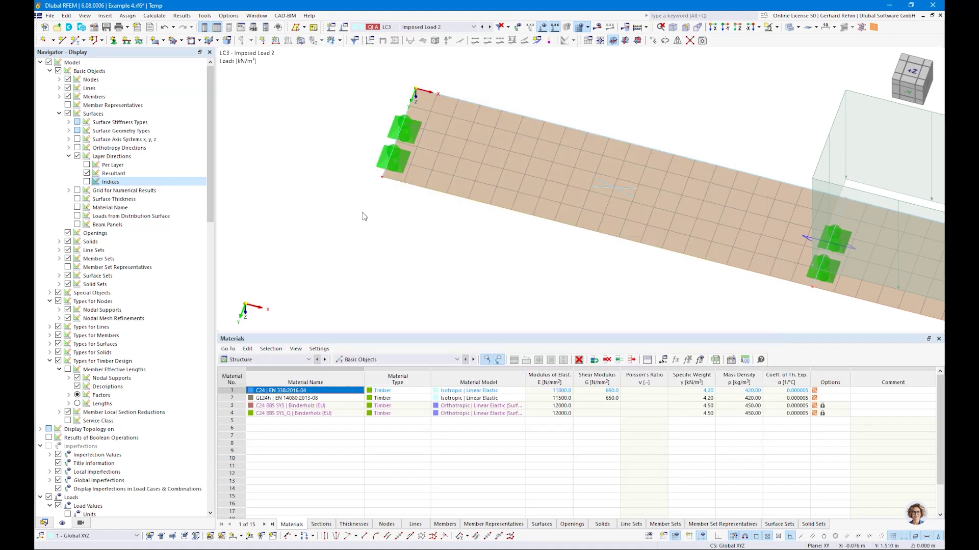
pyautogui.doubleClick(383, 183)
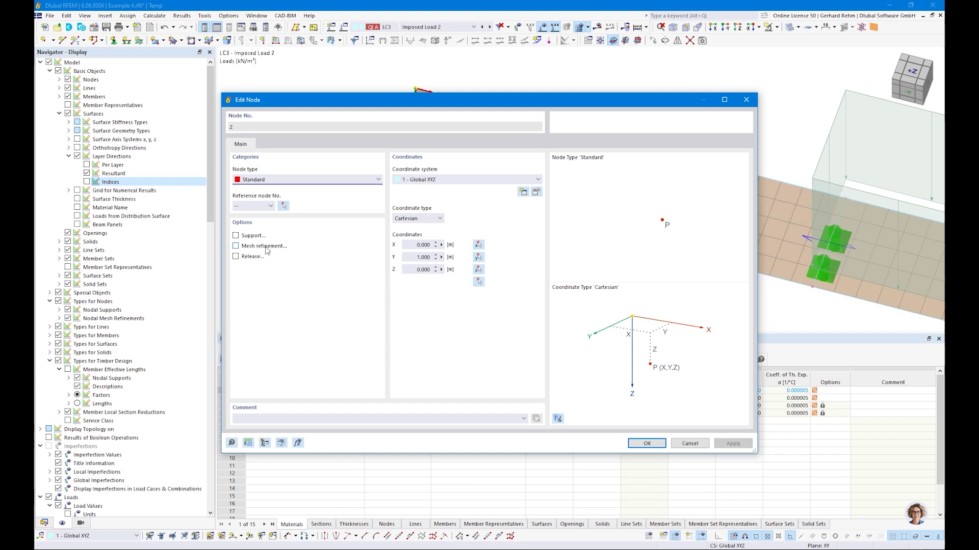
pyautogui.press('Escape')
pyautogui.scroll(-5, 423, 222)
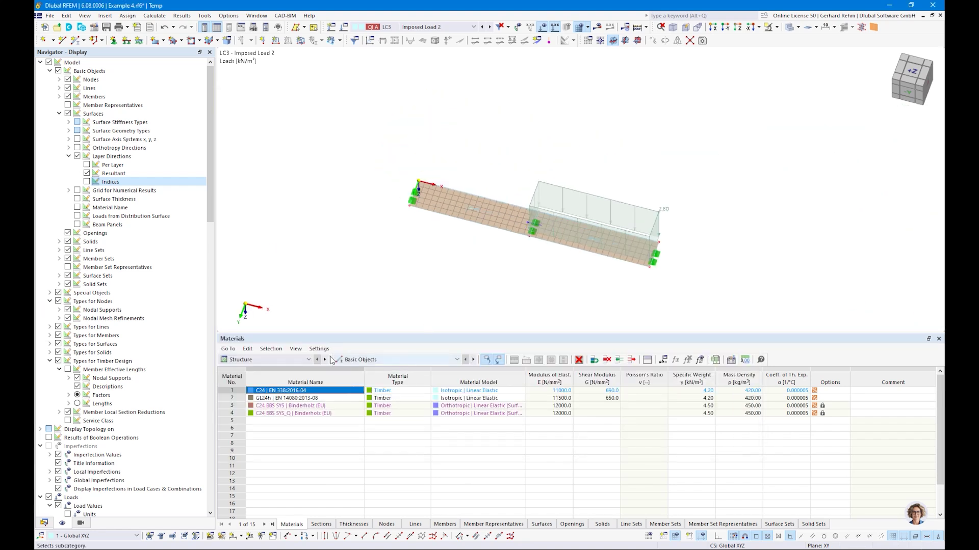
# Run the timber design from the Timber Design tables and view the slab from above
pyautogui.click(302, 362)
pyautogui.click(245, 409)
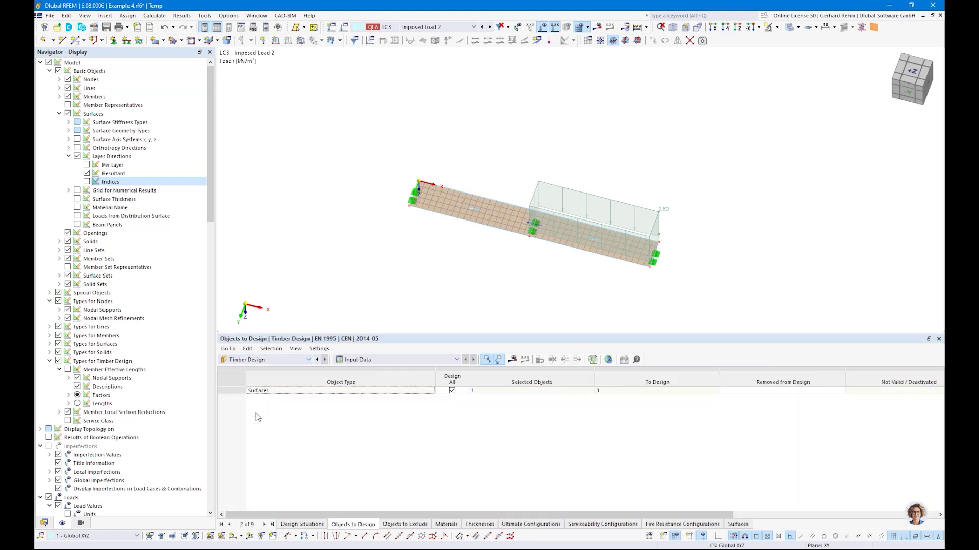
pyautogui.click(510, 359)
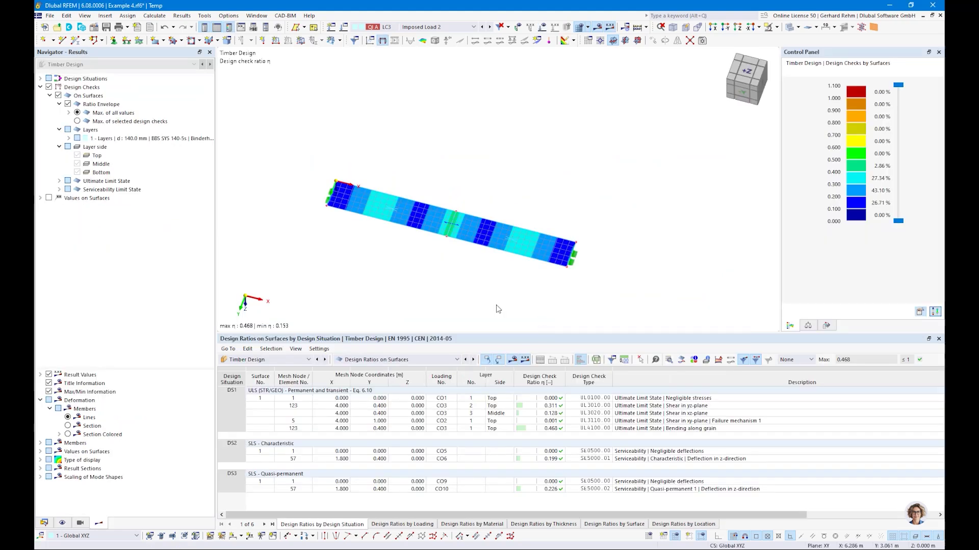
pyautogui.press('F8')
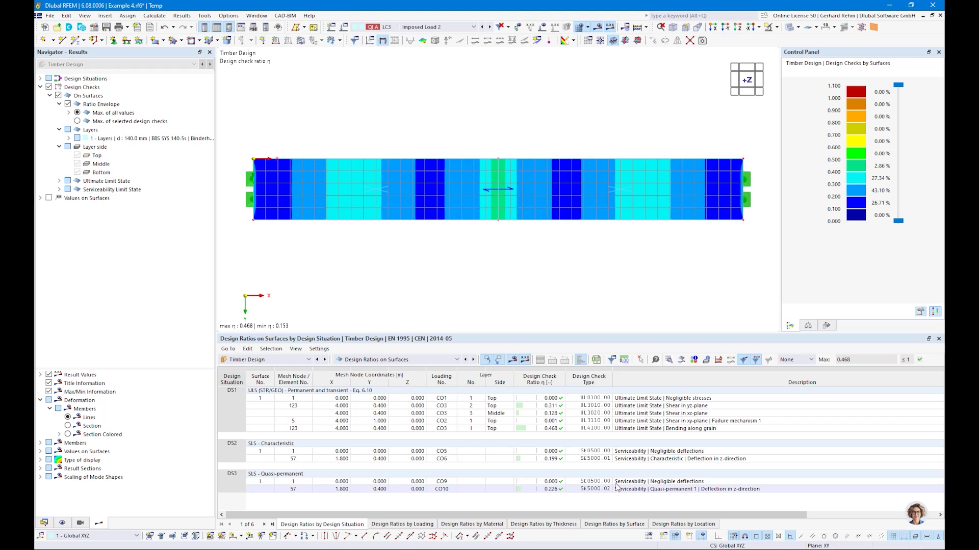
# Locate individual design ratios on the slab and start defining a custom ratio filter
pyautogui.click(546, 399)
pyautogui.click(548, 421)
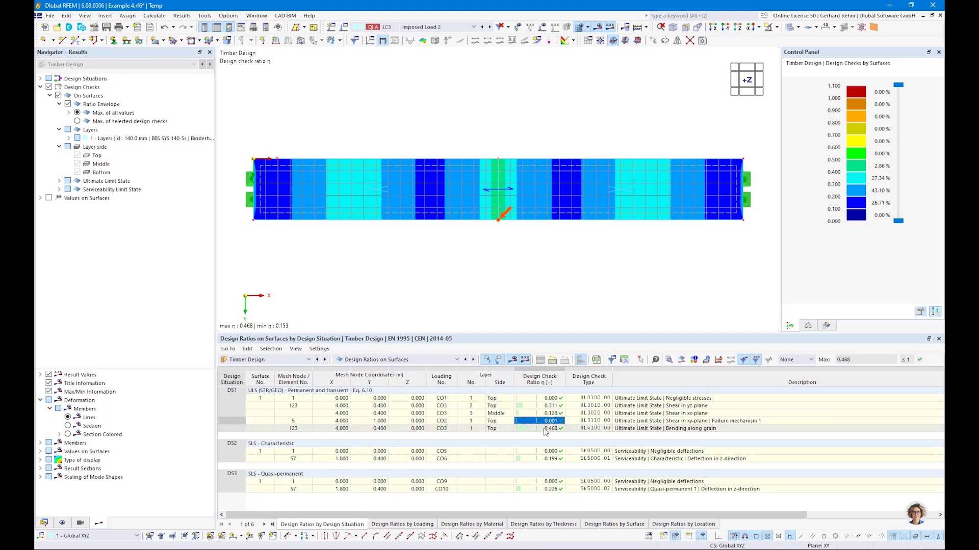
pyautogui.click(796, 360)
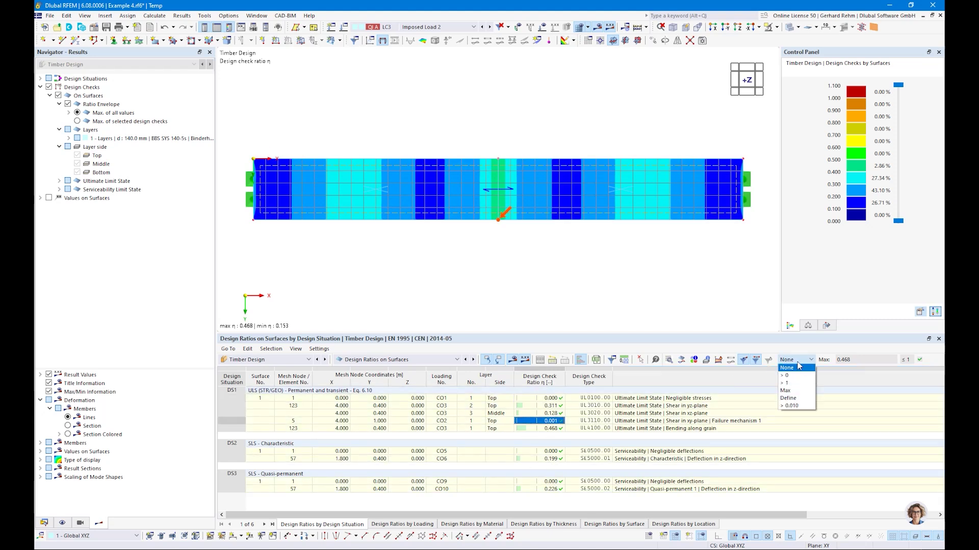
pyautogui.click(786, 408)
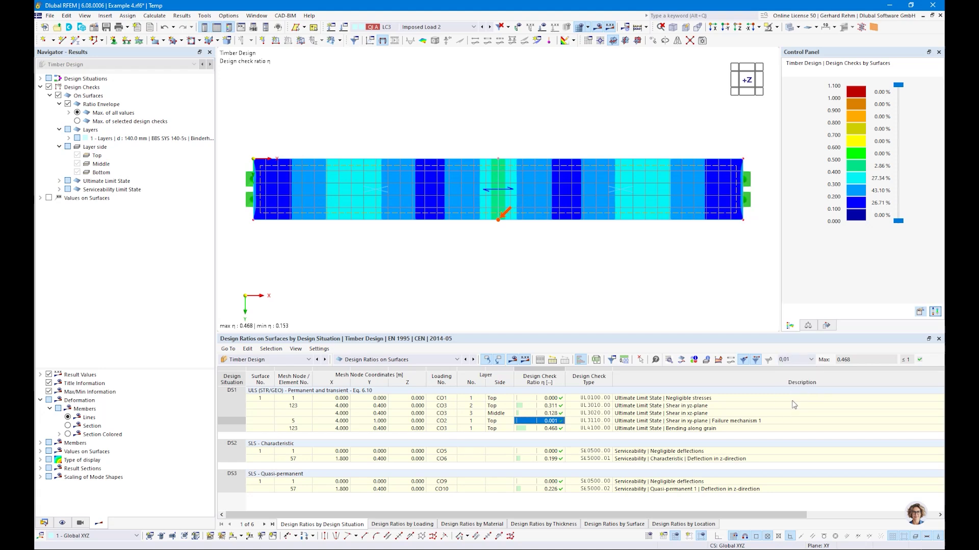
# Filter out ratios of 0.010 or less, then locate the shear, bending and deflection checks on the slab
pyautogui.press('Return')
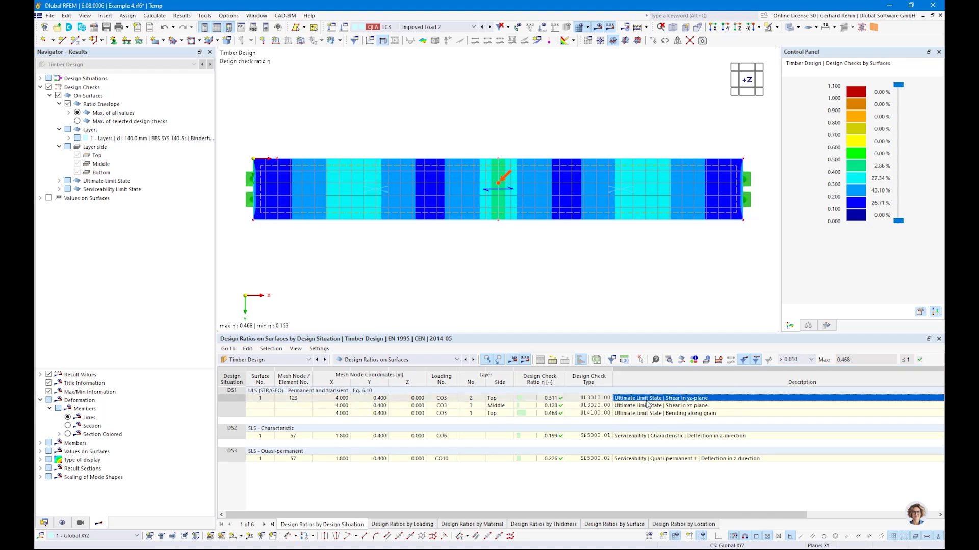
pyautogui.click(645, 402)
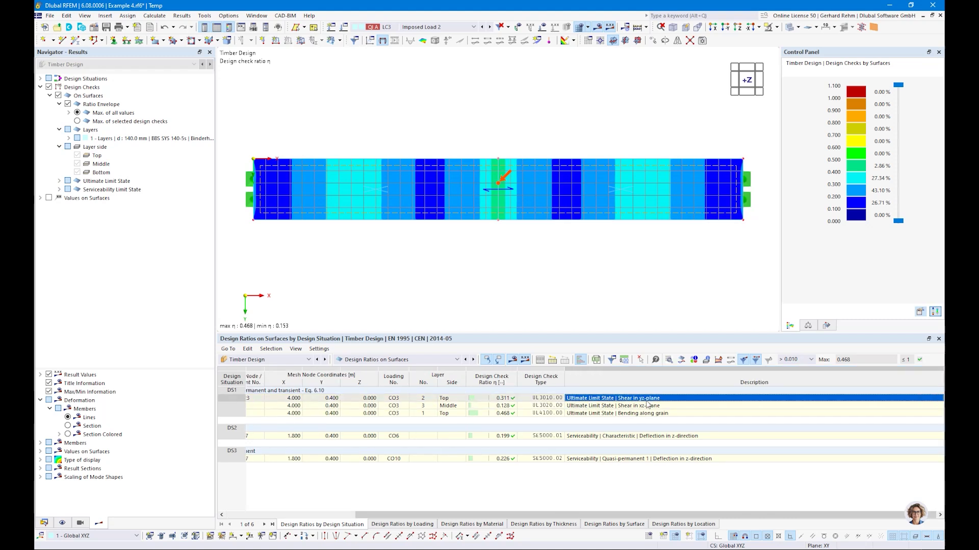
pyautogui.click(621, 407)
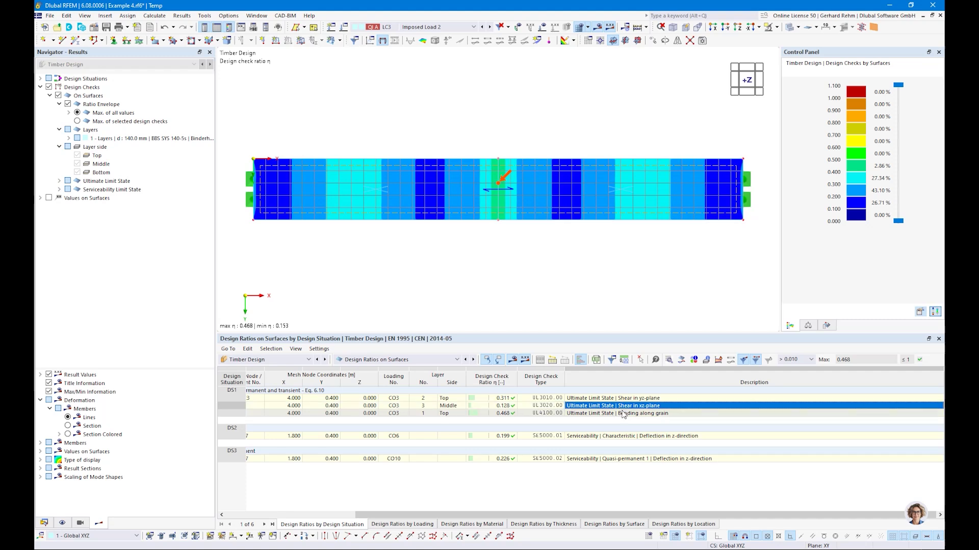
pyautogui.click(622, 414)
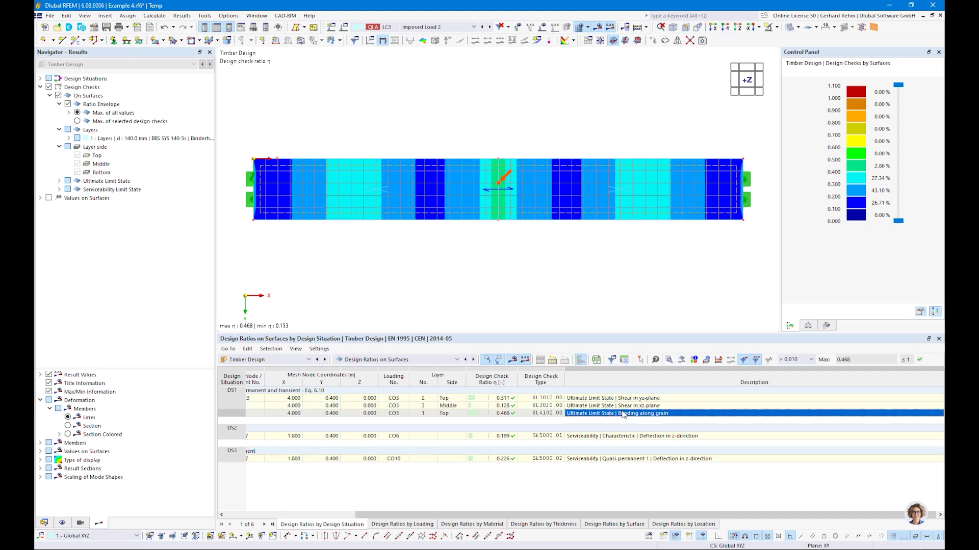
pyautogui.click(611, 437)
pyautogui.click(597, 459)
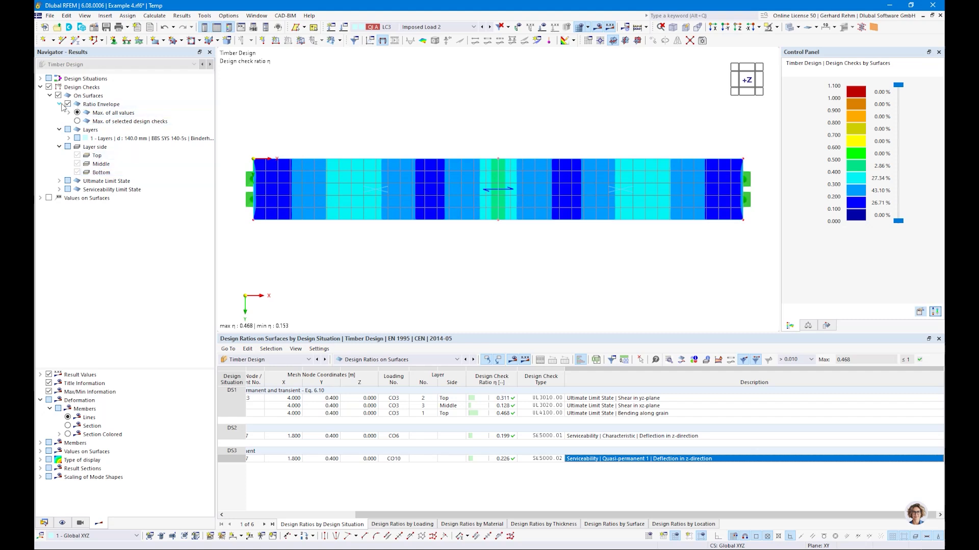
# Show only the maximum of selected checks, toggling ULS and SLS checks in the ratio graphic
pyautogui.click(77, 122)
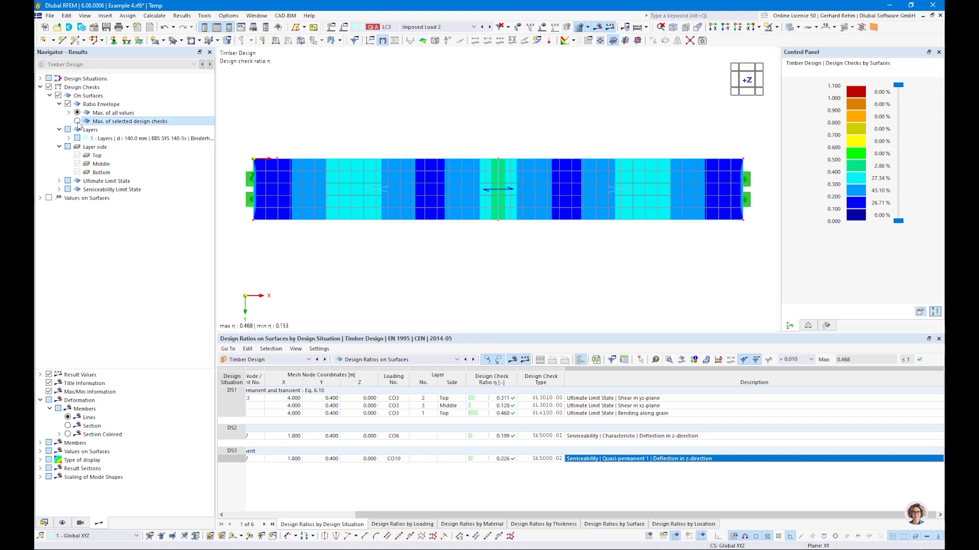
pyautogui.click(68, 190)
pyautogui.click(68, 190)
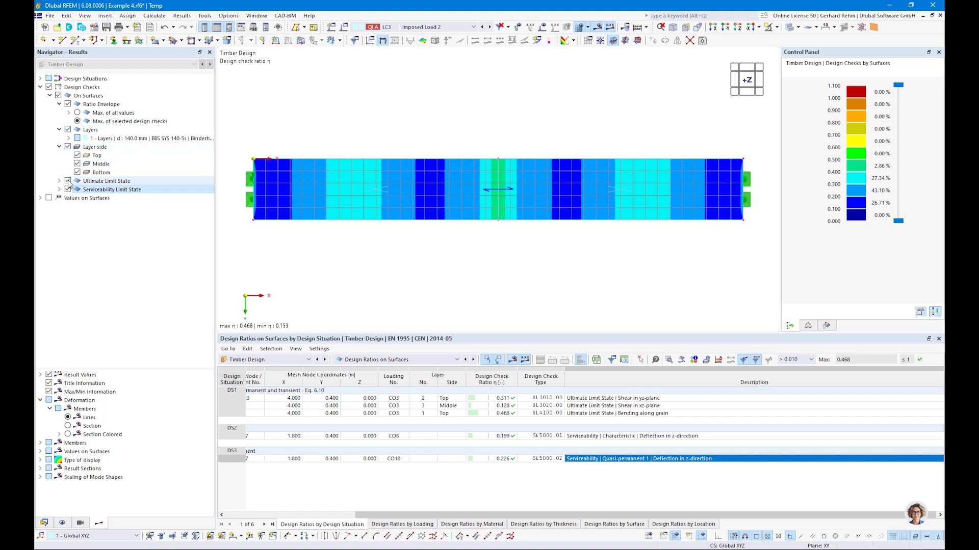
pyautogui.click(68, 181)
pyautogui.click(67, 181)
pyautogui.click(59, 181)
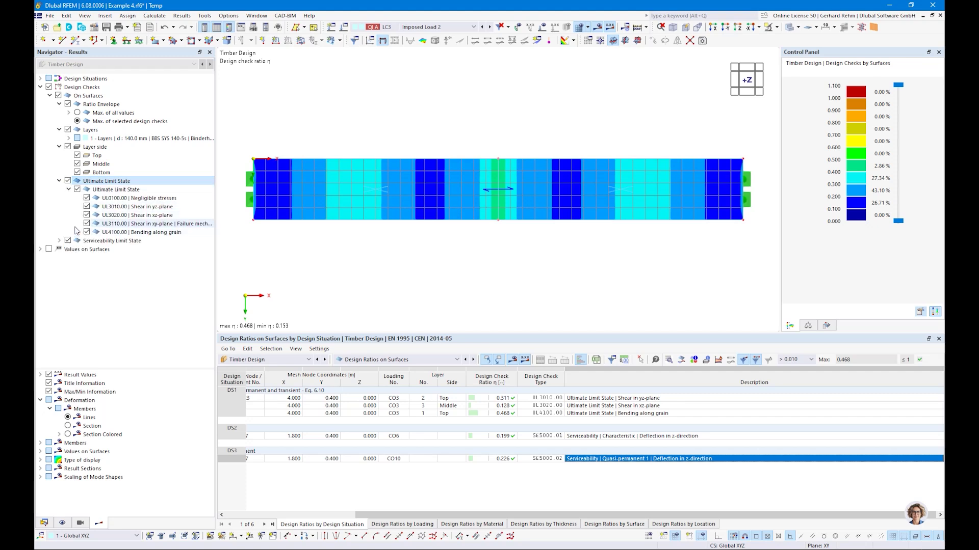
pyautogui.click(60, 181)
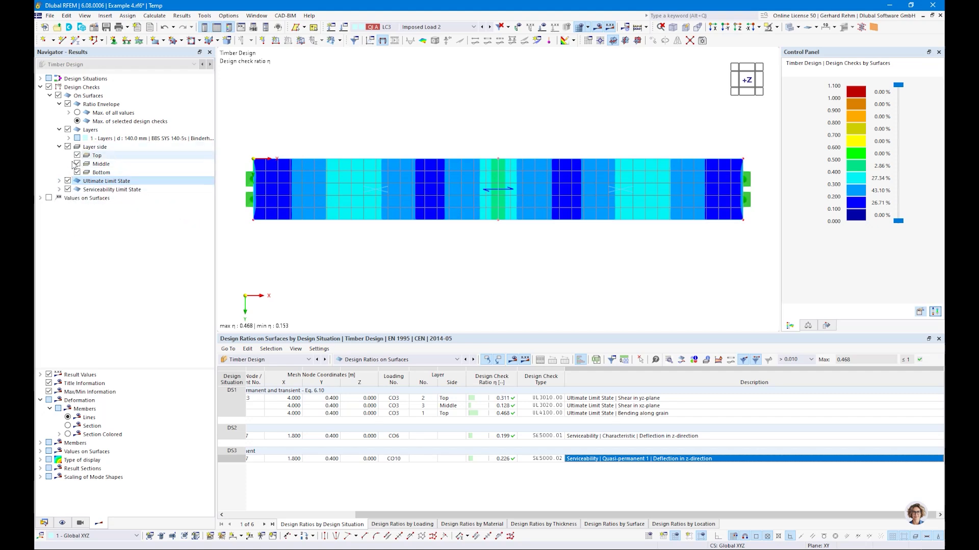
# Show Shear in xz-plane ratios at the middle of CLT layer 3
pyautogui.click(69, 139)
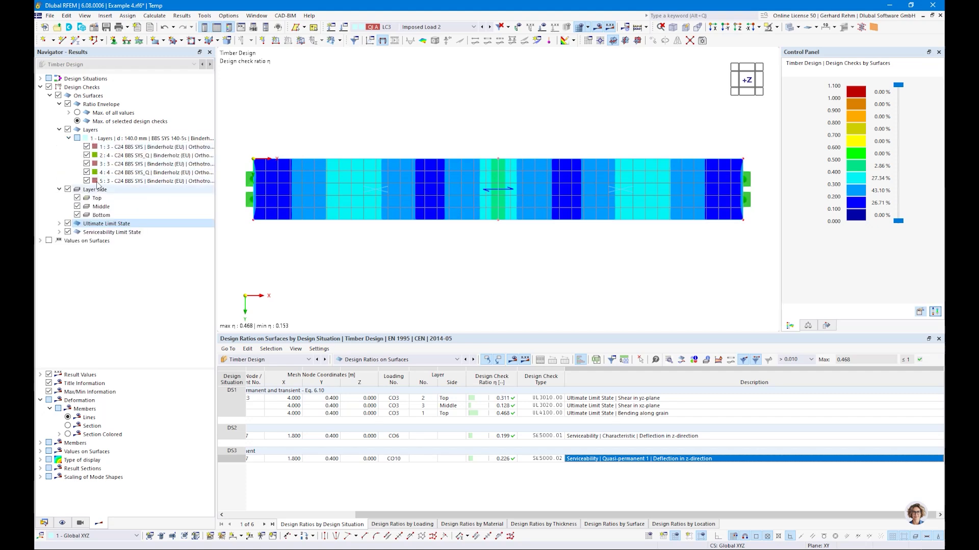
pyautogui.click(68, 104)
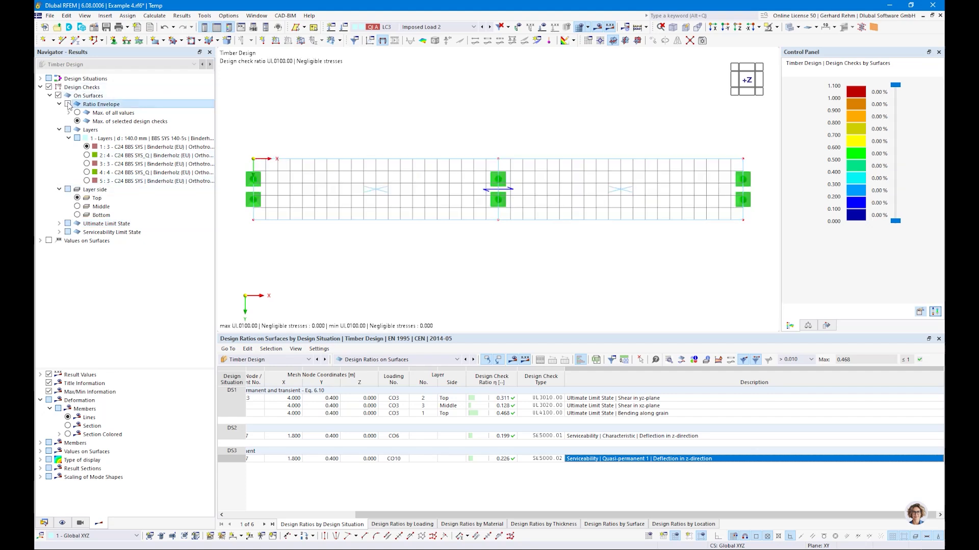
pyautogui.click(87, 164)
pyautogui.click(77, 207)
pyautogui.click(60, 223)
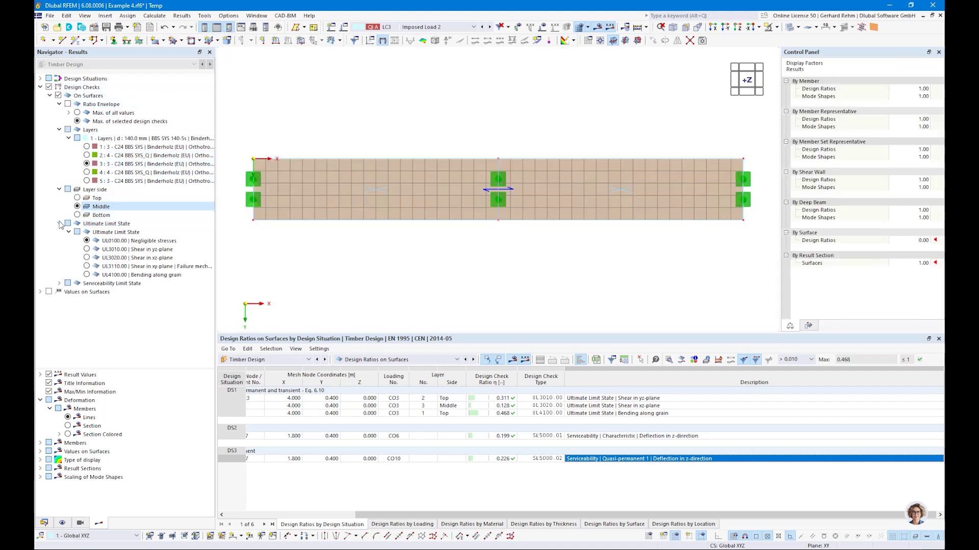
pyautogui.click(86, 258)
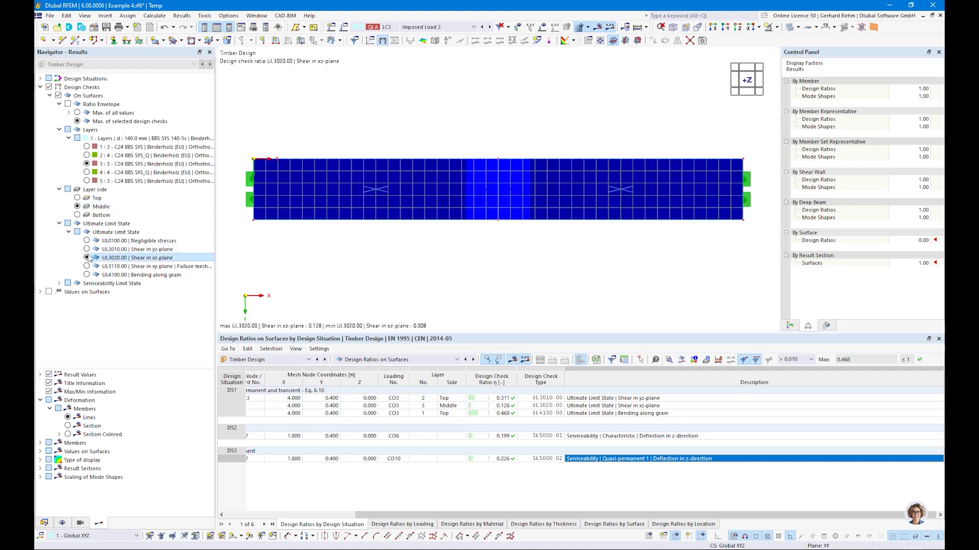
# Return to the full ratio envelope and pick the governing Bending along grain ratio 0.468
pyautogui.click(67, 104)
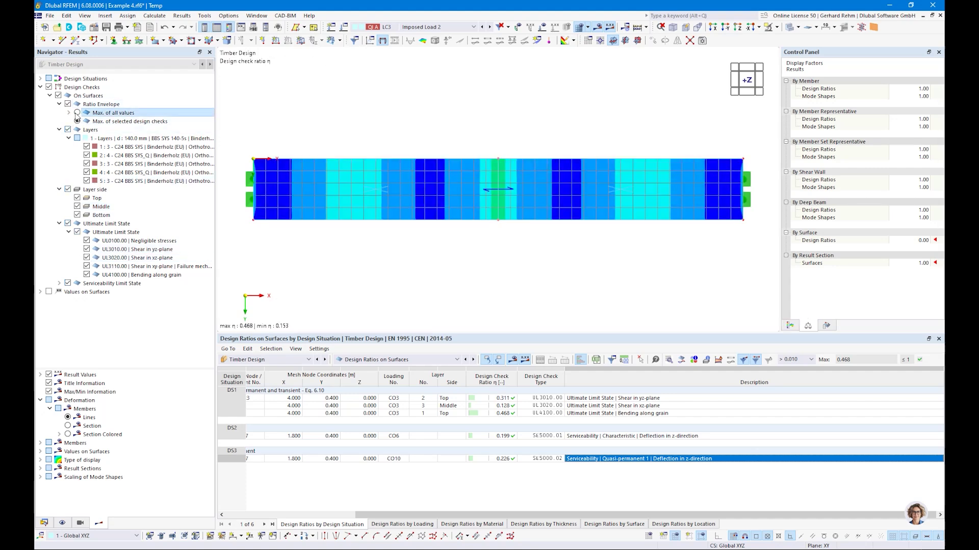
pyautogui.click(77, 113)
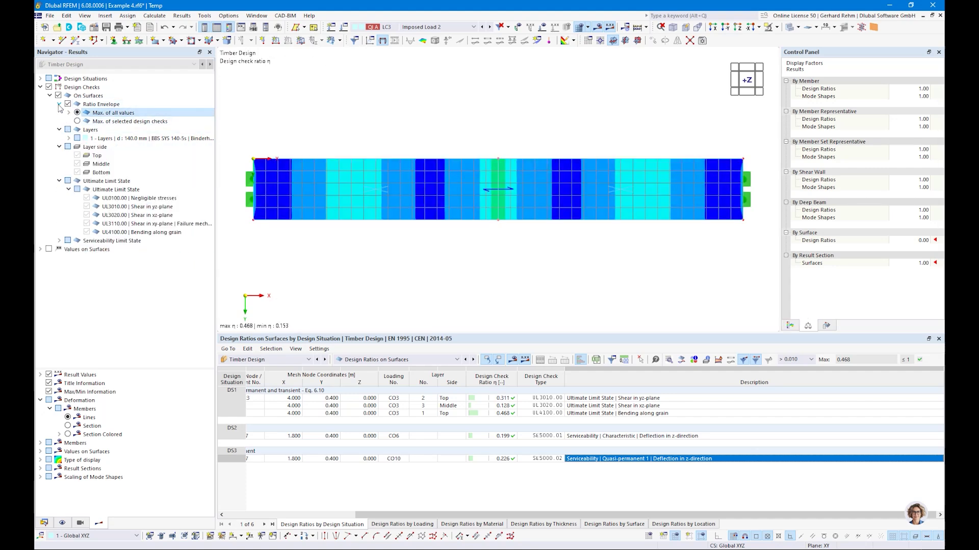
pyautogui.click(60, 104)
pyautogui.click(59, 129)
pyautogui.click(59, 138)
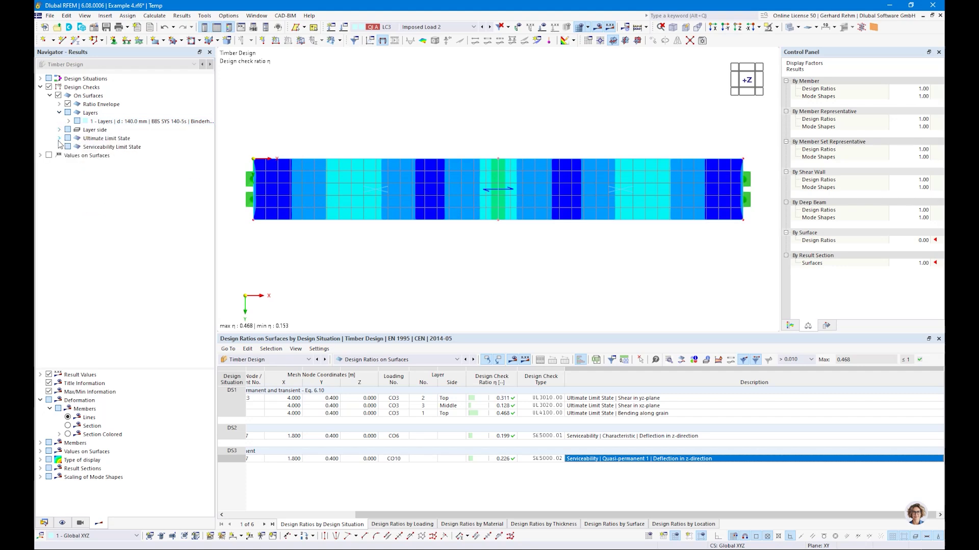
pyautogui.click(635, 413)
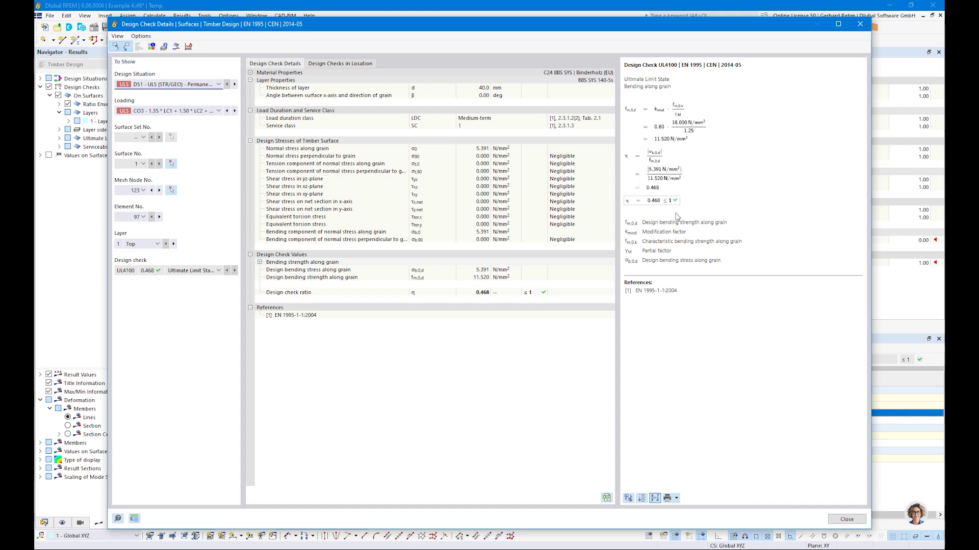
pyautogui.click(860, 26)
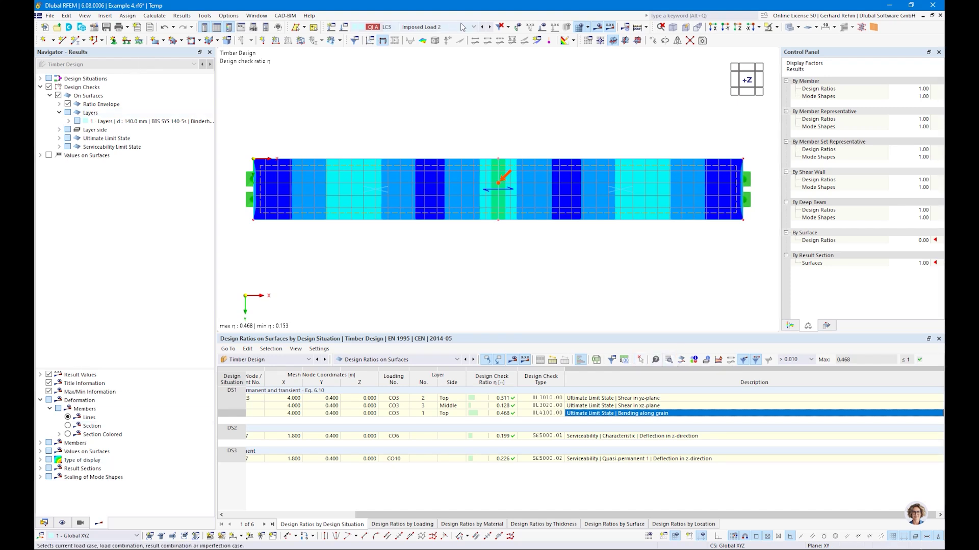
# Show static analysis results for design situation DS1
pyautogui.click(423, 27)
pyautogui.click(418, 58)
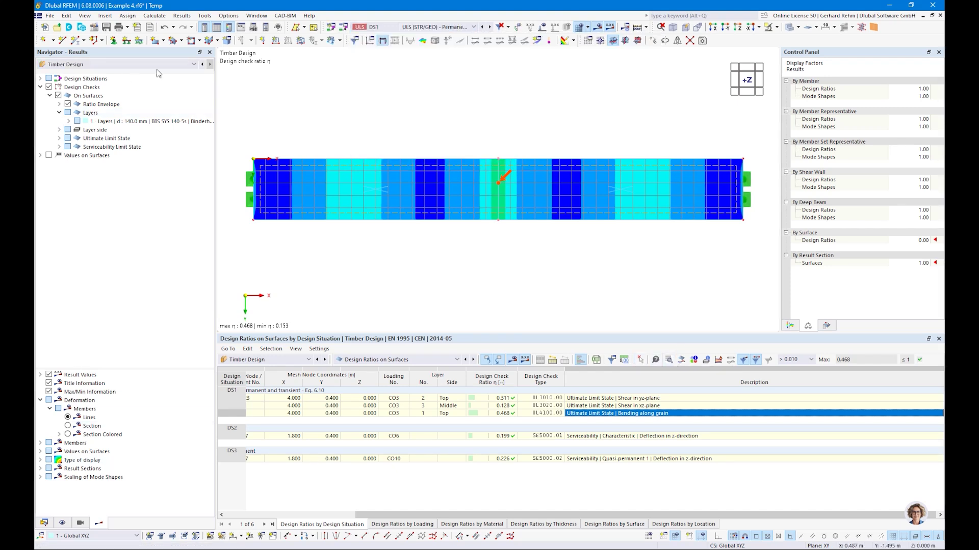
pyautogui.click(81, 65)
pyautogui.click(64, 73)
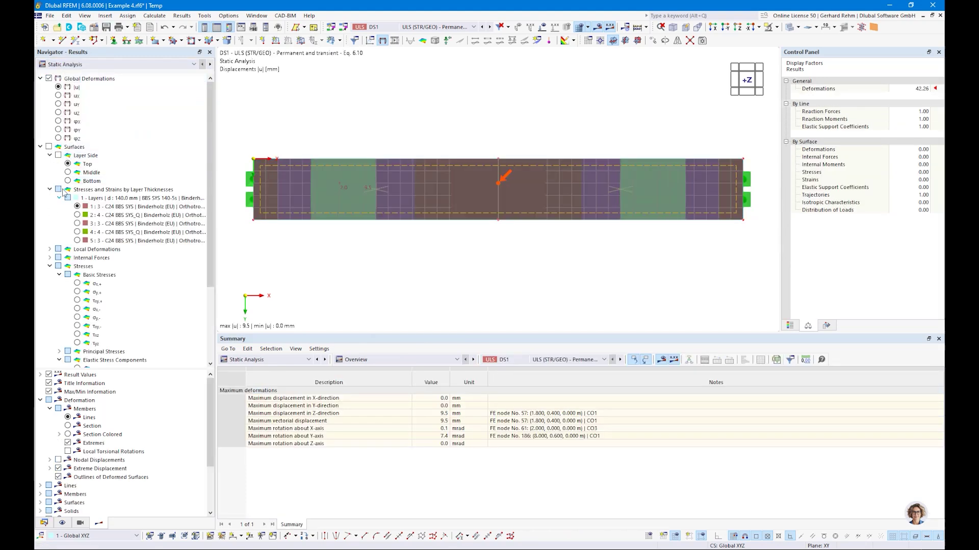
# Plot σx,b bending stresses on the top layer side with a colour scale, tilting the slab into 3-D
pyautogui.click(59, 156)
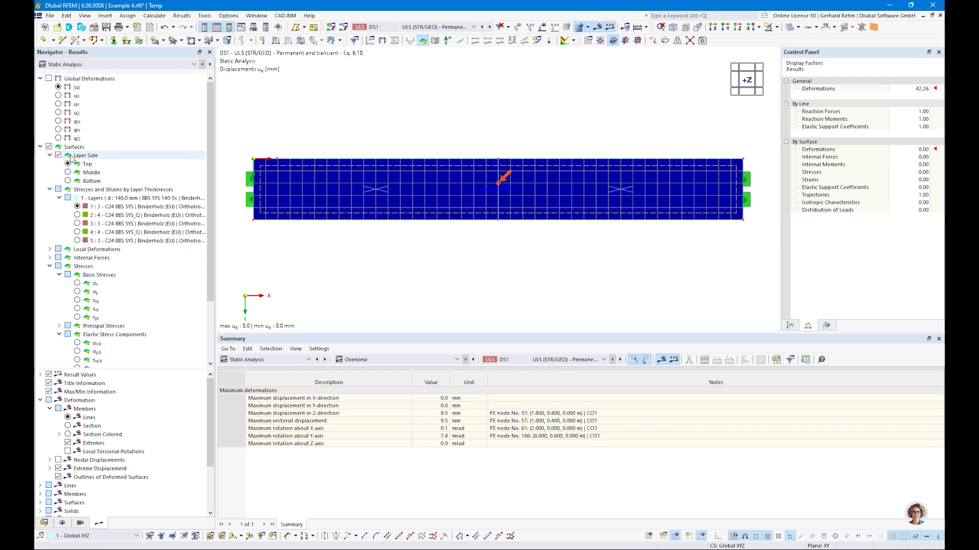
pyautogui.click(69, 165)
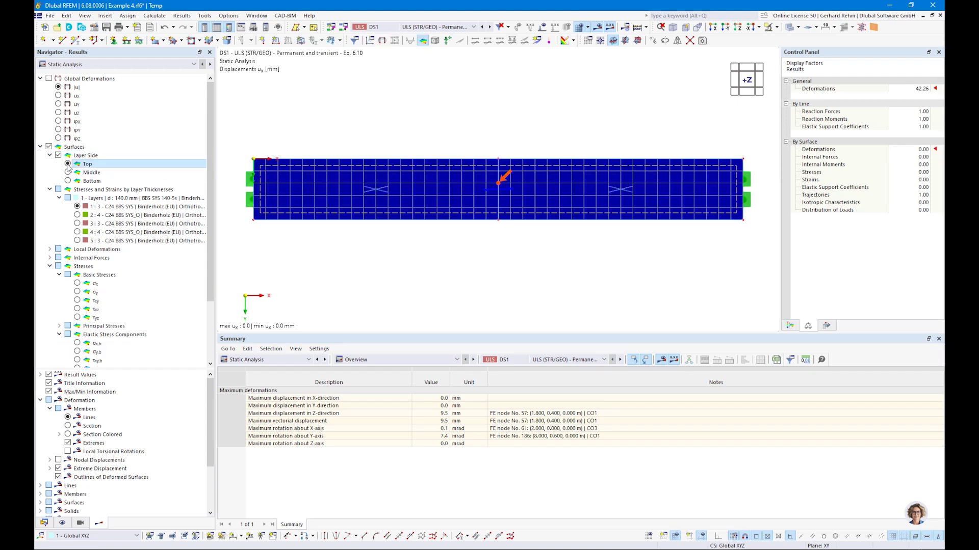
pyautogui.scroll(-2, 58, 300)
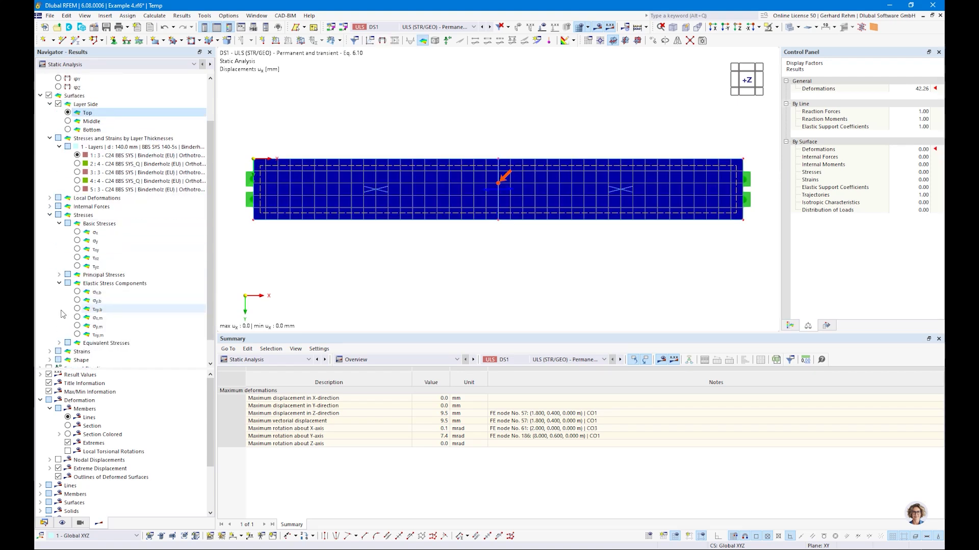
pyautogui.click(78, 292)
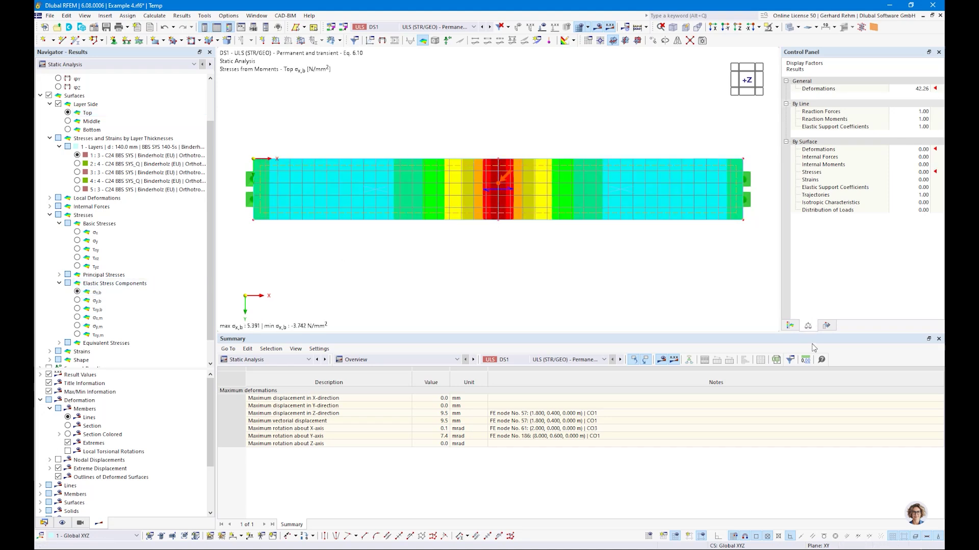
pyautogui.click(789, 326)
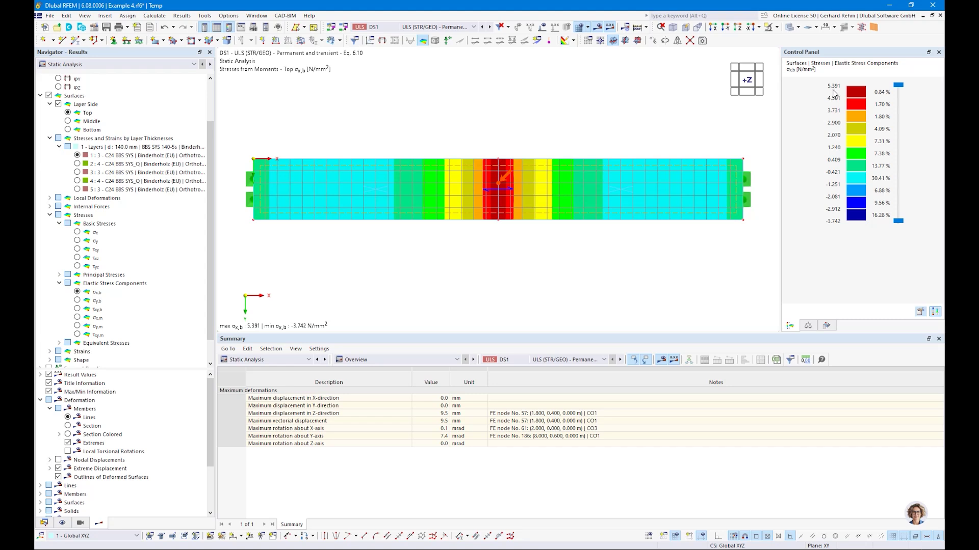
pyautogui.keyDown('ctrl'); pyautogui.moveTo(410, 218); pyautogui.dragTo(455, 216, button='middle'); pyautogui.keyUp('ctrl')
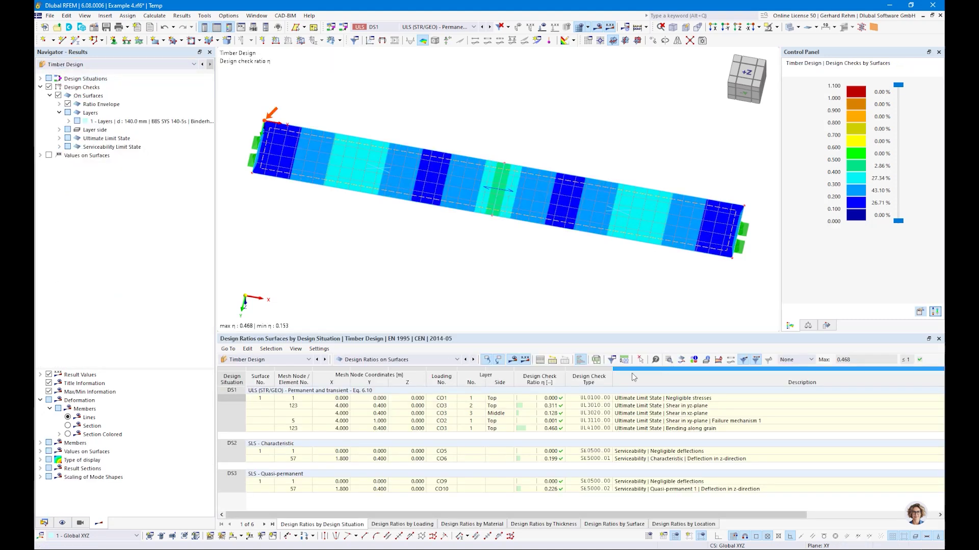
# Plot the design ratio through the CLT layers at mesh node 123, point (4.000, 0.400)
pyautogui.click(682, 362)
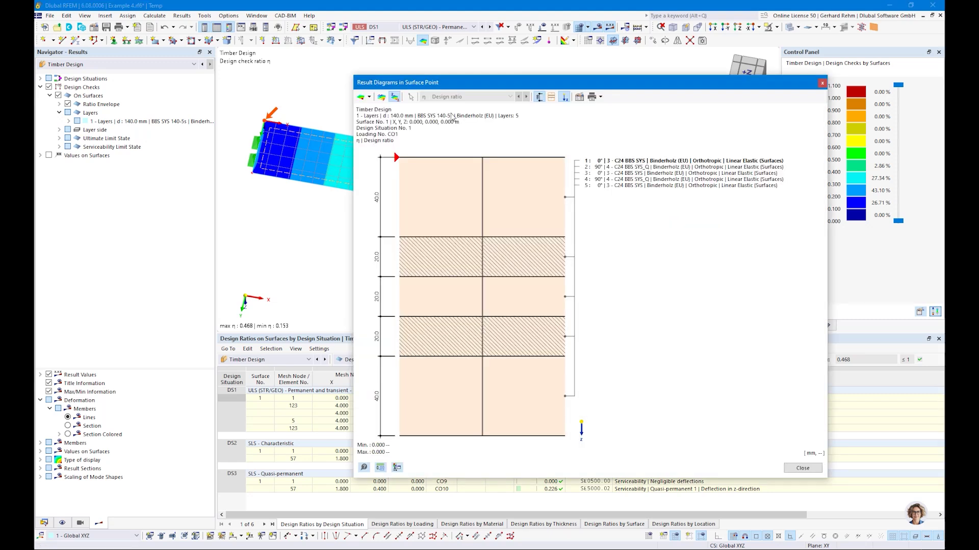
pyautogui.click(369, 97)
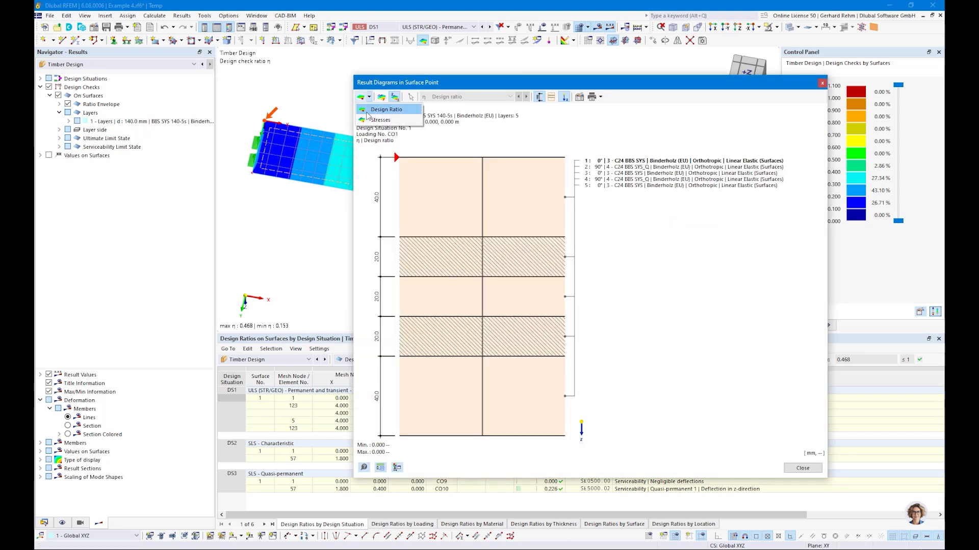
pyautogui.click(411, 109)
pyautogui.moveTo(424, 82); pyautogui.dragTo(677, 119)
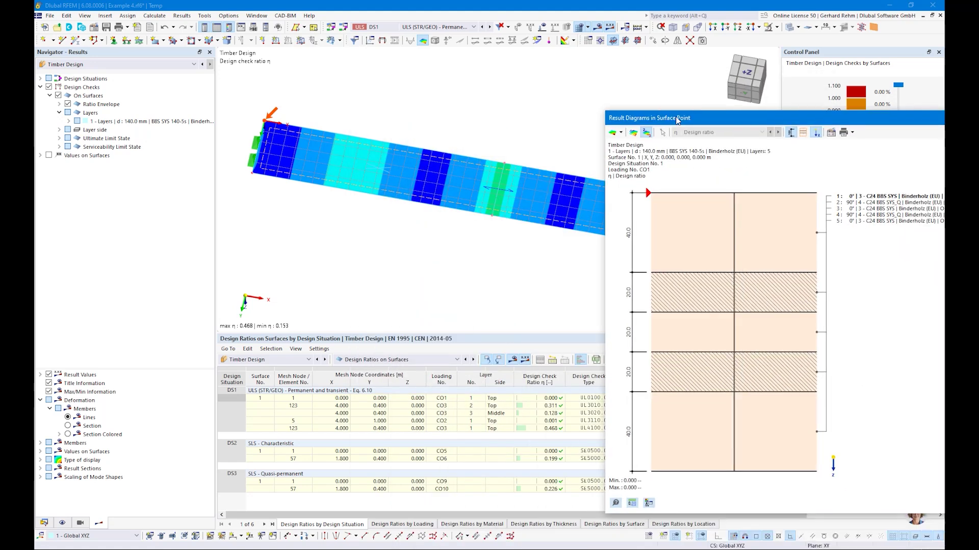
pyautogui.click(661, 133)
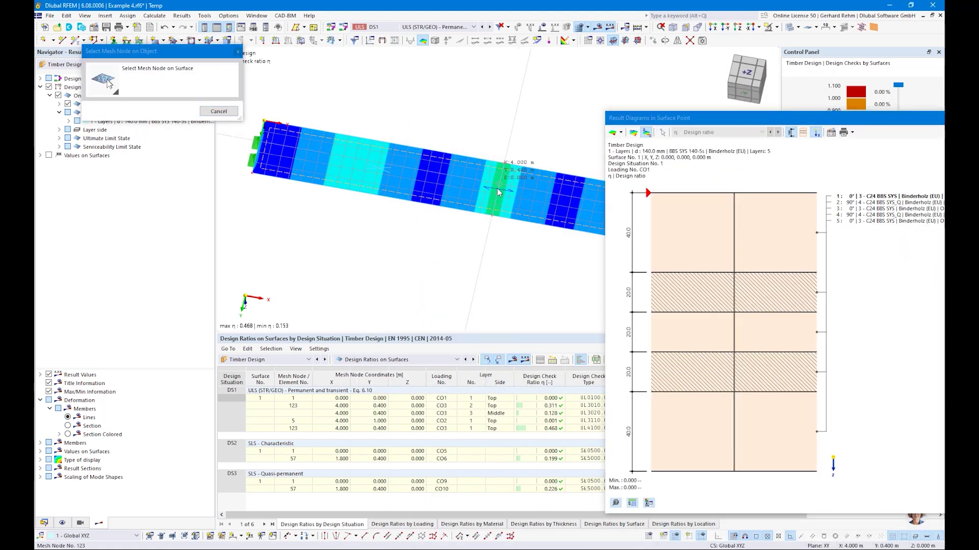
pyautogui.click(497, 188)
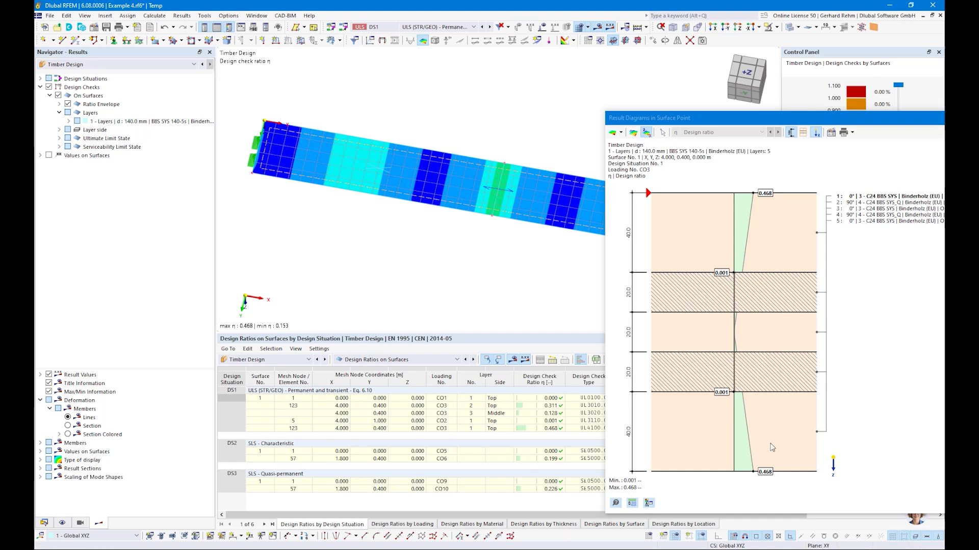
pyautogui.click(621, 132)
# Review σb,0, τxz and τyz stress diagrams through the layers at node 123, then close the window
pyautogui.click(625, 155)
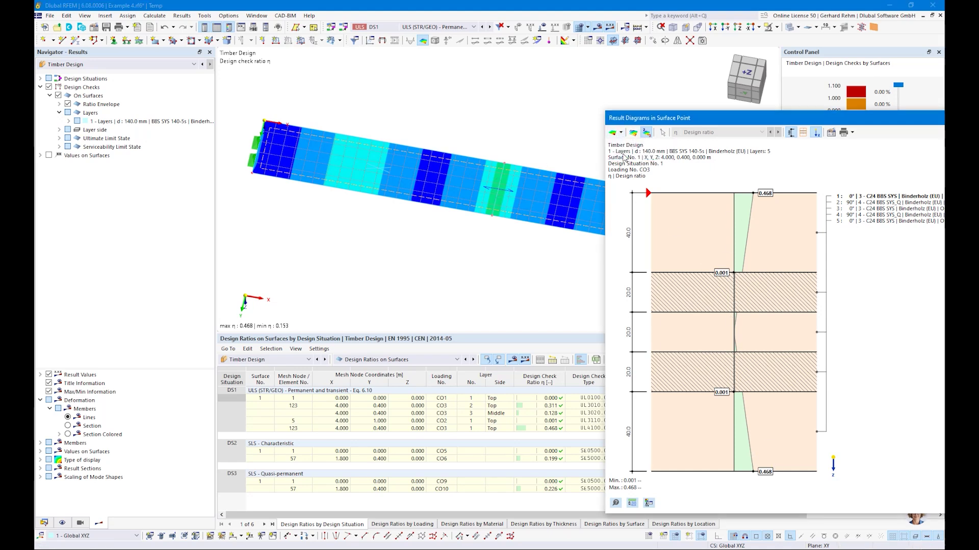
pyautogui.click(723, 132)
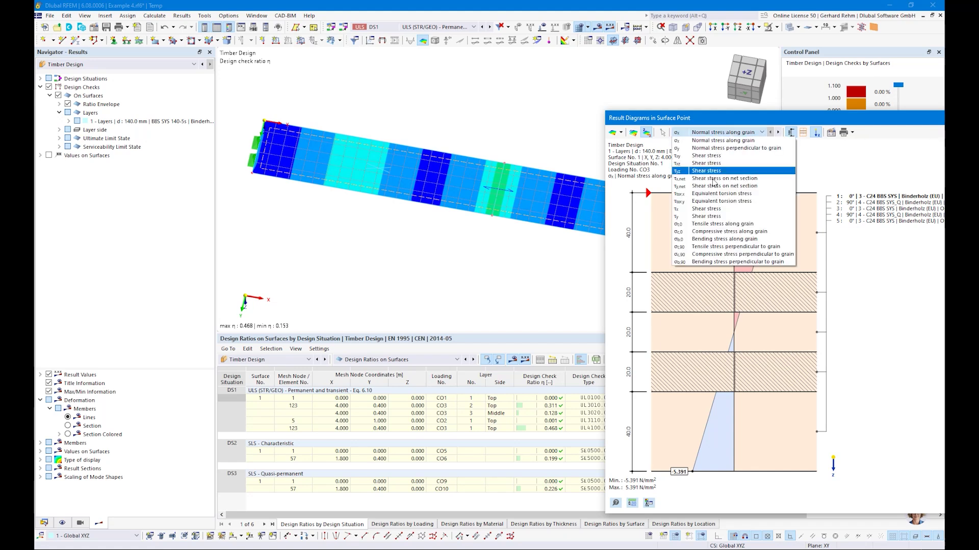
pyautogui.click(694, 239)
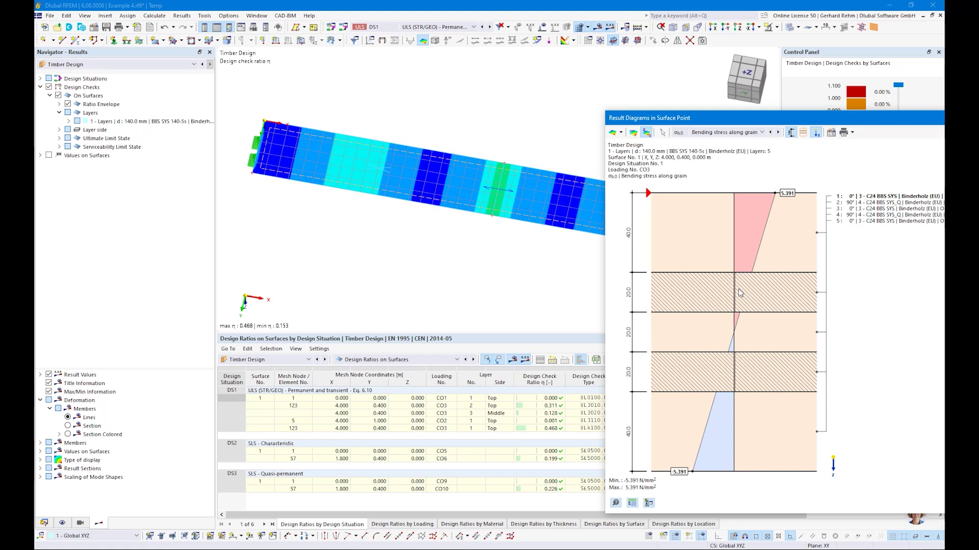
pyautogui.click(709, 133)
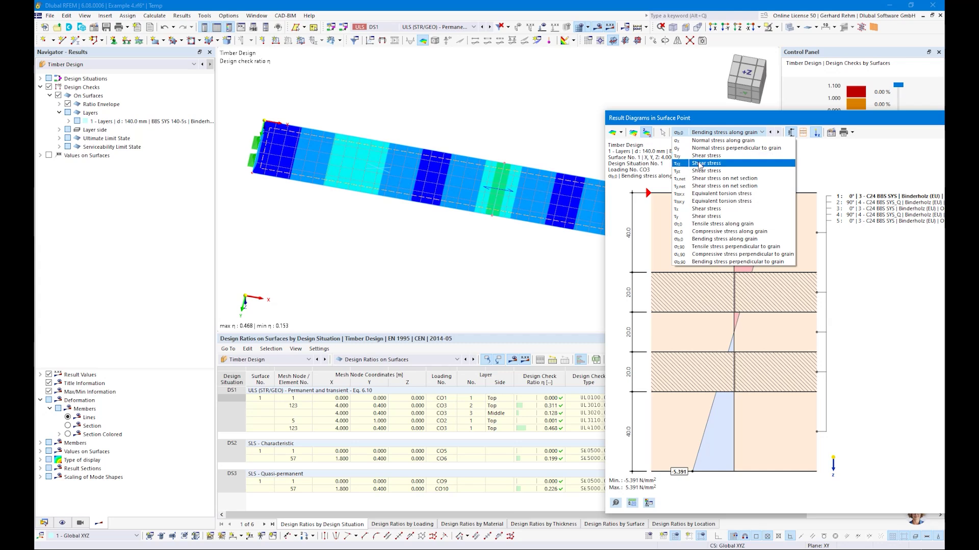
pyautogui.click(700, 164)
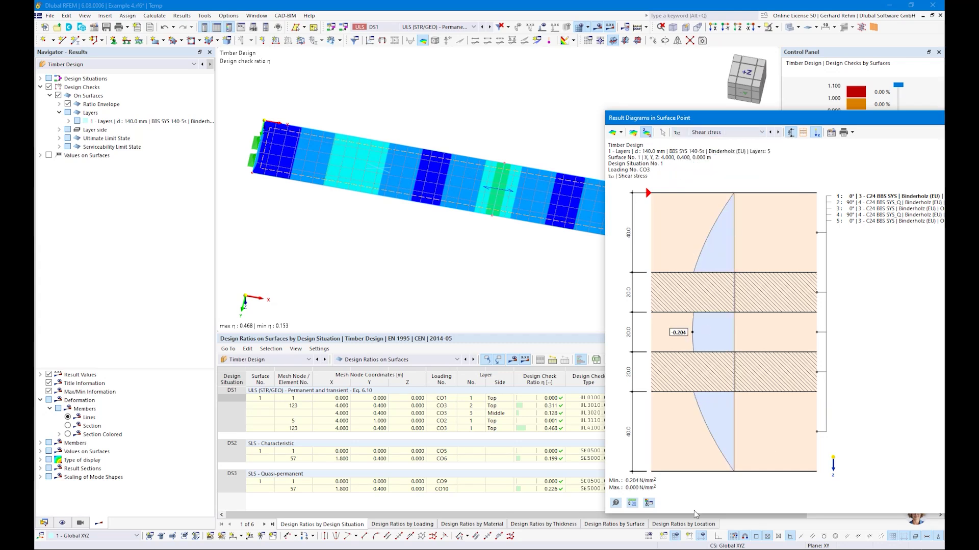
pyautogui.click(721, 134)
pyautogui.click(699, 171)
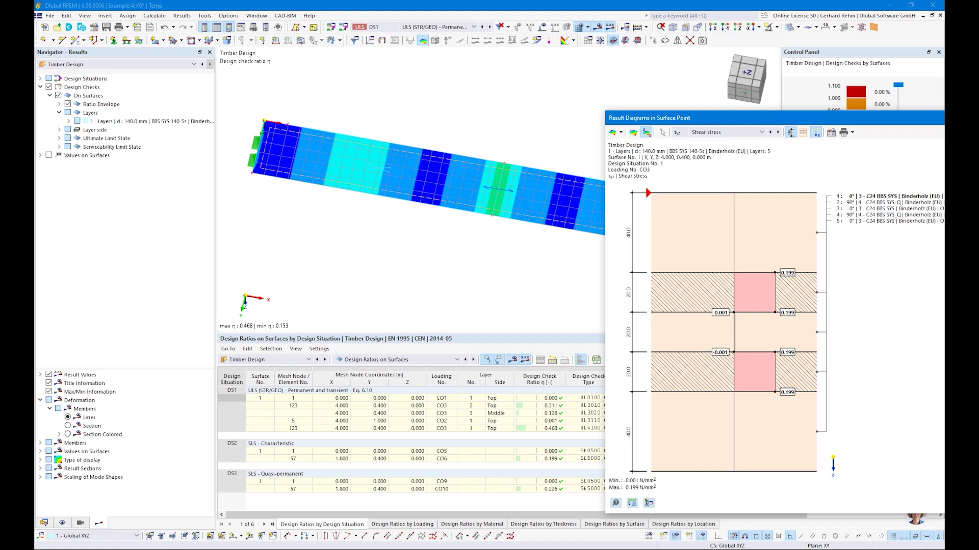
pyautogui.press('Escape')
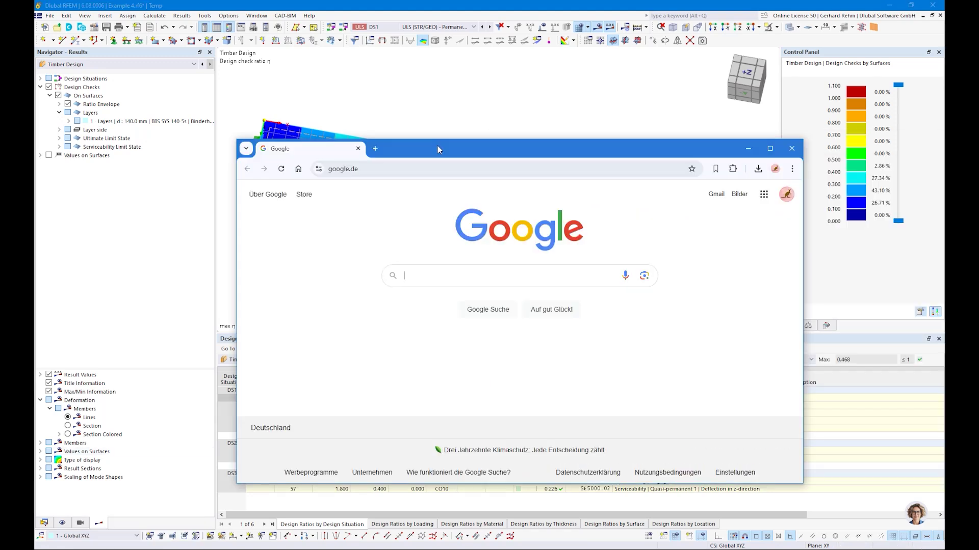
# Open the Dlubal website dlubal.com in Chrome
pyautogui.doubleClick(437, 144)
pyautogui.click(175, 31)
pyautogui.write('dluba')
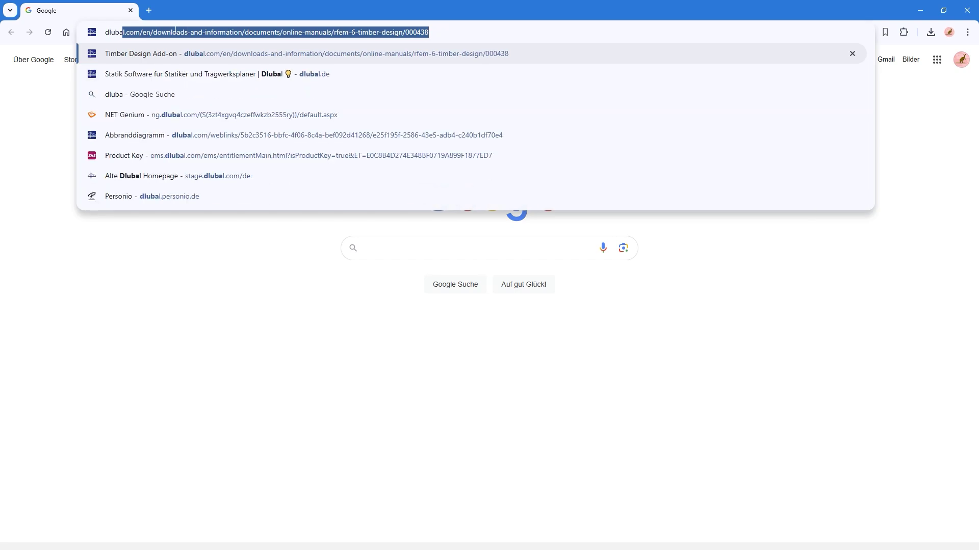
pyautogui.press('Return')
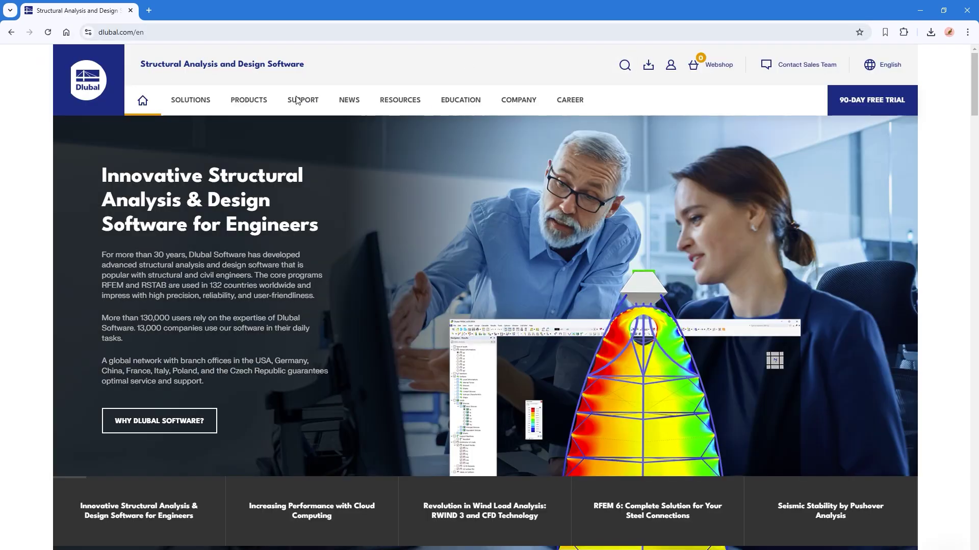
# Filter Dlubal webinars to English and Eurocode 5, then advance the slideshow to the 'For Students' slide
pyautogui.moveTo(295, 101)
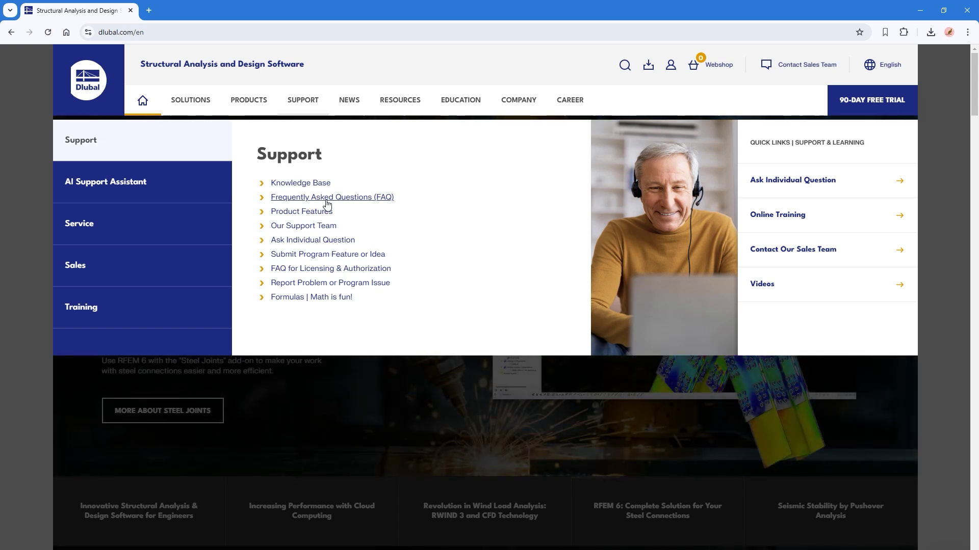
pyautogui.moveTo(349, 102)
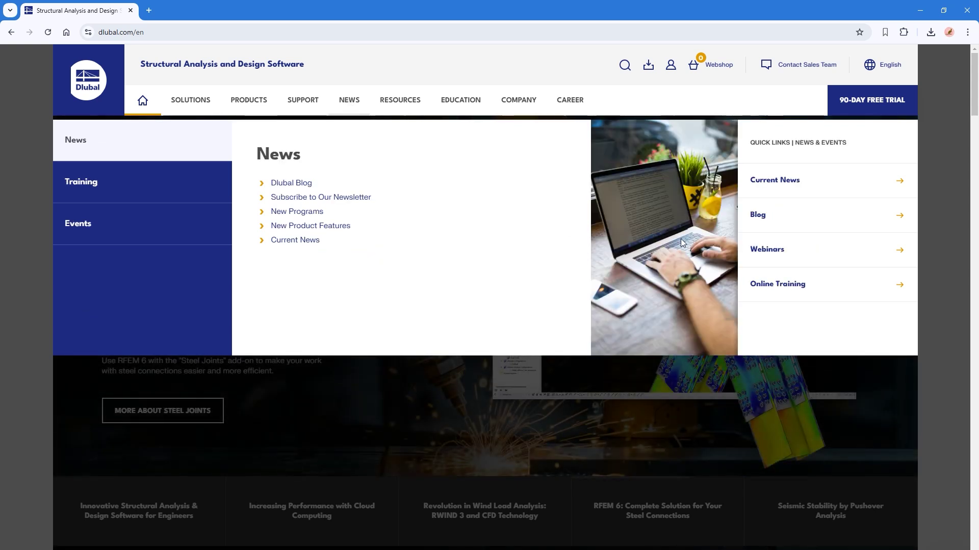
pyautogui.click(779, 254)
pyautogui.scroll(-2, 254, 321)
pyautogui.scroll(-2, 135, 299)
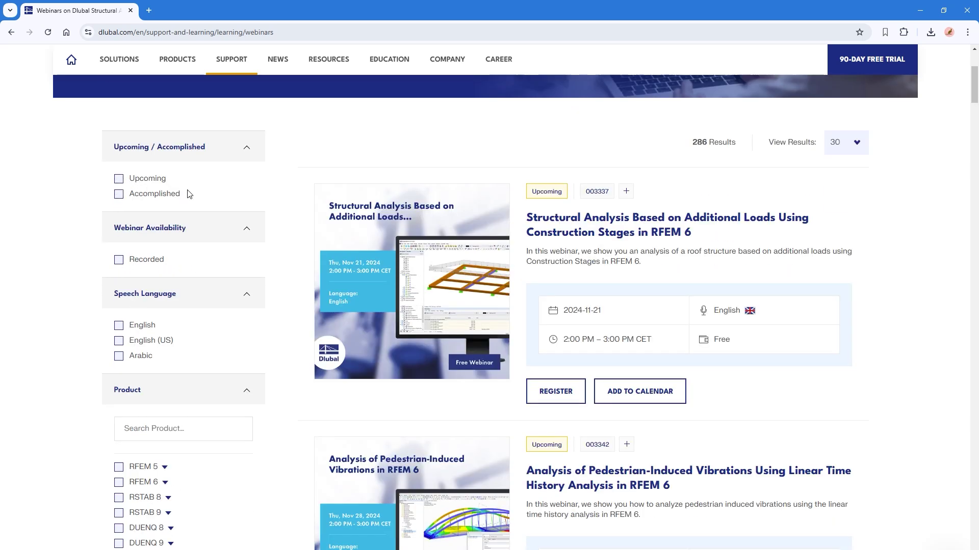
pyautogui.click(118, 326)
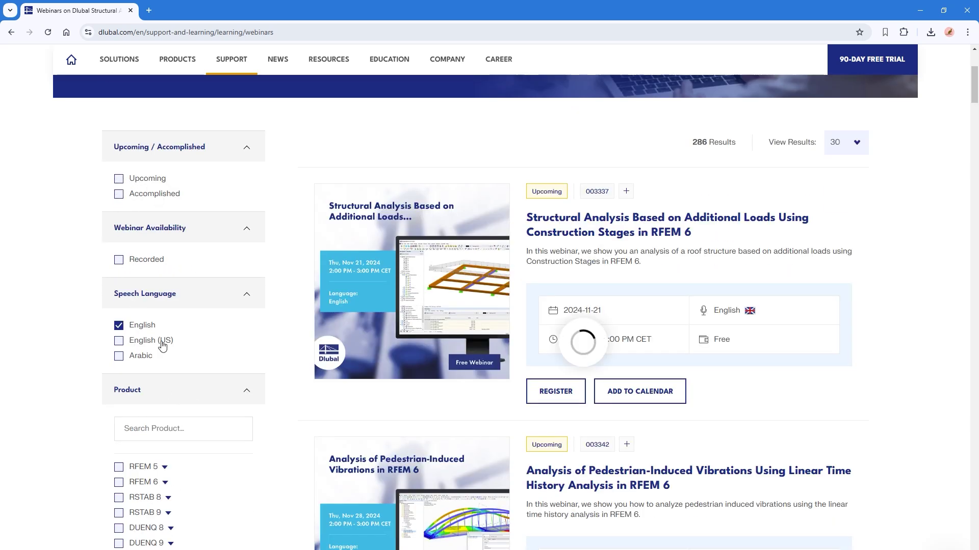
pyautogui.scroll(-8, 253, 402)
pyautogui.click(136, 307)
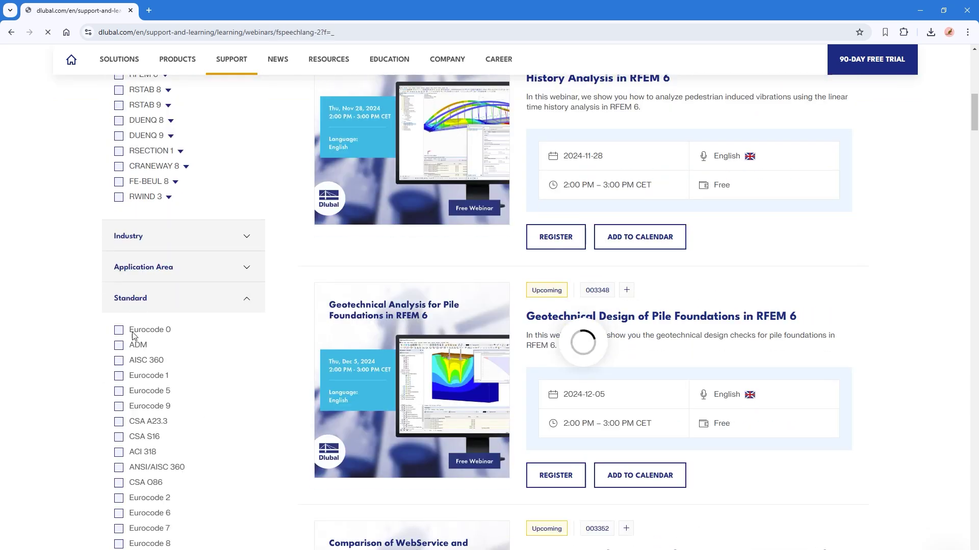
pyautogui.scroll(-15, 121, 408)
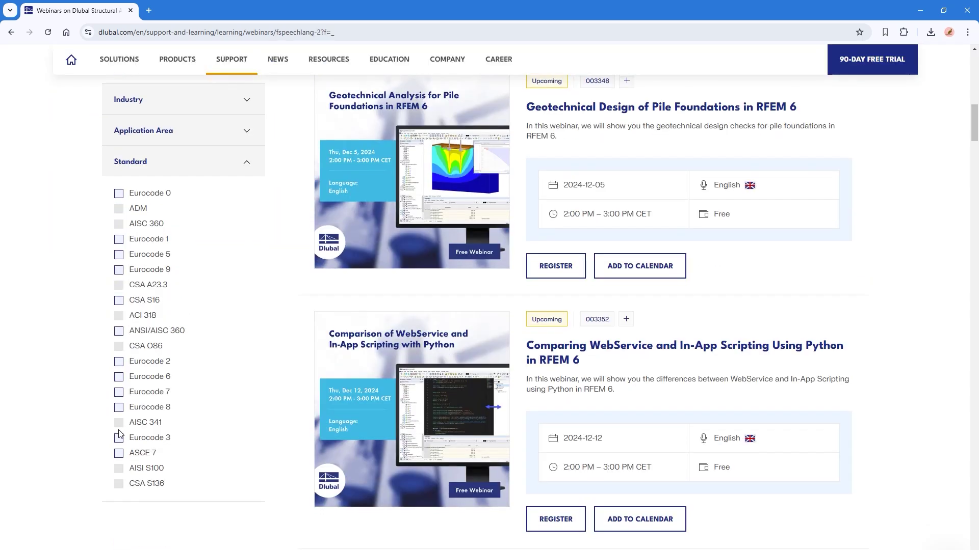
pyautogui.click(118, 255)
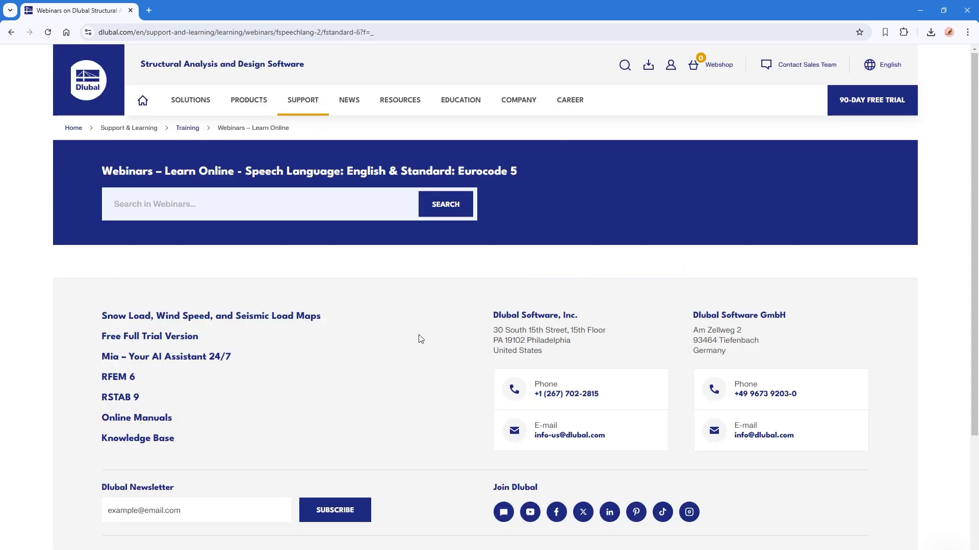
pyautogui.scroll(-12, 555, 327)
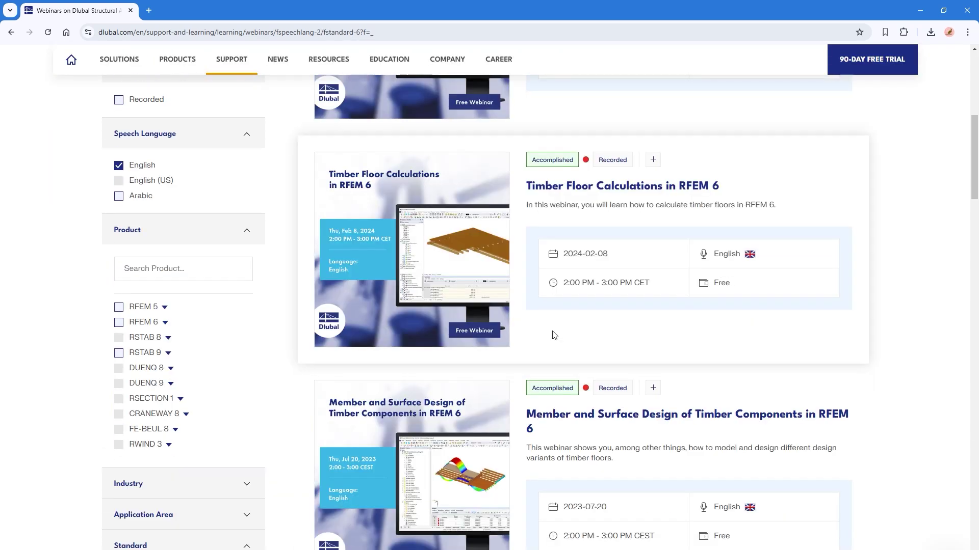
pyautogui.scroll(15, 533, 429)
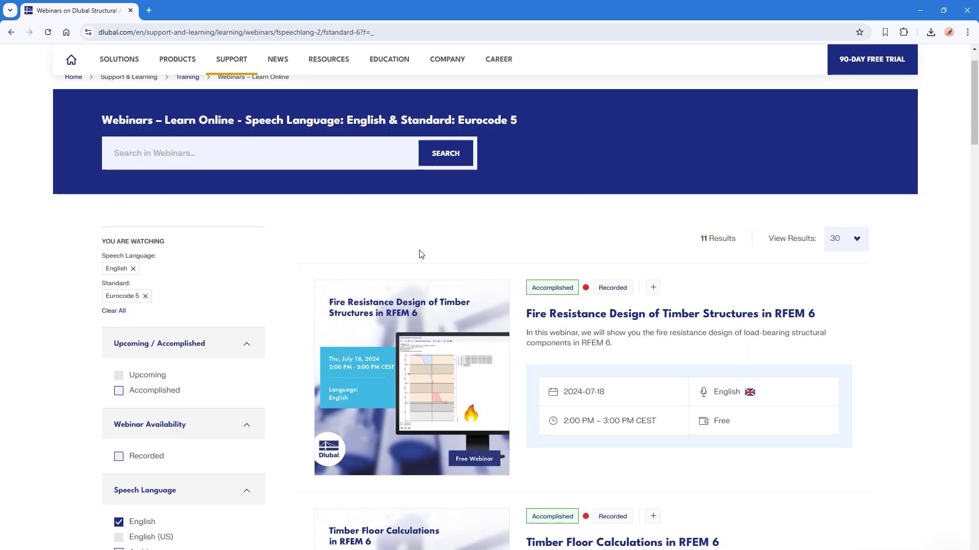
pyautogui.hotkey('alt', 'Tab')
pyautogui.hotkey('alt', 'Tab')
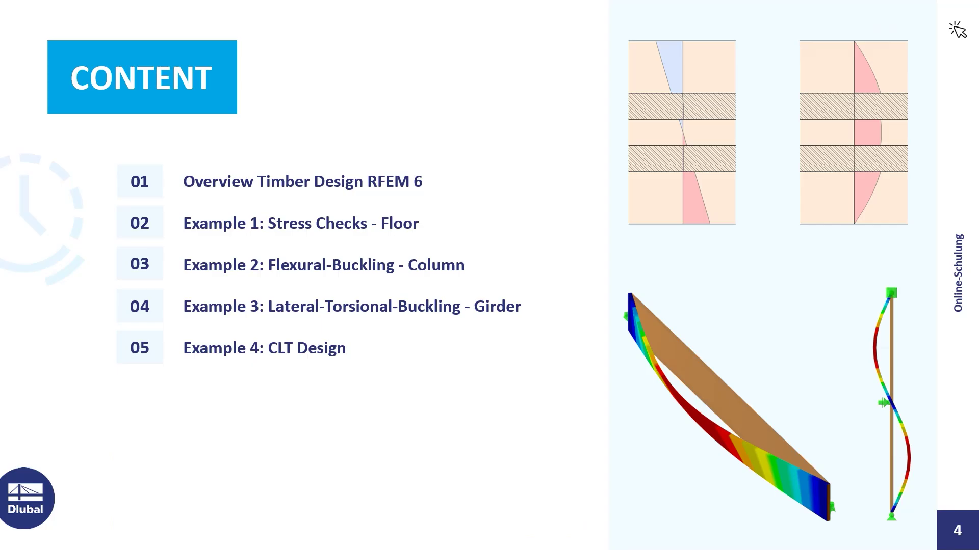
pyautogui.press('Right')
pyautogui.press('Right')
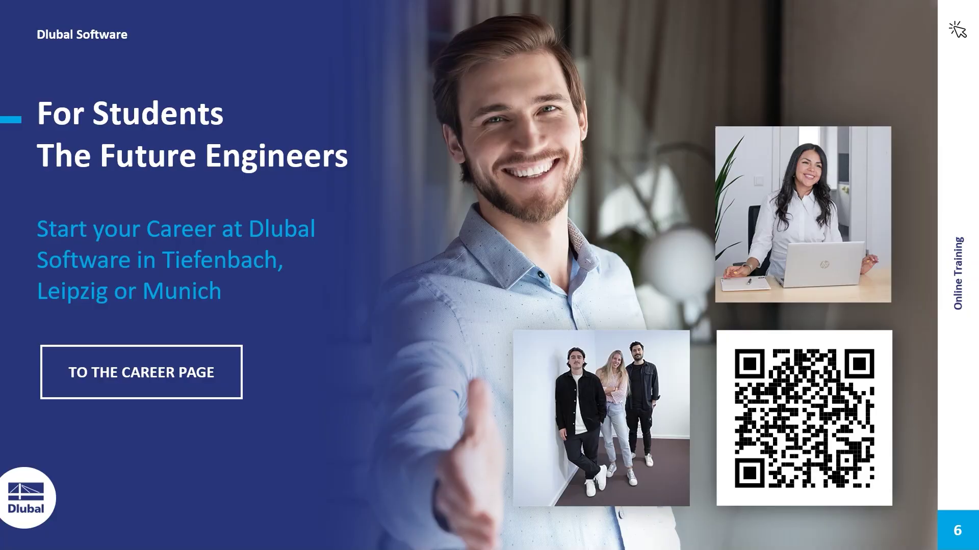